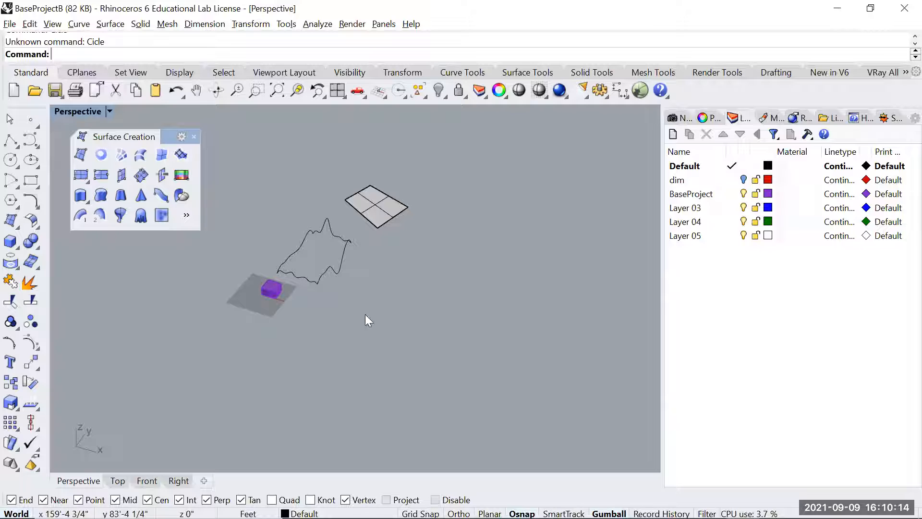
- Draw a large circle and a smaller circle inside it in the empty area beside the wavy curves
{"action": "type", "text": "circle"}
{"action": "key", "text": "Return"}
{"action": "left_click", "coordinate": [398, 302]}
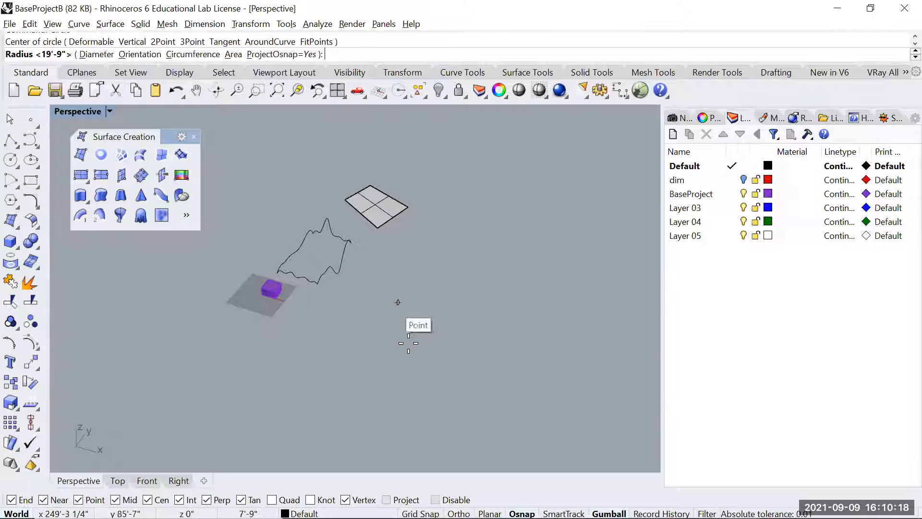
{"action": "left_click", "coordinate": [408, 343]}
{"action": "scroll", "coordinate": [408, 319], "scroll_direction": "up", "scroll_amount": 4}
{"action": "right_click", "coordinate": [405, 315]}
{"action": "left_click", "coordinate": [390, 281]}
{"action": "left_click", "coordinate": [395, 301]}
{"action": "mouse_move", "coordinate": [364, 345]}
{"action": "right_mouse_down"}
{"action": "mouse_move", "coordinate": [413, 291]}
{"action": "mouse_move", "coordinate": [411, 319]}
{"action": "right_mouse_up"}
- Create a planar surface from both circles together, forming a flat ring
{"action": "left_click_drag", "start_coordinate": [479, 193], "coordinate": [412, 259]}
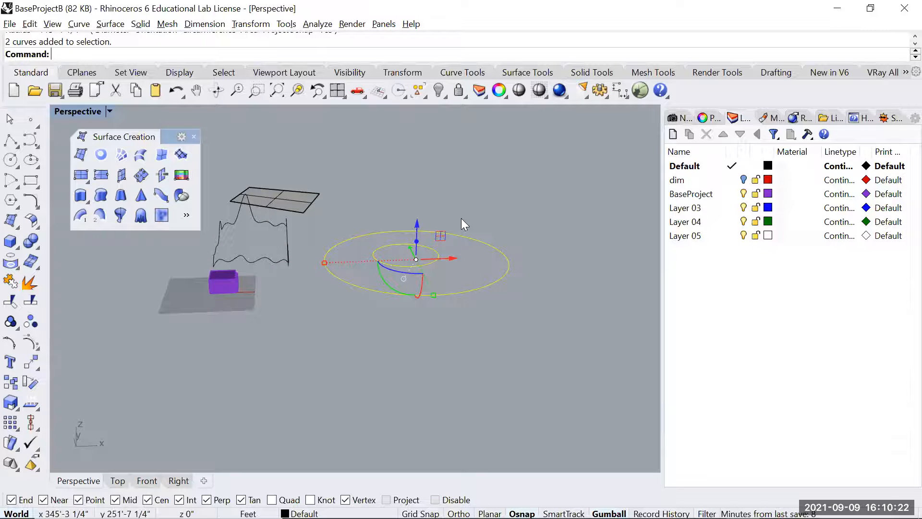
{"action": "left_click", "coordinate": [100, 154]}
{"action": "scroll", "coordinate": [460, 178], "scroll_direction": "up", "scroll_amount": 5}
{"action": "right_click_drag", "start_coordinate": [460, 179], "coordinate": [433, 269]}
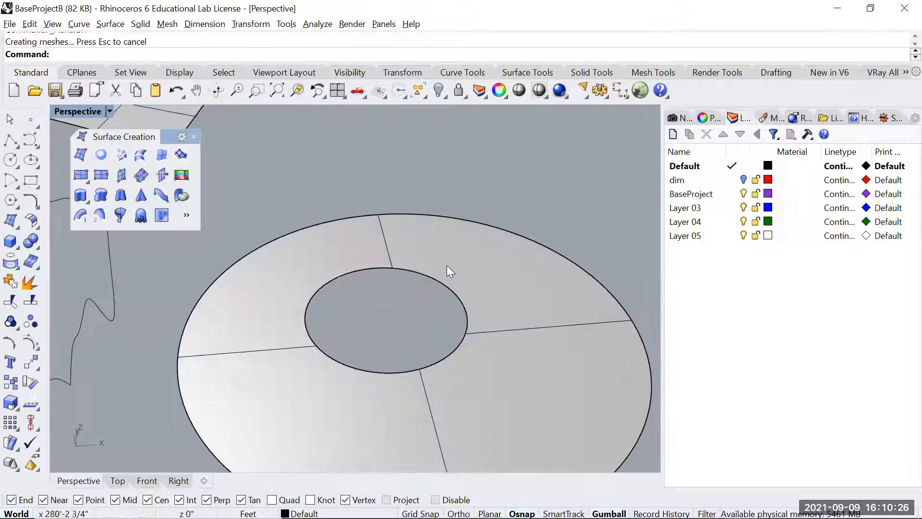
- Delete the ring surface and create a planar surface from a single circle
{"action": "left_click", "coordinate": [417, 250]}
{"action": "key", "text": "Delete"}
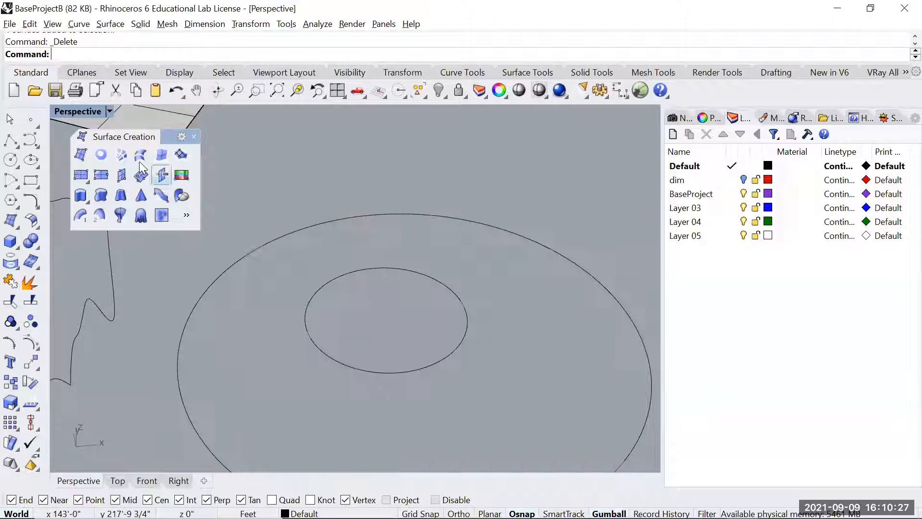
{"action": "left_click", "coordinate": [100, 154]}
{"action": "left_click", "coordinate": [438, 317]}
{"action": "key", "text": "Return"}
- Delete the circles with their planar surface, and the flat rectangular surface beyond the wavy curves
{"action": "left_click_drag", "start_coordinate": [566, 144], "coordinate": [404, 295]}
{"action": "key", "text": "Delete"}
{"action": "scroll", "coordinate": [394, 264], "scroll_direction": "down", "scroll_amount": 5}
{"action": "scroll", "coordinate": [395, 264], "scroll_direction": "up", "scroll_amount": 2}
{"action": "left_click", "coordinate": [336, 197]}
{"action": "key", "text": "Delete"}
- Examine the wavy boundary curves, selecting them one by one to check the outline they form
{"action": "scroll", "coordinate": [230, 255], "scroll_direction": "up", "scroll_amount": 5}
{"action": "right_click_drag", "start_coordinate": [229, 255], "coordinate": [292, 322]}
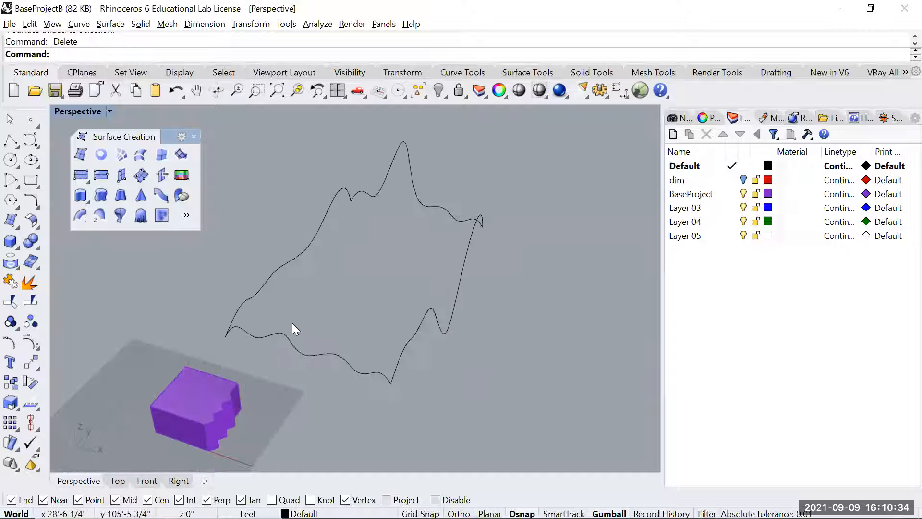
{"action": "left_click", "coordinate": [427, 207]}
{"action": "left_click", "coordinate": [353, 364]}
{"action": "left_click", "coordinate": [422, 319]}
{"action": "left_click", "coordinate": [482, 403]}
{"action": "right_click_drag", "start_coordinate": [483, 402], "coordinate": [446, 336]}
{"action": "right_click_drag", "start_coordinate": [511, 366], "coordinate": [397, 350]}
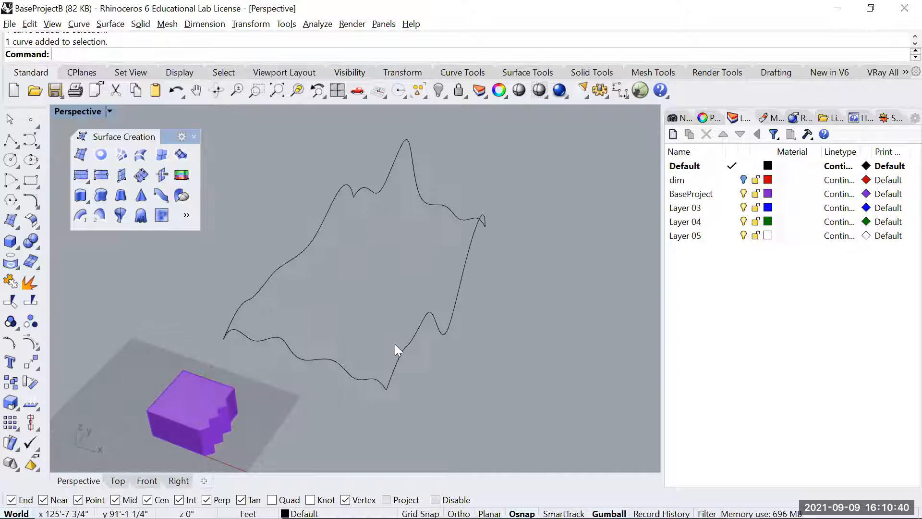
- Create a network surface from the four wavy boundary curves, keeping the default tolerances and edge matching
{"action": "left_click", "coordinate": [121, 156]}
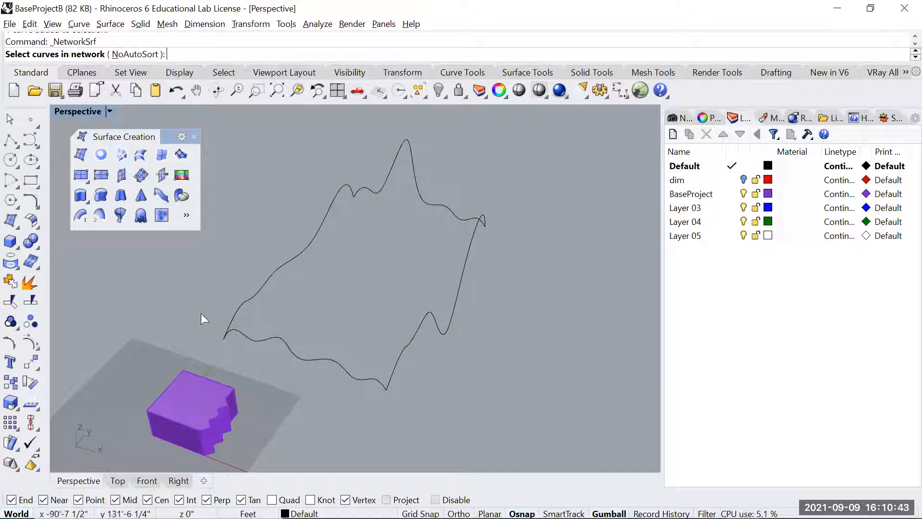
{"action": "left_click", "coordinate": [262, 339]}
{"action": "left_click", "coordinate": [250, 298]}
{"action": "left_click", "coordinate": [387, 176]}
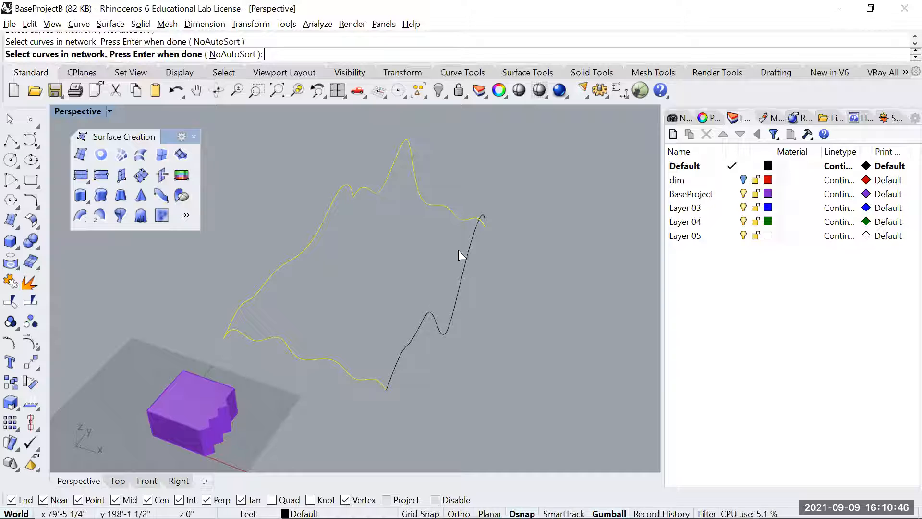
{"action": "left_click", "coordinate": [466, 262]}
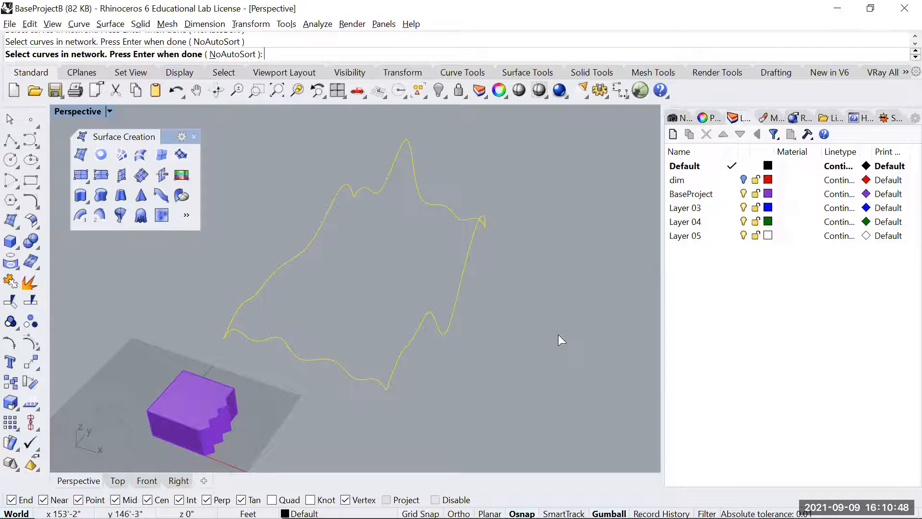
{"action": "key", "text": "Return"}
{"action": "left_click", "coordinate": [586, 373]}
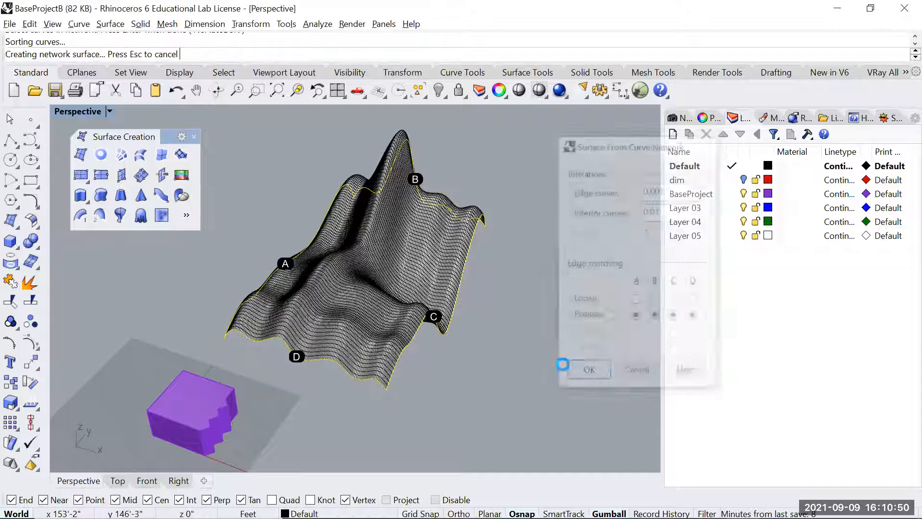
{"action": "right_click_drag", "start_coordinate": [384, 282], "coordinate": [346, 309]}
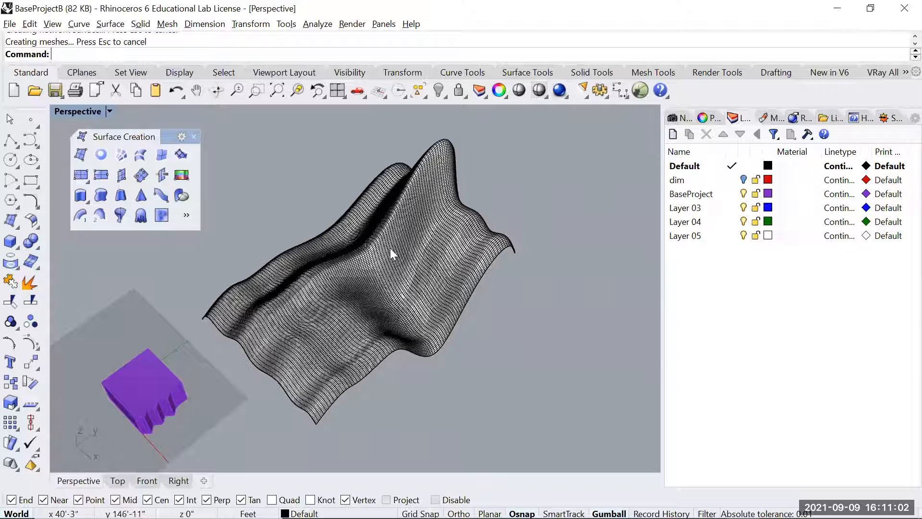
{"action": "right_click_drag", "start_coordinate": [318, 277], "coordinate": [475, 294]}
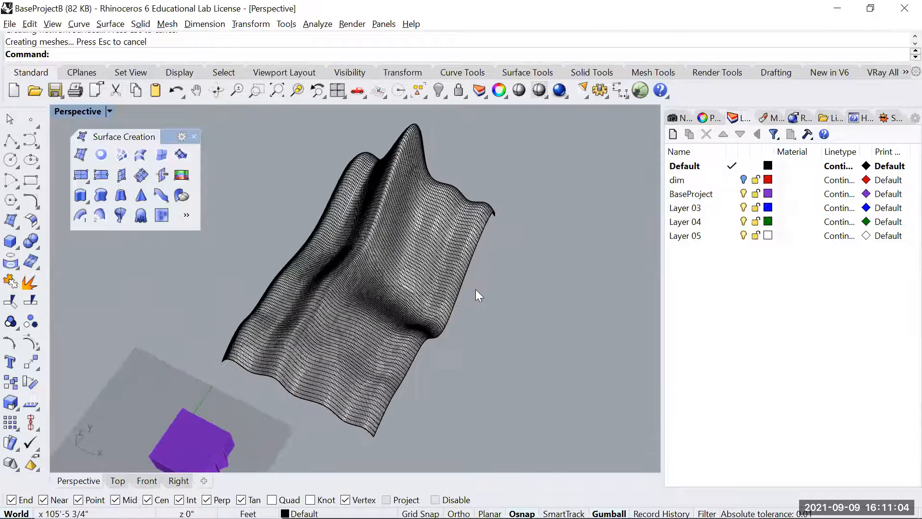
{"action": "left_click_drag", "start_coordinate": [476, 295], "coordinate": [251, 203]}
{"action": "key", "text": "Delete"}
{"action": "left_click", "coordinate": [322, 400]}
{"action": "key", "text": "Delete"}
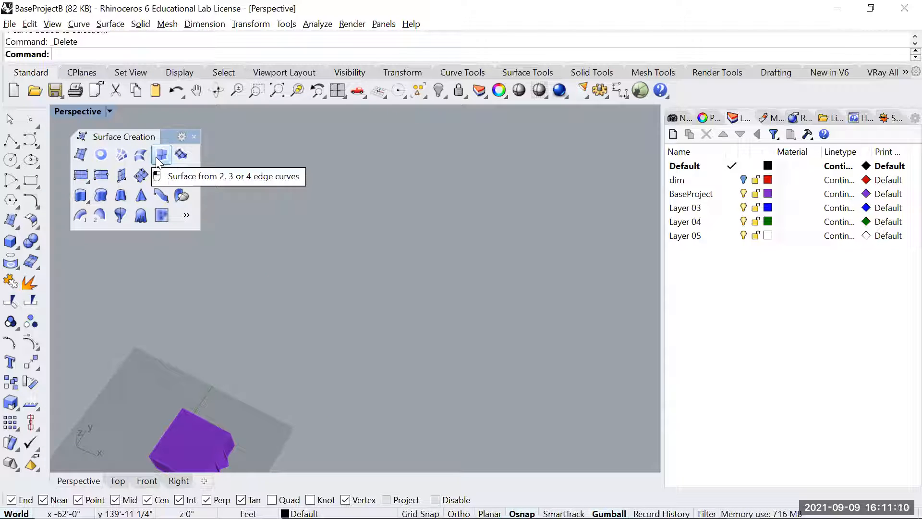
{"action": "key", "text": "ctrl+z"}
{"action": "key", "text": "ctrl+z"}
{"action": "key", "text": "Escape"}
- Delete the network surface and copy the short front curve from its end point to partway along the adjoining side curve
{"action": "left_click", "coordinate": [401, 286]}
{"action": "key", "text": "Delete"}
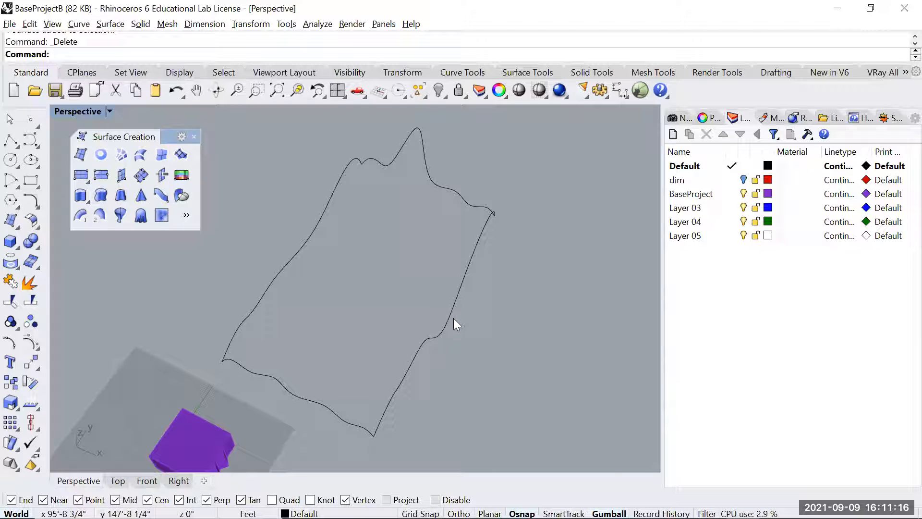
{"action": "left_click", "coordinate": [340, 420]}
{"action": "type", "text": "C"}
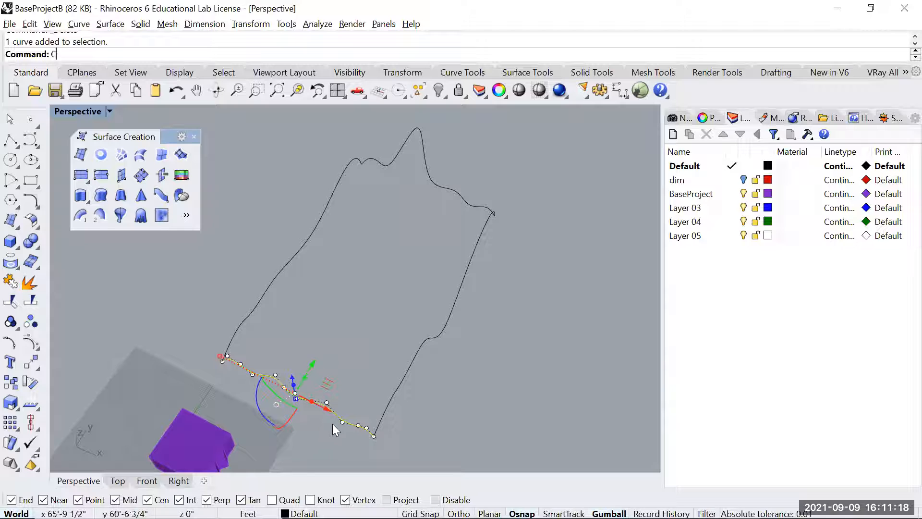
{"action": "type", "text": "opy"}
{"action": "key", "text": "Return"}
{"action": "left_click", "coordinate": [374, 436]}
{"action": "left_click", "coordinate": [445, 328]}
{"action": "key", "text": "Return"}
- Move the copied curve's loose end control point onto the midpoint of the opposite side curve
{"action": "left_click", "coordinate": [337, 281]}
{"action": "scroll", "coordinate": [314, 272], "scroll_direction": "up", "scroll_amount": 2}
{"action": "left_click_drag", "start_coordinate": [312, 261], "coordinate": [333, 262]}
{"action": "left_click", "coordinate": [316, 266]}
{"action": "type", "text": "m"}
{"action": "key", "text": "Return"}
{"action": "left_click", "coordinate": [316, 268]}
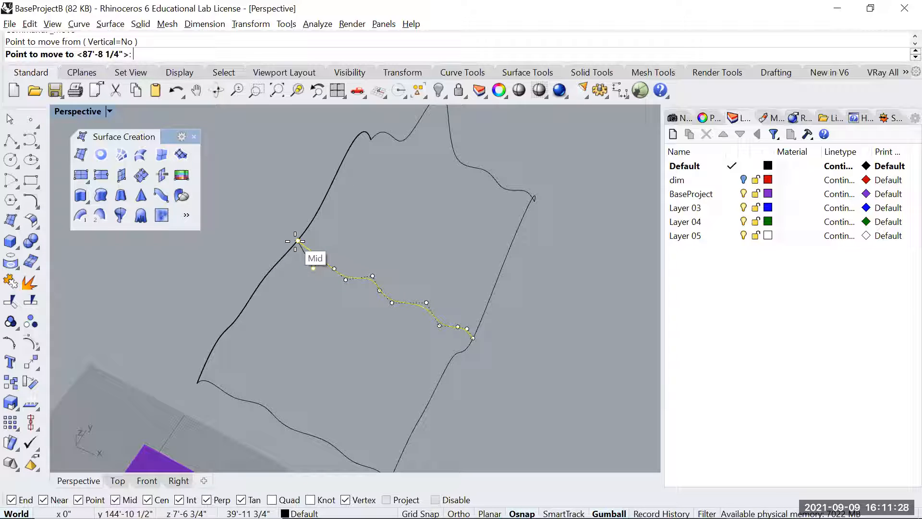
{"action": "left_click", "coordinate": [298, 241]}
- Reshape the middle curve by raising one control point into a tall peak and lowering a neighbouring one
{"action": "left_click", "coordinate": [361, 301]}
{"action": "left_click", "coordinate": [372, 281]}
{"action": "left_click_drag", "start_coordinate": [367, 256], "coordinate": [375, 163]}
{"action": "left_click_drag", "start_coordinate": [368, 326], "coordinate": [390, 328]}
{"action": "key", "text": "ctrl+z"}
{"action": "left_click_drag", "start_coordinate": [402, 296], "coordinate": [396, 321]}
{"action": "key", "text": "Escape"}
{"action": "key", "text": "Escape"}
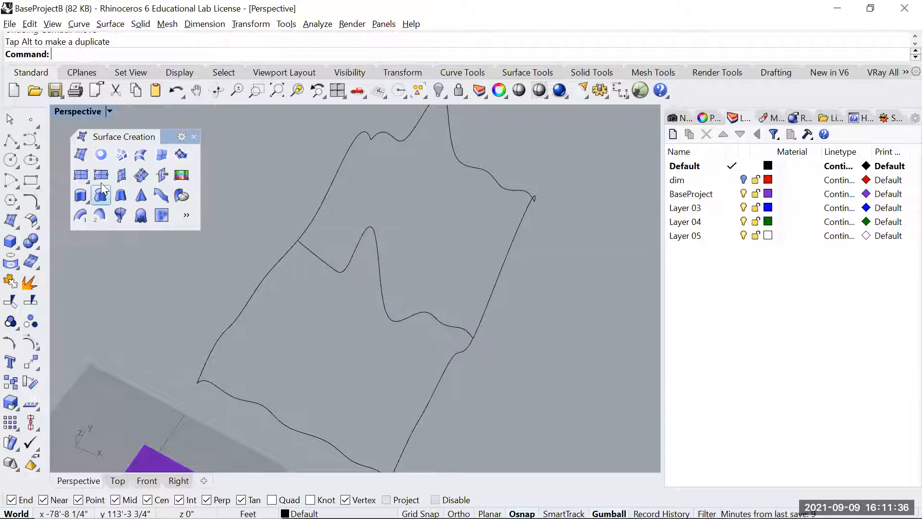
- Create a network surface from the four boundary curves plus the middle curve, with Position edge matching on all sides
{"action": "left_click", "coordinate": [121, 154]}
{"action": "scroll", "coordinate": [305, 366], "scroll_direction": "down", "scroll_amount": 3}
{"action": "left_click", "coordinate": [330, 407]}
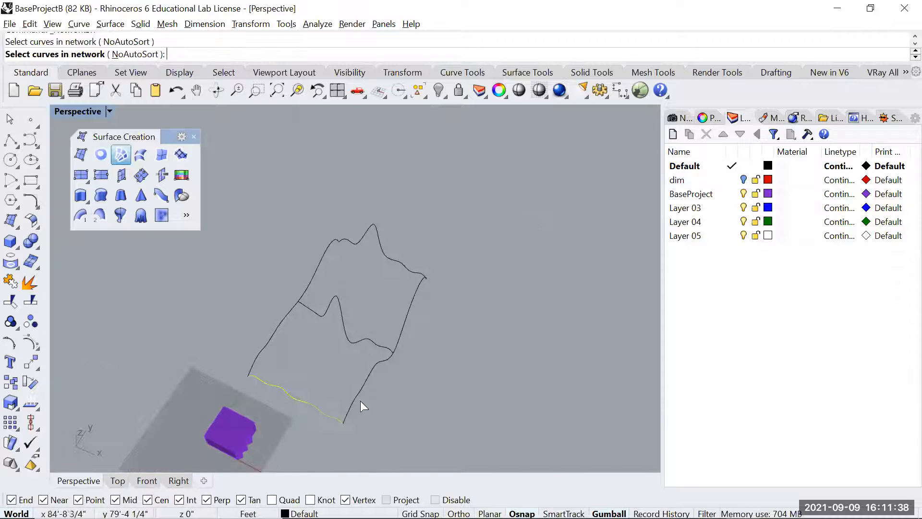
{"action": "left_click", "coordinate": [414, 317]}
{"action": "left_click", "coordinate": [407, 265]}
{"action": "left_click", "coordinate": [314, 263]}
{"action": "left_click", "coordinate": [330, 310]}
{"action": "key", "text": "Return"}
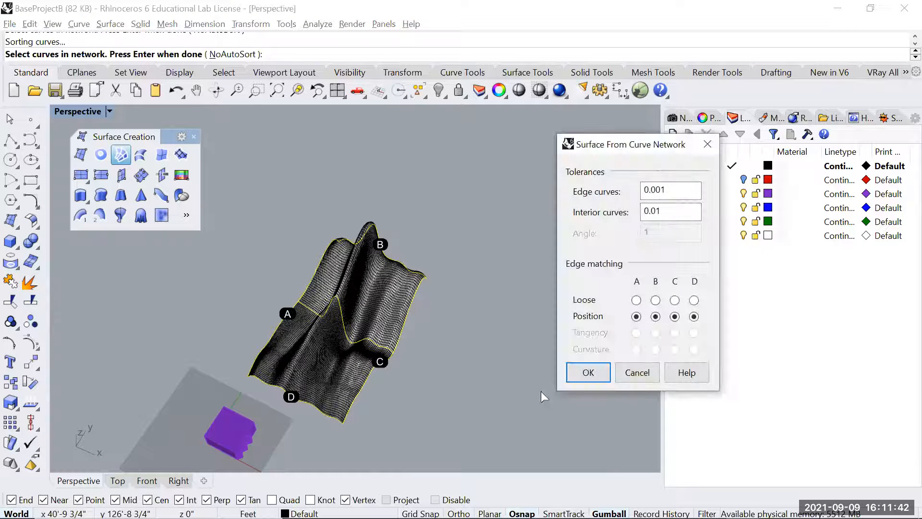
{"action": "left_click", "coordinate": [588, 373]}
{"action": "right_click_drag", "start_coordinate": [359, 342], "coordinate": [336, 289]}
- Undo the five-curve network surface and delete the middle curve
{"action": "key", "text": "ctrl+z"}
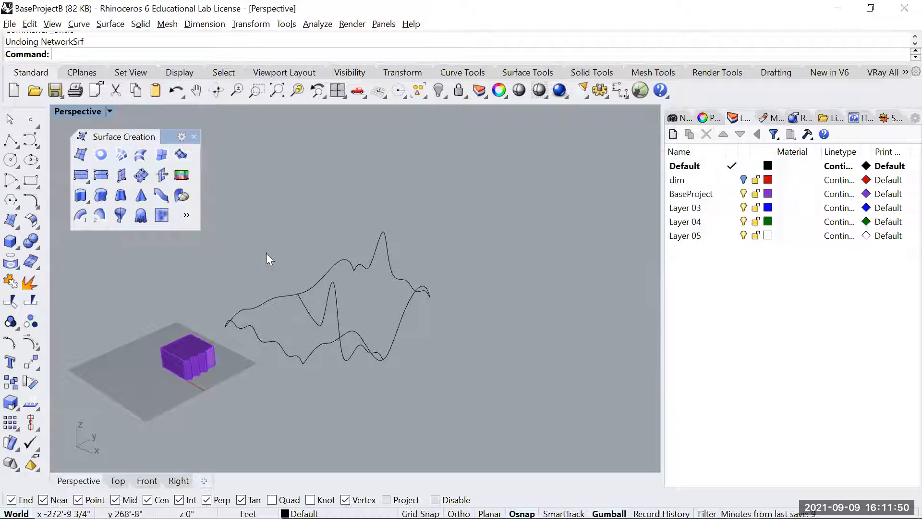
{"action": "left_click", "coordinate": [336, 304]}
{"action": "key", "text": "Delete"}
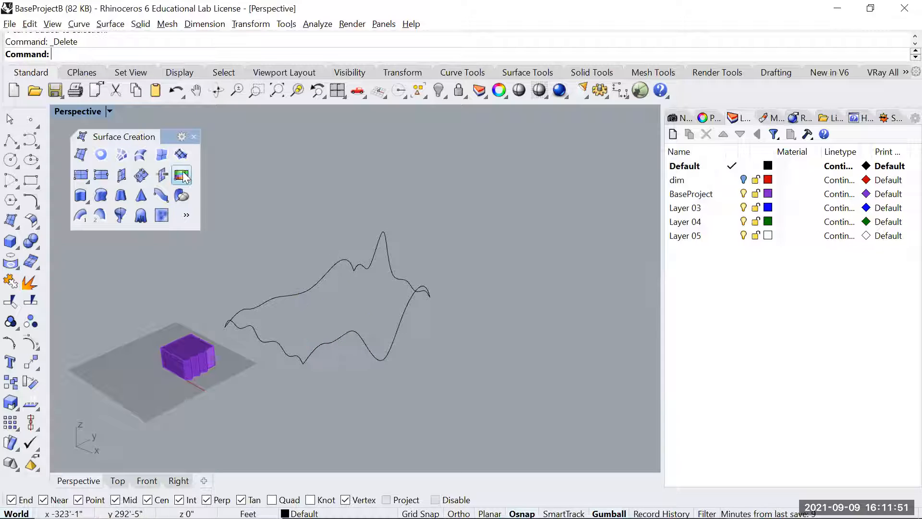
- Create a surface from the four wavy boundary curves with the edge-curves surface command
{"action": "left_click", "coordinate": [163, 154]}
{"action": "left_click", "coordinate": [249, 326]}
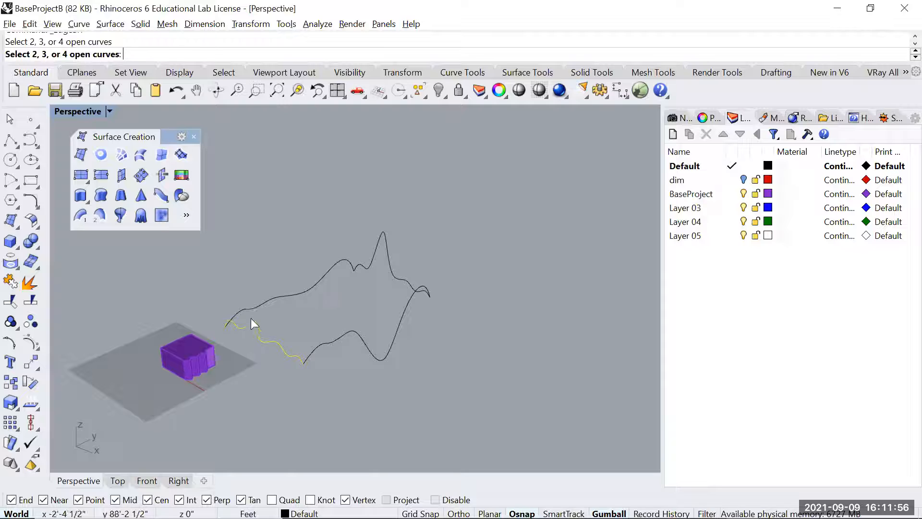
{"action": "left_click", "coordinate": [412, 298]}
{"action": "left_click", "coordinate": [401, 275]}
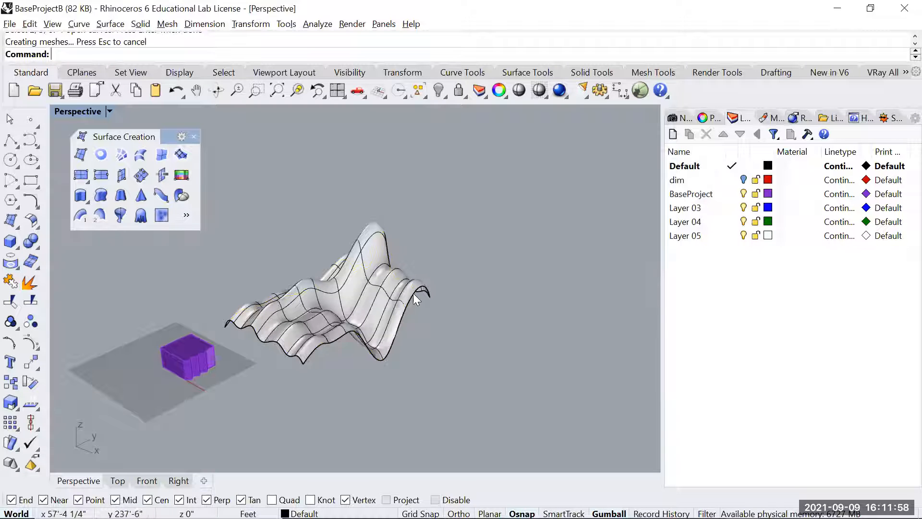
{"action": "right_click_drag", "start_coordinate": [378, 286], "coordinate": [439, 312]}
- Delete the edge-curve surface along with all of its boundary curves
{"action": "left_click_drag", "start_coordinate": [438, 313], "coordinate": [360, 310]}
{"action": "left_click", "coordinate": [494, 357]}
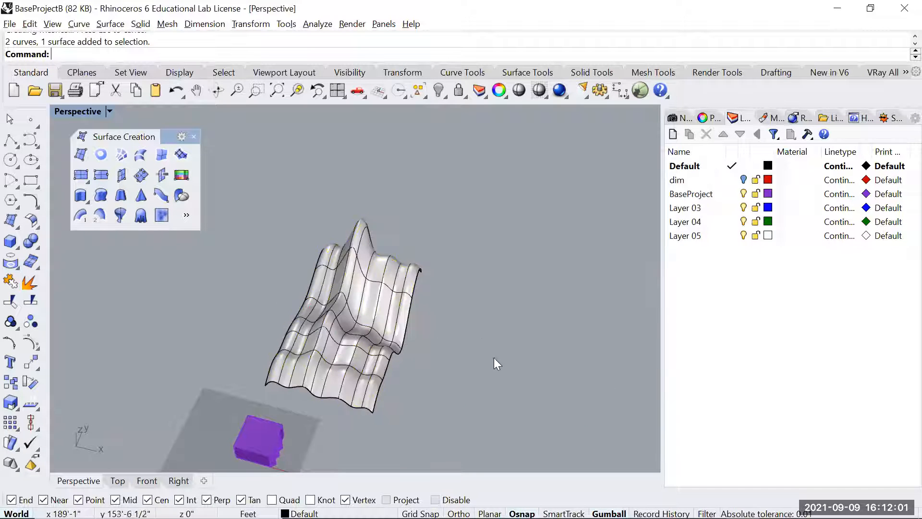
{"action": "left_click", "coordinate": [344, 272]}
{"action": "key", "text": "Delete"}
{"action": "left_click_drag", "start_coordinate": [375, 379], "coordinate": [347, 416]}
{"action": "key", "text": "Delete"}
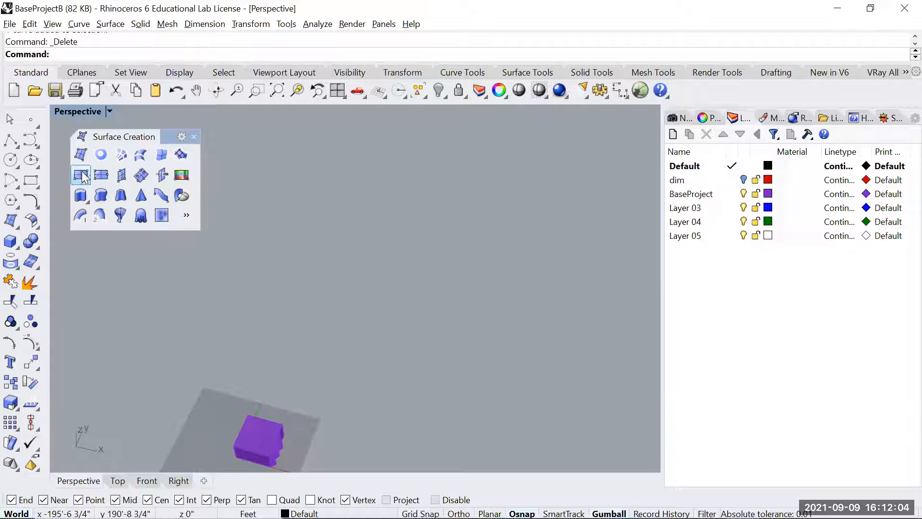
{"action": "left_click", "coordinate": [85, 182]}
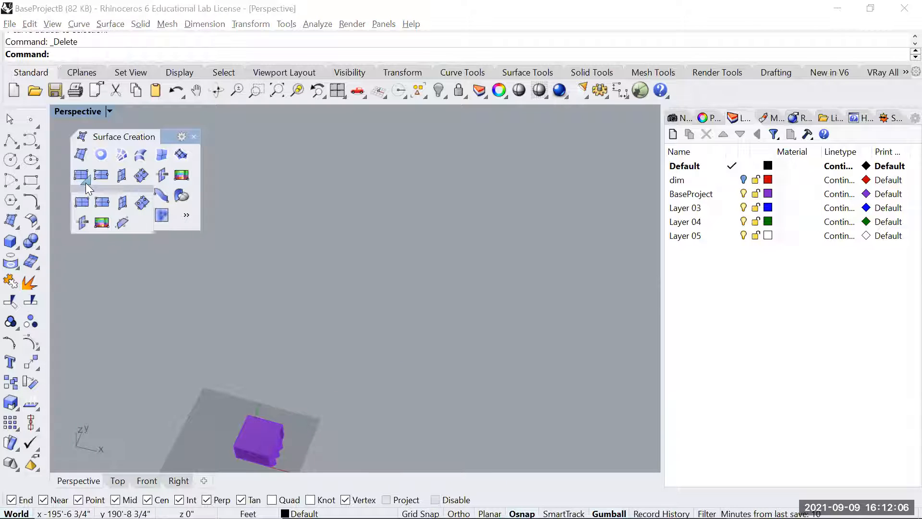
{"action": "left_click", "coordinate": [188, 317]}
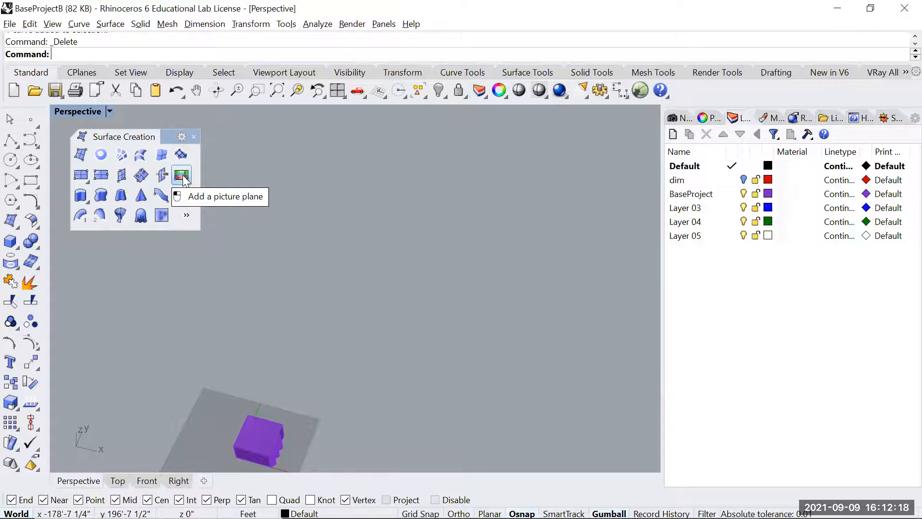
- Add a picture plane with the image Project2IsoRender2 on the ground beside the base project
{"action": "scroll", "coordinate": [307, 346], "scroll_direction": "down", "scroll_amount": 3}
{"action": "right_click_drag", "start_coordinate": [303, 365], "coordinate": [266, 343], "text": "shift"}
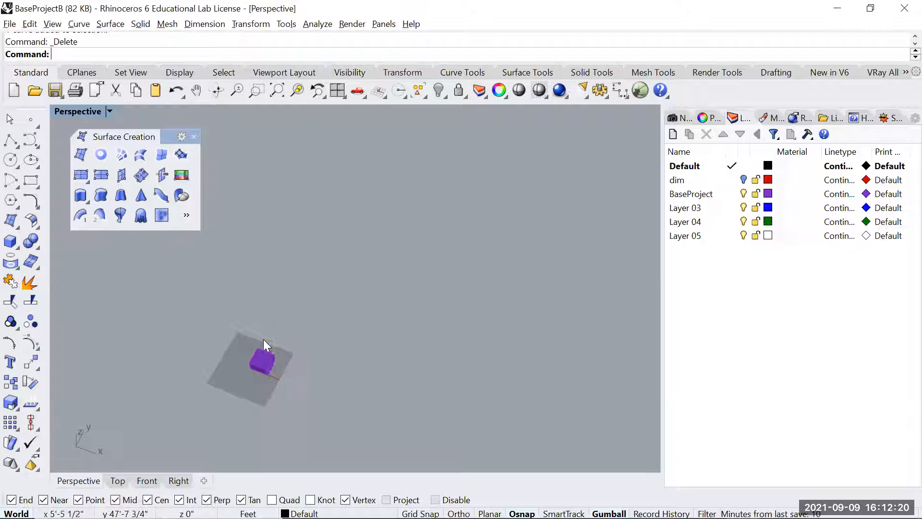
{"action": "left_click", "coordinate": [182, 177]}
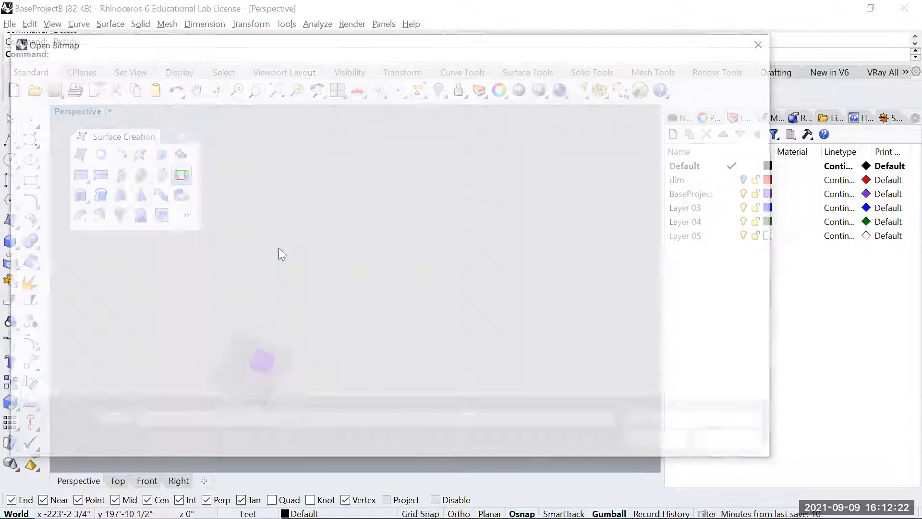
{"action": "left_click", "coordinate": [348, 149]}
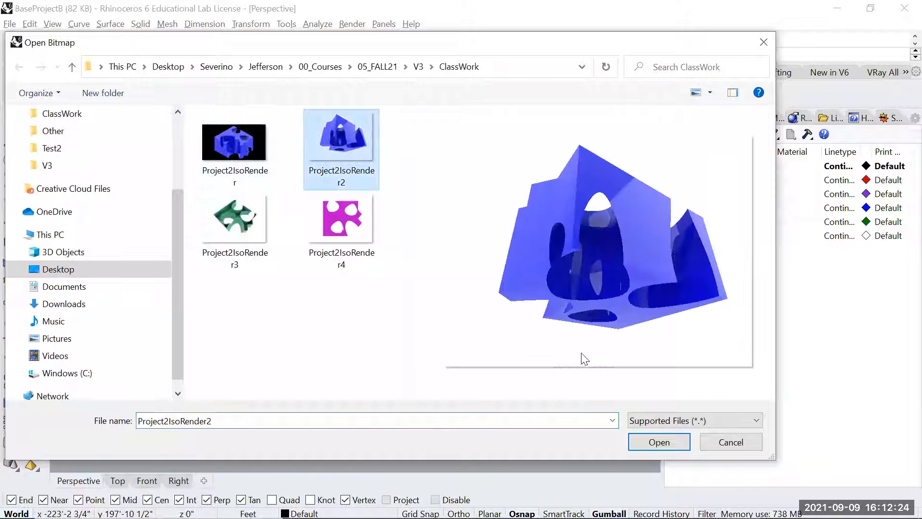
{"action": "left_click", "coordinate": [659, 442]}
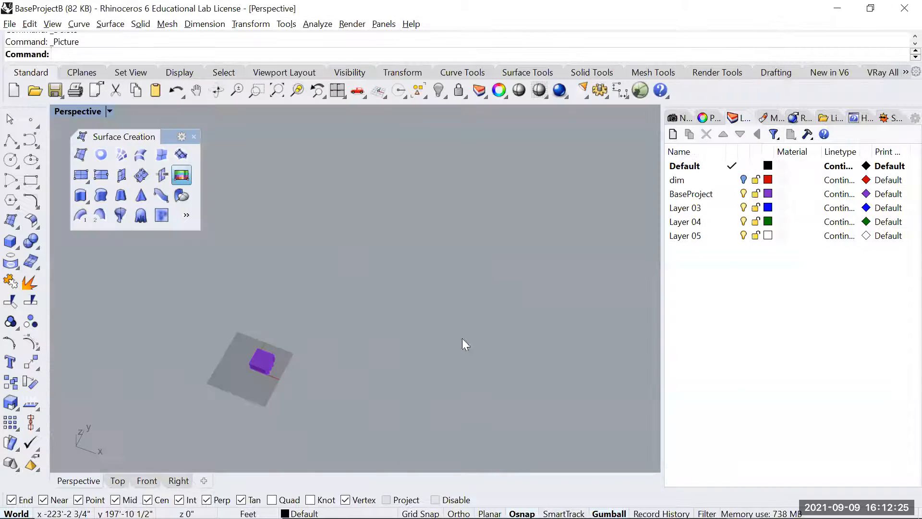
{"action": "left_click", "coordinate": [329, 266]}
{"action": "left_click", "coordinate": [423, 408]}
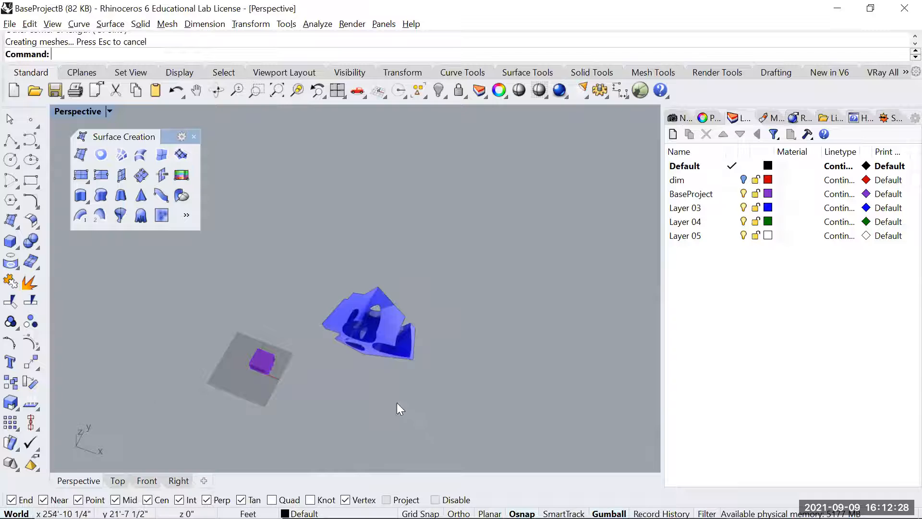
- Delete the picture plane from beside the base project
{"action": "scroll", "coordinate": [405, 412], "scroll_direction": "up", "scroll_amount": 5}
{"action": "right_click_drag", "start_coordinate": [336, 345], "coordinate": [323, 320]}
{"action": "scroll", "coordinate": [322, 321], "scroll_direction": "down", "scroll_amount": 3}
{"action": "left_click", "coordinate": [347, 326]}
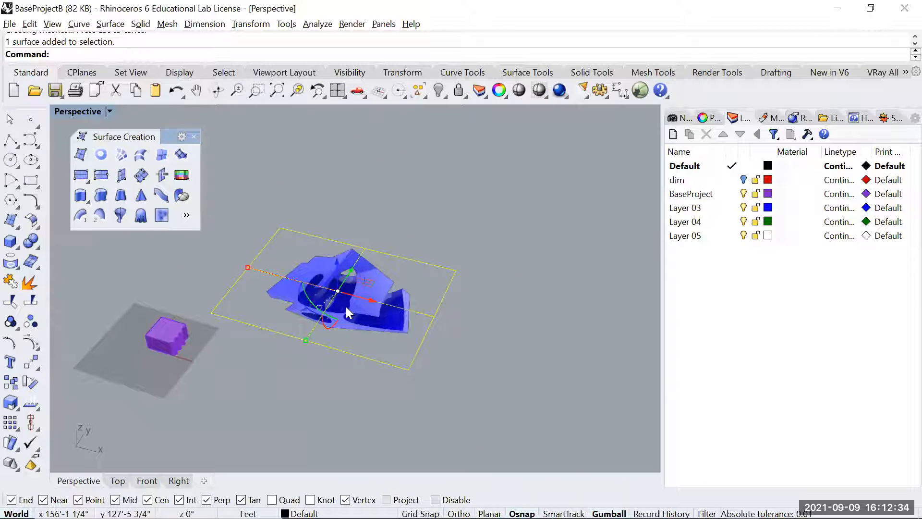
{"action": "key", "text": "Delete"}
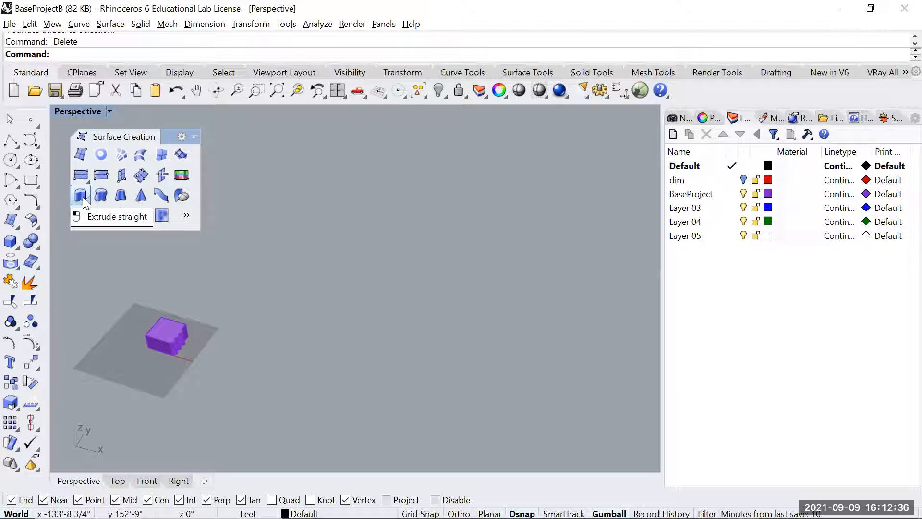
- Draw a closed freeform control-point curve on the ground beside the base project
{"action": "type", "text": "curve"}
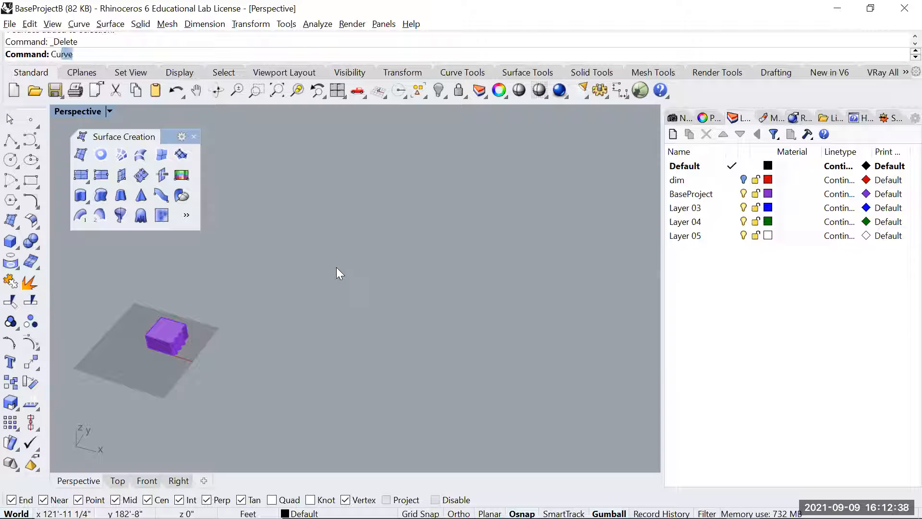
{"action": "key", "text": "Return"}
{"action": "left_click", "coordinate": [320, 265]}
{"action": "left_click", "coordinate": [237, 283]}
{"action": "left_click", "coordinate": [303, 337]}
{"action": "left_click", "coordinate": [414, 312]}
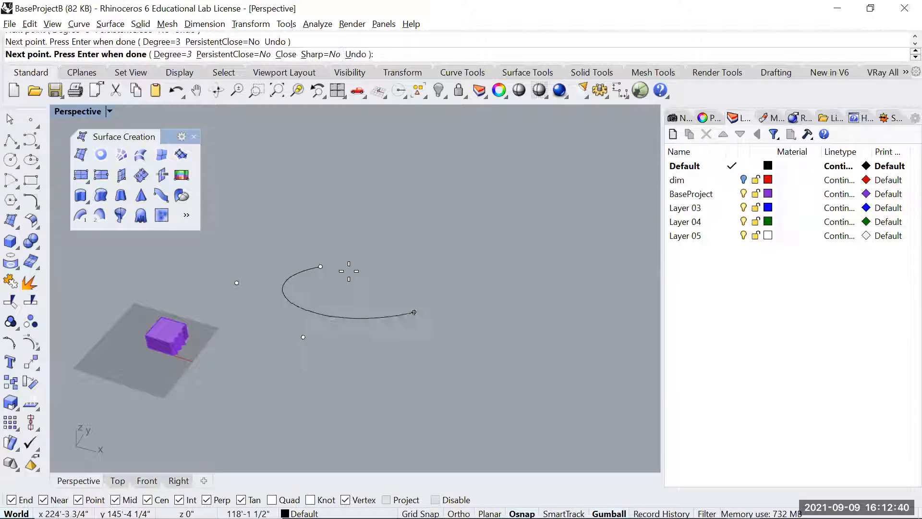
{"action": "left_click", "coordinate": [322, 266]}
- Draw a straight diagonal line on the ground on the far side of the closed curve from the base project
{"action": "type", "text": "line"}
{"action": "key", "text": "Return"}
{"action": "left_click", "coordinate": [433, 234]}
{"action": "left_click", "coordinate": [492, 328]}
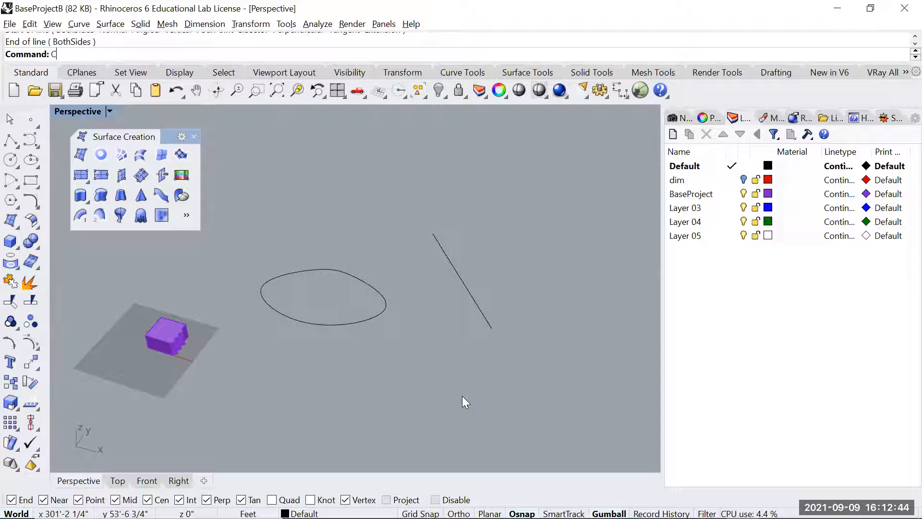
- Draw a closed, irregular polyline with eight corners in front of the closed freeform curve
{"action": "type", "text": "poly"}
{"action": "key", "text": "Return"}
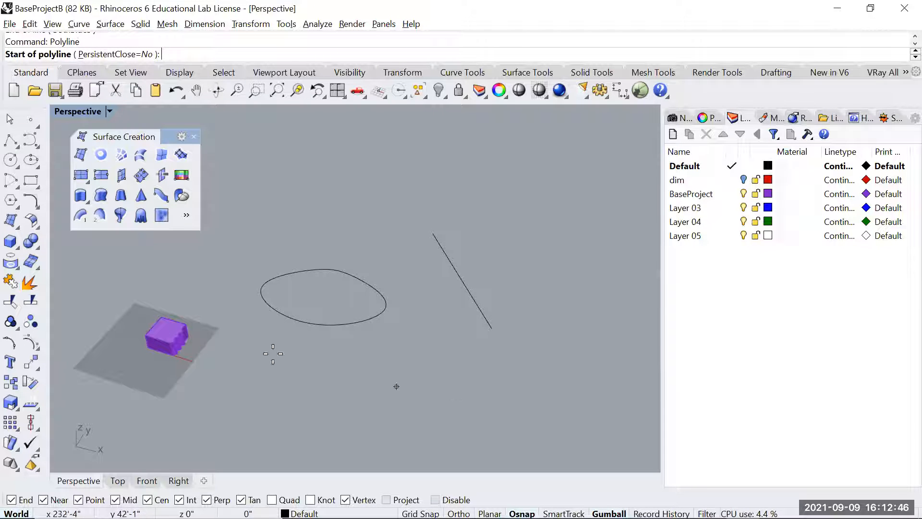
{"action": "left_click", "coordinate": [234, 345]}
{"action": "left_click", "coordinate": [323, 383]}
{"action": "left_click", "coordinate": [384, 365]}
{"action": "left_click", "coordinate": [359, 445]}
{"action": "left_click", "coordinate": [282, 445]}
{"action": "left_click", "coordinate": [279, 403]}
{"action": "left_click", "coordinate": [243, 381]}
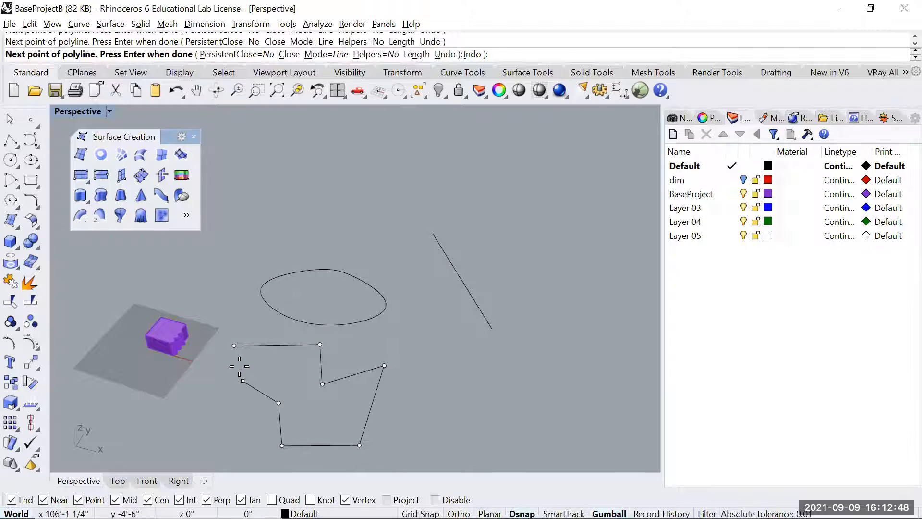
{"action": "left_click", "coordinate": [234, 345]}
- Extrude the closed freeform curve straight upward as an open surface with the Solid option set to No
{"action": "left_click", "coordinate": [80, 196]}
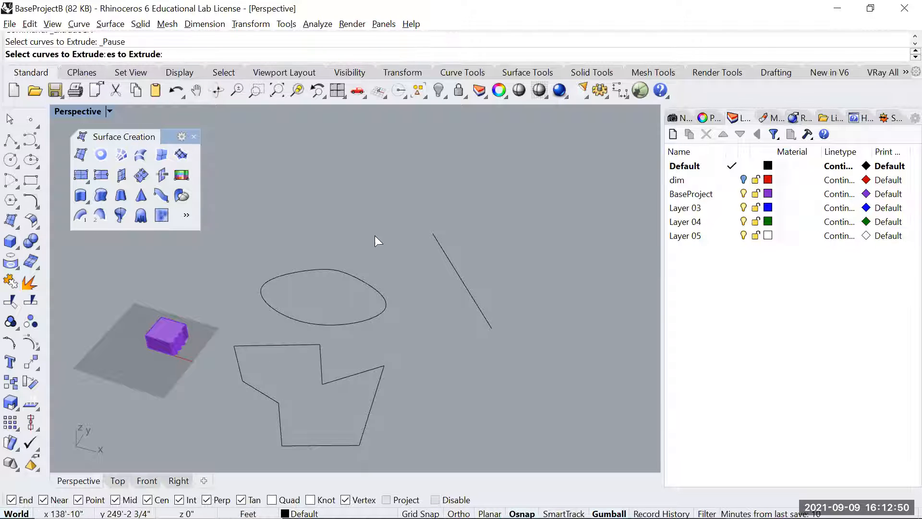
{"action": "left_click", "coordinate": [352, 272]}
{"action": "key", "text": "Return"}
{"action": "left_click", "coordinate": [246, 54]}
{"action": "left_click", "coordinate": [305, 235]}
- Extrude the closed polyline straight downward as an open surface
{"action": "left_click", "coordinate": [349, 376]}
{"action": "key", "text": "Return"}
{"action": "left_click", "coordinate": [418, 431]}
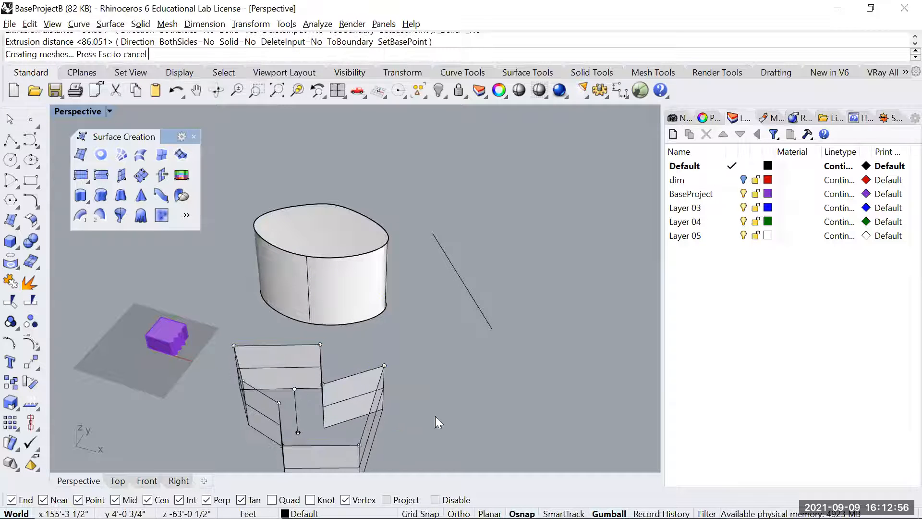
- Extrude the diagonal line straight downward into a vertical planar surface
{"action": "left_click", "coordinate": [487, 320]}
{"action": "key", "text": "Return"}
{"action": "left_click", "coordinate": [525, 437]}
{"action": "left_click", "coordinate": [502, 420]}
- Delete the three extruded surfaces along with their source curves
{"action": "right_click_drag", "start_coordinate": [465, 401], "coordinate": [505, 330]}
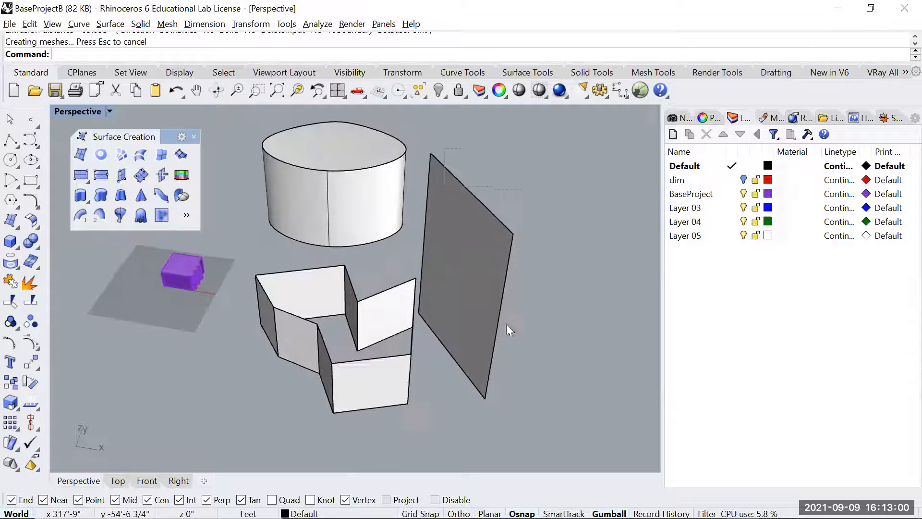
{"action": "key", "text": "ctrl+a"}
{"action": "key", "text": "Delete"}
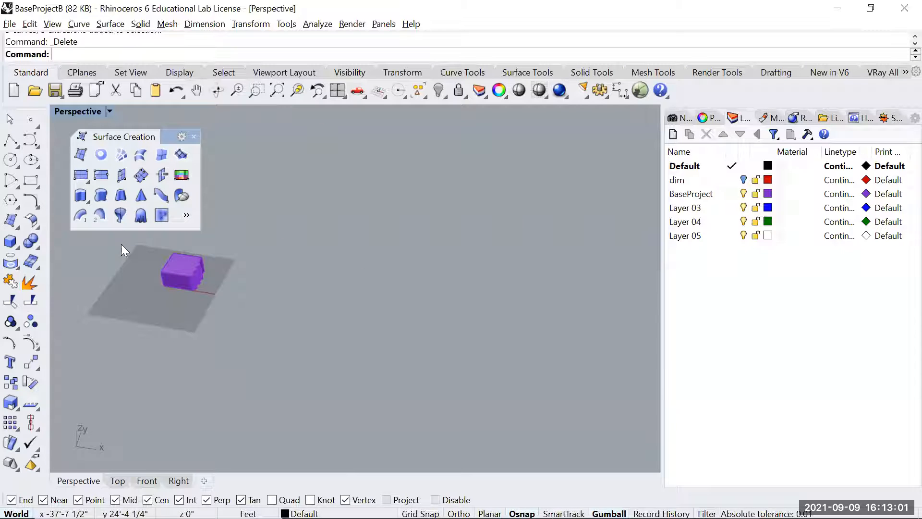
{"action": "left_click", "coordinate": [88, 202]}
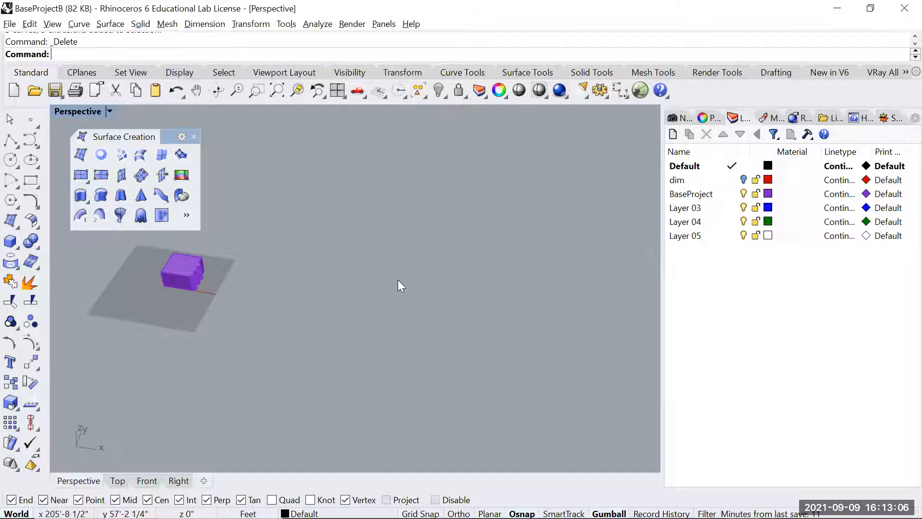
{"action": "left_click", "coordinate": [87, 202]}
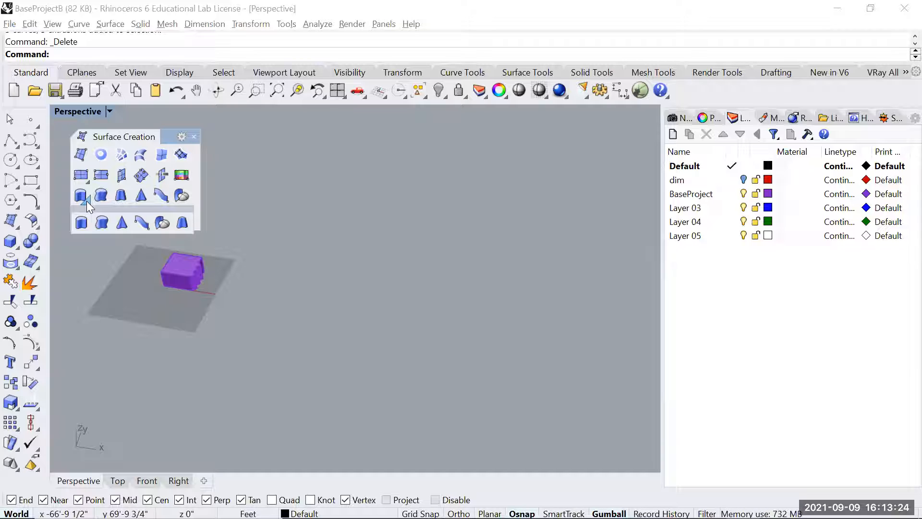
{"action": "left_click", "coordinate": [370, 261]}
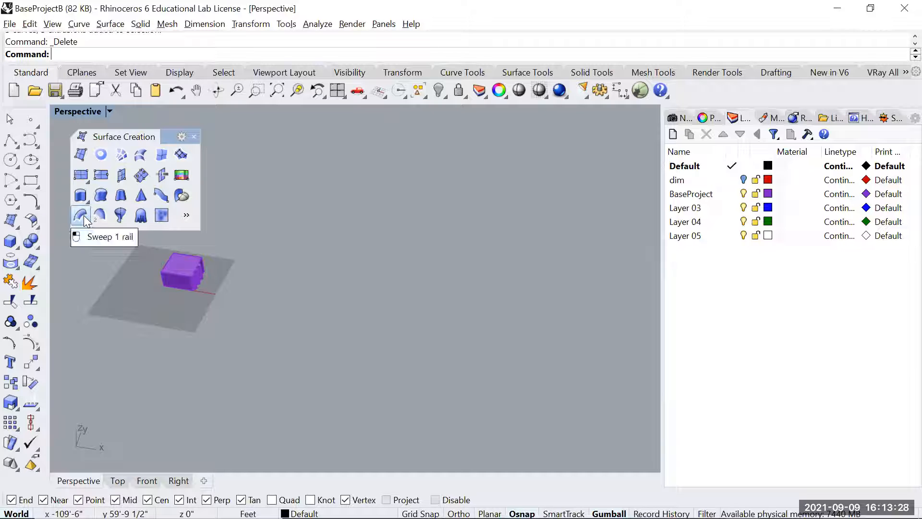
- Switch to the Canvas course page in Chrome and open Phase 1 _ Panel 1 _ Assignment 1 from the course modules
{"action": "key", "text": "alt+Tab"}
{"action": "key", "text": "alt+Tab"}
{"action": "key", "text": "alt+Tab"}
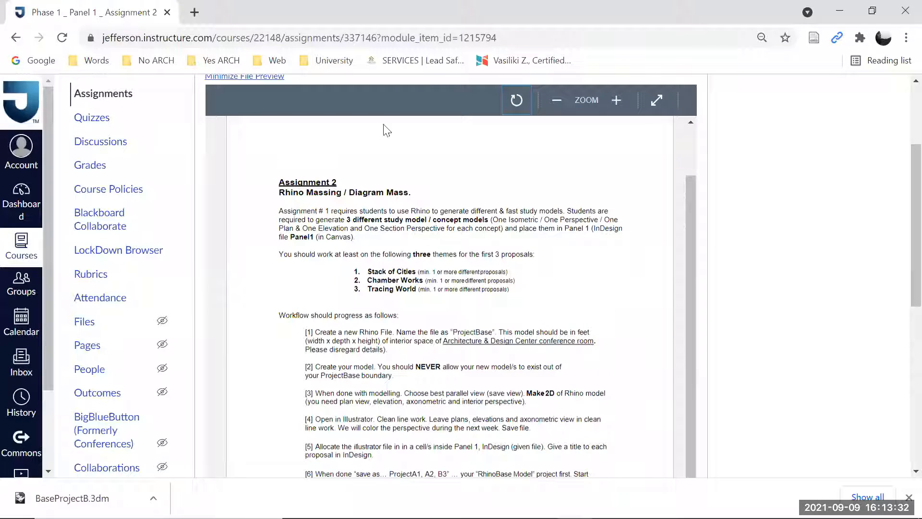
{"action": "scroll", "coordinate": [91, 208], "scroll_direction": "up", "scroll_amount": 2}
{"action": "left_click", "coordinate": [92, 142]}
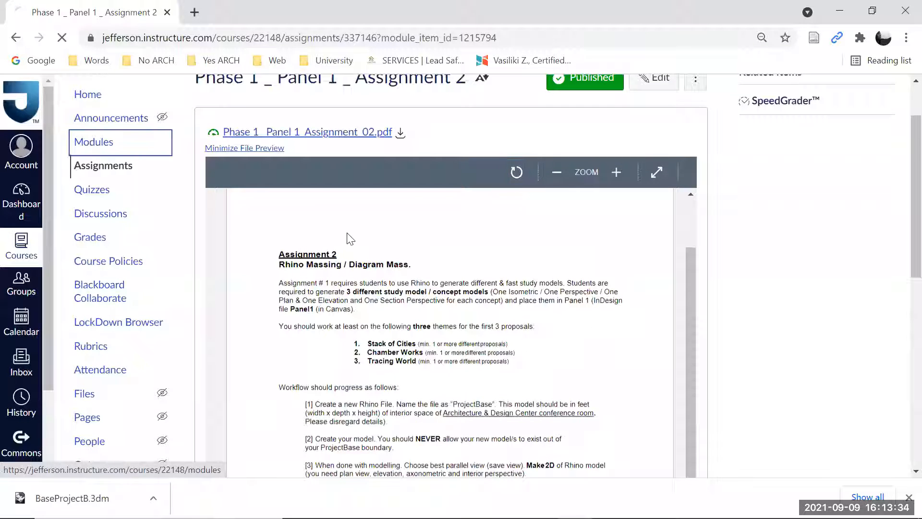
{"action": "scroll", "coordinate": [379, 333], "scroll_direction": "down", "scroll_amount": 6}
{"action": "scroll", "coordinate": [366, 292], "scroll_direction": "down", "scroll_amount": 5}
{"action": "left_click", "coordinate": [402, 306]}
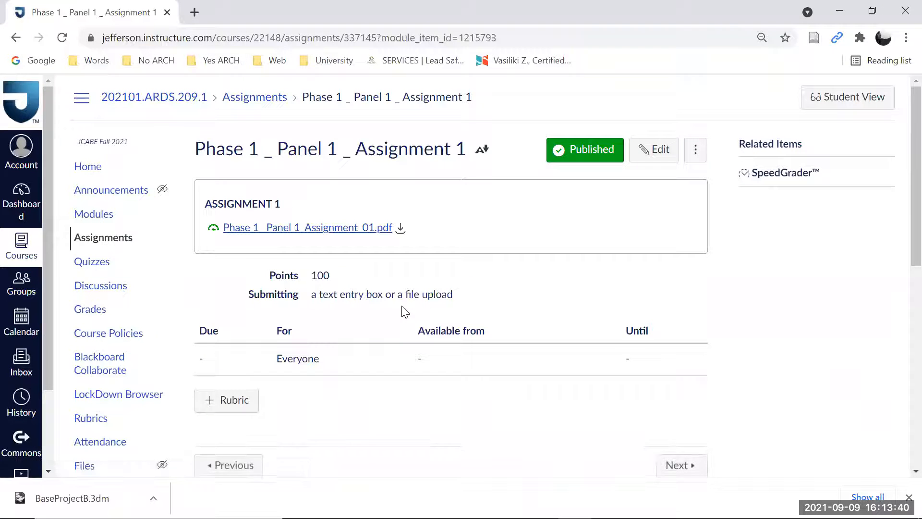
- Preview the Assignment 1 PDF and review its required themes and workflow
{"action": "left_click", "coordinate": [325, 232]}
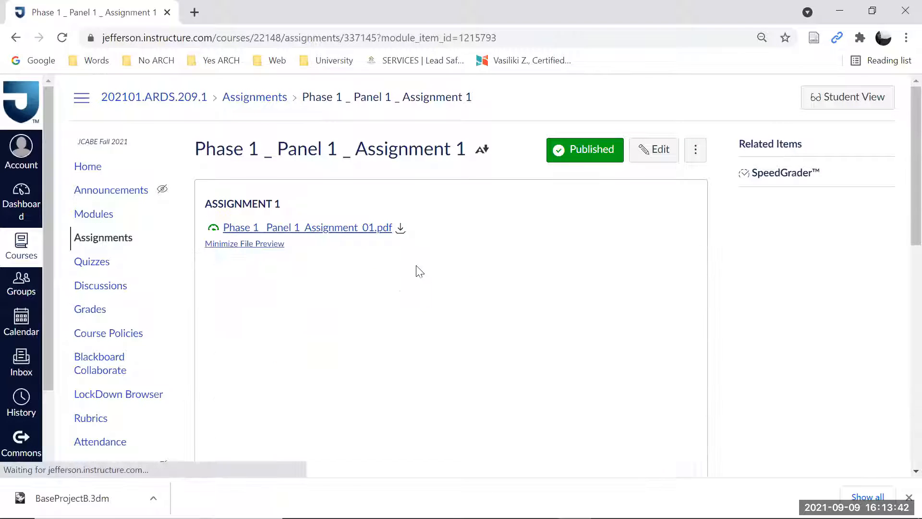
{"action": "scroll", "coordinate": [772, 356], "scroll_direction": "down", "scroll_amount": 1}
{"action": "scroll", "coordinate": [772, 355], "scroll_direction": "down", "scroll_amount": 5}
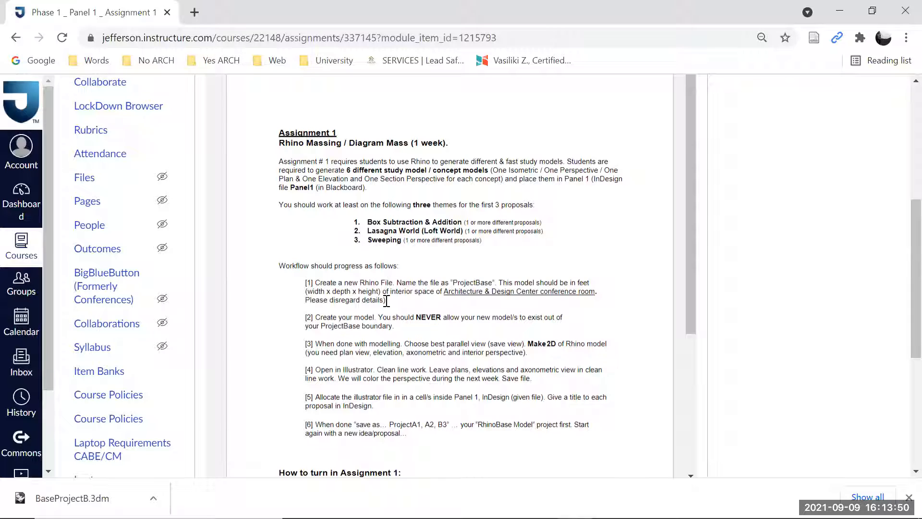
- Return to Rhino and draw an open S-shaped control-point curve on the ground beside the base project as a sweep rail
{"action": "key", "text": "alt+Tab"}
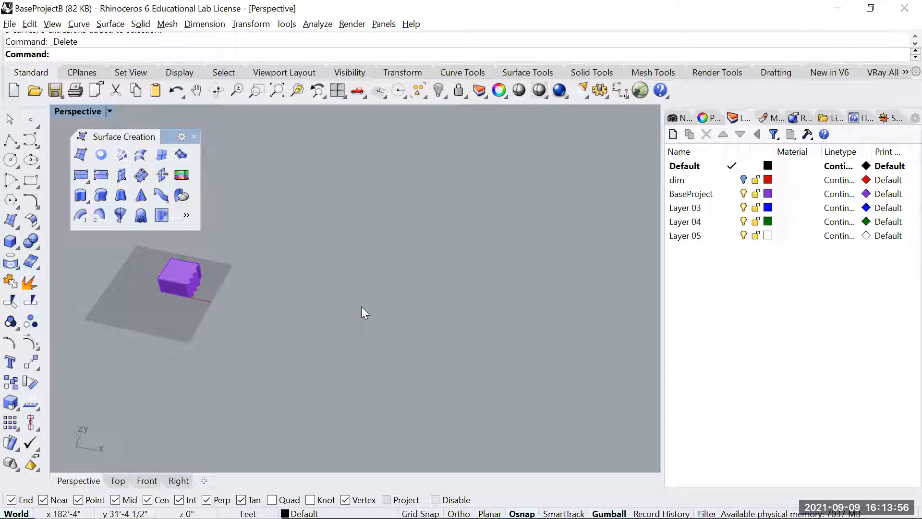
{"action": "right_click_drag", "start_coordinate": [343, 301], "coordinate": [346, 333], "text": "shift"}
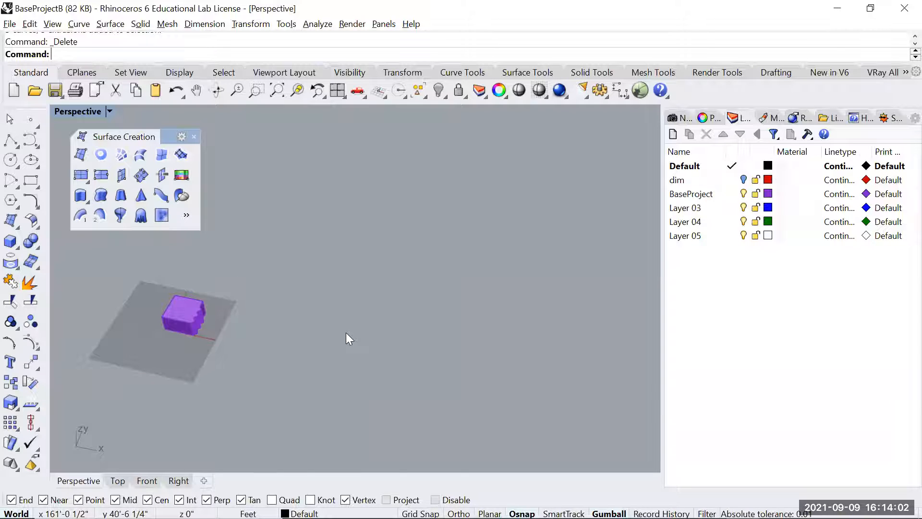
{"action": "type", "text": "Curve"}
{"action": "key", "text": "Return"}
{"action": "left_click", "coordinate": [275, 391]}
{"action": "left_click", "coordinate": [337, 319]}
{"action": "left_click", "coordinate": [382, 298]}
{"action": "left_click", "coordinate": [370, 254]}
{"action": "left_click", "coordinate": [346, 212]}
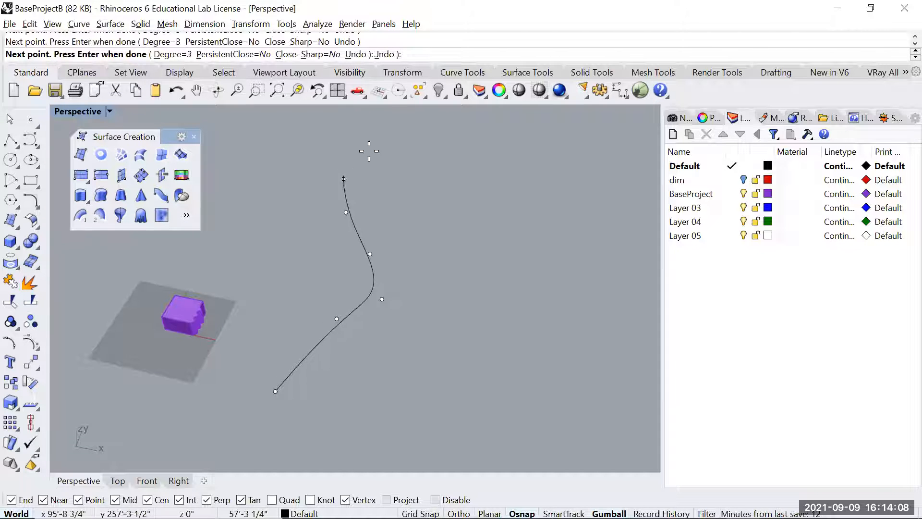
{"action": "left_click", "coordinate": [376, 145]}
{"action": "key", "text": "Return"}
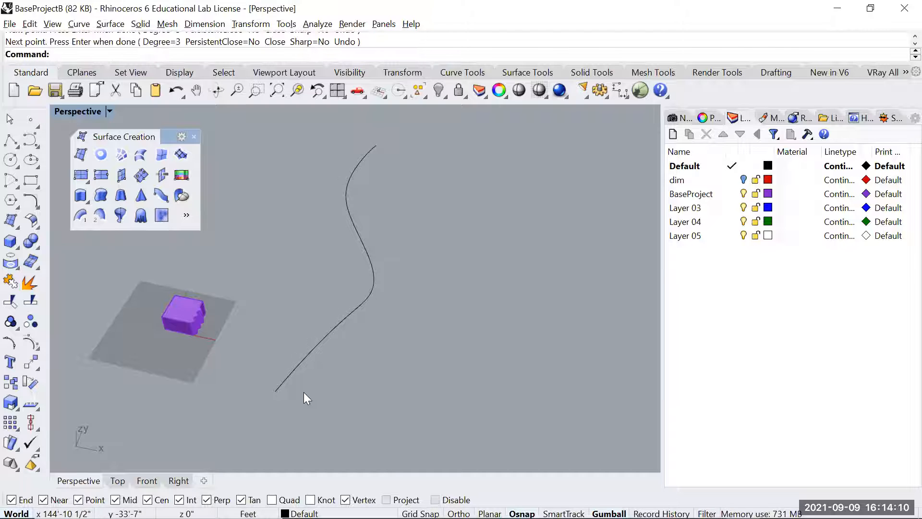
- Draw an upright circle in the Front view, between the base project and the rail curve
{"action": "key", "text": "ctrl+F1"}
{"action": "key", "text": "ctrl+F2"}
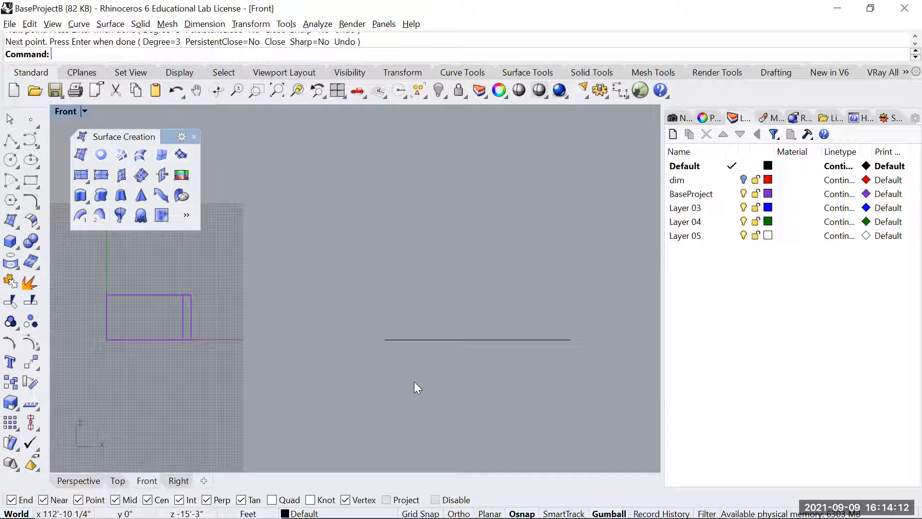
{"action": "type", "text": "cle"}
{"action": "key", "text": "Return"}
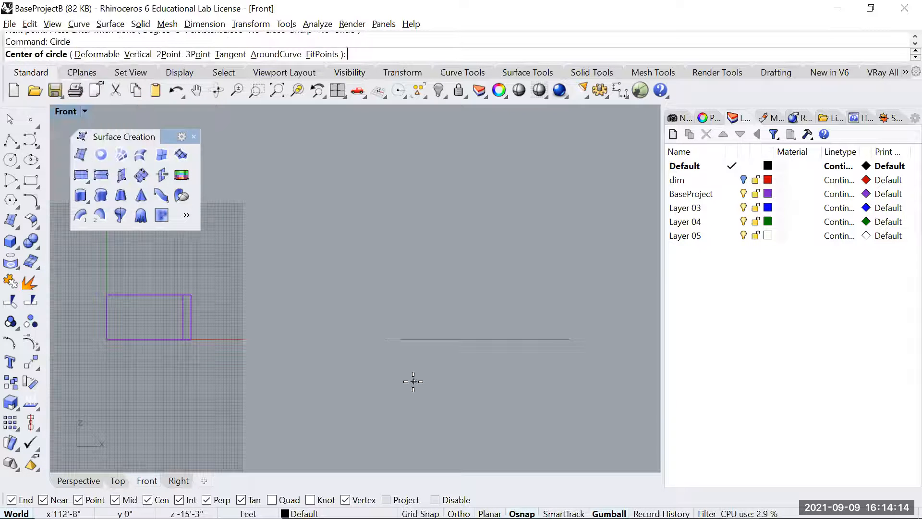
{"action": "left_click", "coordinate": [292, 295]}
{"action": "left_click", "coordinate": [318, 319]}
{"action": "key", "text": "ctrl+F3"}
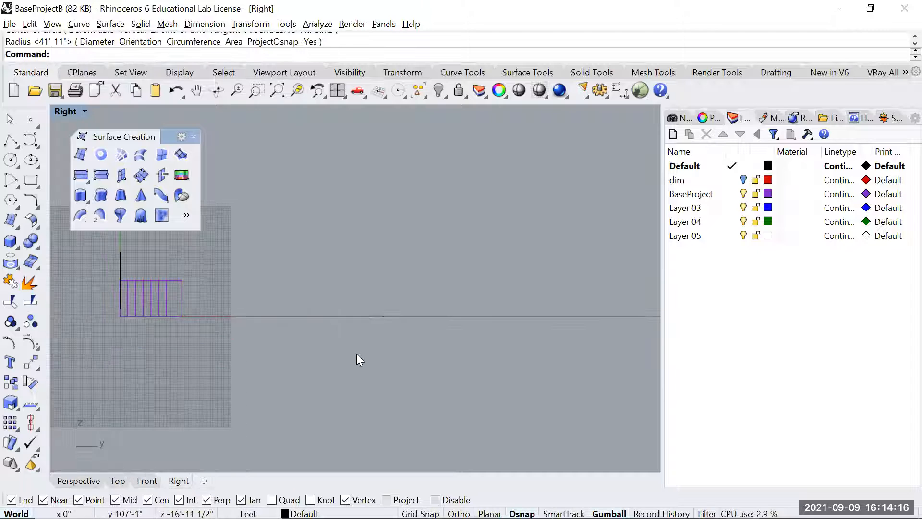
- Move the circle in the Perspective view from a point on its edge to the near endpoint of the rail curve
{"action": "key", "text": "ctrl+F4"}
{"action": "scroll", "coordinate": [326, 347], "scroll_direction": "down", "scroll_amount": 3}
{"action": "left_click", "coordinate": [314, 345]}
{"action": "scroll", "coordinate": [317, 367], "scroll_direction": "up", "scroll_amount": 5}
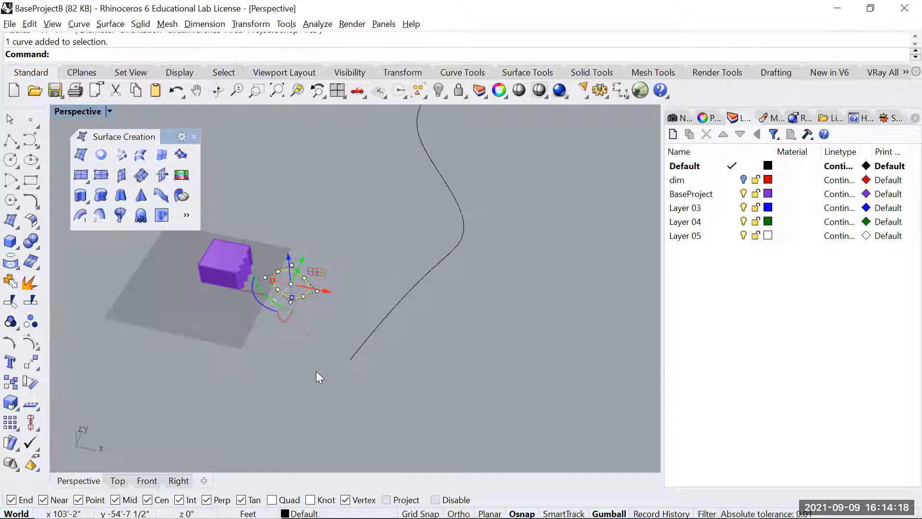
{"action": "type", "text": "m"}
{"action": "key", "text": "Return"}
{"action": "scroll", "coordinate": [290, 284], "scroll_direction": "up", "scroll_amount": 3}
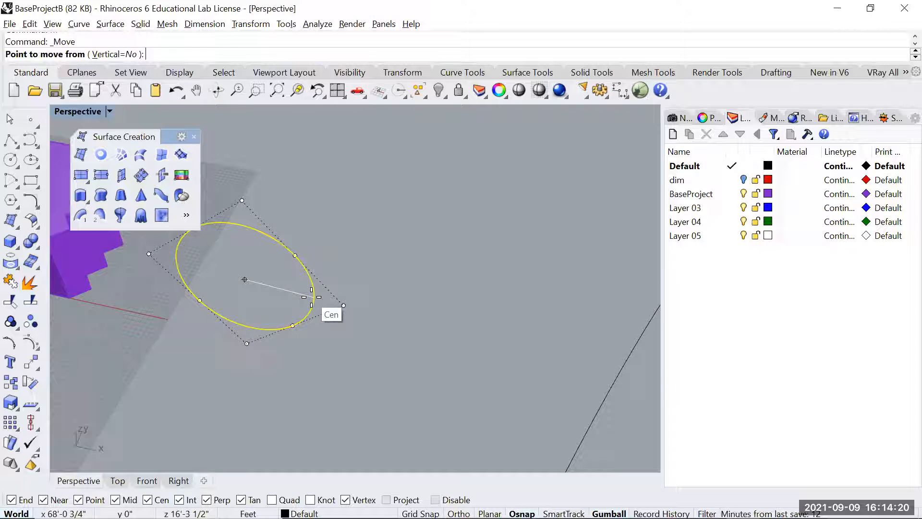
{"action": "left_click", "coordinate": [314, 297]}
{"action": "scroll", "coordinate": [392, 331], "scroll_direction": "down", "scroll_amount": 5}
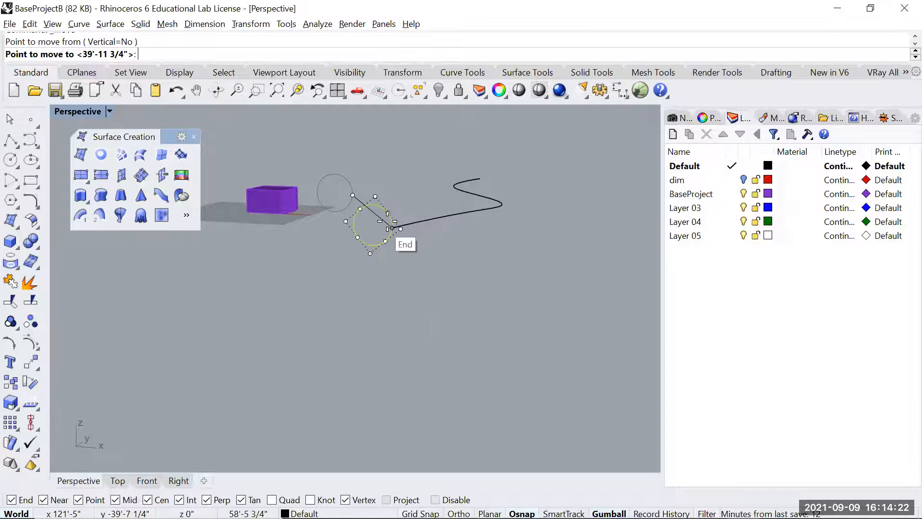
{"action": "left_click", "coordinate": [404, 240]}
{"action": "right_click_drag", "start_coordinate": [411, 237], "coordinate": [435, 286]}
{"action": "scroll", "coordinate": [397, 371], "scroll_direction": "up", "scroll_amount": 6}
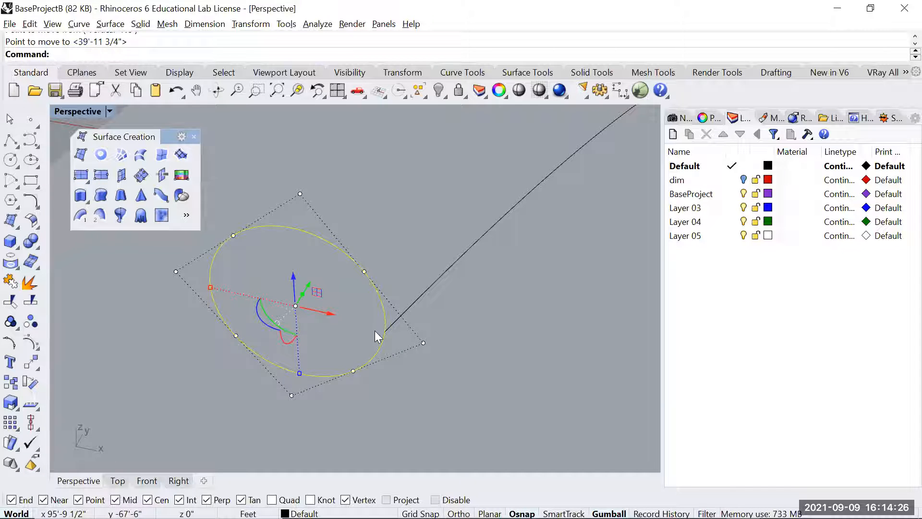
{"action": "key", "text": "Escape"}
- Create a one-rail sweep of the circle along the S-shaped rail curve, keeping the Freeform frame style
{"action": "scroll", "coordinate": [403, 249], "scroll_direction": "down", "scroll_amount": 5}
{"action": "right_click_drag", "start_coordinate": [415, 251], "coordinate": [467, 344]}
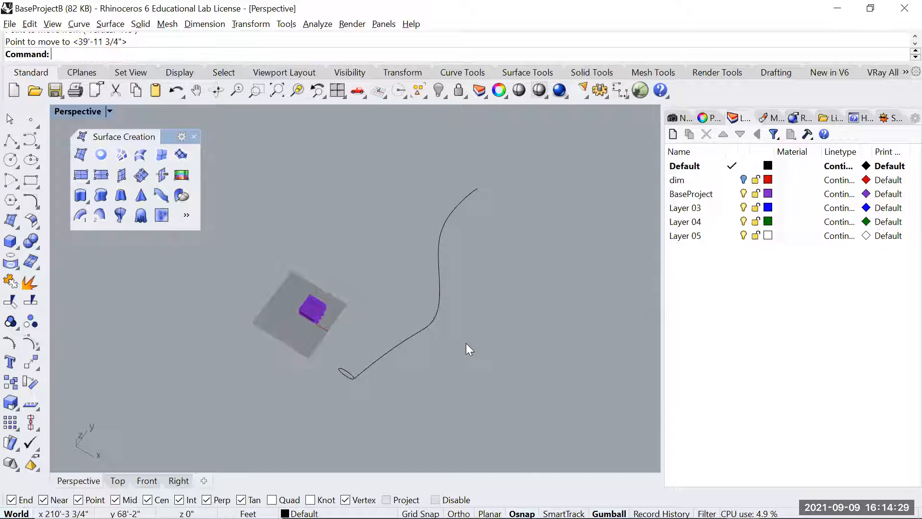
{"action": "left_click", "coordinate": [434, 296]}
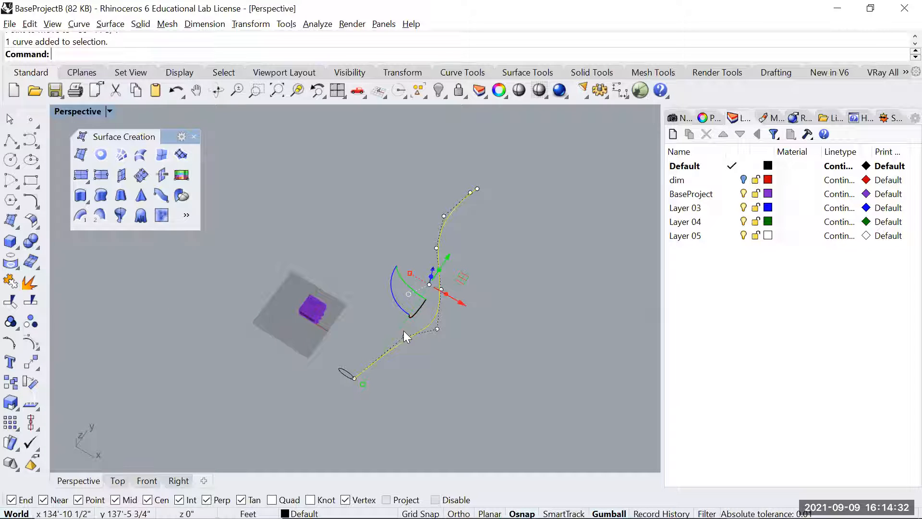
{"action": "right_click_drag", "start_coordinate": [344, 357], "coordinate": [345, 360]}
{"action": "key", "text": "Escape"}
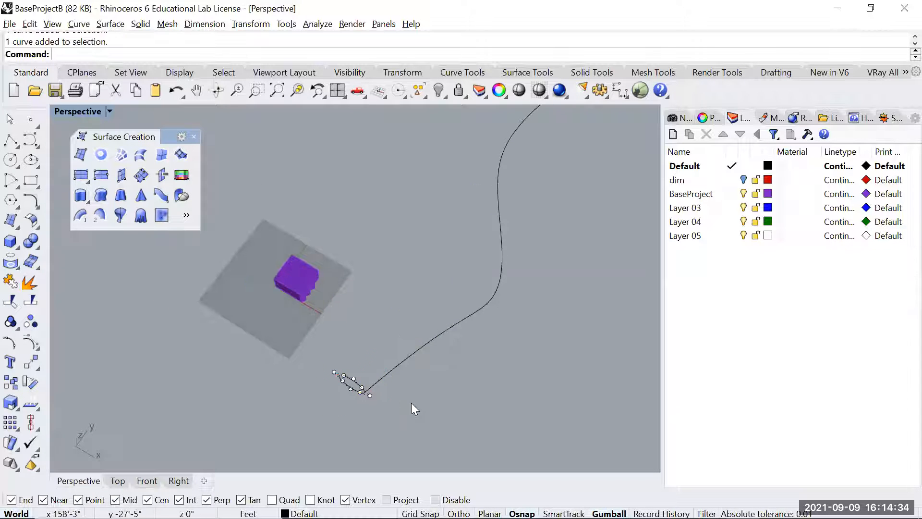
{"action": "left_click", "coordinate": [83, 218]}
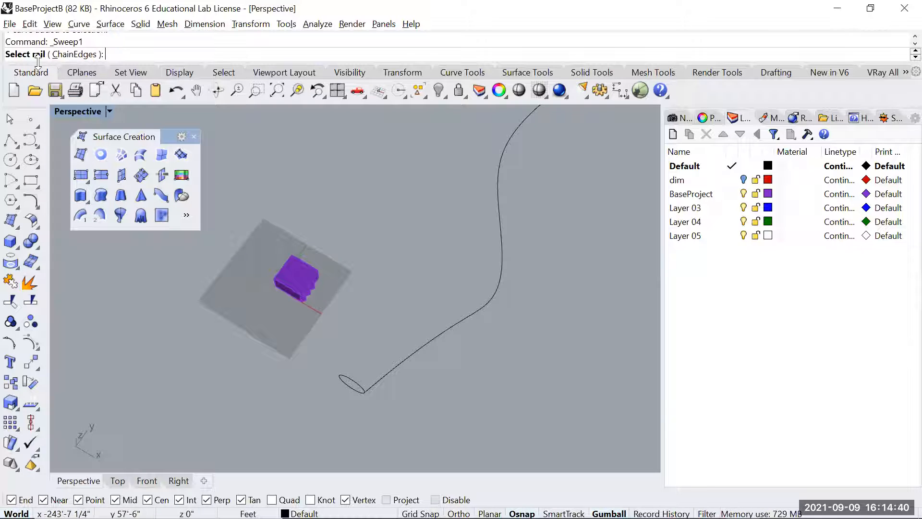
{"action": "left_click", "coordinate": [475, 312]}
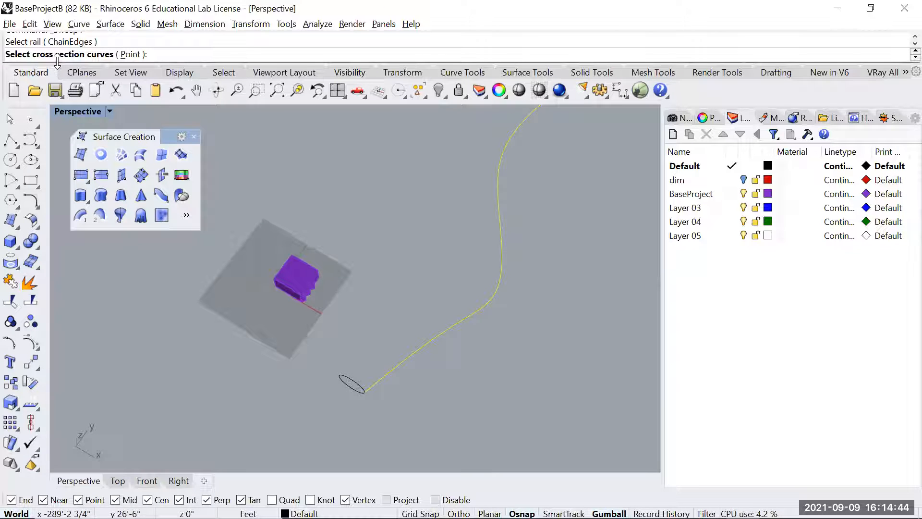
{"action": "left_click", "coordinate": [347, 379]}
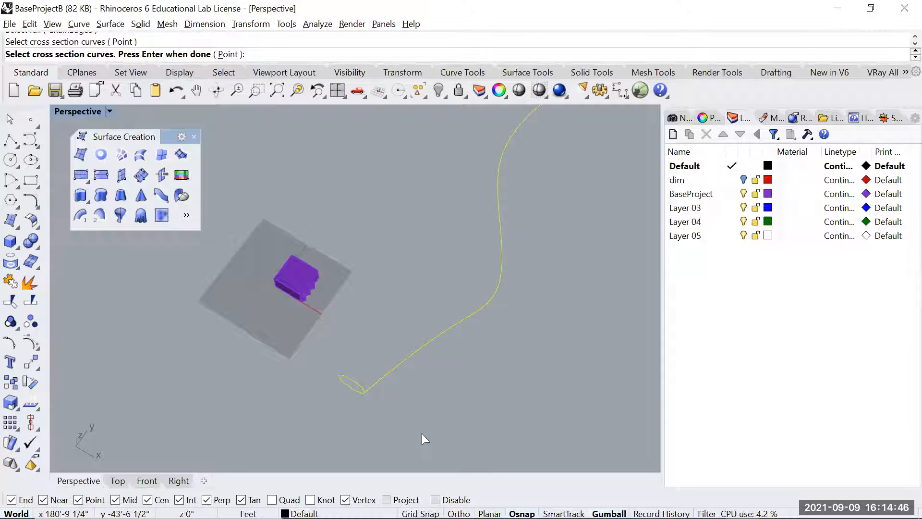
{"action": "key", "text": "Return"}
{"action": "key", "text": "Return"}
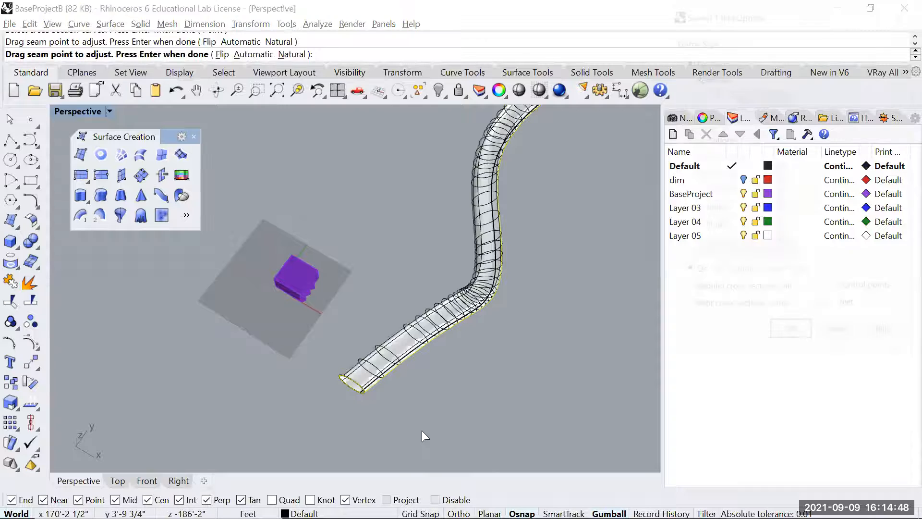
{"action": "left_click", "coordinate": [791, 334]}
- Inspect the open end of the swept tube, and delete the tube and its circular profile, keeping the rail curve
{"action": "right_click_drag", "start_coordinate": [609, 329], "coordinate": [446, 367]}
{"action": "scroll", "coordinate": [246, 399], "scroll_direction": "up", "scroll_amount": 5}
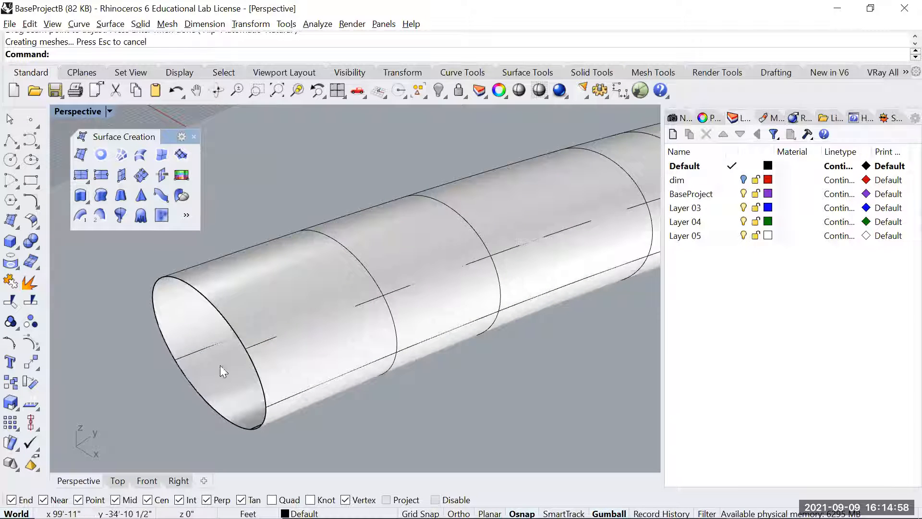
{"action": "scroll", "coordinate": [252, 381], "scroll_direction": "down", "scroll_amount": 5}
{"action": "right_click_drag", "start_coordinate": [298, 379], "coordinate": [478, 271]}
{"action": "left_click", "coordinate": [478, 268]}
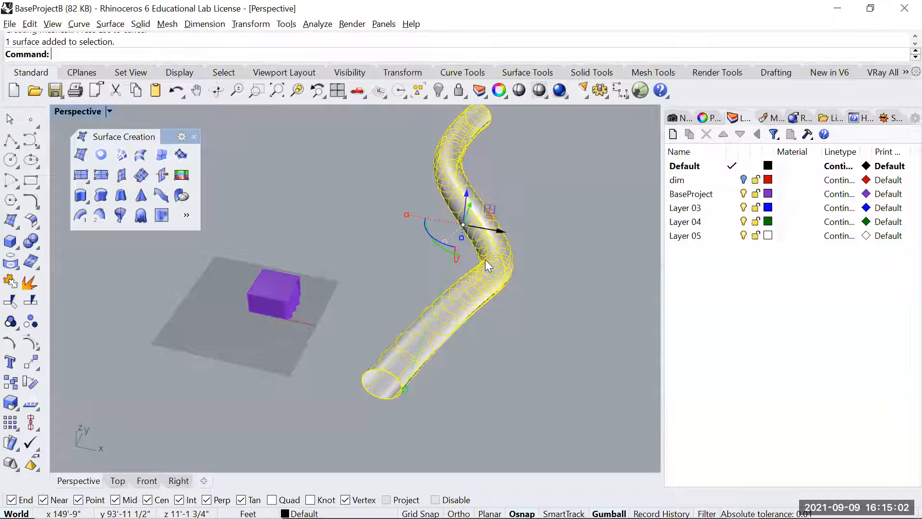
{"action": "key", "text": "Delete"}
{"action": "left_click", "coordinate": [369, 371]}
{"action": "key", "text": "Delete"}
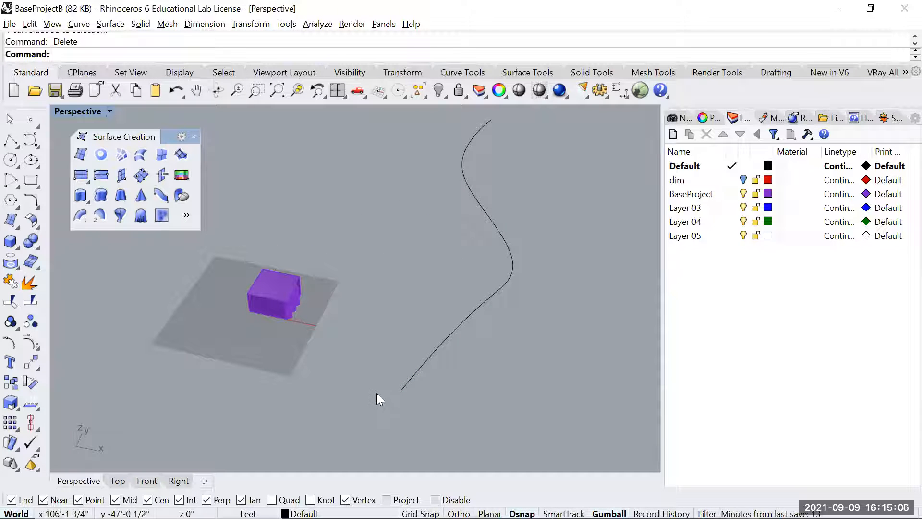
- Draw an open wavy degree-3 control-point curve with a deep dip near its far end in the Front view, above the rail curve
{"action": "key", "text": "ctrl+F1"}
{"action": "key", "text": "ctrl+F2"}
{"action": "type", "text": "Ciu"}
{"action": "key", "text": "BackSpace"}
{"action": "key", "text": "BackSpace"}
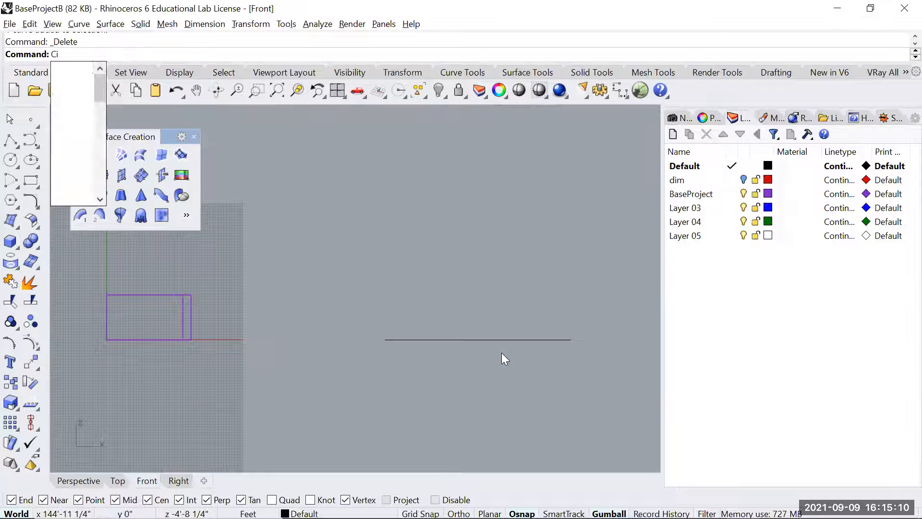
{"action": "type", "text": "urve"}
{"action": "key", "text": "Return"}
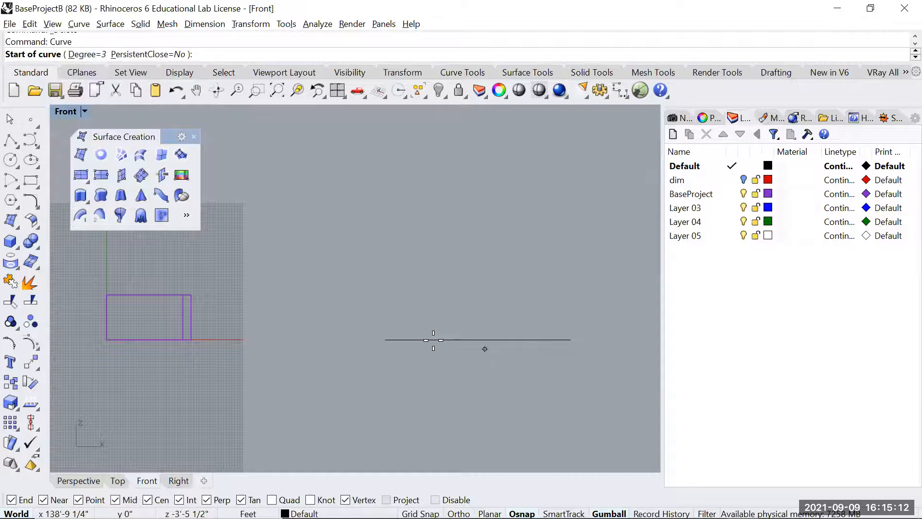
{"action": "scroll", "coordinate": [456, 384], "scroll_direction": "down", "scroll_amount": 3}
{"action": "left_click", "coordinate": [407, 316]}
{"action": "left_click", "coordinate": [441, 296]}
{"action": "left_click", "coordinate": [473, 313]}
{"action": "left_click", "coordinate": [506, 287]}
{"action": "left_click", "coordinate": [541, 306]}
{"action": "left_click", "coordinate": [618, 398]}
{"action": "left_click", "coordinate": [648, 288]}
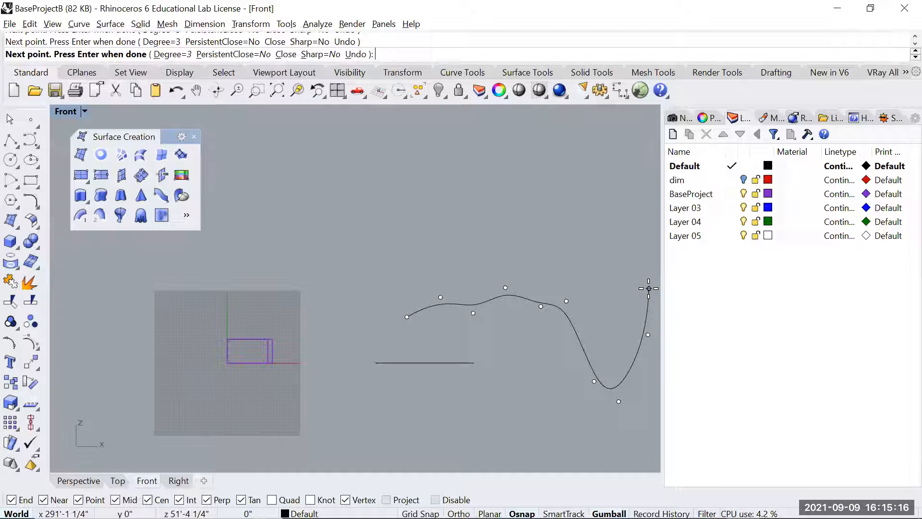
{"action": "key", "text": "Return"}
- Move the wavy curve in the Perspective view from its start point to the near endpoint of the S-shaped rail curve
{"action": "key", "text": "ctrl+Tab"}
{"action": "key", "text": "ctrl+Tab"}
{"action": "scroll", "coordinate": [411, 343], "scroll_direction": "down", "scroll_amount": 6}
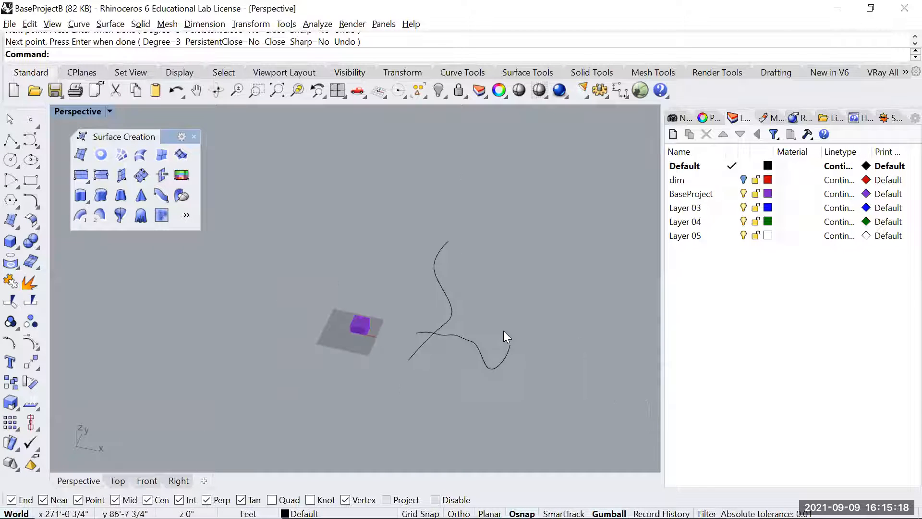
{"action": "left_click", "coordinate": [482, 355]}
{"action": "type", "text": "m"}
{"action": "key", "text": "Return"}
{"action": "scroll", "coordinate": [457, 371], "scroll_direction": "up", "scroll_amount": 4}
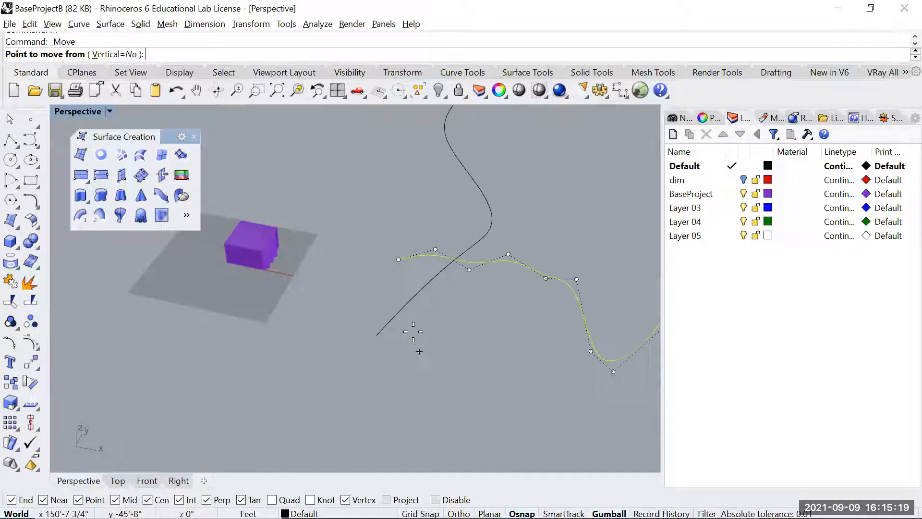
{"action": "left_click", "coordinate": [398, 259]}
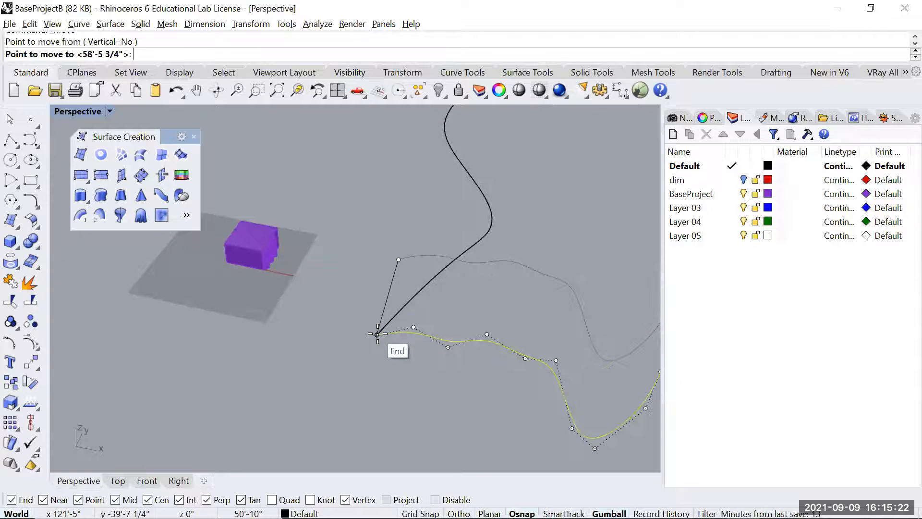
{"action": "left_click", "coordinate": [377, 333]}
{"action": "scroll", "coordinate": [378, 333], "scroll_direction": "down", "scroll_amount": 3}
{"action": "left_click", "coordinate": [477, 289]}
{"action": "right_click_drag", "start_coordinate": [476, 289], "coordinate": [504, 301]}
{"action": "left_click_drag", "start_coordinate": [432, 287], "coordinate": [427, 286]}
{"action": "left_click", "coordinate": [475, 367]}
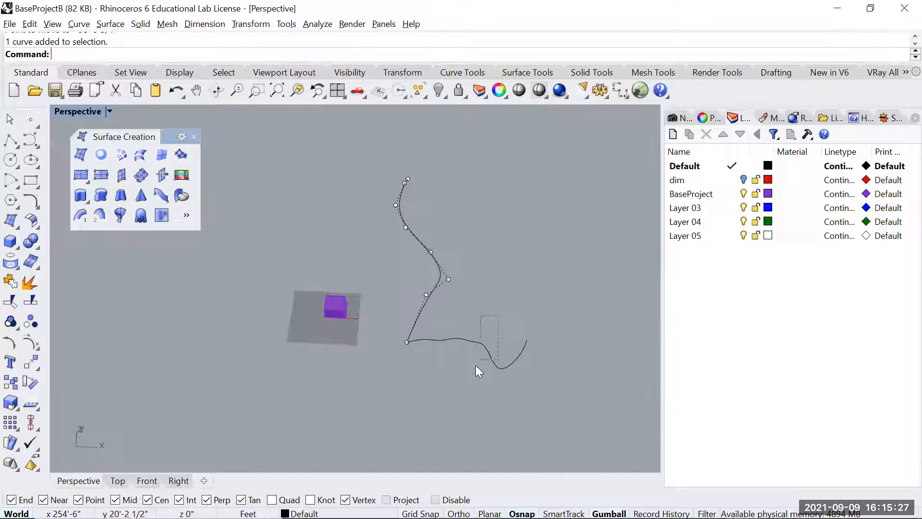
{"action": "left_click", "coordinate": [454, 411]}
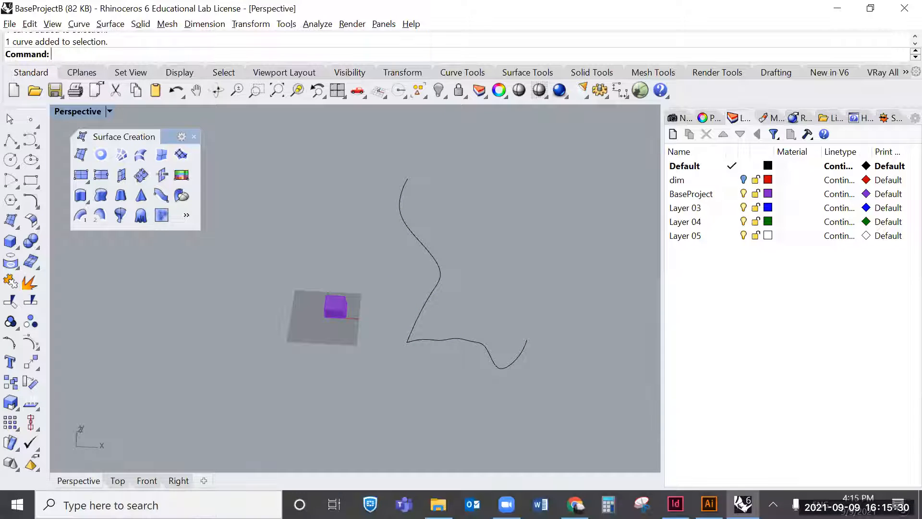
{"action": "left_click", "coordinate": [81, 216]}
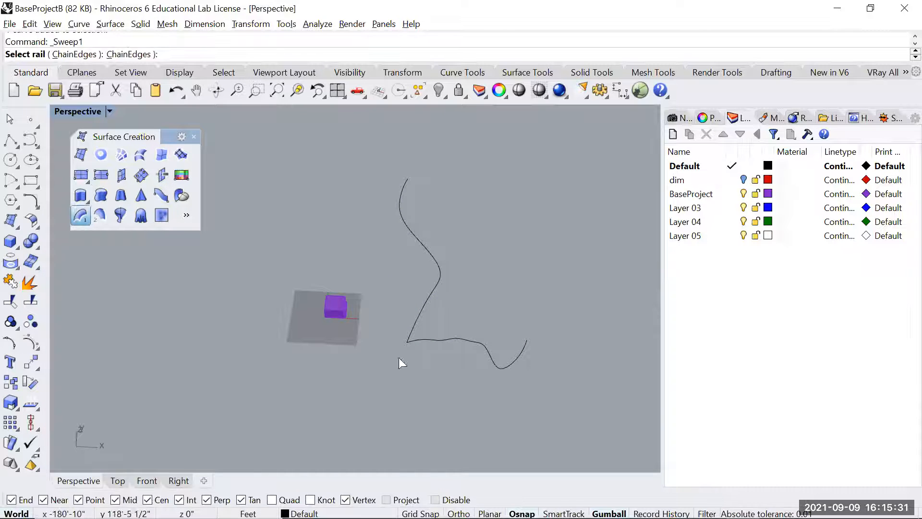
{"action": "left_click", "coordinate": [429, 294]}
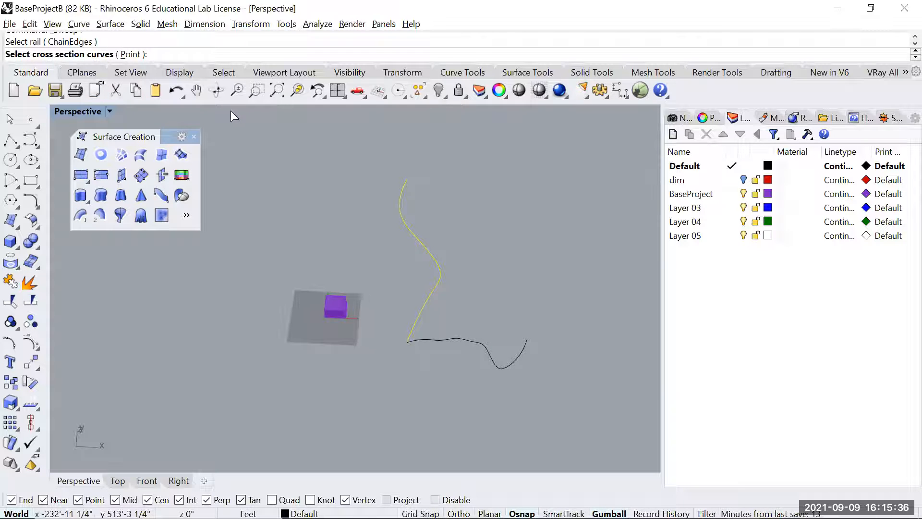
{"action": "left_click", "coordinate": [450, 339]}
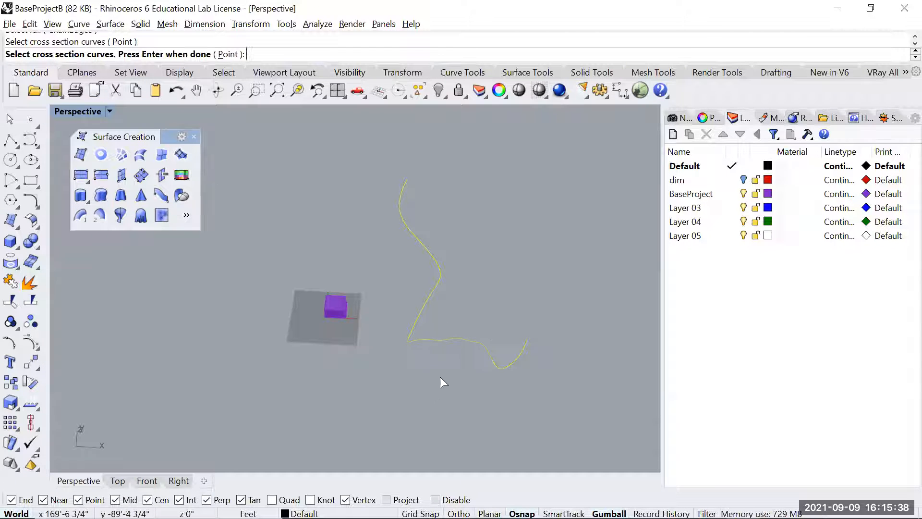
{"action": "key", "text": "Return"}
{"action": "left_click", "coordinate": [822, 335]}
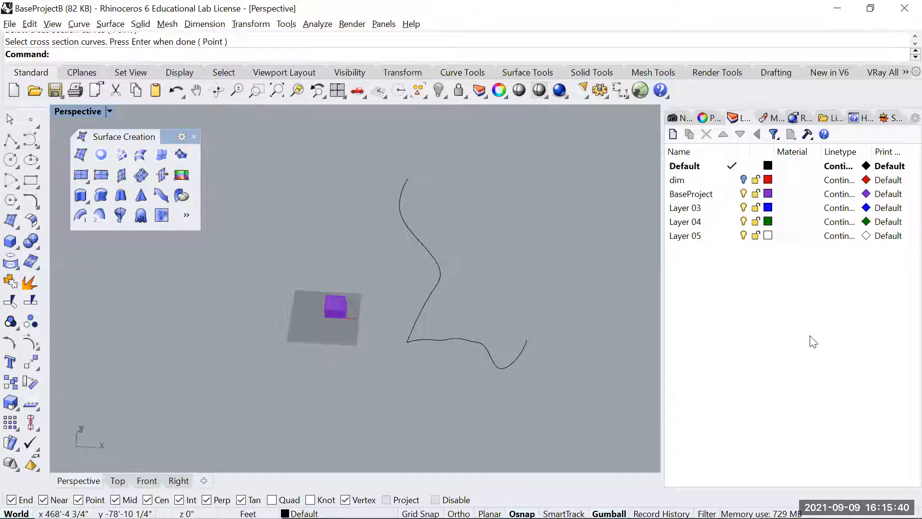
- Create a one-rail sweep with the S-shaped curve as rail and the wavy curve as cross section
{"action": "left_click", "coordinate": [430, 342]}
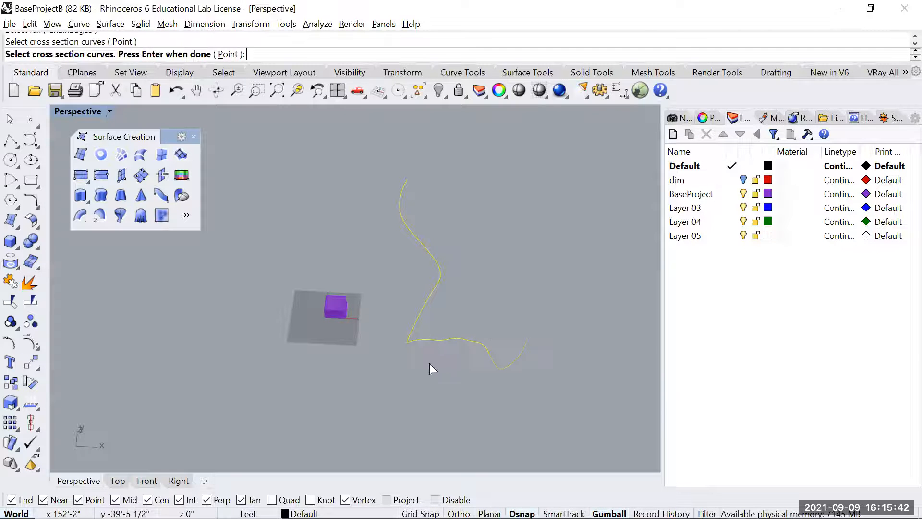
{"action": "key", "text": "Return"}
{"action": "key", "text": "Return"}
- View the wavy swept surface from above and delete it, keeping both curves
{"action": "right_click_drag", "start_coordinate": [422, 383], "coordinate": [367, 229]}
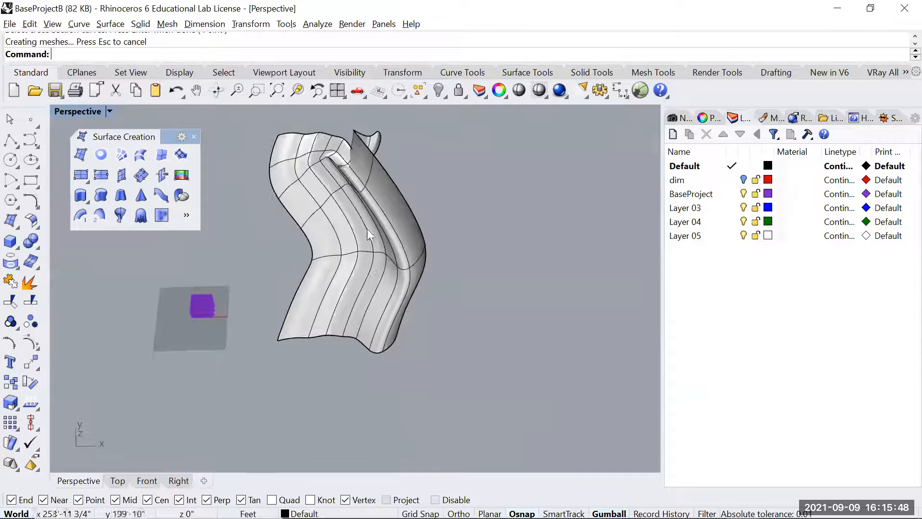
{"action": "left_click", "coordinate": [420, 273]}
{"action": "key", "text": "Delete"}
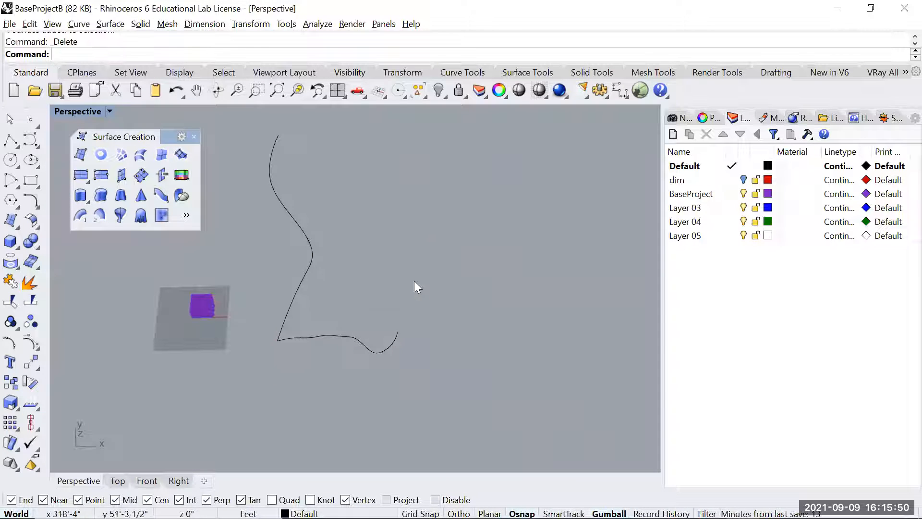
- Create a one-rail sweep with the roles swapped, using the wavy curve as rail and the S-shaped curve as cross section
{"action": "left_click", "coordinate": [77, 216]}
{"action": "left_click", "coordinate": [350, 338]}
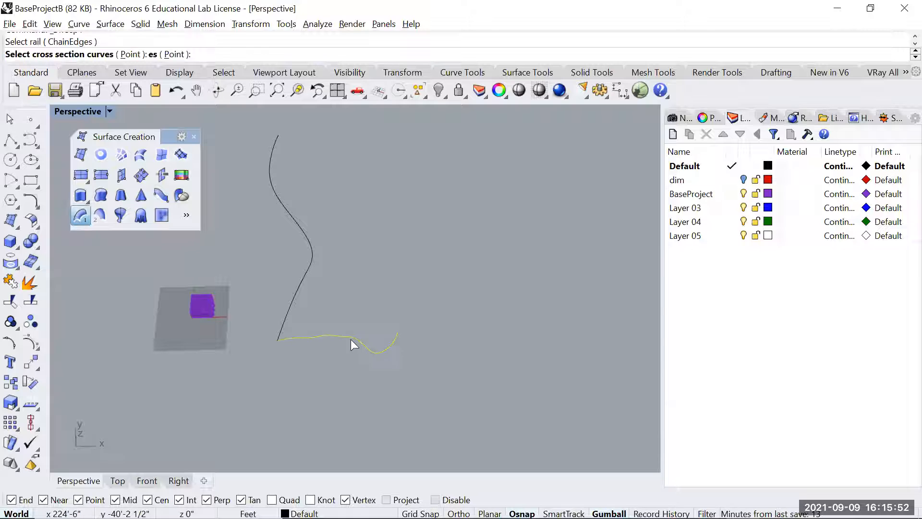
{"action": "key", "text": "Escape"}
{"action": "right_click", "coordinate": [293, 315]}
{"action": "left_click", "coordinate": [306, 337]}
{"action": "left_click", "coordinate": [289, 308]}
{"action": "right_click", "coordinate": [350, 293]}
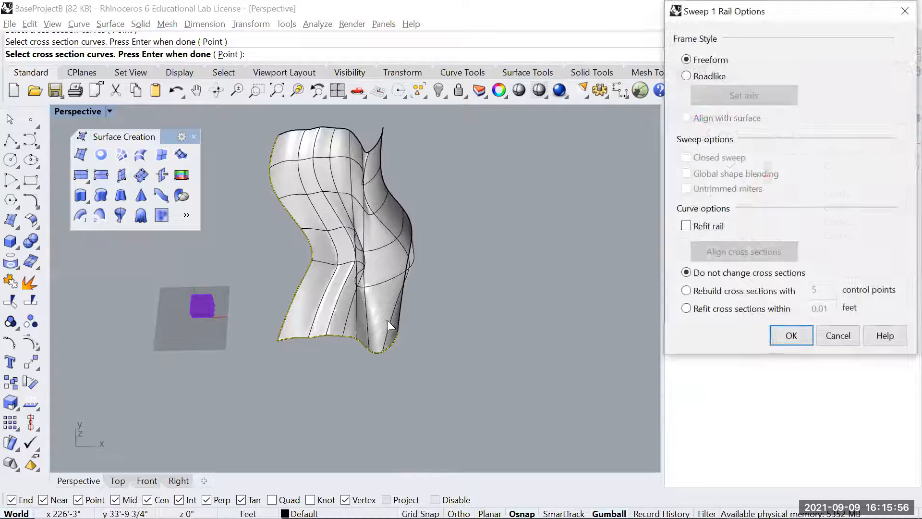
{"action": "left_click", "coordinate": [771, 340]}
- Delete the swept surface and the wavy curve, keeping only the S-shaped curve
{"action": "right_click_drag", "start_coordinate": [469, 335], "coordinate": [374, 355]}
{"action": "left_click", "coordinate": [388, 246]}
{"action": "key", "text": "Delete"}
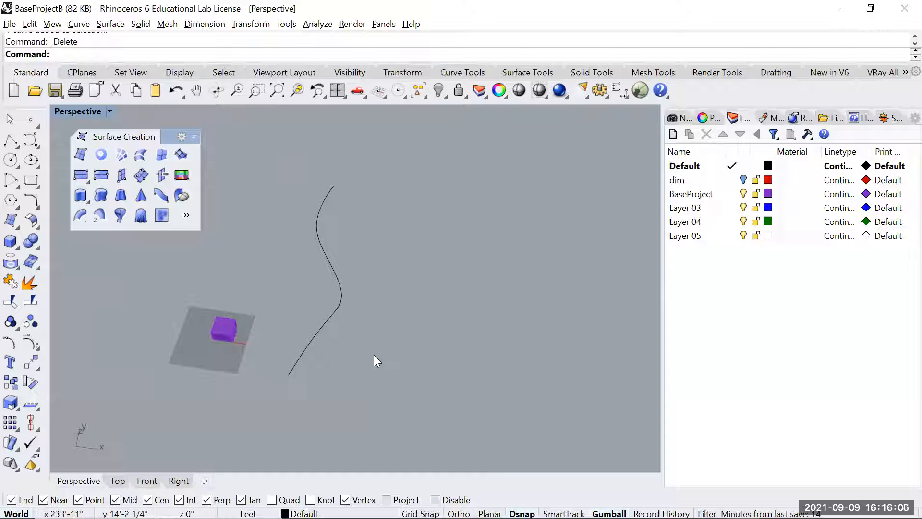
- Draw a large, nearly closed teardrop-shaped degree-3 control-point curve in the Front view, beside the S-shaped curve
{"action": "key", "text": "ctrl+F1"}
{"action": "key", "text": "ctrl+F2"}
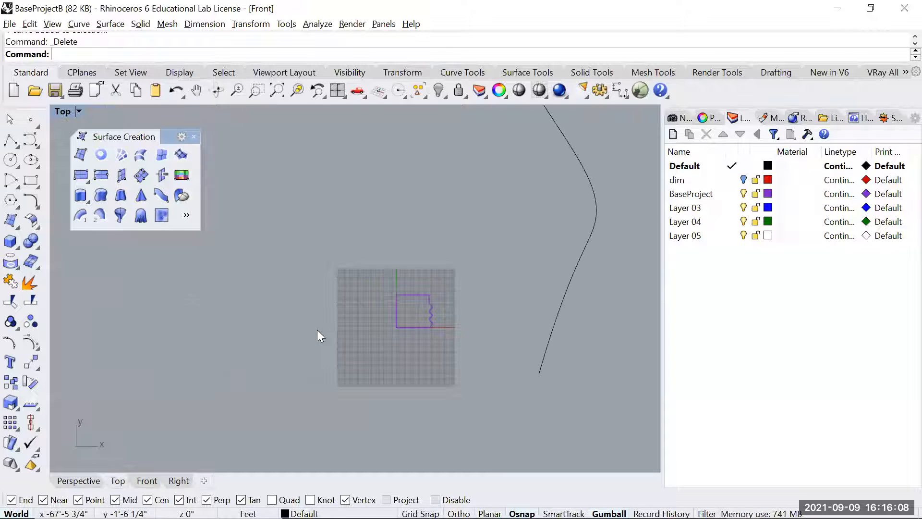
{"action": "right_click_drag", "start_coordinate": [458, 370], "coordinate": [378, 357]}
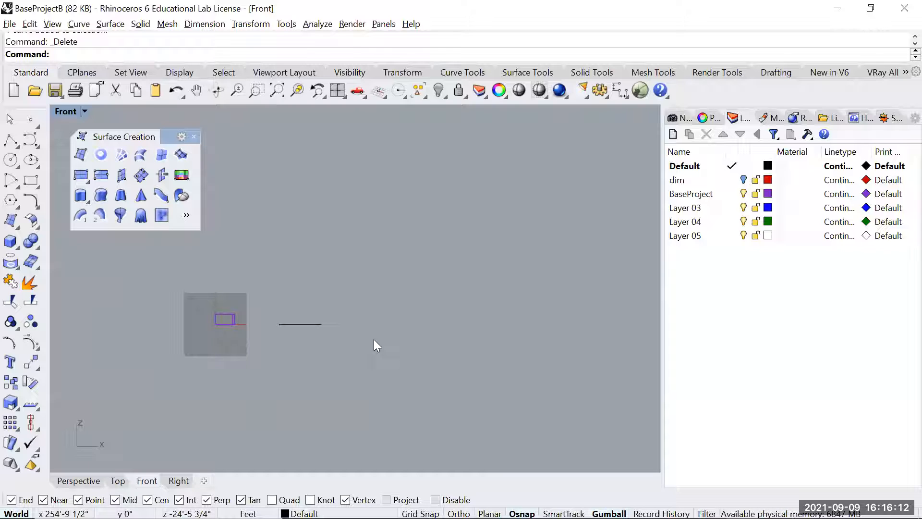
{"action": "type", "text": "curve"}
{"action": "key", "text": "Return"}
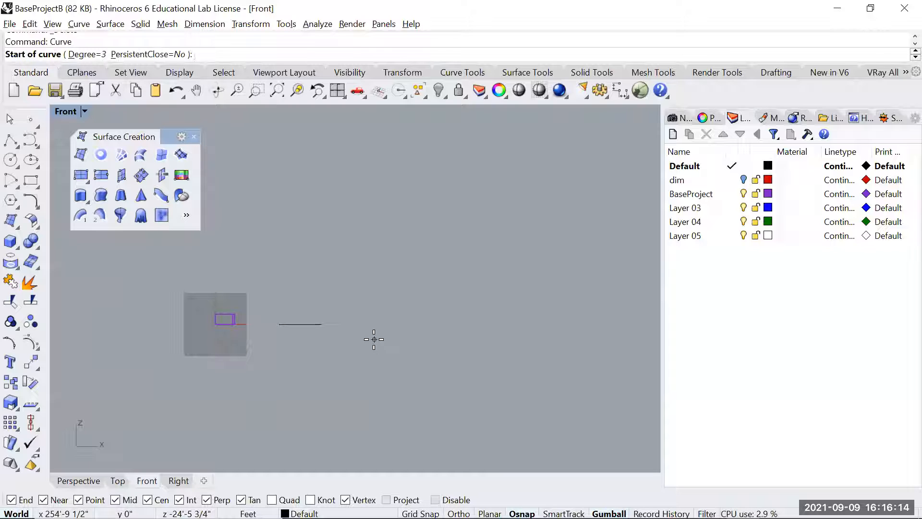
{"action": "scroll", "coordinate": [361, 328], "scroll_direction": "up", "scroll_amount": 2}
{"action": "left_click", "coordinate": [346, 315]}
{"action": "left_click", "coordinate": [370, 290]}
{"action": "left_click", "coordinate": [418, 266]}
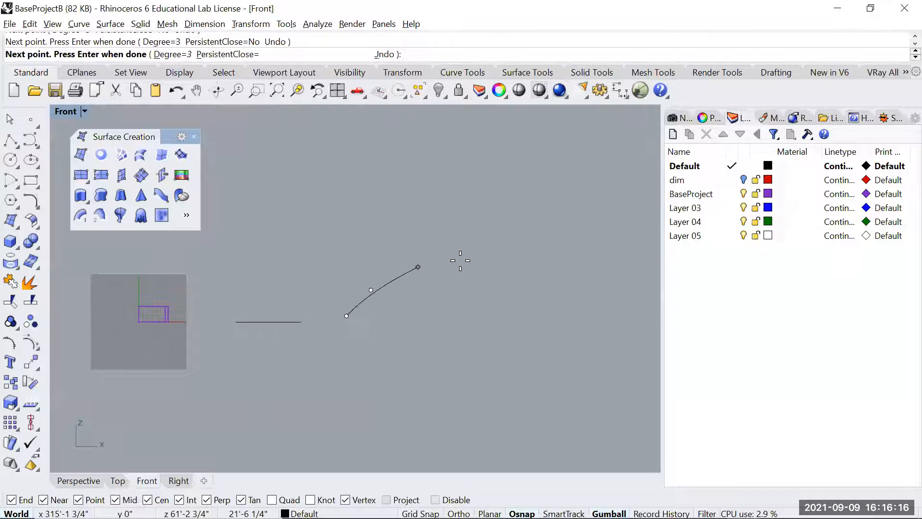
{"action": "left_click", "coordinate": [464, 260]}
{"action": "left_click", "coordinate": [526, 279]}
{"action": "left_click", "coordinate": [561, 308]}
{"action": "left_click", "coordinate": [563, 349]}
{"action": "left_click", "coordinate": [532, 370]}
{"action": "left_click", "coordinate": [482, 364]}
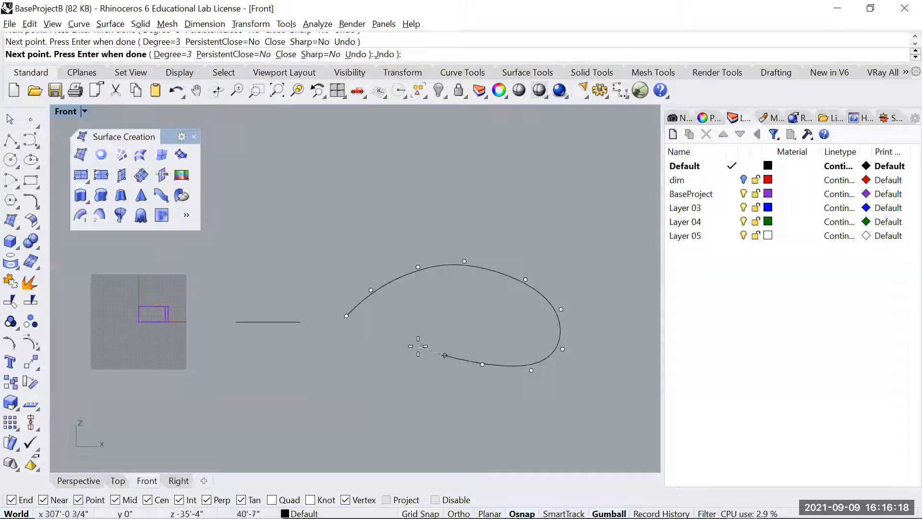
{"action": "left_click", "coordinate": [410, 342]}
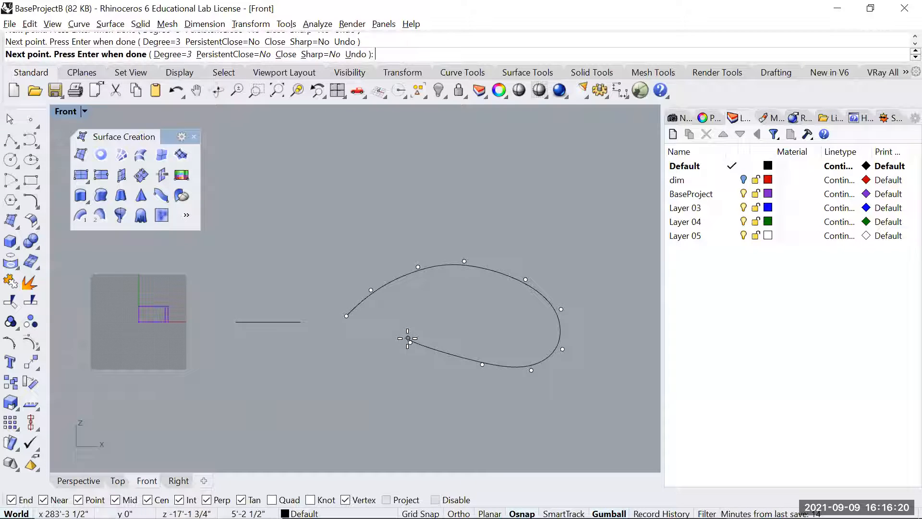
{"action": "key", "text": "Return"}
- Finish the teardrop curve and draw a short degree-3 control-point curve closing the gap between its two ends
{"action": "key", "text": "Return"}
{"action": "left_click", "coordinate": [410, 342]}
{"action": "scroll", "coordinate": [375, 328], "scroll_direction": "up", "scroll_amount": 2}
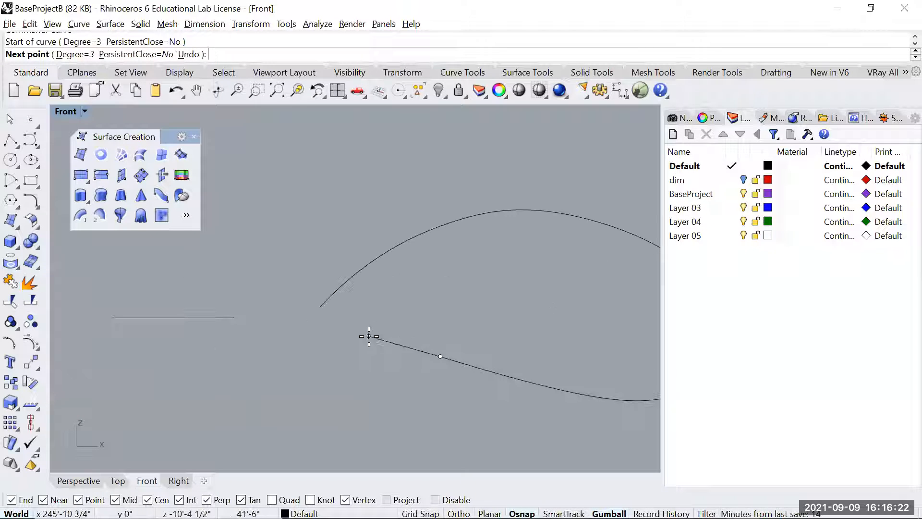
{"action": "left_click", "coordinate": [387, 339]}
{"action": "left_click", "coordinate": [361, 334]}
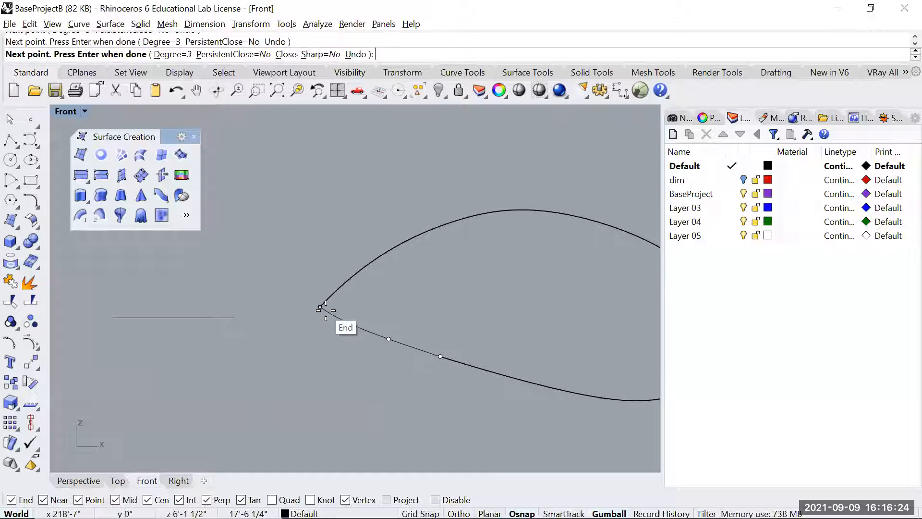
{"action": "scroll", "coordinate": [324, 312], "scroll_direction": "up", "scroll_amount": 3}
{"action": "scroll", "coordinate": [324, 312], "scroll_direction": "up", "scroll_amount": 2}
{"action": "left_click", "coordinate": [301, 280]}
{"action": "key", "text": "Return"}
- Join the two curves into one closed teardrop profile
{"action": "scroll", "coordinate": [451, 411], "scroll_direction": "down", "scroll_amount": 3}
{"action": "left_click_drag", "start_coordinate": [457, 411], "coordinate": [397, 235]}
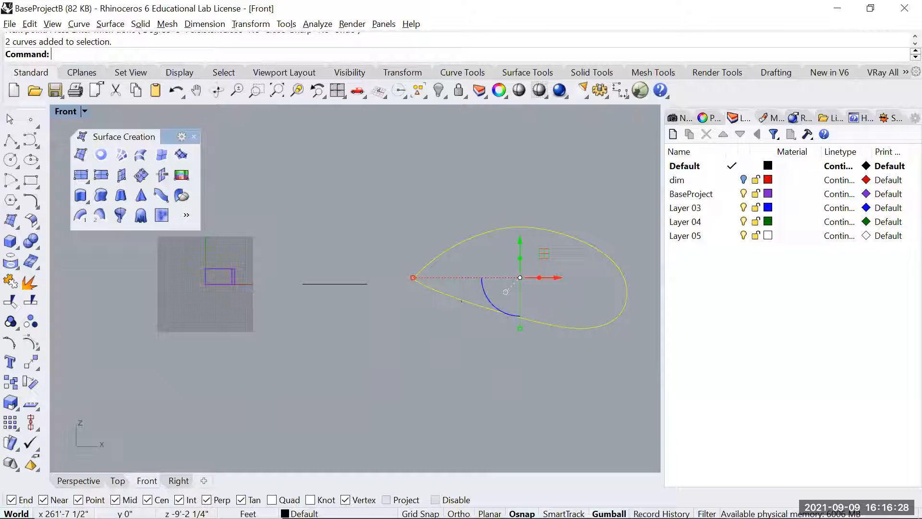
{"action": "type", "text": "join"}
{"action": "key", "text": "Return"}
- Move the teardrop by its pointed tip onto the near end of the S-shaped curve in the Perspective view
{"action": "type", "text": "m"}
{"action": "key", "text": "Return"}
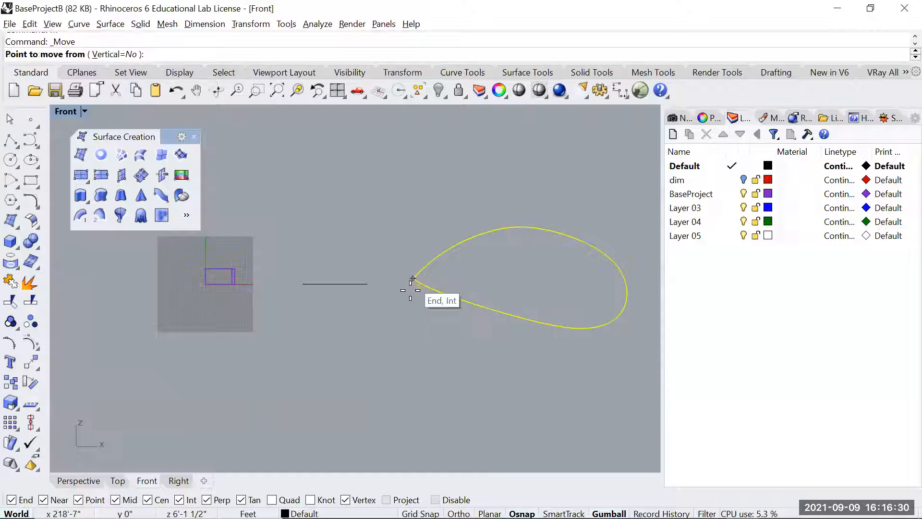
{"action": "key", "text": "ctrl+Tab"}
{"action": "key", "text": "ctrl+Tab"}
{"action": "left_click", "coordinate": [364, 358]}
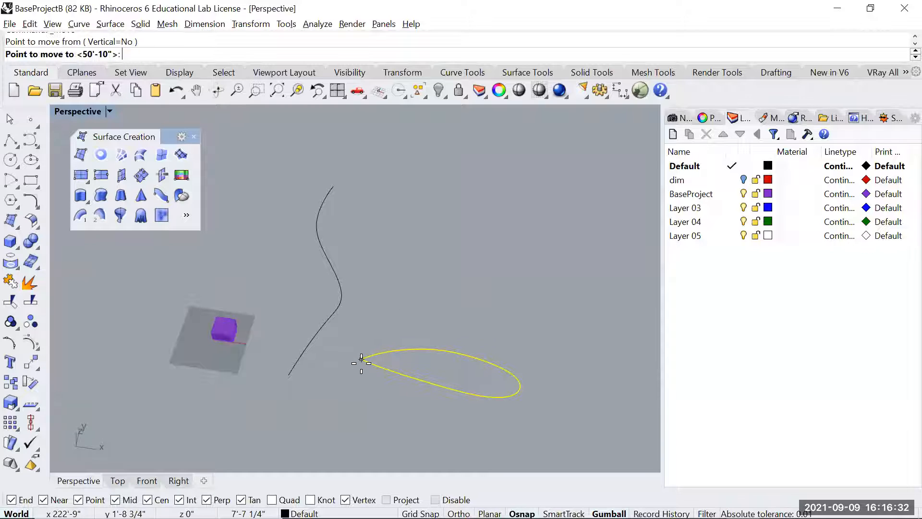
{"action": "left_click", "coordinate": [290, 376]}
{"action": "right_click_drag", "start_coordinate": [365, 390], "coordinate": [350, 422]}
{"action": "key", "text": "Escape"}
- Raise and shift control points of the S-shaped curve to bend it into a three-dimensional rail
{"action": "left_click_drag", "start_coordinate": [358, 345], "coordinate": [323, 339]}
{"action": "right_click_drag", "start_coordinate": [374, 338], "coordinate": [320, 314]}
{"action": "left_click_drag", "start_coordinate": [296, 318], "coordinate": [329, 205]}
{"action": "right_click_drag", "start_coordinate": [355, 207], "coordinate": [332, 170]}
{"action": "left_click_drag", "start_coordinate": [356, 170], "coordinate": [379, 198]}
{"action": "left_click", "coordinate": [383, 272]}
- Create a one-rail sweep of the teardrop along the raised curve, with Freeform frame style and unchanged cross sections
{"action": "right_click_drag", "start_coordinate": [270, 290], "coordinate": [435, 322]}
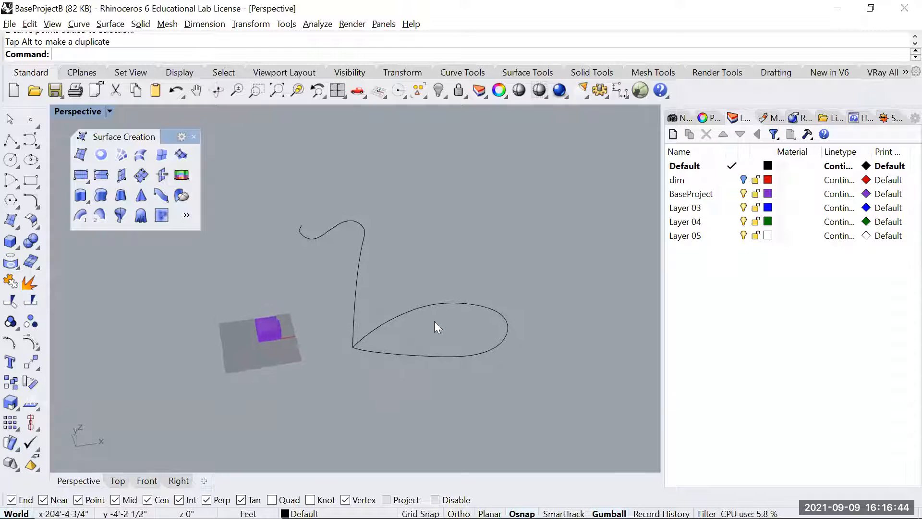
{"action": "left_click", "coordinate": [82, 220]}
{"action": "left_click", "coordinate": [359, 250]}
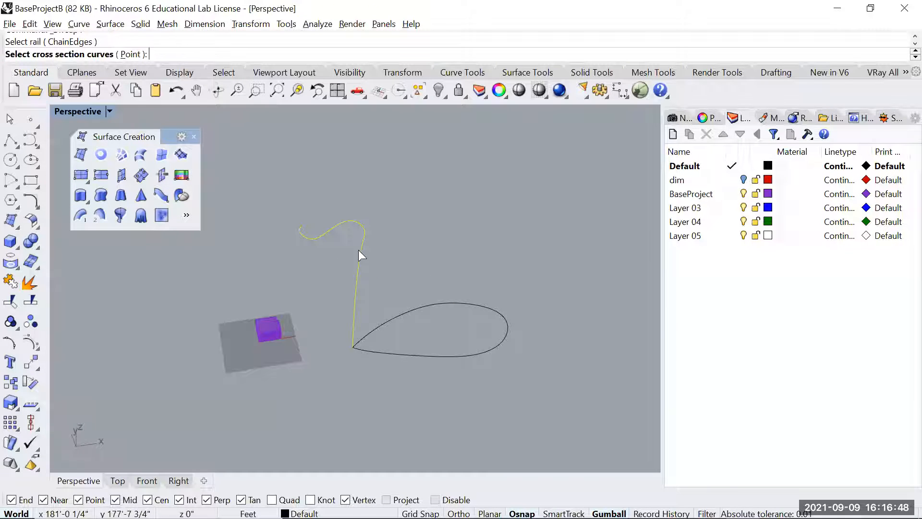
{"action": "left_click", "coordinate": [413, 309]}
{"action": "key", "text": "Return"}
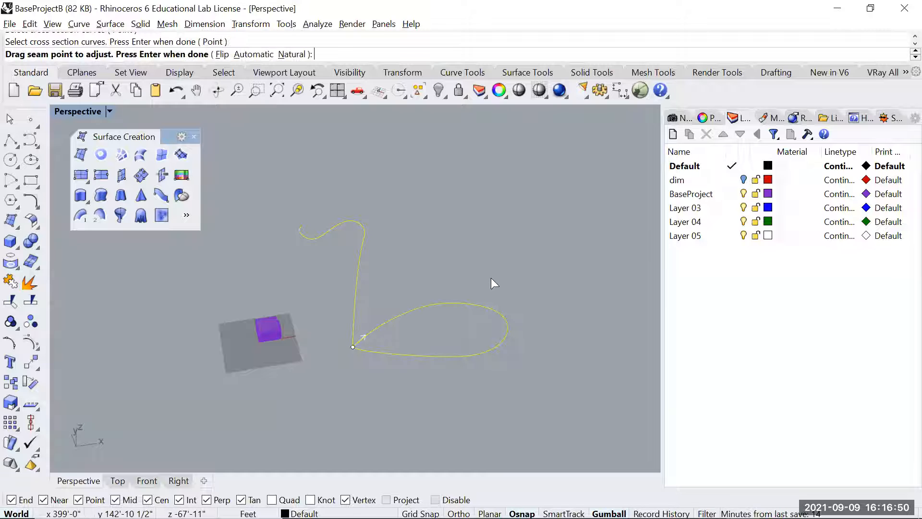
{"action": "key", "text": "Return"}
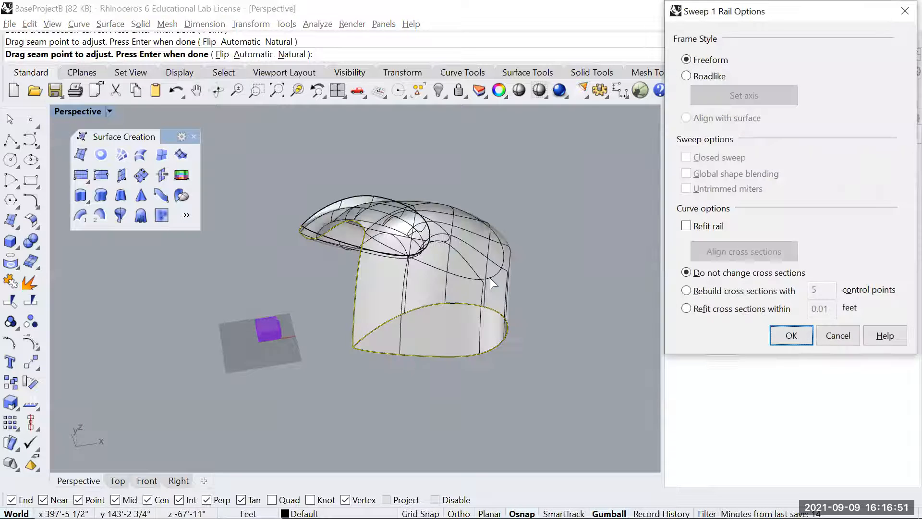
{"action": "left_click", "coordinate": [787, 335]}
{"action": "right_click_drag", "start_coordinate": [412, 237], "coordinate": [388, 260]}
{"action": "right_click_drag", "start_coordinate": [308, 198], "coordinate": [385, 182]}
- Undo the sweep and smooth the rail into a gentler wave by moving and deleting its control points
{"action": "key", "text": "ctrl+z"}
{"action": "right_click_drag", "start_coordinate": [428, 241], "coordinate": [407, 231]}
{"action": "left_click", "coordinate": [390, 240]}
{"action": "left_click_drag", "start_coordinate": [395, 220], "coordinate": [443, 282]}
{"action": "key", "text": "Delete"}
{"action": "left_click_drag", "start_coordinate": [364, 206], "coordinate": [447, 214]}
{"action": "left_click", "coordinate": [347, 231]}
{"action": "left_click_drag", "start_coordinate": [371, 228], "coordinate": [411, 223]}
{"action": "left_click", "coordinate": [303, 188]}
{"action": "left_click_drag", "start_coordinate": [302, 169], "coordinate": [304, 184]}
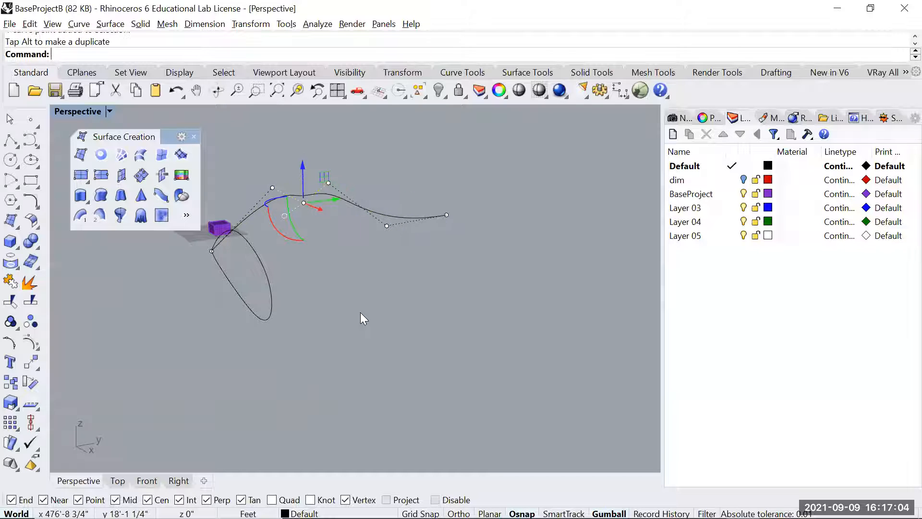
{"action": "key", "text": "Delete"}
{"action": "key", "text": "Escape"}
- Sweep the teardrop along the smoothed rail with Sweep 1 Rail, using Freeform style and unchanged cross sections
{"action": "right_click_drag", "start_coordinate": [353, 276], "coordinate": [221, 253]}
{"action": "left_click", "coordinate": [80, 215]}
{"action": "left_click", "coordinate": [309, 202]}
{"action": "left_click", "coordinate": [320, 273]}
{"action": "key", "text": "Return"}
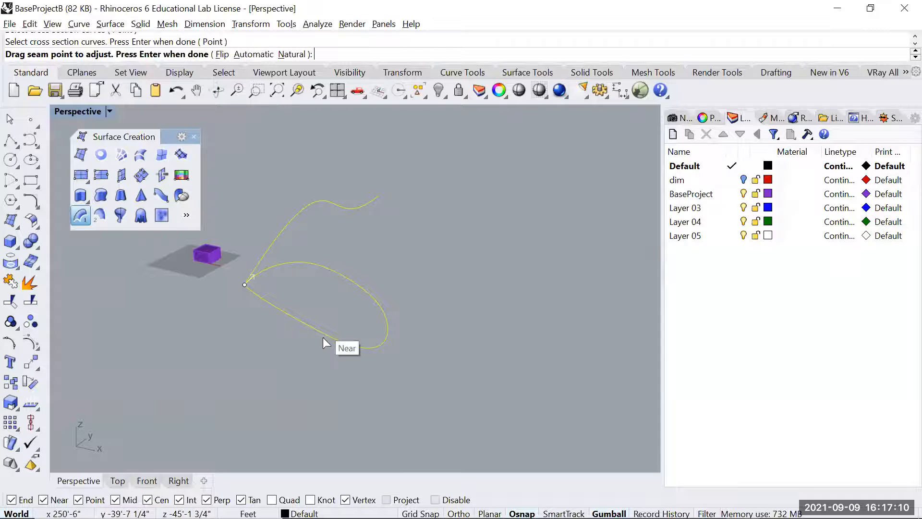
{"action": "key", "text": "Return"}
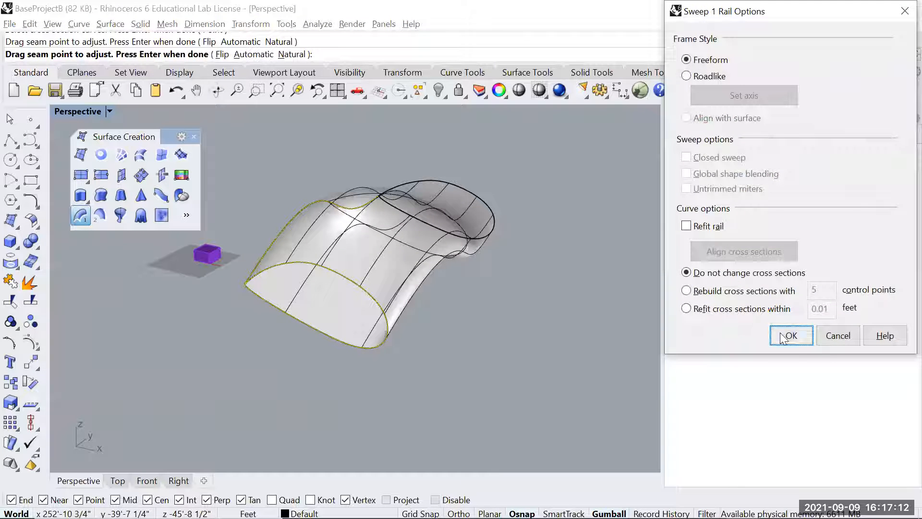
{"action": "left_click", "coordinate": [783, 336]}
- Cap both open ends of the swept surface to make it a closed solid
{"action": "right_click_drag", "start_coordinate": [527, 319], "coordinate": [396, 278]}
{"action": "left_click", "coordinate": [396, 279]}
{"action": "type", "text": "Cap"}
{"action": "key", "text": "Return"}
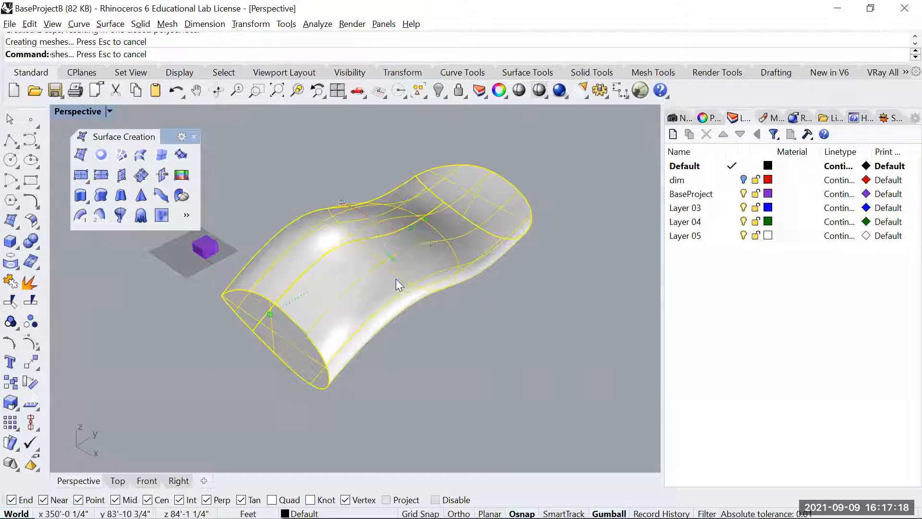
{"action": "left_click", "coordinate": [461, 409]}
{"action": "right_click_drag", "start_coordinate": [461, 410], "coordinate": [296, 202]}
- Move the capped solid away from its curves toward the purple box
{"action": "right_click_drag", "start_coordinate": [361, 116], "coordinate": [391, 273]}
{"action": "left_click", "coordinate": [391, 273]}
{"action": "right_click_drag", "start_coordinate": [336, 310], "coordinate": [376, 234]}
{"action": "left_click_drag", "start_coordinate": [384, 210], "coordinate": [387, 396]}
{"action": "type", "text": "z"}
{"action": "key", "text": "Return"}
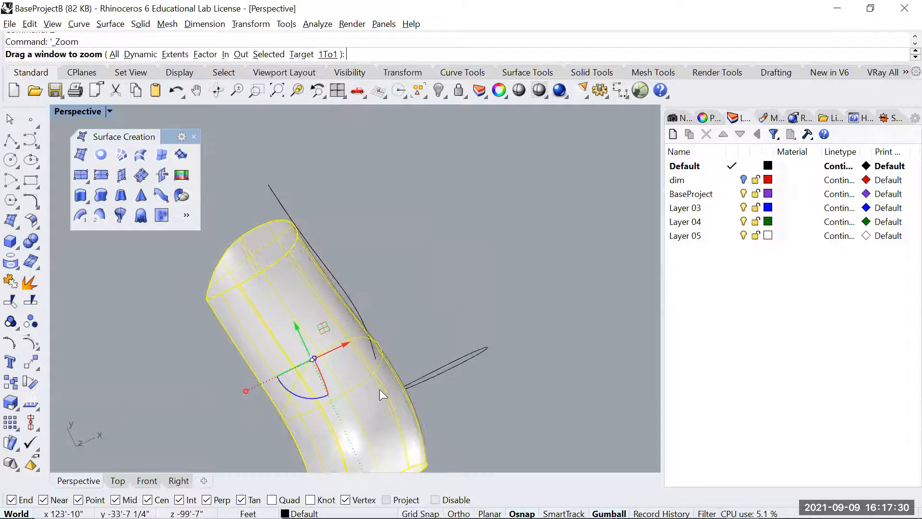
{"action": "type", "text": "e"}
{"action": "key", "text": "Return"}
- Shrink the capped solid to near the purple box's size and shift it over the box
{"action": "left_click_drag", "start_coordinate": [321, 335], "coordinate": [321, 297]}
{"action": "type", "text": "z"}
{"action": "key", "text": "Return"}
{"action": "type", "text": "s"}
{"action": "key", "text": "Return"}
{"action": "right_click_drag", "start_coordinate": [431, 322], "coordinate": [344, 301]}
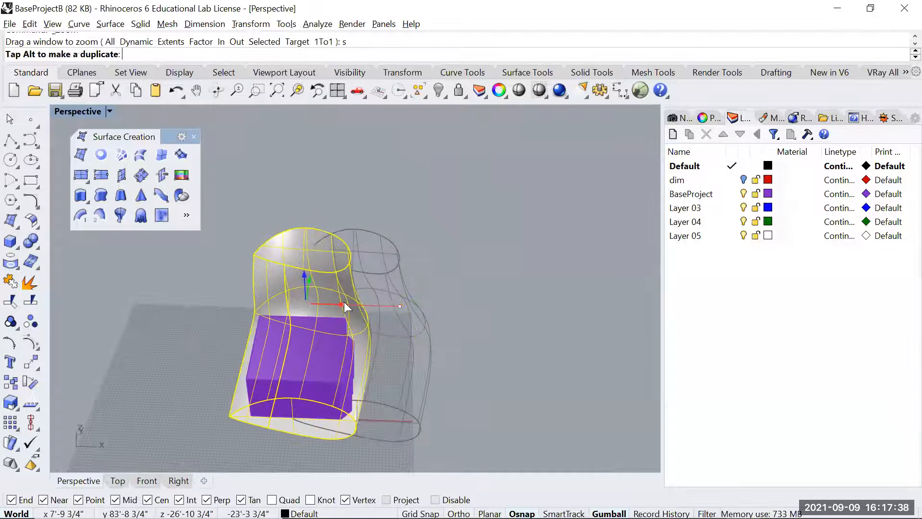
{"action": "type", "text": "z"}
{"action": "key", "text": "Return"}
{"action": "type", "text": "s"}
{"action": "key", "text": "Return"}
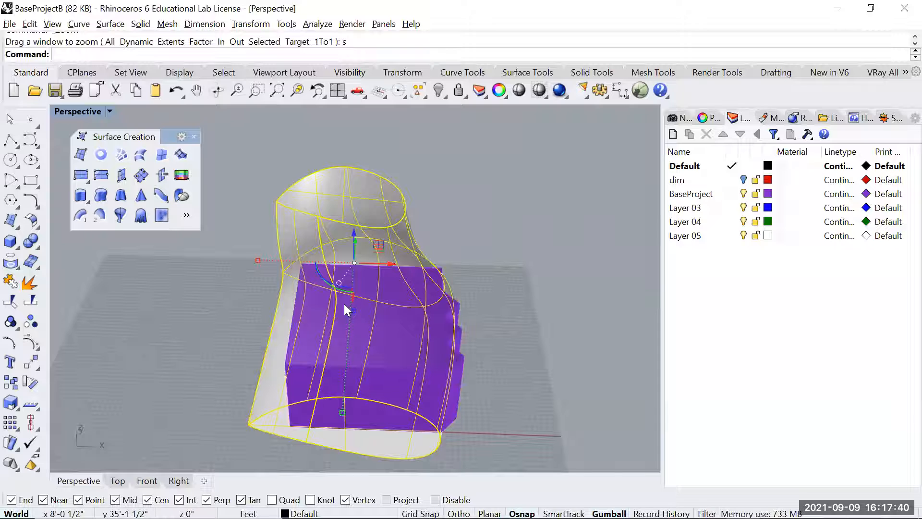
{"action": "right_click_drag", "start_coordinate": [271, 327], "coordinate": [395, 326]}
{"action": "right_click_drag", "start_coordinate": [400, 289], "coordinate": [401, 273]}
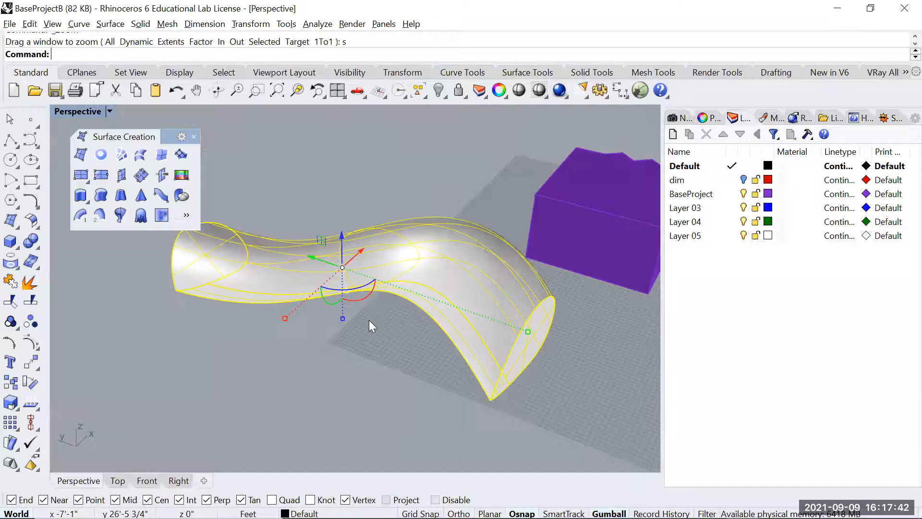
- Adjust the solid's position over the purple box and scale it down uniformly in the Front view
{"action": "scroll", "coordinate": [369, 320], "scroll_direction": "down", "scroll_amount": 4}
{"action": "left_click_drag", "start_coordinate": [352, 256], "coordinate": [362, 193]}
{"action": "left_click_drag", "start_coordinate": [323, 222], "coordinate": [446, 250]}
{"action": "key", "text": "ctrl+F1"}
{"action": "scroll", "coordinate": [432, 268], "scroll_direction": "down", "scroll_amount": 6}
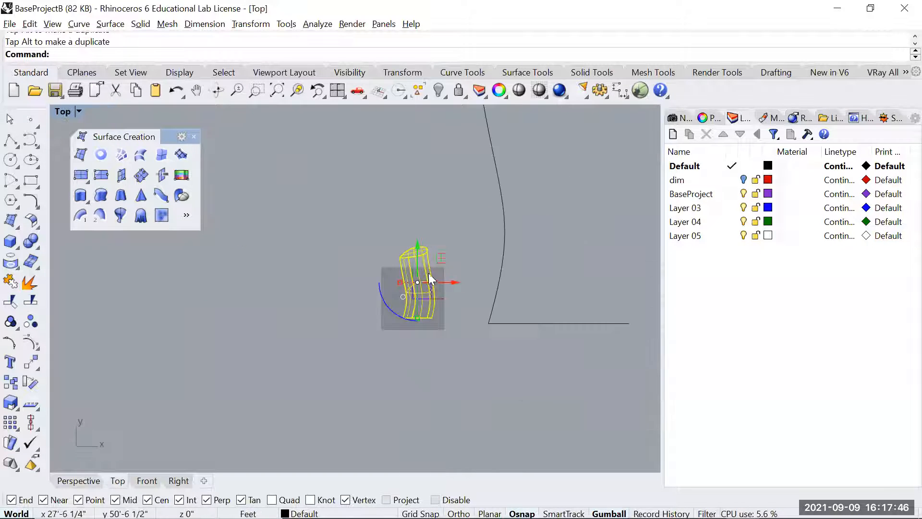
{"action": "scroll", "coordinate": [429, 274], "scroll_direction": "up", "scroll_amount": 5}
{"action": "key", "text": "ctrl+F2"}
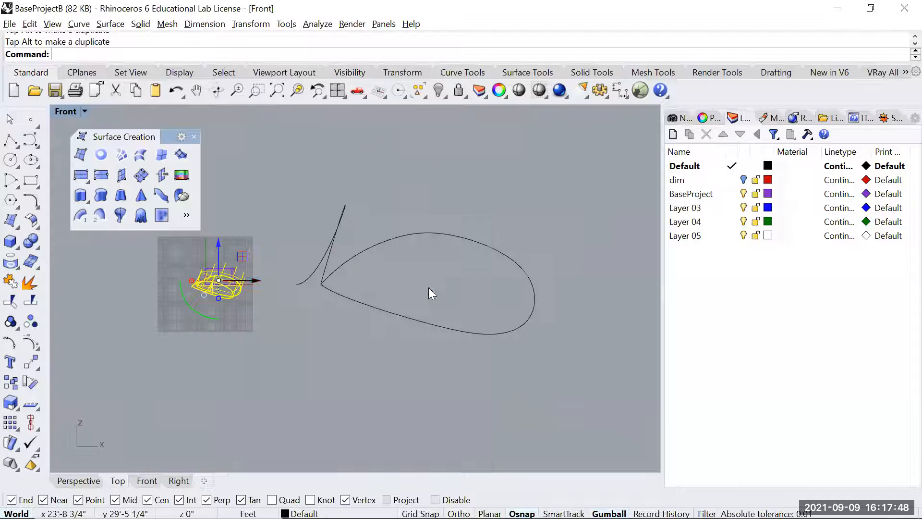
{"action": "scroll", "coordinate": [230, 293], "scroll_direction": "up", "scroll_amount": 5}
{"action": "left_click_drag", "start_coordinate": [329, 289], "coordinate": [332, 262], "text": "shift"}
- Shift the solid in the Right view and scale it in the Perspective view so it cuts across the purple box
{"action": "key", "text": "ctrl+F3"}
{"action": "scroll", "coordinate": [242, 279], "scroll_direction": "up", "scroll_amount": 3}
{"action": "right_click_drag", "start_coordinate": [185, 307], "coordinate": [428, 360]}
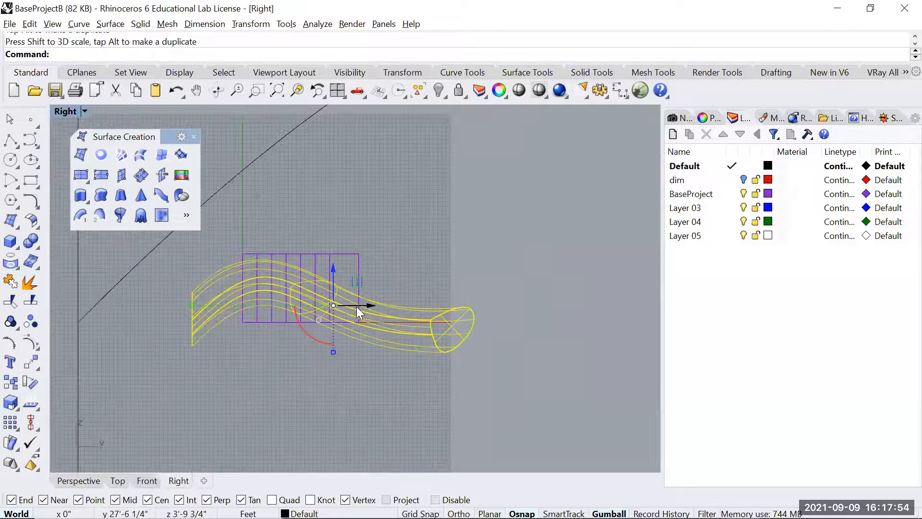
{"action": "left_click_drag", "start_coordinate": [356, 283], "coordinate": [345, 269]}
{"action": "key", "text": "ctrl+F4"}
{"action": "scroll", "coordinate": [556, 270], "scroll_direction": "up", "scroll_amount": 6}
{"action": "right_click_drag", "start_coordinate": [556, 269], "coordinate": [389, 259]}
{"action": "left_click_drag", "start_coordinate": [238, 263], "coordinate": [184, 283]}
{"action": "key", "text": "Escape"}
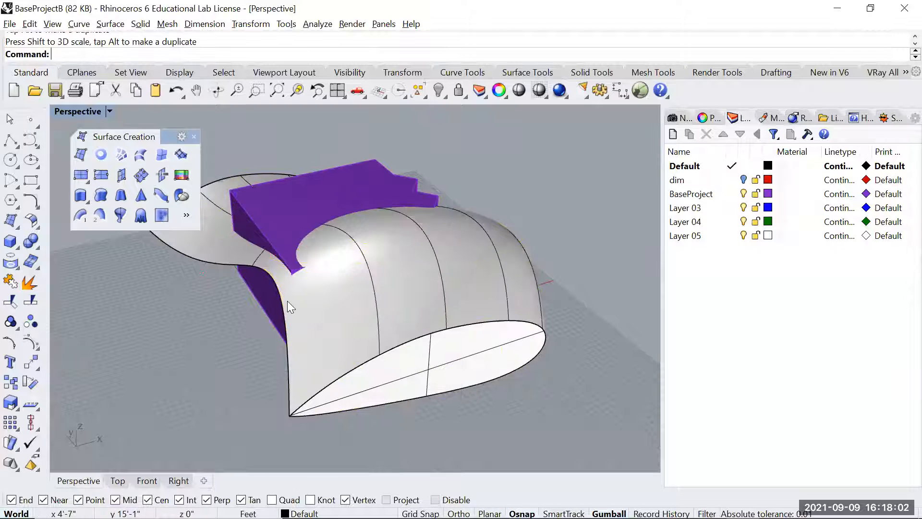
- Subtract the capped solid from the purple box with a Boolean difference and inspect the cut from several angles
{"action": "type", "text": "Bool"}
{"action": "key", "text": "Return"}
{"action": "left_click", "coordinate": [331, 228]}
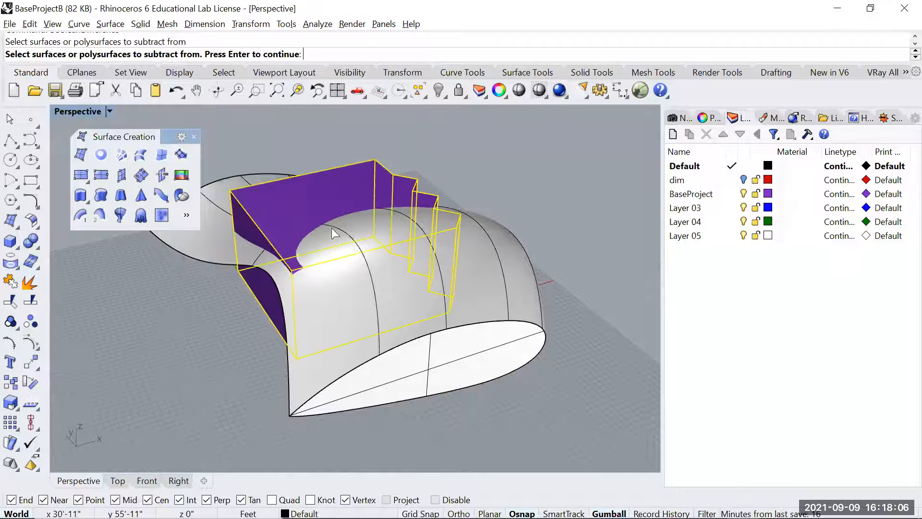
{"action": "key", "text": "Return"}
{"action": "left_click", "coordinate": [364, 385]}
{"action": "key", "text": "Return"}
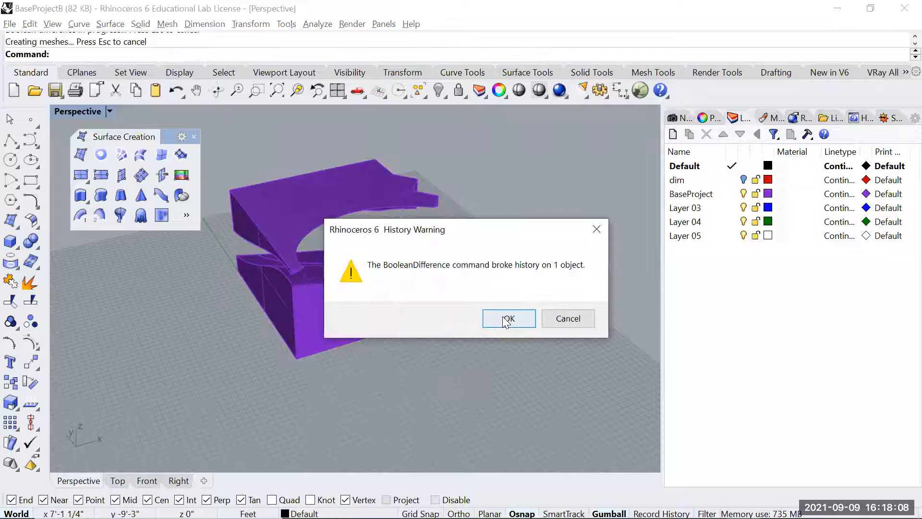
{"action": "left_click", "coordinate": [507, 318]}
{"action": "right_click_drag", "start_coordinate": [360, 270], "coordinate": [456, 249]}
{"action": "scroll", "coordinate": [456, 249], "scroll_direction": "up", "scroll_amount": 8}
{"action": "scroll", "coordinate": [456, 251], "scroll_direction": "down", "scroll_amount": 8}
{"action": "right_click_drag", "start_coordinate": [401, 214], "coordinate": [509, 277]}
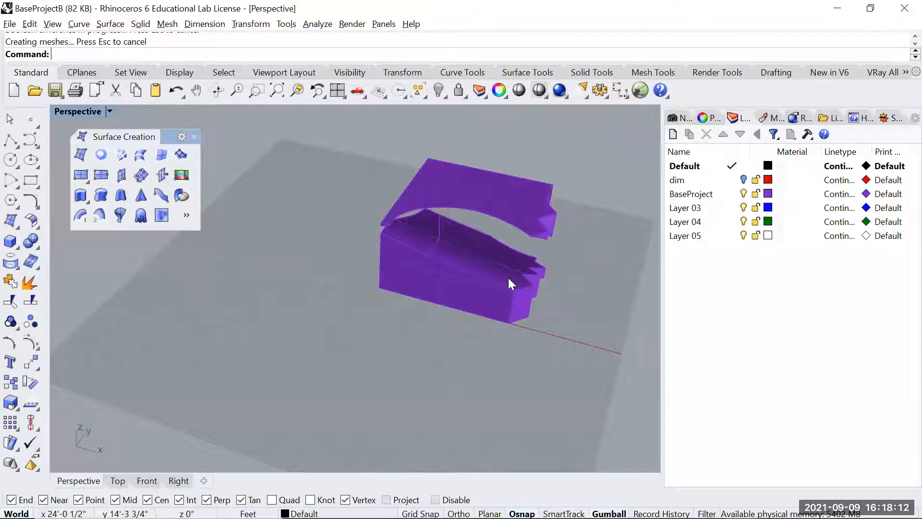
- Undo the Boolean difference and delete the capped solid
{"action": "key", "text": "ctrl+z"}
{"action": "key", "text": "Escape"}
{"action": "left_click", "coordinate": [511, 307]}
{"action": "key", "text": "Delete"}
- Delete the rail curve and the teardrop profile, keeping only the purple box
{"action": "scroll", "coordinate": [510, 310], "scroll_direction": "down", "scroll_amount": 8}
{"action": "right_click_drag", "start_coordinate": [510, 311], "coordinate": [419, 330]}
{"action": "left_click_drag", "start_coordinate": [426, 262], "coordinate": [409, 301]}
{"action": "left_click_drag", "start_coordinate": [451, 256], "coordinate": [385, 322]}
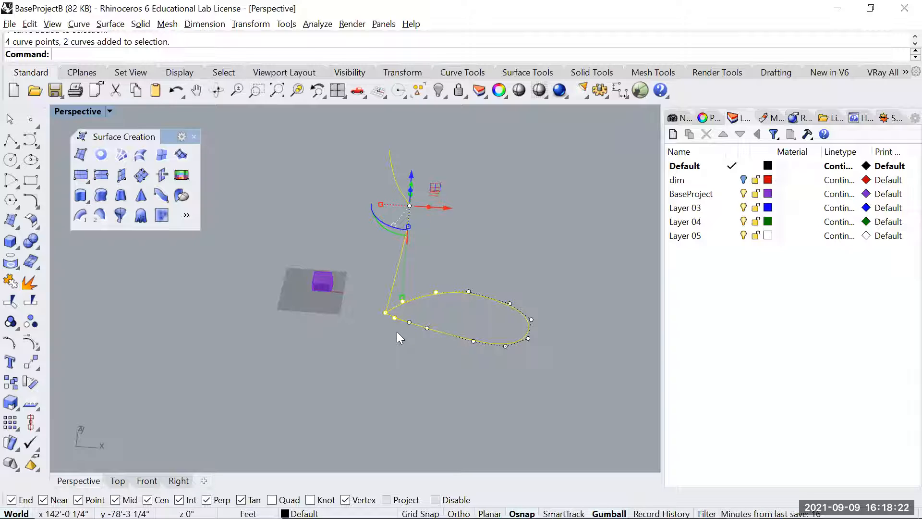
{"action": "key", "text": "Delete"}
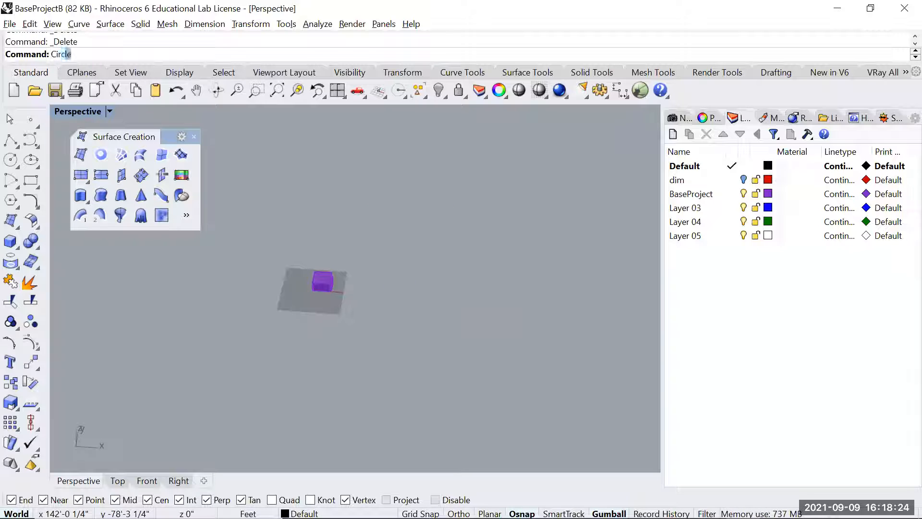
- Draw a large horizontal circle with a radius of about 101 ft beside the purple box
{"action": "key", "text": "Return"}
{"action": "left_click", "coordinate": [427, 272]}
{"action": "left_click", "coordinate": [457, 310]}
- Draw a much smaller vertical circle beside the large one in the Front view
{"action": "key", "text": "ctrl+F1"}
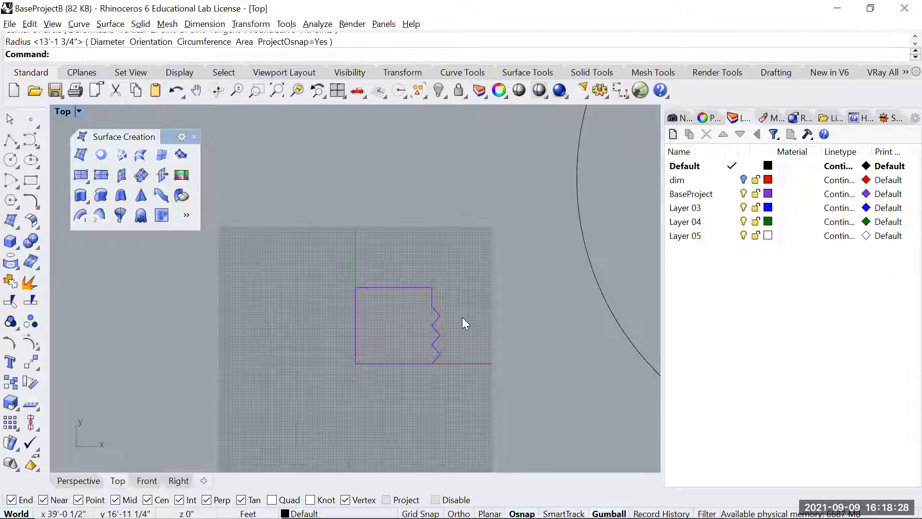
{"action": "key", "text": "ctrl+F2"}
{"action": "scroll", "coordinate": [477, 295], "scroll_direction": "down", "scroll_amount": 5}
{"action": "right_click_drag", "start_coordinate": [485, 285], "coordinate": [334, 291]}
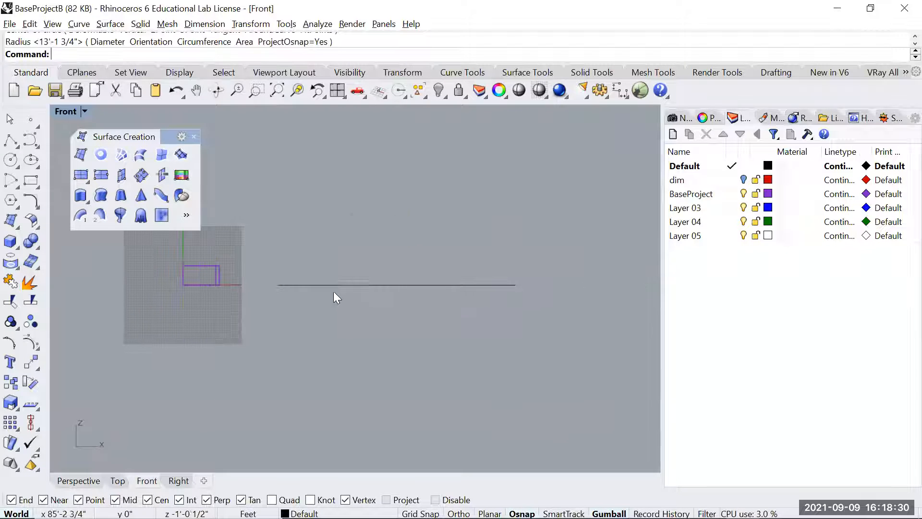
{"action": "key", "text": "Return"}
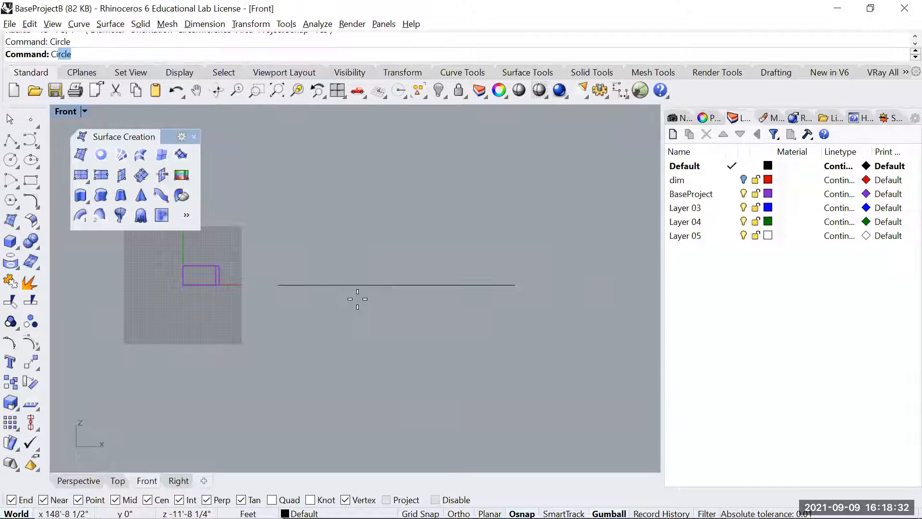
{"action": "right_click_drag", "start_coordinate": [573, 281], "coordinate": [407, 282]}
{"action": "left_click", "coordinate": [416, 281]}
{"action": "left_click", "coordinate": [433, 301]}
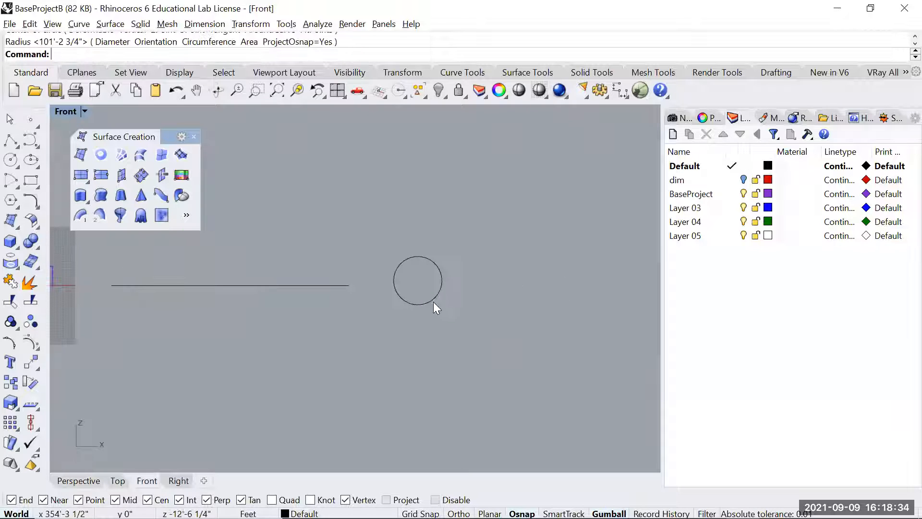
- Move the small circle by a point on its edge onto the large circle in the Perspective view
{"action": "key", "text": "ctrl+F3"}
{"action": "key", "text": "ctrl+F4"}
{"action": "left_click_drag", "start_coordinate": [550, 265], "coordinate": [518, 311]}
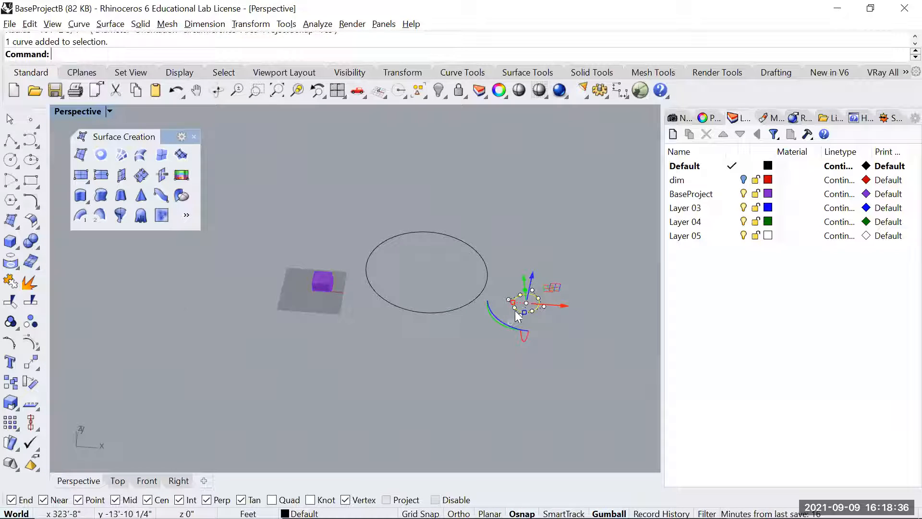
{"action": "scroll", "coordinate": [518, 310], "scroll_direction": "up", "scroll_amount": 6}
{"action": "type", "text": "m"}
{"action": "key", "text": "Return"}
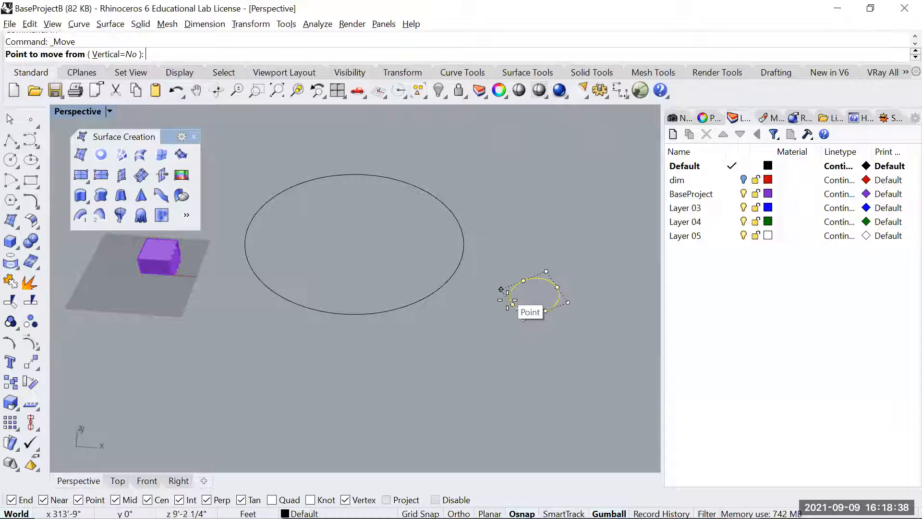
{"action": "left_click", "coordinate": [513, 304]}
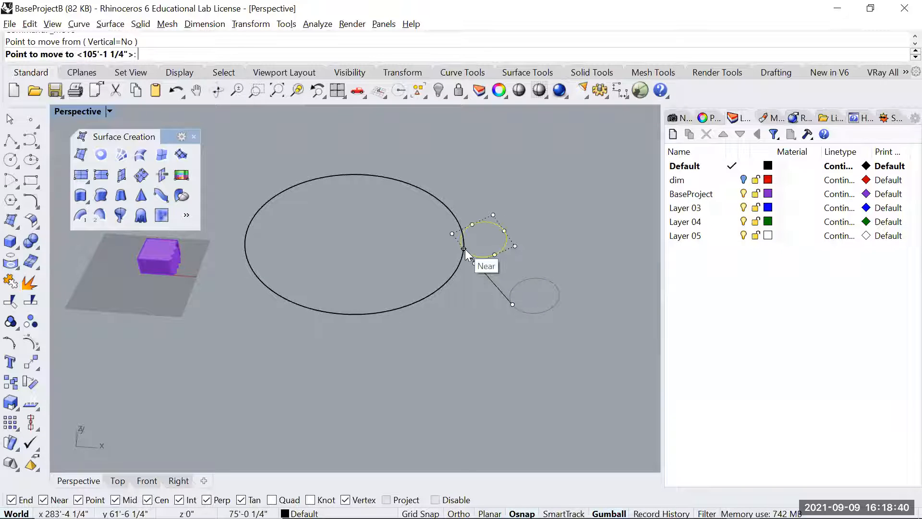
{"action": "left_click", "coordinate": [464, 249]}
{"action": "right_click_drag", "start_coordinate": [502, 273], "coordinate": [469, 331]}
{"action": "key", "text": "Escape"}
- Sweep the small vertical circle along the large circle as the single rail, and undo the resulting ring
{"action": "left_click", "coordinate": [80, 216]}
{"action": "left_click", "coordinate": [267, 200]}
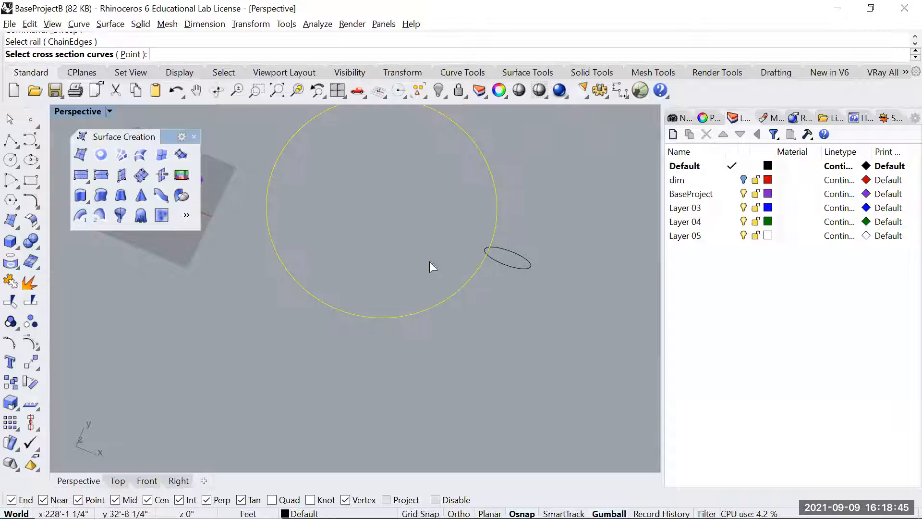
{"action": "left_click", "coordinate": [517, 259]}
{"action": "key", "text": "Return"}
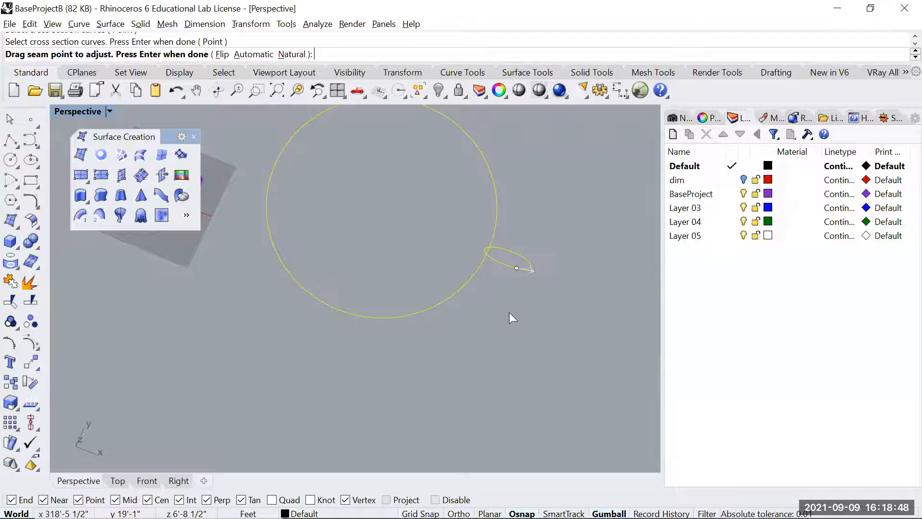
{"action": "key", "text": "Return"}
{"action": "left_click", "coordinate": [788, 336]}
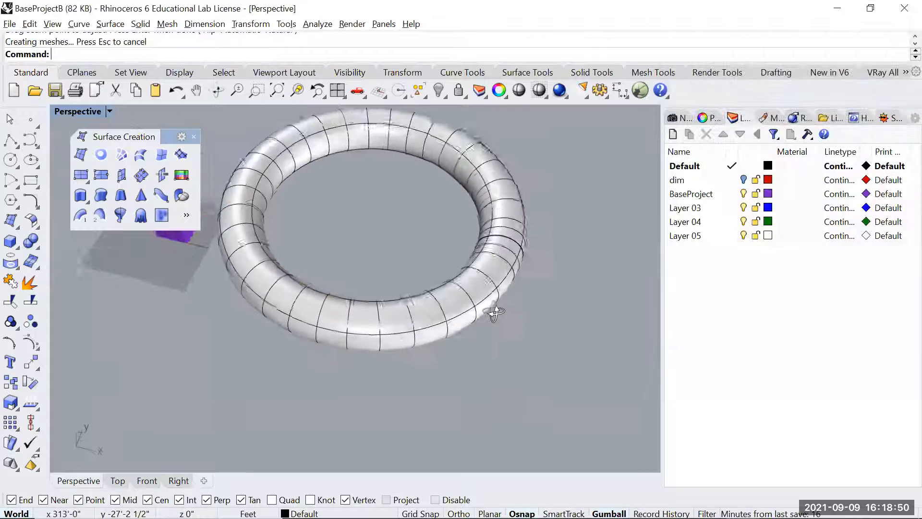
{"action": "key", "text": "ctrl+z"}
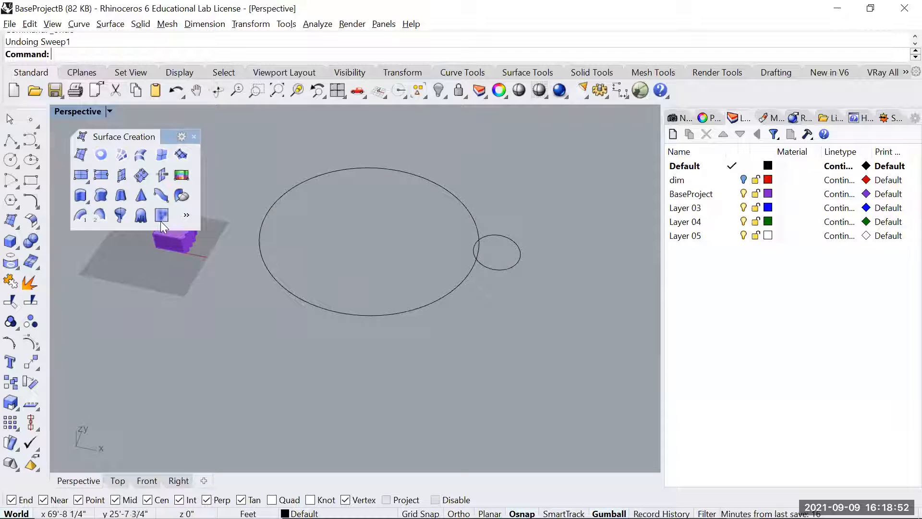
- Create a one-rail sweep using the small circle as the rail and the large circle as the cross section
{"action": "left_click", "coordinate": [84, 218]}
{"action": "left_click", "coordinate": [514, 242]}
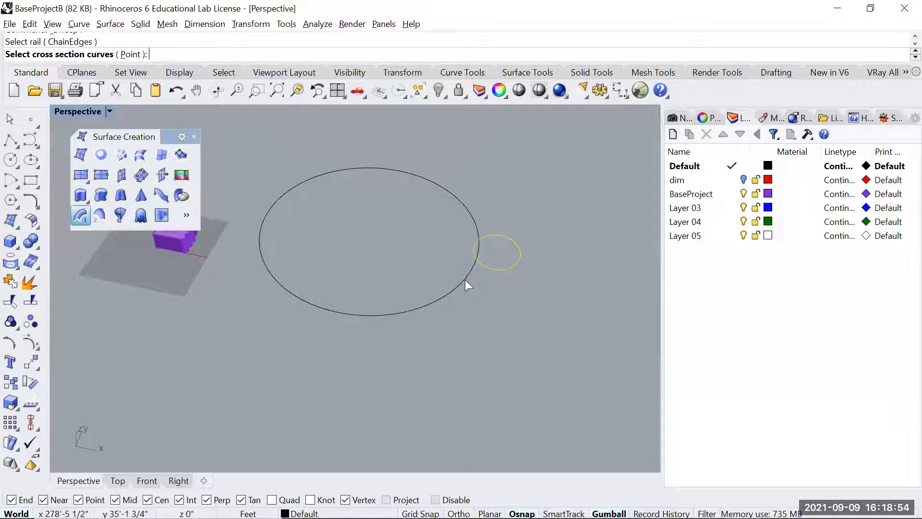
{"action": "left_click", "coordinate": [458, 285]}
{"action": "key", "text": "Return"}
{"action": "key", "text": "Return"}
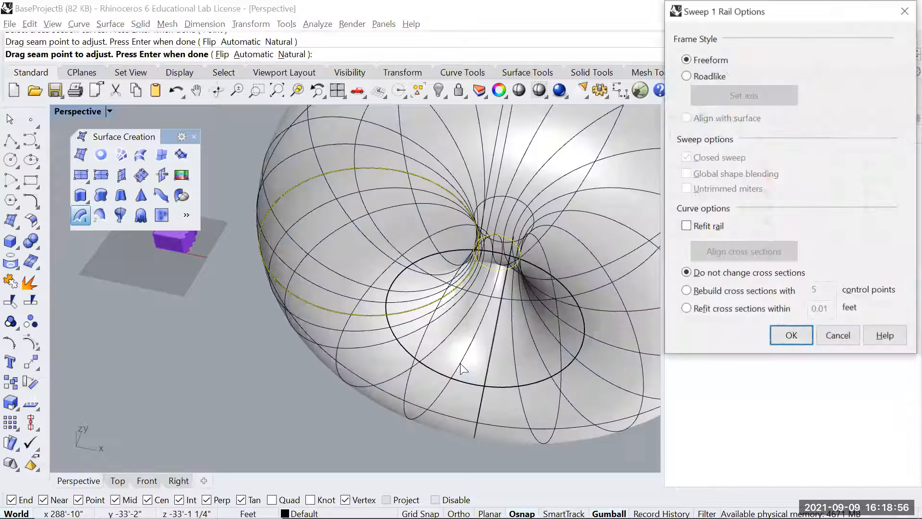
{"action": "left_click", "coordinate": [774, 338]}
- Delete the swept surface and both circles, keeping only the purple box
{"action": "right_click_drag", "start_coordinate": [504, 336], "coordinate": [569, 307]}
{"action": "scroll", "coordinate": [568, 308], "scroll_direction": "down", "scroll_amount": 4}
{"action": "left_click", "coordinate": [567, 328]}
{"action": "key", "text": "Delete"}
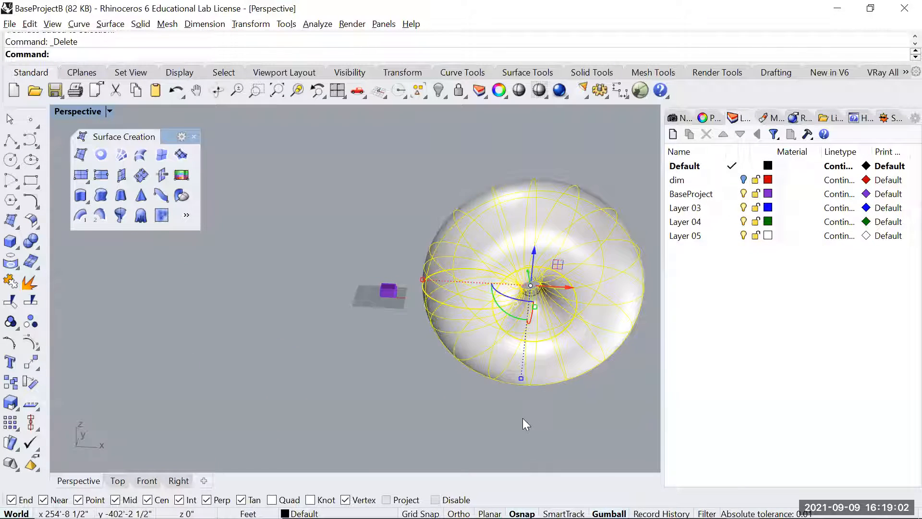
{"action": "left_click_drag", "start_coordinate": [554, 246], "coordinate": [489, 316]}
{"action": "key", "text": "Delete"}
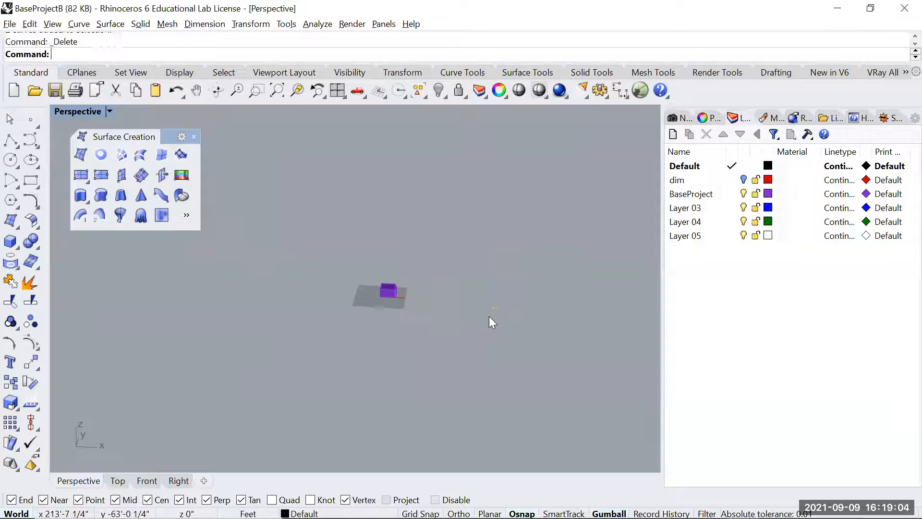
{"action": "right_click_drag", "start_coordinate": [489, 317], "coordinate": [478, 321]}
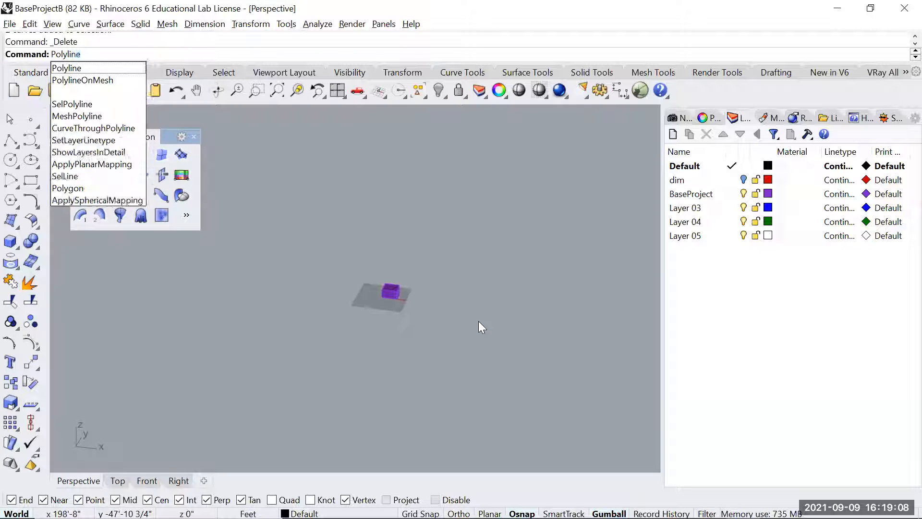
{"action": "key", "text": "Return"}
{"action": "right_click_drag", "start_coordinate": [437, 355], "coordinate": [420, 336]}
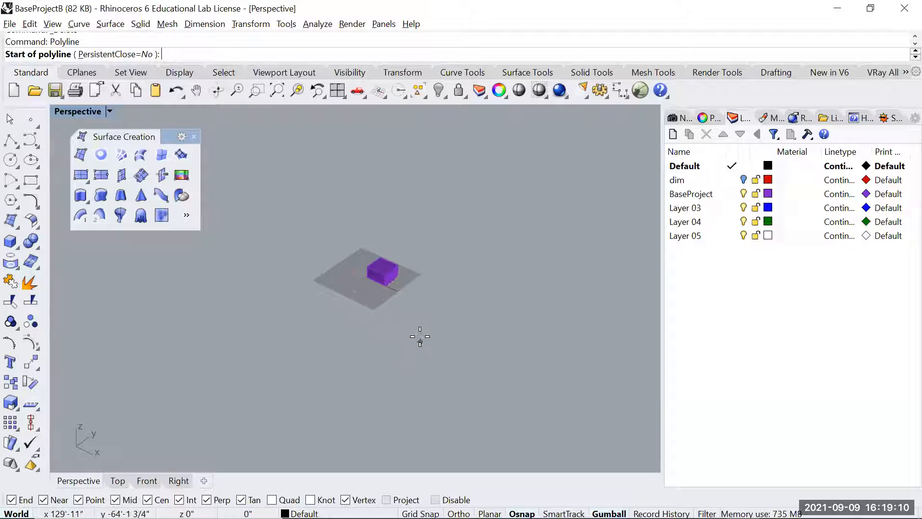
{"action": "left_click", "coordinate": [420, 325]}
{"action": "left_click", "coordinate": [470, 283]}
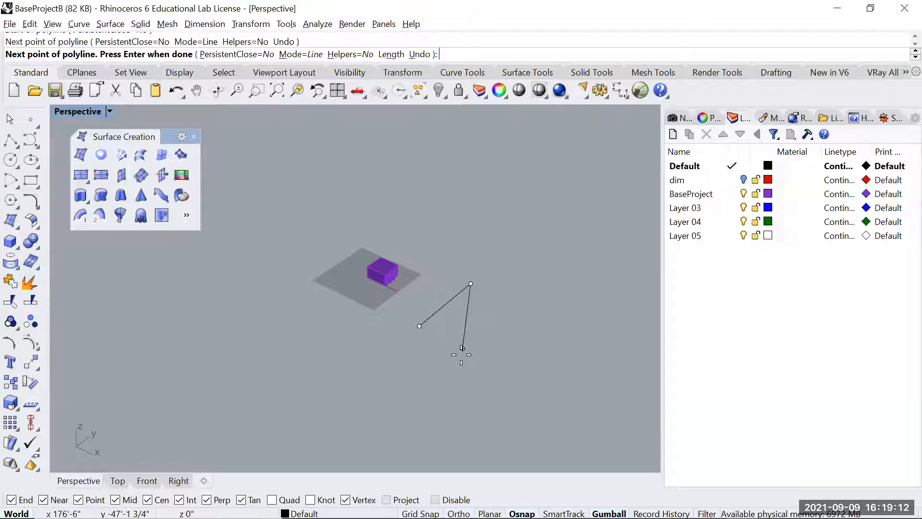
{"action": "left_click", "coordinate": [460, 356]}
{"action": "left_click", "coordinate": [552, 311]}
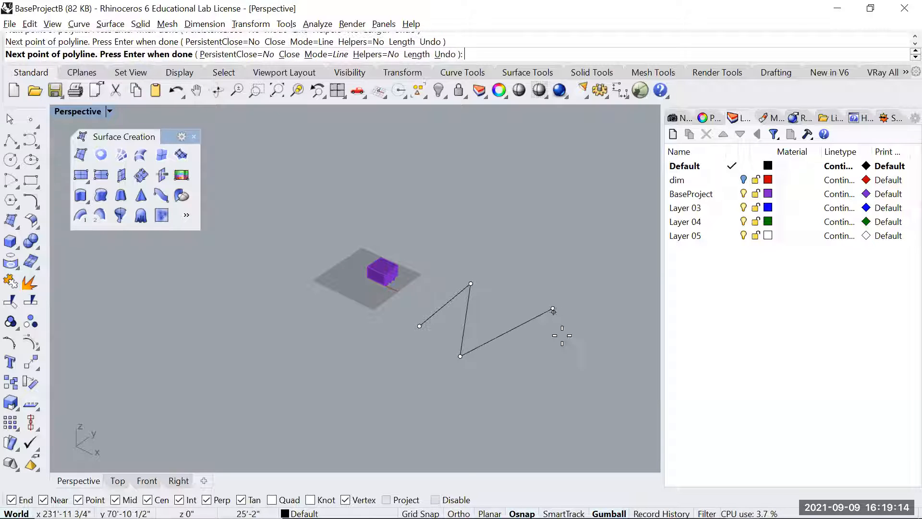
{"action": "left_click", "coordinate": [573, 415]}
{"action": "key", "text": "Escape"}
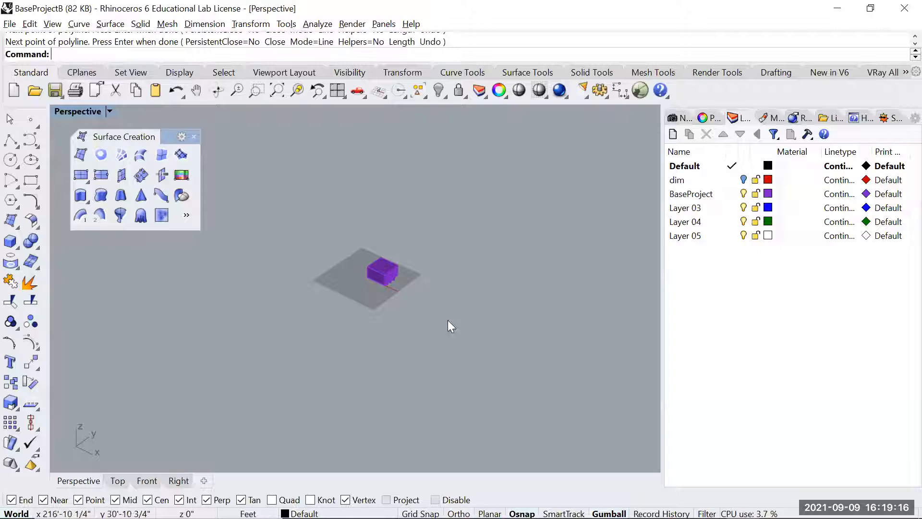
- Draw an open zigzag polyline of six segments on the ground plane beside the purple box
{"action": "right_click", "coordinate": [448, 320]}
{"action": "left_click", "coordinate": [407, 333]}
{"action": "left_click", "coordinate": [460, 294]}
{"action": "left_click", "coordinate": [471, 378]}
{"action": "left_click", "coordinate": [533, 325]}
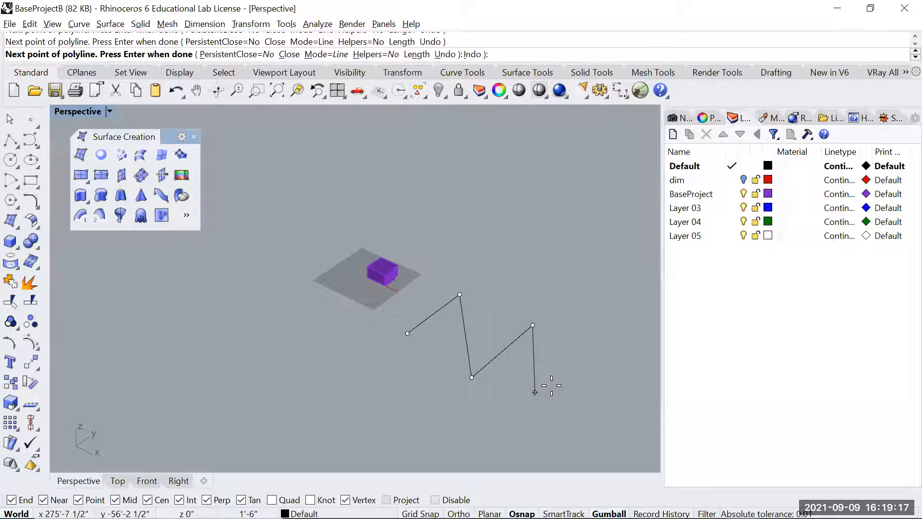
{"action": "left_click", "coordinate": [602, 415]}
{"action": "right_click", "coordinate": [601, 414]}
- Raise the polyline's middle vertex into a tall vertical peak and lower its second-to-last vertex below the ground plane
{"action": "left_click", "coordinate": [525, 332]}
{"action": "left_click", "coordinate": [533, 325]}
{"action": "left_click_drag", "start_coordinate": [536, 305], "coordinate": [551, 215]}
{"action": "left_click", "coordinate": [534, 392]}
{"action": "key", "text": "Escape"}
{"action": "left_click", "coordinate": [610, 359]}
{"action": "left_click", "coordinate": [610, 359]}
{"action": "left_click_drag", "start_coordinate": [613, 343], "coordinate": [607, 371]}
{"action": "right_click_drag", "start_coordinate": [552, 355], "coordinate": [498, 356]}
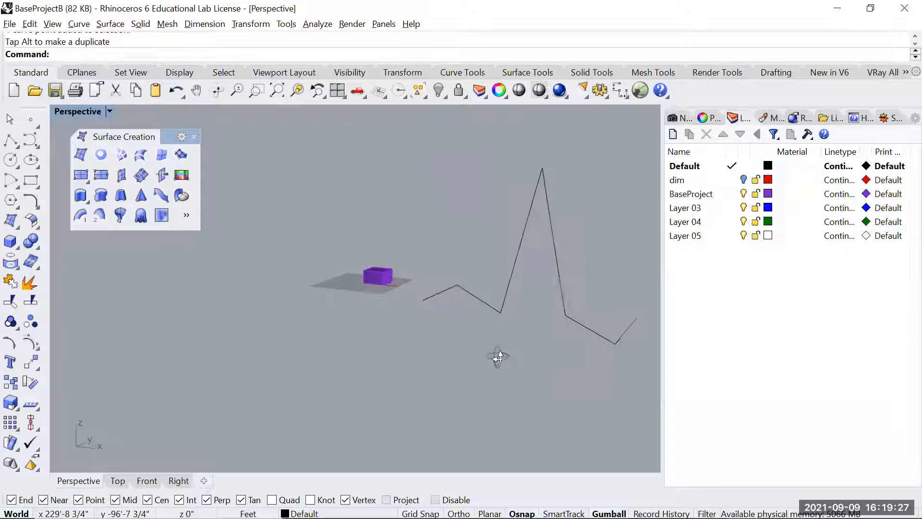
- Try to move the polyline's starting vertex near the purple box, and undo the move
{"action": "left_click", "coordinate": [446, 294]}
{"action": "left_click_drag", "start_coordinate": [405, 321], "coordinate": [420, 292]}
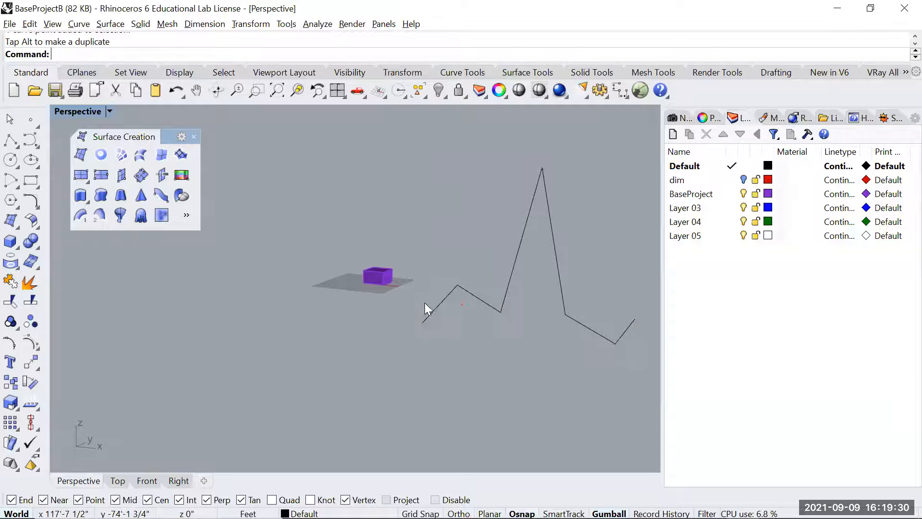
{"action": "right_click_drag", "start_coordinate": [644, 360], "coordinate": [565, 355]}
{"action": "key", "text": "ctrl+z"}
{"action": "right_click_drag", "start_coordinate": [365, 337], "coordinate": [418, 368]}
{"action": "key", "text": "Escape"}
{"action": "key", "text": "Escape"}
- Draw a small rectangle in the Front view, just above the far end of the zigzag polyline
{"action": "key", "text": "ctrl+F1"}
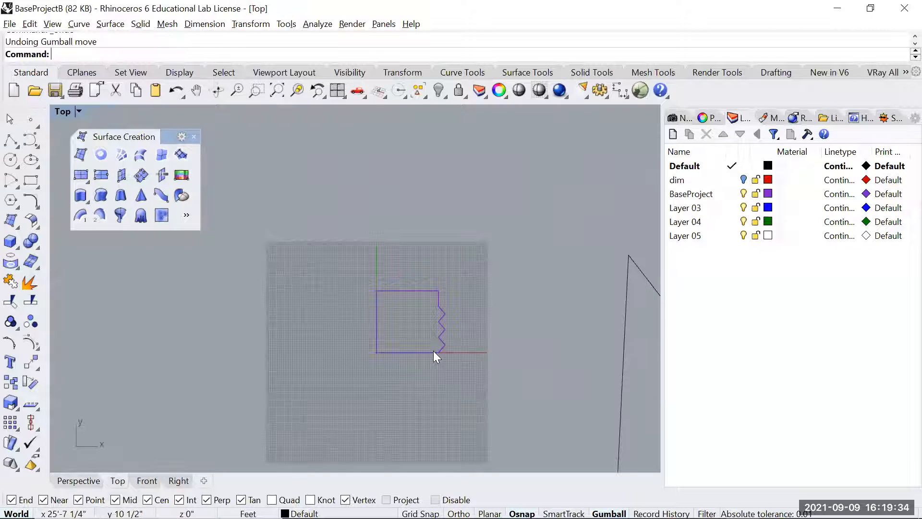
{"action": "scroll", "coordinate": [447, 351], "scroll_direction": "down", "scroll_amount": 8}
{"action": "right_click_drag", "start_coordinate": [405, 325], "coordinate": [369, 295]}
{"action": "key", "text": "ctrl+F2"}
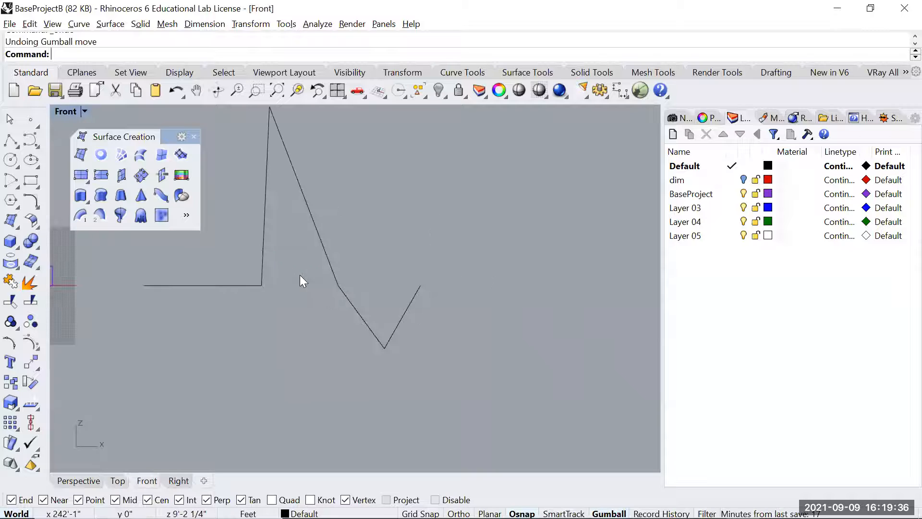
{"action": "key", "text": "Escape"}
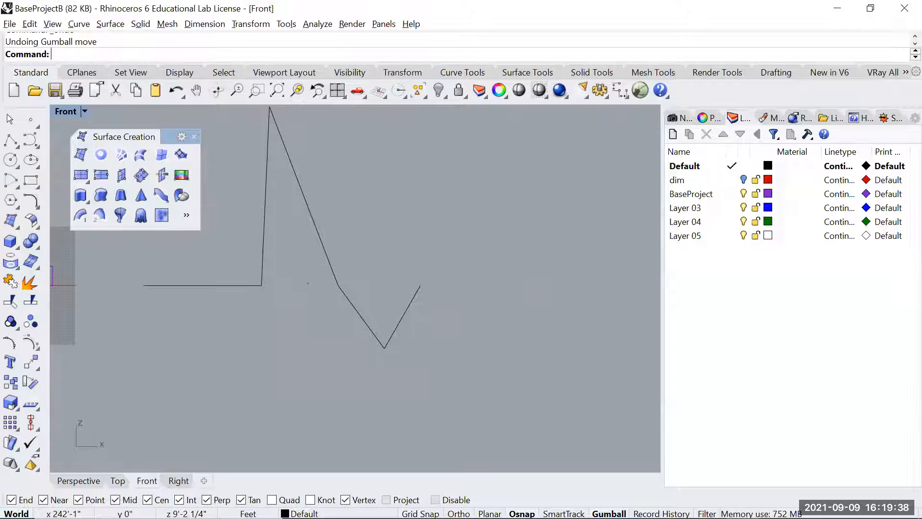
{"action": "type", "text": "Rec"}
{"action": "key", "text": "Return"}
{"action": "left_click", "coordinate": [428, 201]}
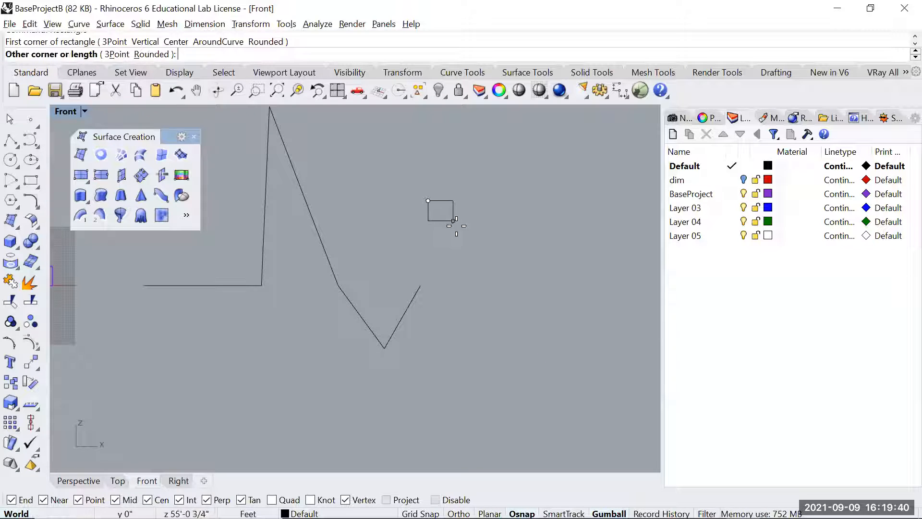
{"action": "left_click", "coordinate": [458, 228]}
- Move the rectangle by its lower corner onto the polyline's starting point in the Perspective view
{"action": "key", "text": "ctrl+F3"}
{"action": "left_click", "coordinate": [627, 274]}
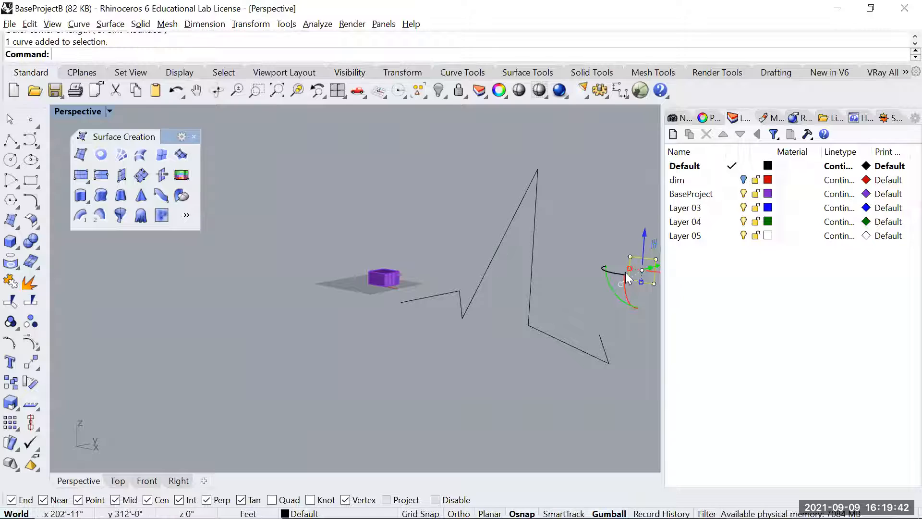
{"action": "type", "text": "M"}
{"action": "key", "text": "Return"}
{"action": "left_click", "coordinate": [629, 280]}
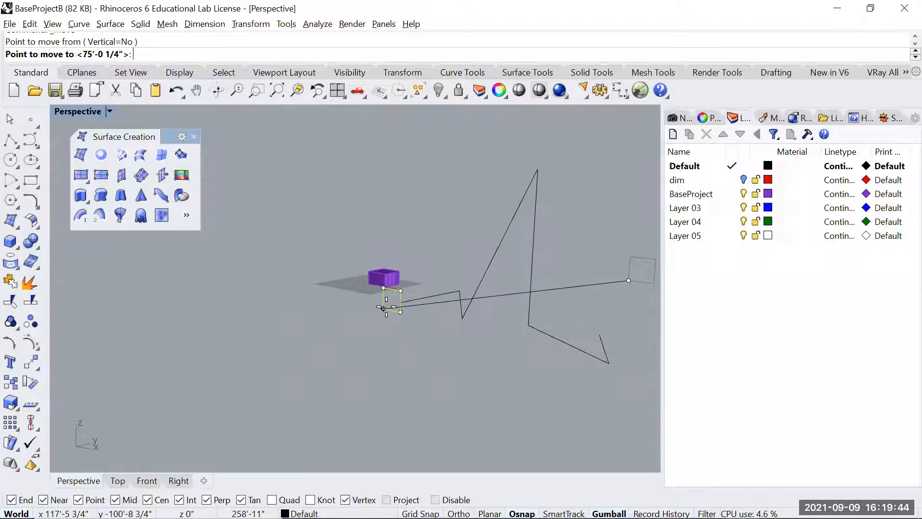
{"action": "left_click", "coordinate": [401, 303]}
- Shift the rectangle so that its opposite lower corner sits on the polyline's starting point
{"action": "type", "text": "z"}
{"action": "key", "text": "Return"}
{"action": "type", "text": "s"}
{"action": "key", "text": "Return"}
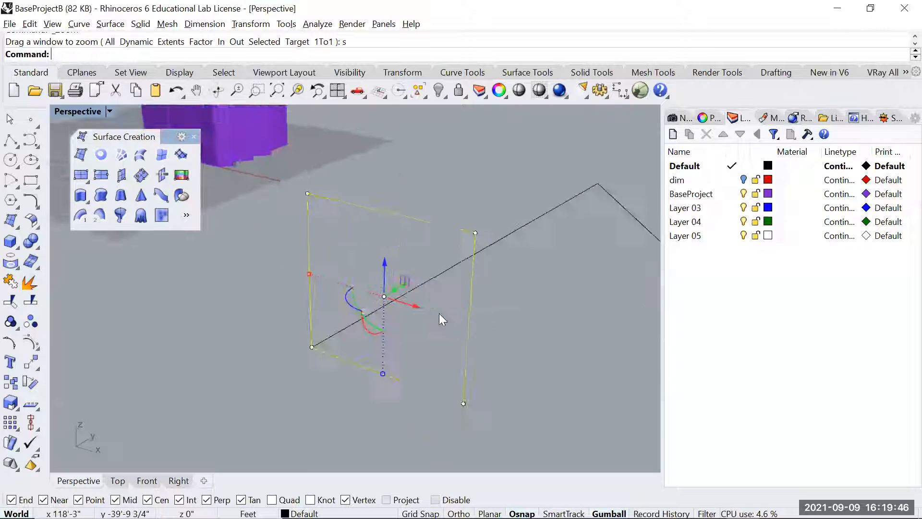
{"action": "type", "text": "m"}
{"action": "key", "text": "Return"}
{"action": "left_click", "coordinate": [450, 358]}
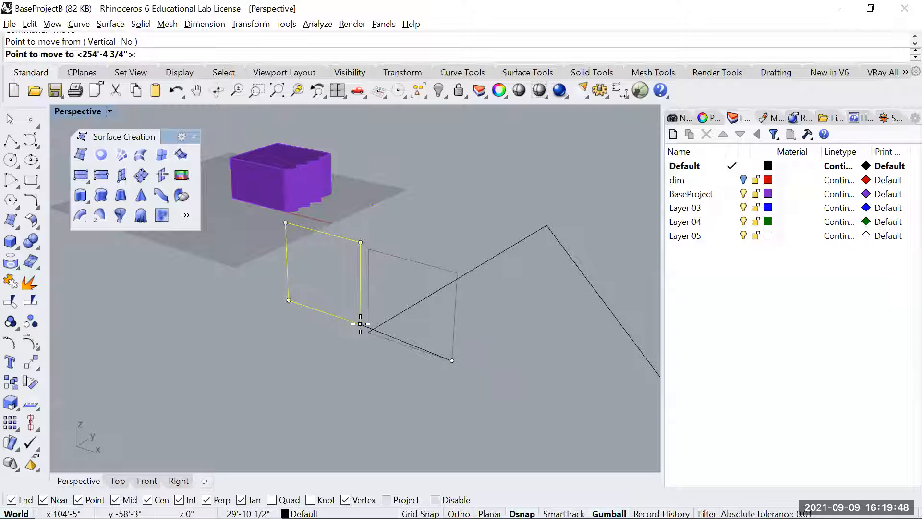
{"action": "left_click", "coordinate": [365, 336]}
{"action": "left_click", "coordinate": [425, 348]}
{"action": "left_click", "coordinate": [368, 303]}
{"action": "left_click", "coordinate": [427, 278]}
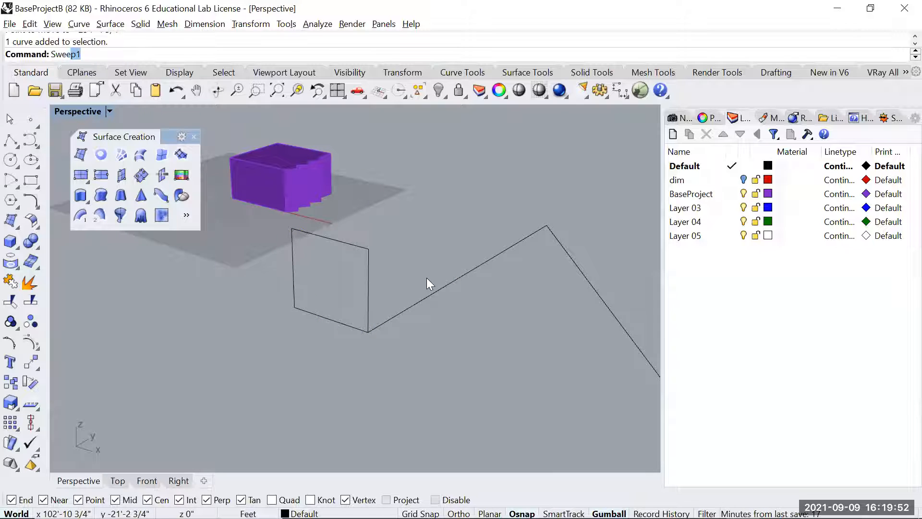
- Sweep the rectangle along the zigzag polyline with Sweep1, keeping the Freeform frame style and unchanged cross sections
{"action": "type", "text": "Sweep1"}
{"action": "key", "text": "Return"}
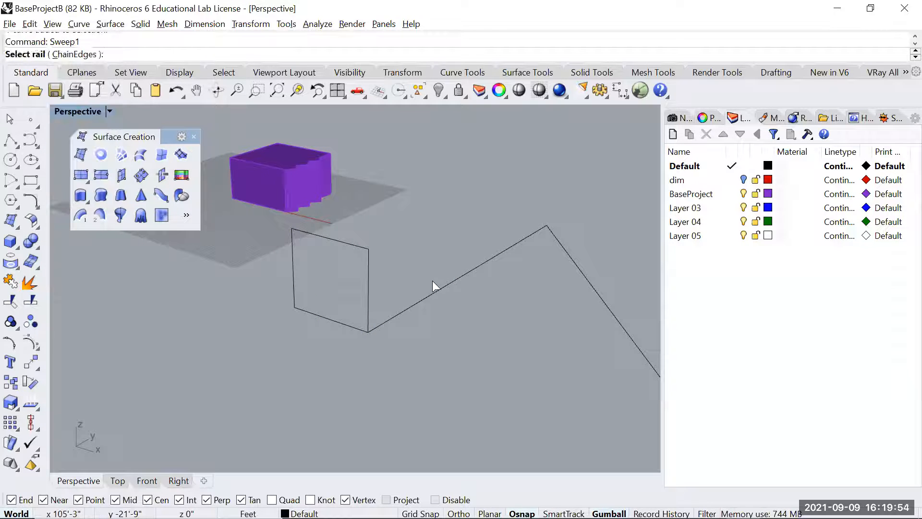
{"action": "left_click", "coordinate": [427, 293]}
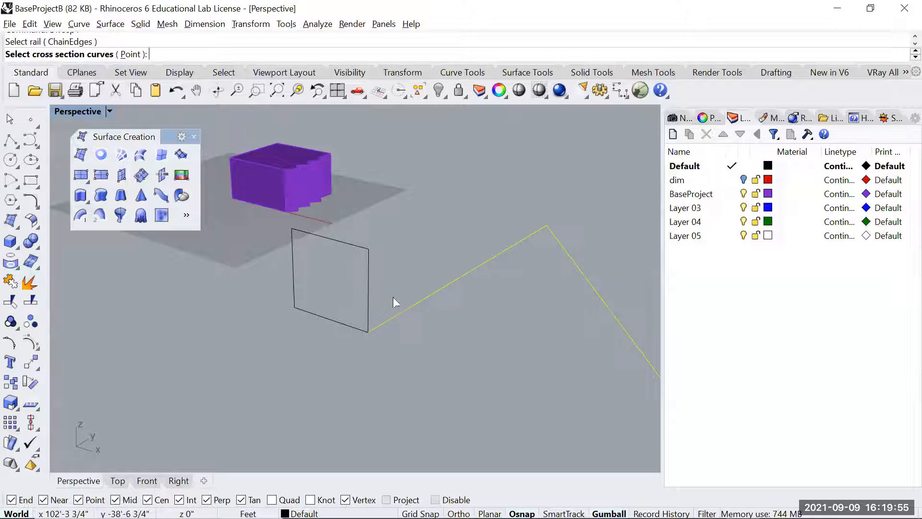
{"action": "left_click", "coordinate": [369, 283]}
{"action": "key", "text": "Return"}
{"action": "key", "text": "Return"}
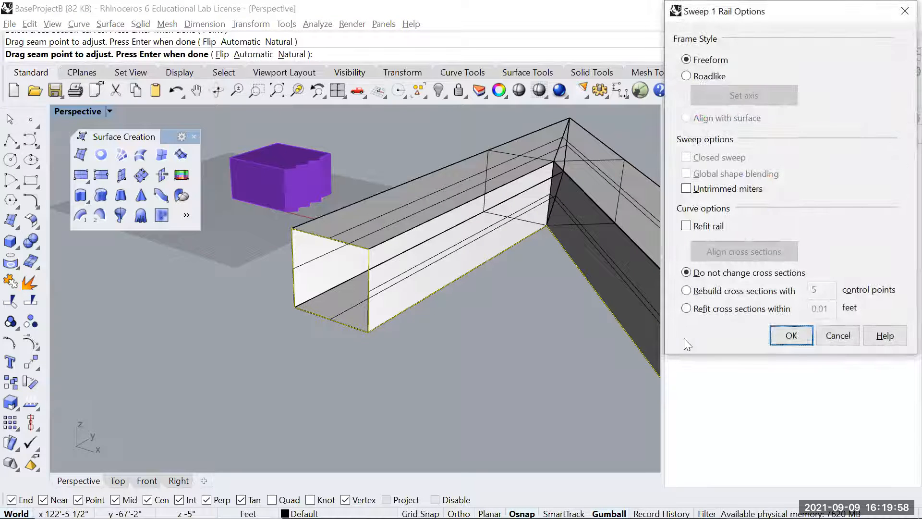
{"action": "left_click", "coordinate": [796, 330]}
- Cap both open ends of the swept zigzag polysurface
{"action": "scroll", "coordinate": [499, 290], "scroll_direction": "down", "scroll_amount": 8}
{"action": "right_click_drag", "start_coordinate": [526, 300], "coordinate": [315, 328], "text": "shift"}
{"action": "right_click_drag", "start_coordinate": [409, 130], "coordinate": [540, 287]}
{"action": "left_click", "coordinate": [449, 286]}
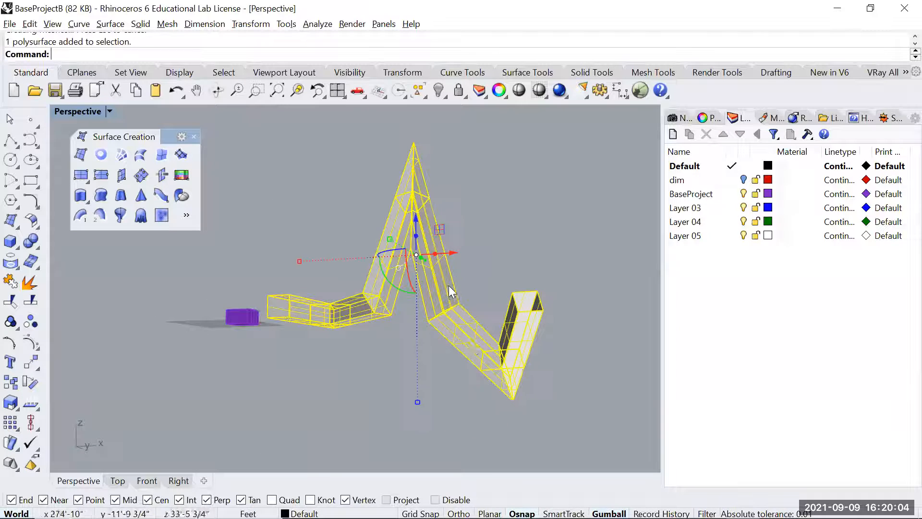
{"action": "type", "text": "Cap"}
{"action": "key", "text": "Return"}
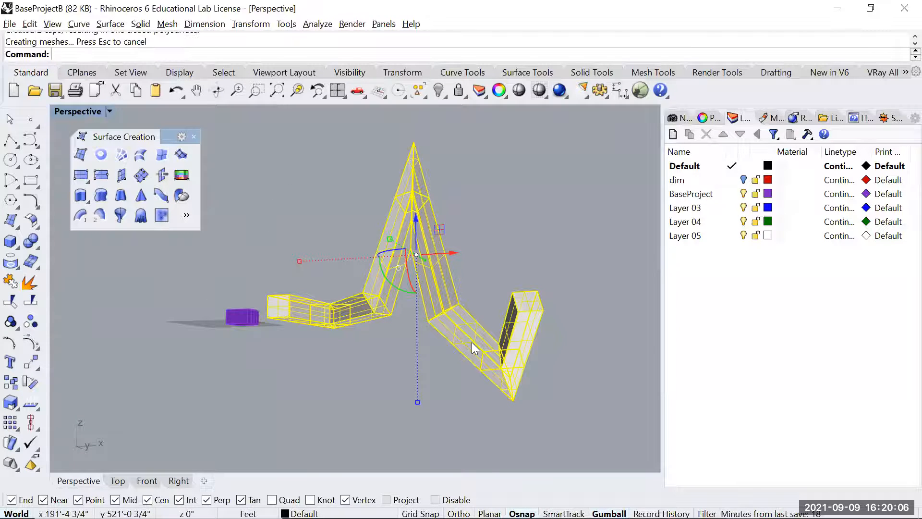
{"action": "right_click_drag", "start_coordinate": [341, 274], "coordinate": [344, 318]}
- Move the capped zigzag polysurface near the purple box in the Top view and scale it down uniformly
{"action": "left_click", "coordinate": [363, 335]}
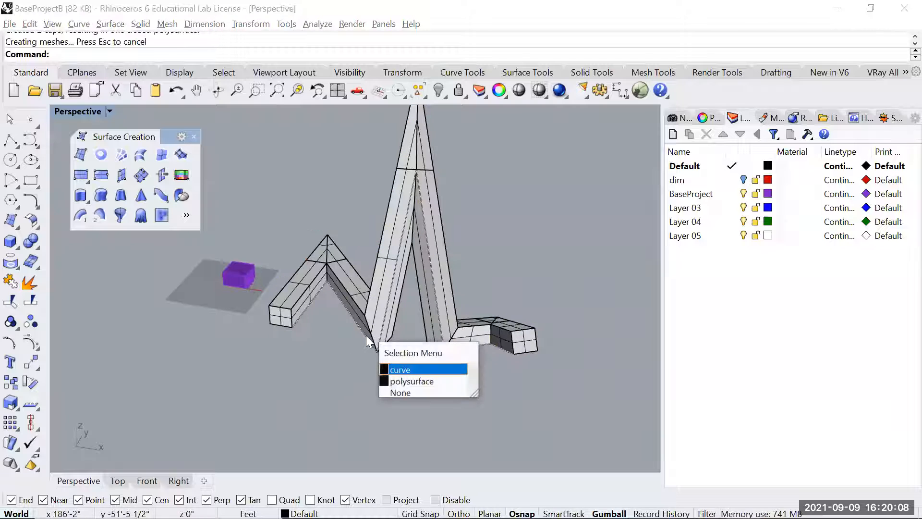
{"action": "left_click", "coordinate": [382, 297]}
{"action": "key", "text": "ctrl+F1"}
{"action": "scroll", "coordinate": [399, 304], "scroll_direction": "down", "scroll_amount": 8}
{"action": "left_click_drag", "start_coordinate": [434, 247], "coordinate": [346, 243]}
{"action": "scroll", "coordinate": [303, 288], "scroll_direction": "up", "scroll_amount": 5}
{"action": "left_click_drag", "start_coordinate": [226, 236], "coordinate": [372, 254]}
{"action": "left_click_drag", "start_coordinate": [351, 251], "coordinate": [345, 249], "text": "shift"}
- Move the zigzag solid over the purple box in the Top view and lower it into the box in the Front view
{"action": "type", "text": "z"}
{"action": "key", "text": "Return"}
{"action": "type", "text": "s"}
{"action": "key", "text": "Return"}
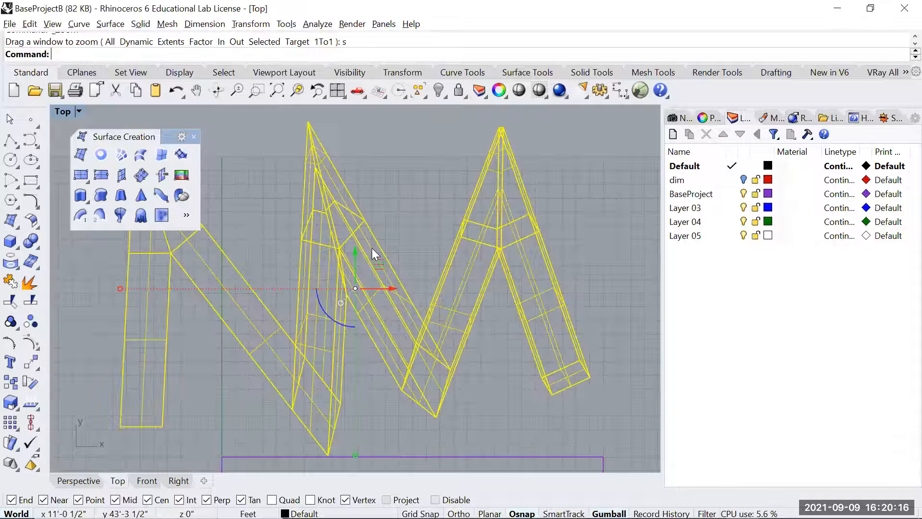
{"action": "scroll", "coordinate": [380, 237], "scroll_direction": "down", "scroll_amount": 5}
{"action": "left_click_drag", "start_coordinate": [374, 215], "coordinate": [423, 307]}
{"action": "key", "text": "ctrl+F2"}
{"action": "scroll", "coordinate": [400, 301], "scroll_direction": "down", "scroll_amount": 8}
{"action": "right_click_drag", "start_coordinate": [263, 282], "coordinate": [343, 284]}
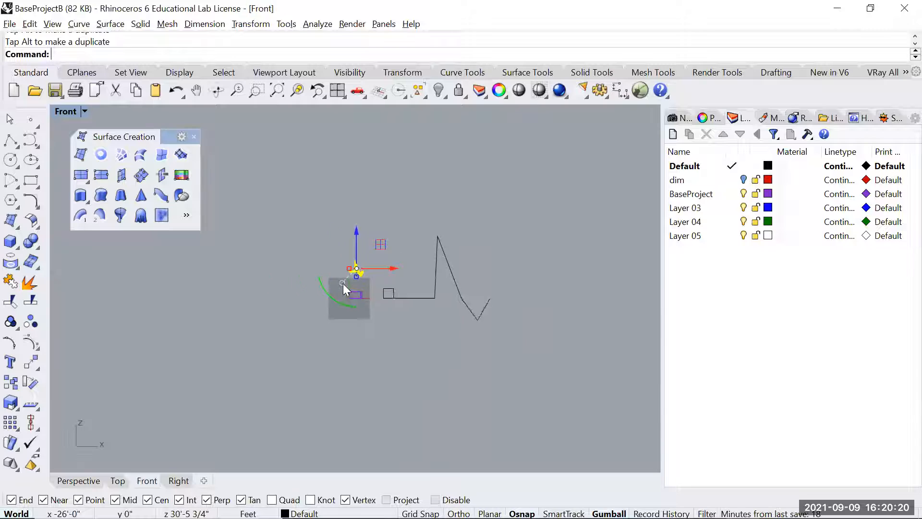
{"action": "scroll", "coordinate": [342, 283], "scroll_direction": "up", "scroll_amount": 3}
{"action": "left_click_drag", "start_coordinate": [371, 249], "coordinate": [376, 308]}
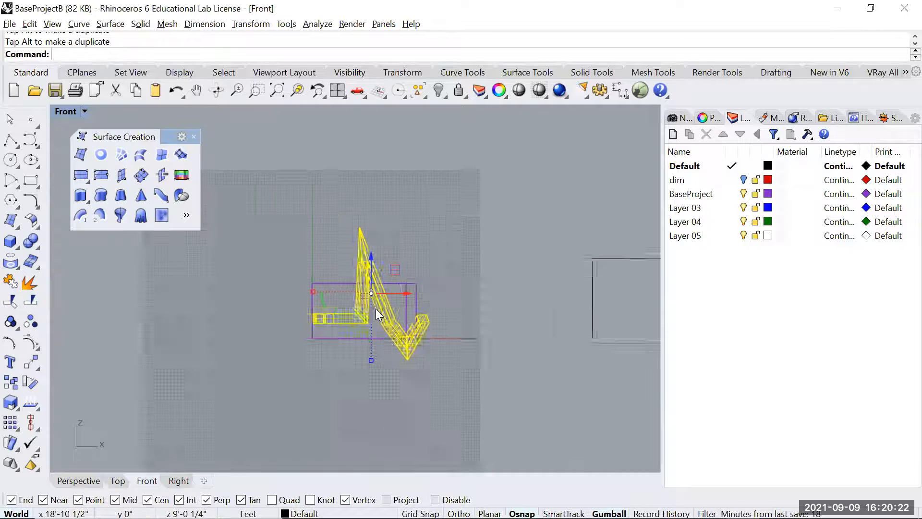
- Scale the zigzag solid up uniformly in the Front view until it extends past both sides of the purple box
{"action": "scroll", "coordinate": [376, 309], "scroll_direction": "up", "scroll_amount": 4}
{"action": "left_click_drag", "start_coordinate": [229, 270], "coordinate": [173, 271], "text": "shift"}
{"action": "scroll", "coordinate": [268, 262], "scroll_direction": "down", "scroll_amount": 6}
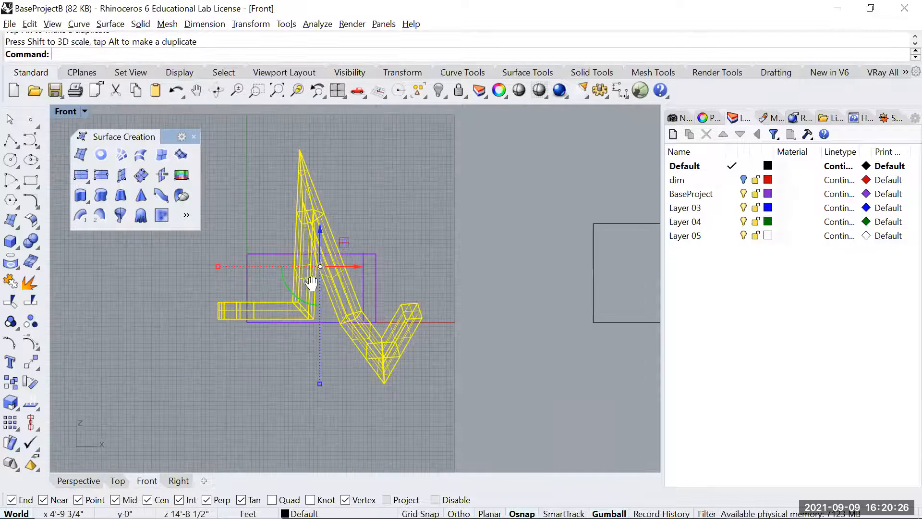
- Duplicate the zigzag solid in the Front view, placing the copy above and to the left of the original
{"action": "scroll", "coordinate": [288, 261], "scroll_direction": "down", "scroll_amount": 2}
{"action": "scroll", "coordinate": [312, 269], "scroll_direction": "up", "scroll_amount": 4}
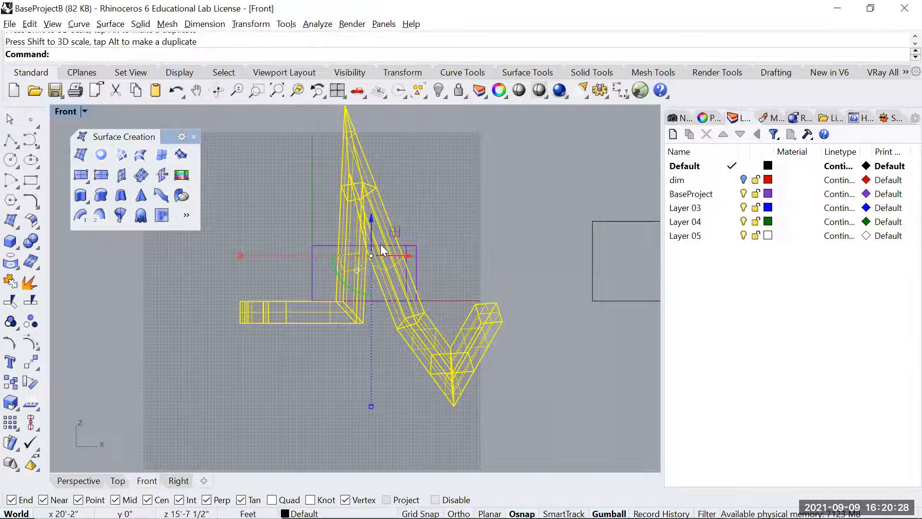
{"action": "left_click_drag", "start_coordinate": [380, 248], "coordinate": [361, 175]}
{"action": "scroll", "coordinate": [393, 202], "scroll_direction": "down", "scroll_amount": 3}
{"action": "key", "text": "alt"}
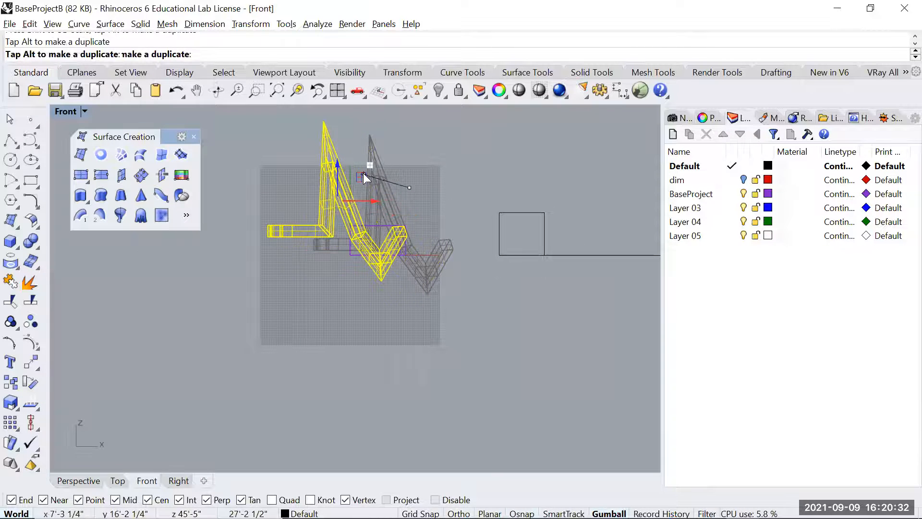
- Mirror the duplicated zigzag solid across a horizontal line in the Front view, with Copy set to No
{"action": "type", "text": "Mirror"}
{"action": "key", "text": "Return"}
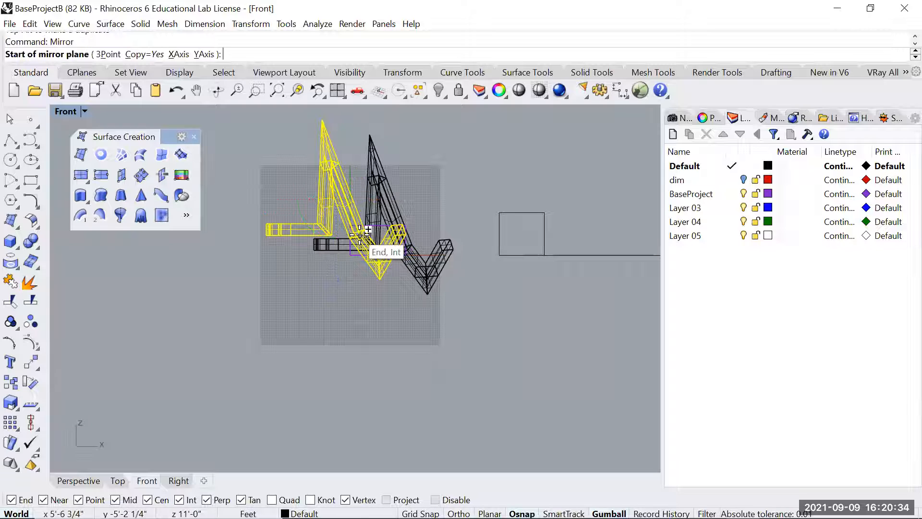
{"action": "left_click", "coordinate": [143, 55]}
{"action": "left_click", "coordinate": [331, 203]}
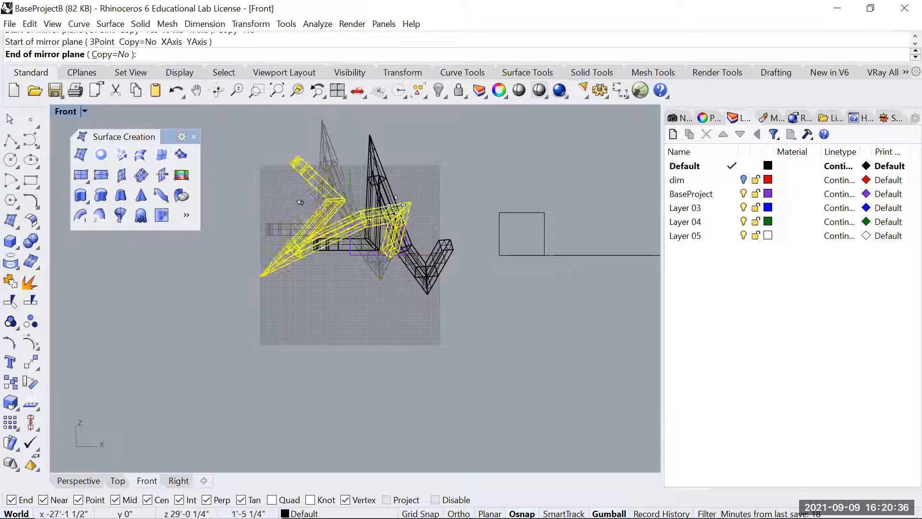
{"action": "left_click", "coordinate": [405, 204]}
- Move the mirrored zigzag solid down and to the right in the Front view, over the purple box
{"action": "type", "text": "m"}
{"action": "key", "text": "Return"}
{"action": "left_click", "coordinate": [440, 197]}
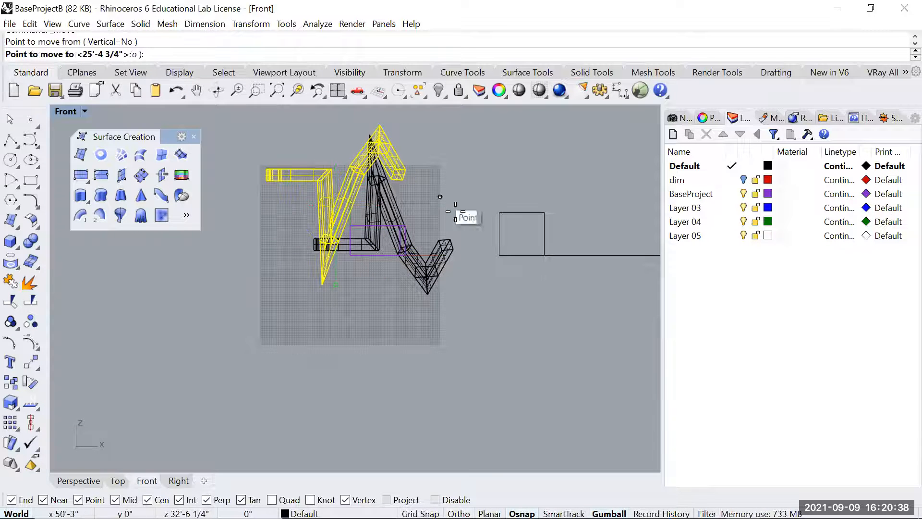
{"action": "left_click", "coordinate": [485, 252]}
- Rotate the mirrored zigzag solid in the Top view and shift it left across the purple box in the Front view
{"action": "key", "text": "ctrl+Tab"}
{"action": "scroll", "coordinate": [371, 295], "scroll_direction": "down", "scroll_amount": 3}
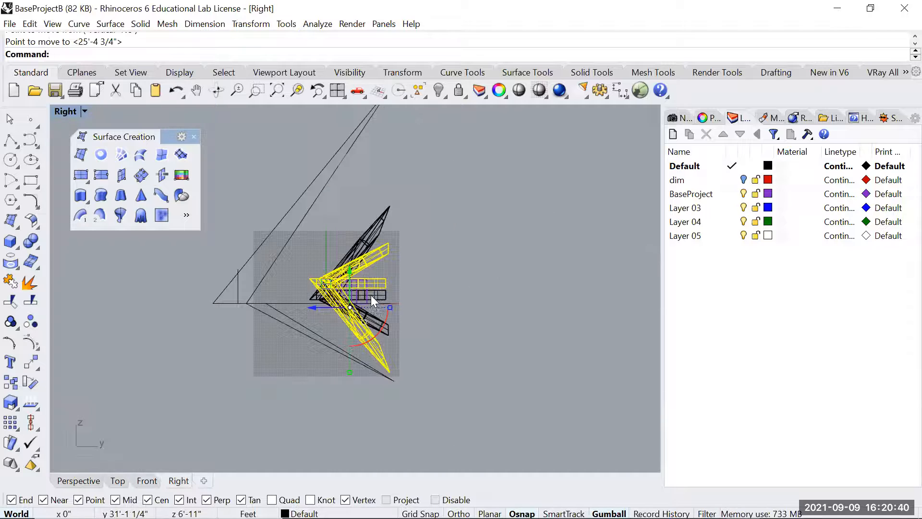
{"action": "key", "text": "ctrl+Tab"}
{"action": "key", "text": "ctrl+Tab"}
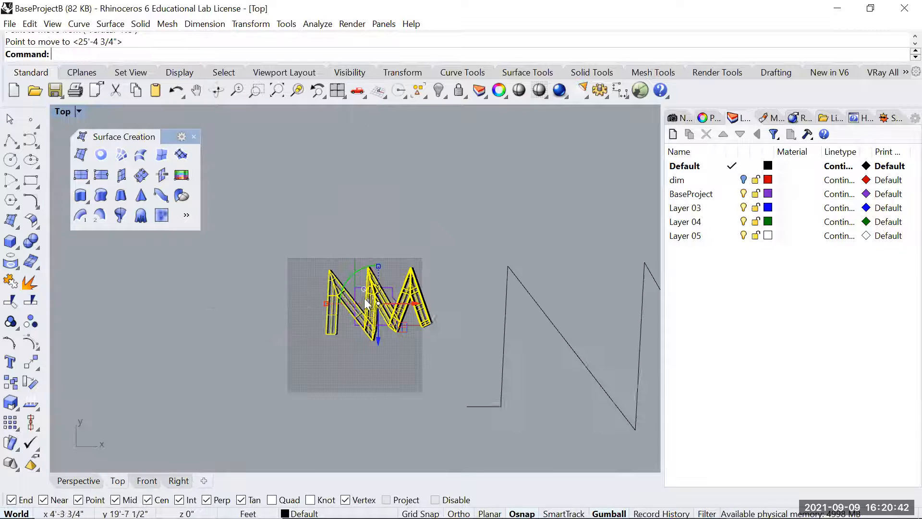
{"action": "scroll", "coordinate": [413, 294], "scroll_direction": "up", "scroll_amount": 2}
{"action": "left_click_drag", "start_coordinate": [381, 316], "coordinate": [435, 338]}
{"action": "left_click_drag", "start_coordinate": [374, 317], "coordinate": [411, 349]}
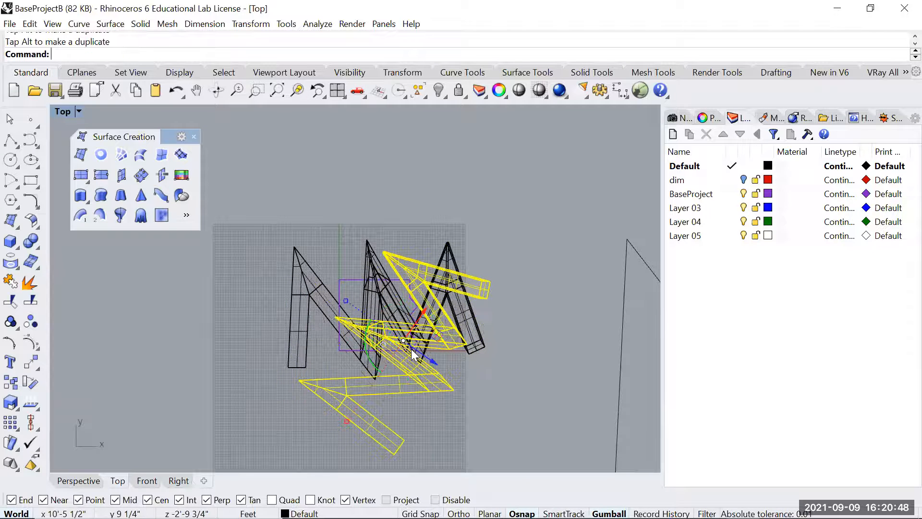
{"action": "right_click_drag", "start_coordinate": [439, 382], "coordinate": [430, 339]}
{"action": "key", "text": "ctrl+F2"}
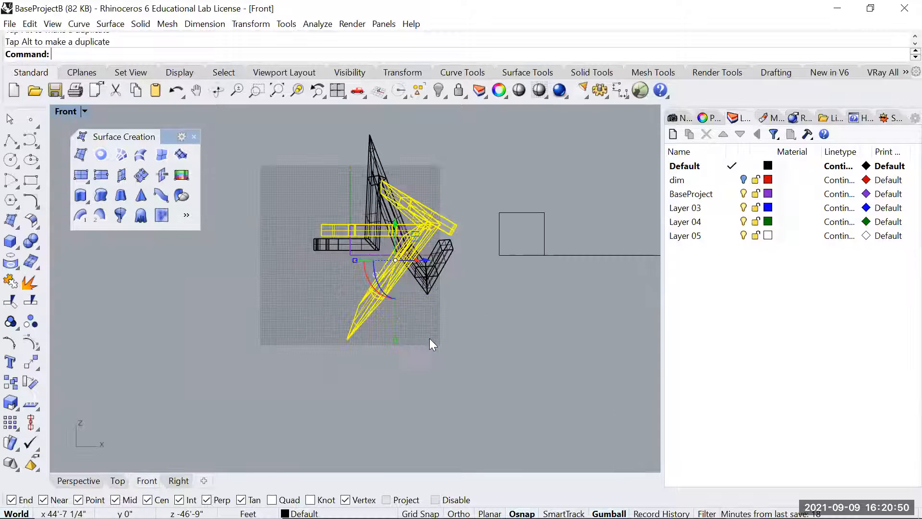
{"action": "left_click_drag", "start_coordinate": [426, 258], "coordinate": [409, 263]}
- Scale the mirrored zigzag solid in the Perspective view and shift it against the purple box
{"action": "key", "text": "ctrl+F3"}
{"action": "key", "text": "ctrl+F4"}
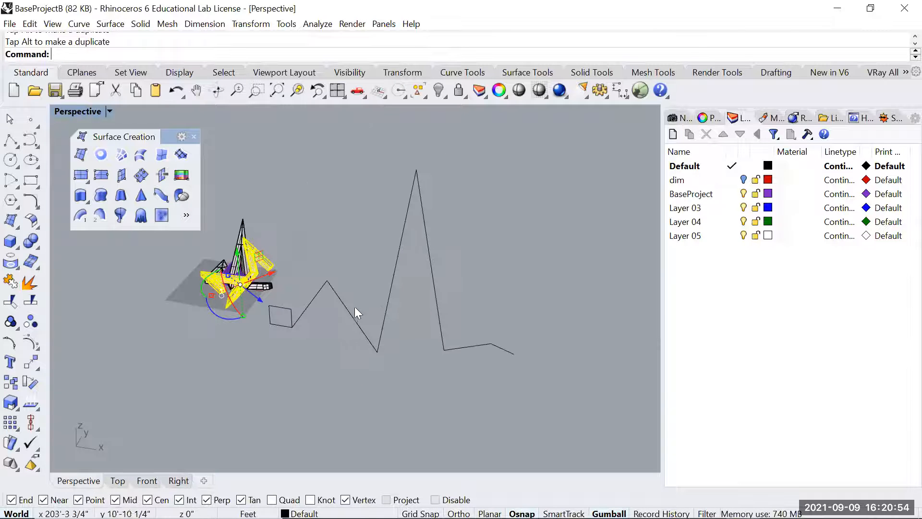
{"action": "left_click", "coordinate": [223, 376]}
{"action": "scroll", "coordinate": [220, 301], "scroll_direction": "up", "scroll_amount": 8}
{"action": "scroll", "coordinate": [260, 255], "scroll_direction": "up", "scroll_amount": 6}
{"action": "left_click", "coordinate": [332, 225]}
{"action": "right_click_drag", "start_coordinate": [454, 349], "coordinate": [582, 393], "text": "shift"}
{"action": "right_click_drag", "start_coordinate": [350, 426], "coordinate": [361, 434], "text": "shift"}
{"action": "left_click_drag", "start_coordinate": [337, 443], "coordinate": [384, 423]}
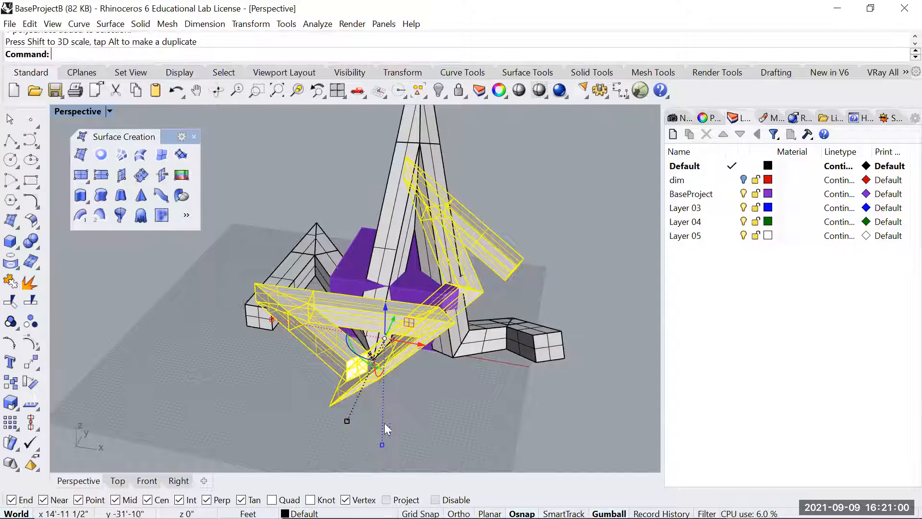
{"action": "left_click_drag", "start_coordinate": [399, 322], "coordinate": [404, 300]}
{"action": "right_click_drag", "start_coordinate": [404, 300], "coordinate": [476, 286]}
{"action": "scroll", "coordinate": [548, 319], "scroll_direction": "down", "scroll_amount": 3}
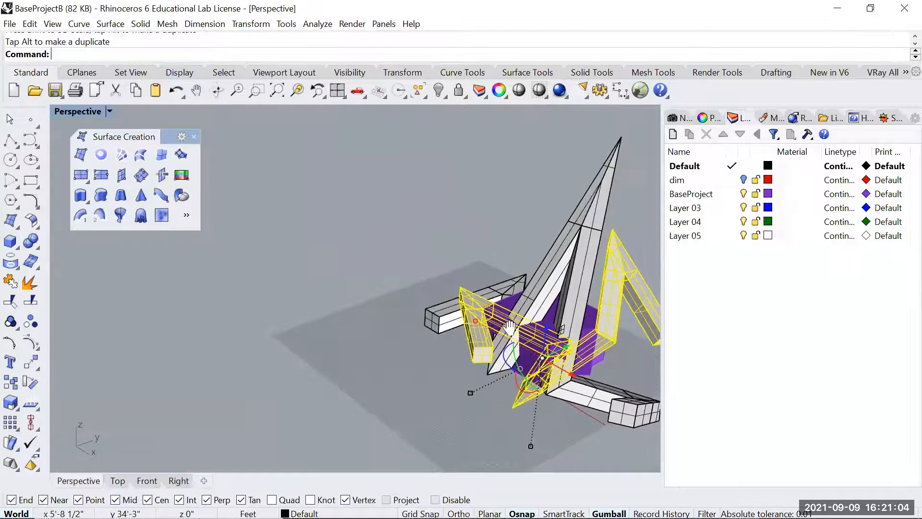
- Duplicate the mirrored zigzag solid and rotate the copy so it cuts through the purple box at another angle
{"action": "right_click_drag", "start_coordinate": [548, 319], "coordinate": [505, 320]}
{"action": "scroll", "coordinate": [504, 320], "scroll_direction": "up", "scroll_amount": 3}
{"action": "left_click_drag", "start_coordinate": [430, 374], "coordinate": [385, 344], "text": "alt"}
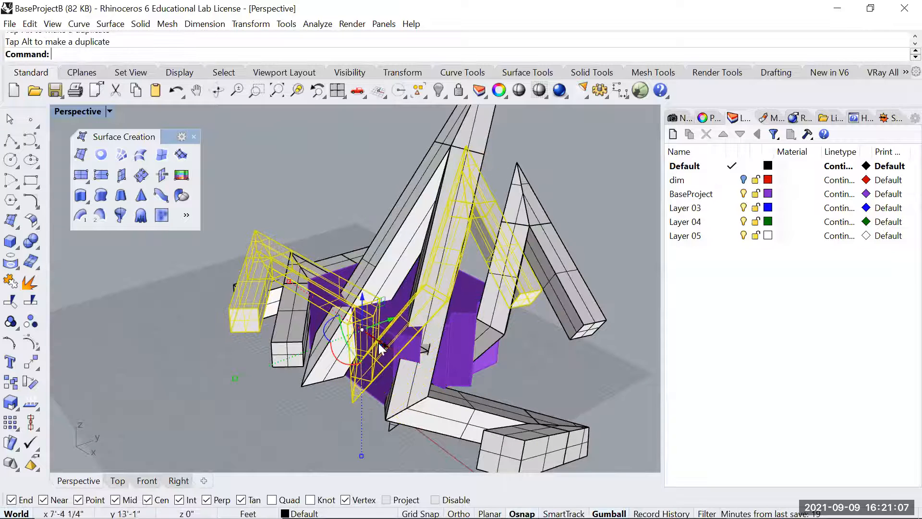
{"action": "left_click", "coordinate": [335, 361]}
{"action": "type", "text": "8"}
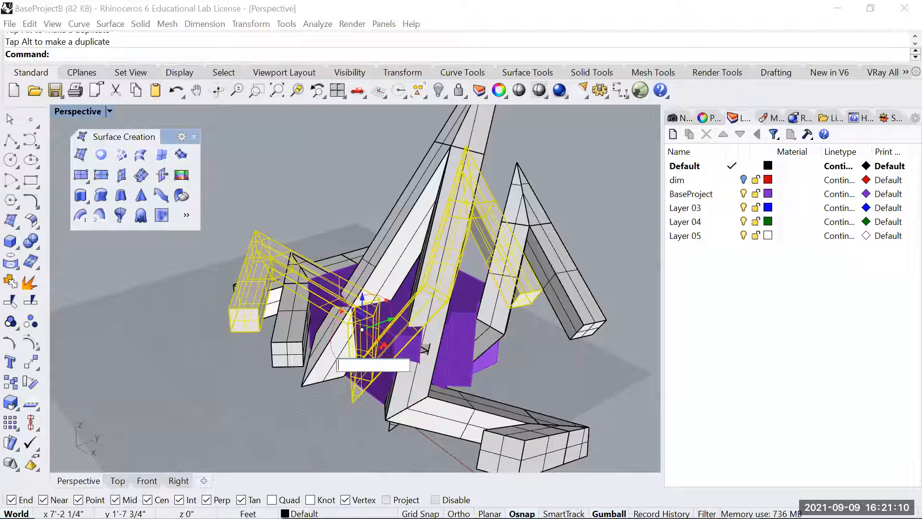
{"action": "key", "text": "Return"}
{"action": "left_click_drag", "start_coordinate": [389, 317], "coordinate": [448, 294]}
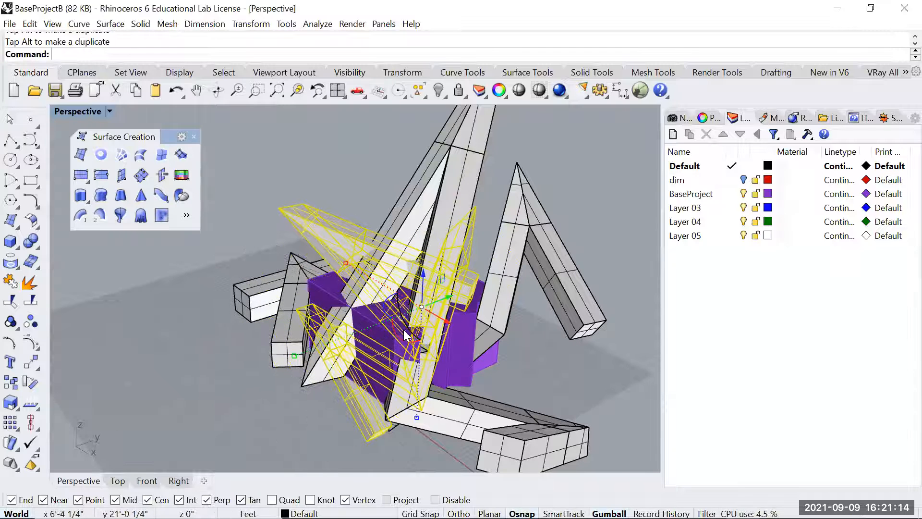
{"action": "left_click_drag", "start_coordinate": [405, 317], "coordinate": [398, 270]}
- Rotate the third zigzag solid further and reposition it through the purple box in the Perspective view
{"action": "right_click_drag", "start_coordinate": [520, 314], "coordinate": [402, 303]}
{"action": "type", "text": "z"}
{"action": "key", "text": "Return"}
{"action": "type", "text": "s"}
{"action": "key", "text": "Return"}
{"action": "right_click_drag", "start_coordinate": [389, 335], "coordinate": [379, 358]}
{"action": "left_click_drag", "start_coordinate": [379, 359], "coordinate": [358, 314]}
{"action": "mouse_move", "coordinate": [358, 313]}
{"action": "right_mouse_down"}
{"action": "mouse_move", "coordinate": [373, 290]}
{"action": "mouse_move", "coordinate": [371, 308]}
{"action": "right_mouse_up"}
{"action": "left_click_drag", "start_coordinate": [372, 310], "coordinate": [407, 320]}
{"action": "right_click_drag", "start_coordinate": [355, 370], "coordinate": [408, 322]}
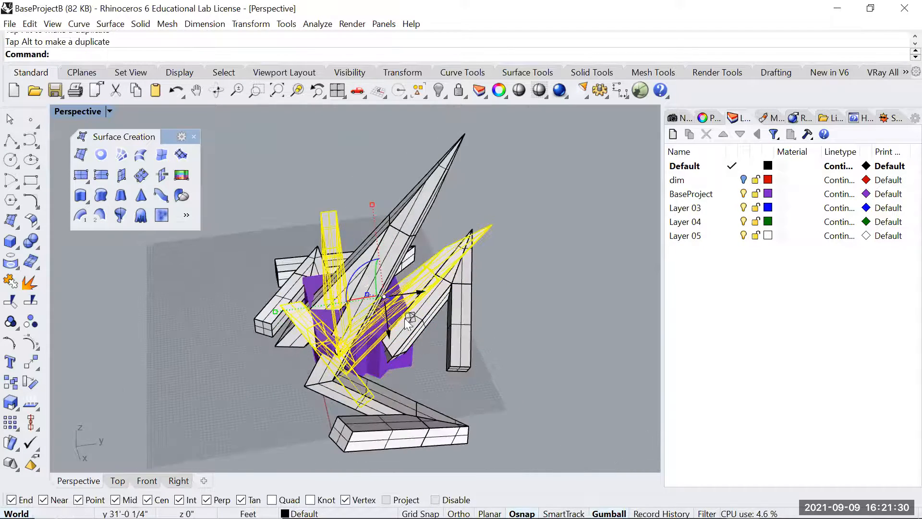
- Place a fourth zigzag solid, copied from the third, through the purple box using the Perspective and Top views
{"action": "left_click_drag", "start_coordinate": [417, 292], "coordinate": [291, 350]}
{"action": "key", "text": "ctrl+F1"}
{"action": "left_click_drag", "start_coordinate": [315, 252], "coordinate": [390, 225]}
{"action": "key", "text": "ctrl+F2"}
{"action": "key", "text": "ctrl+F3"}
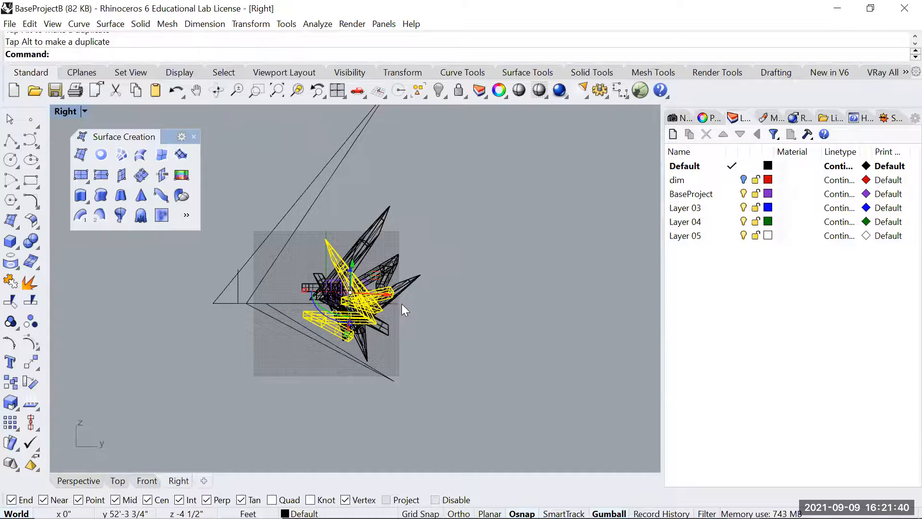
{"action": "key", "text": "ctrl+F4"}
{"action": "key", "text": "Escape"}
- Subtract all the zigzag solids from the purple box with BooleanDifference
{"action": "mouse_move", "coordinate": [457, 310]}
{"action": "right_mouse_down"}
{"action": "mouse_move", "coordinate": [403, 314]}
{"action": "mouse_move", "coordinate": [253, 285]}
{"action": "mouse_move", "coordinate": [207, 288]}
{"action": "mouse_move", "coordinate": [276, 285]}
{"action": "right_mouse_up"}
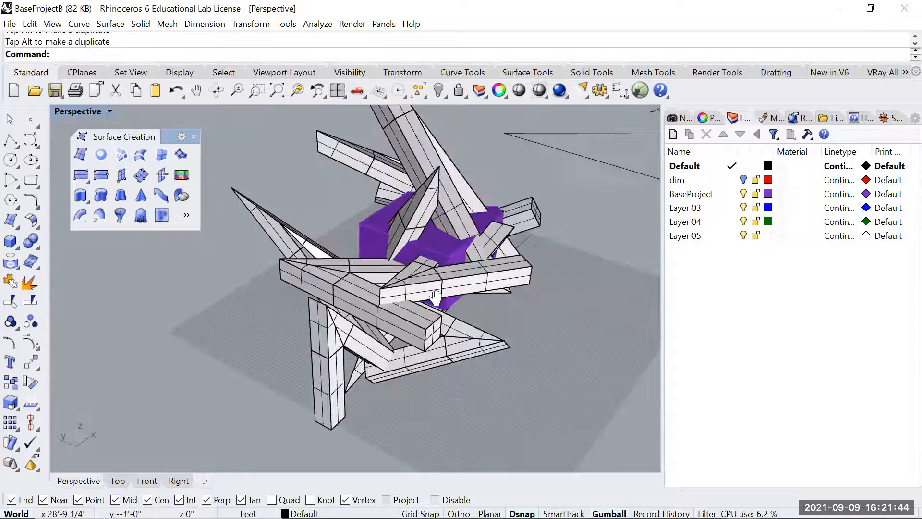
{"action": "right_click_drag", "start_coordinate": [435, 296], "coordinate": [337, 287]}
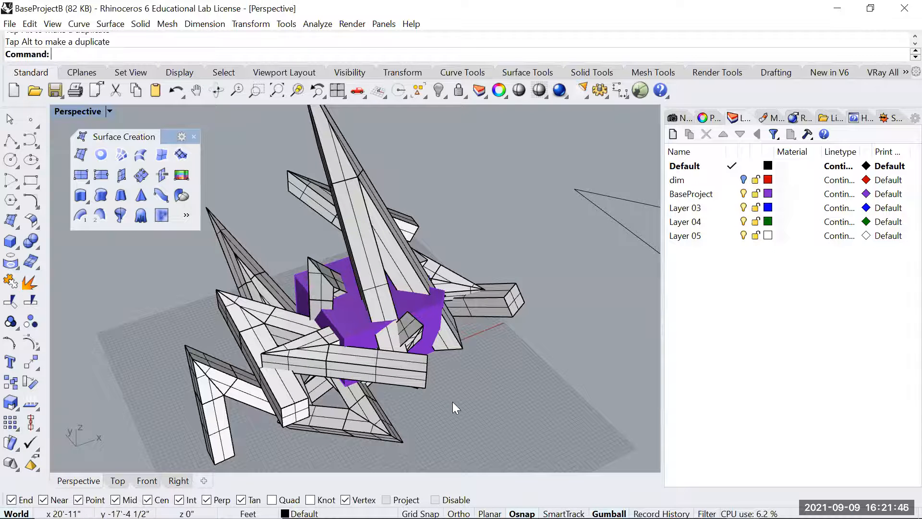
{"action": "type", "text": "BooleanDifference"}
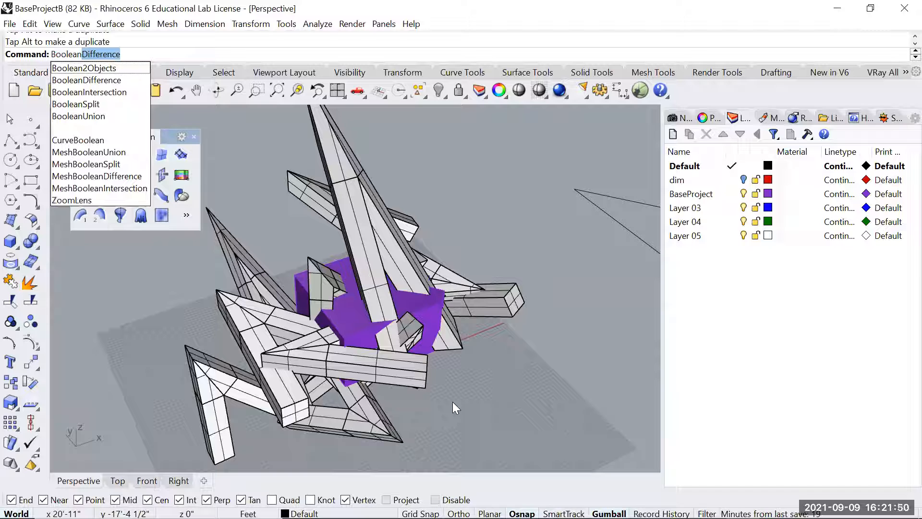
{"action": "key", "text": "Return"}
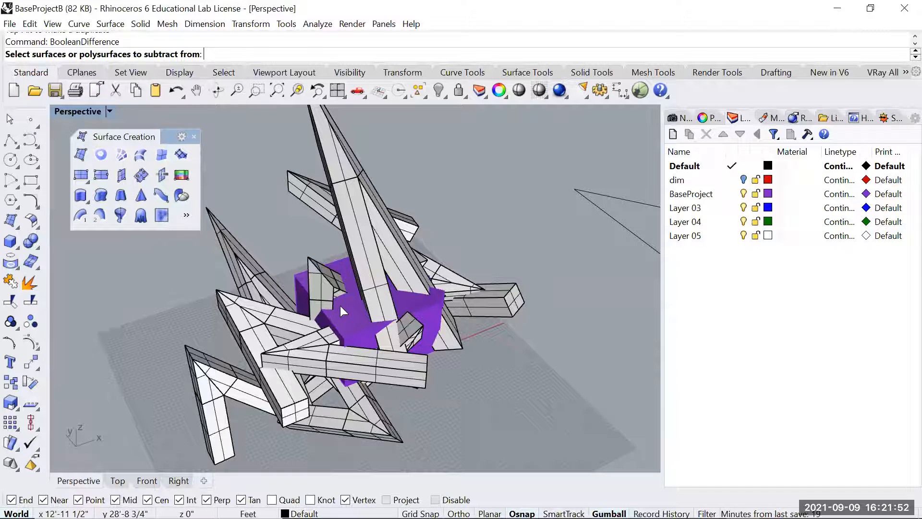
{"action": "left_click", "coordinate": [342, 308]}
{"action": "key", "text": "Return"}
{"action": "left_click_drag", "start_coordinate": [461, 210], "coordinate": [304, 410]}
{"action": "key", "text": "Return"}
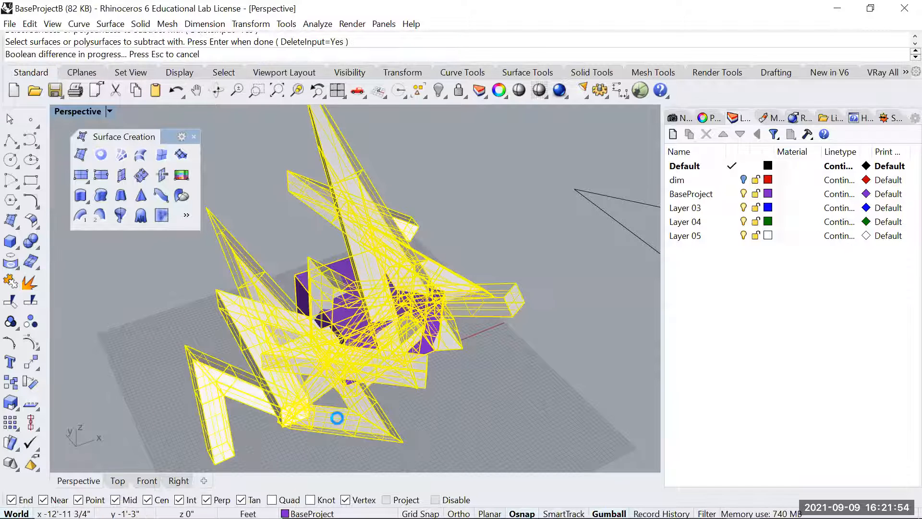
{"action": "left_click", "coordinate": [519, 317]}
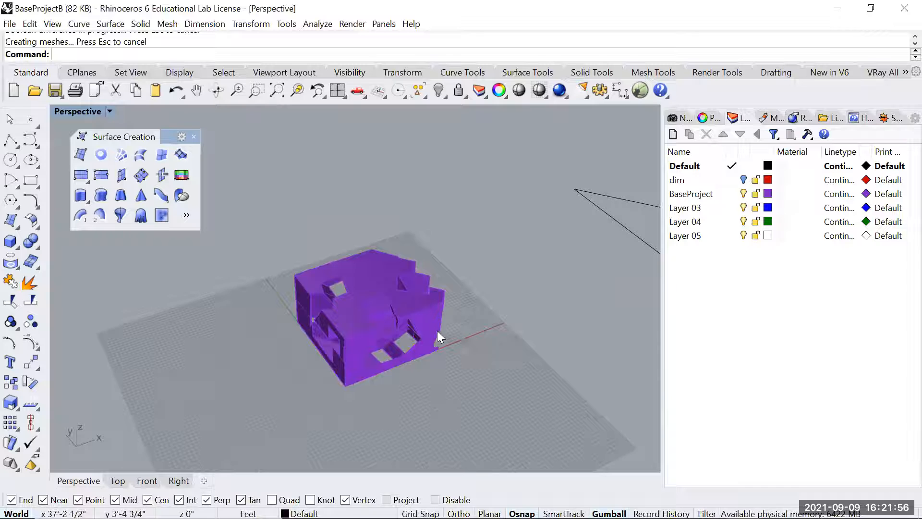
- Inspect the carved purple box up close and undo the Boolean difference
{"action": "scroll", "coordinate": [437, 331], "scroll_direction": "up", "scroll_amount": 10}
{"action": "right_click_drag", "start_coordinate": [215, 301], "coordinate": [487, 347]}
{"action": "scroll", "coordinate": [417, 266], "scroll_direction": "down", "scroll_amount": 7}
{"action": "scroll", "coordinate": [336, 324], "scroll_direction": "down", "scroll_amount": 4}
{"action": "key", "text": "ctrl+z"}
{"action": "key", "text": "Escape"}
- Intersect the purple box with all the zigzag solids using BooleanIntersection
{"action": "type", "text": "Boo"}
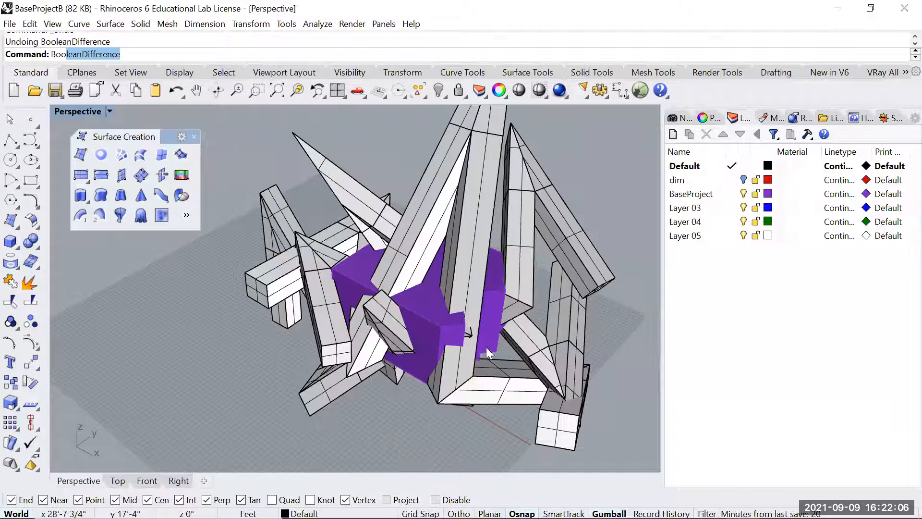
{"action": "type", "text": "leanIntersectio"}
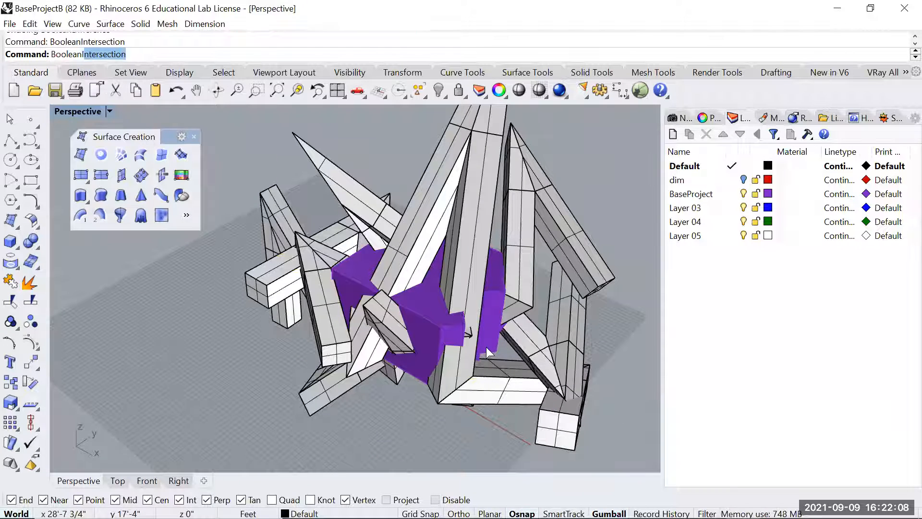
{"action": "key", "text": "Return"}
{"action": "left_click", "coordinate": [478, 321]}
{"action": "key", "text": "Return"}
{"action": "left_click_drag", "start_coordinate": [591, 194], "coordinate": [273, 380]}
{"action": "key", "text": "Return"}
{"action": "key", "text": "Return"}
- Delete two unwanted fragments from the intersected purple geometry
{"action": "right_click_drag", "start_coordinate": [501, 343], "coordinate": [479, 348]}
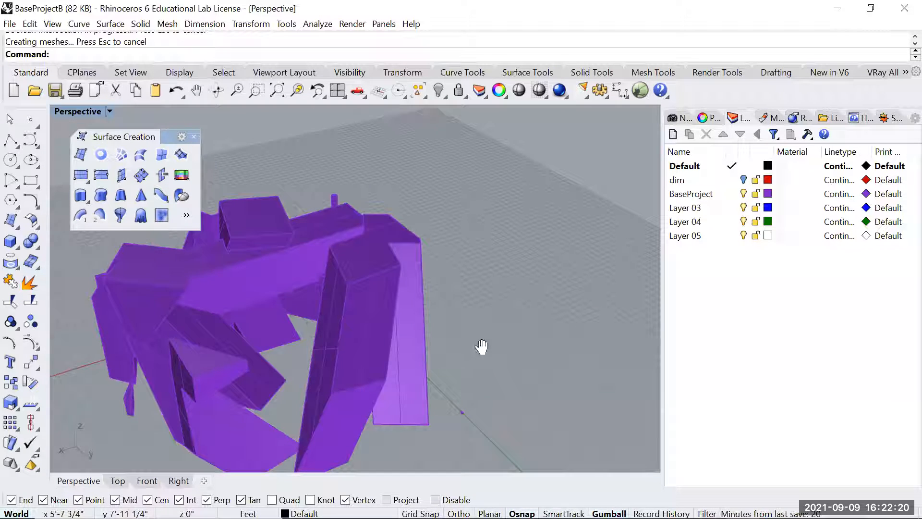
{"action": "scroll", "coordinate": [471, 362], "scroll_direction": "up", "scroll_amount": 5}
{"action": "left_click", "coordinate": [506, 323]}
{"action": "key", "text": "Delete"}
{"action": "right_click_drag", "start_coordinate": [571, 268], "coordinate": [388, 335]}
{"action": "left_click", "coordinate": [525, 268]}
{"action": "key", "text": "Delete"}
- Delete the old zigzag rail curve and its square profile curve
{"action": "left_click", "coordinate": [438, 309]}
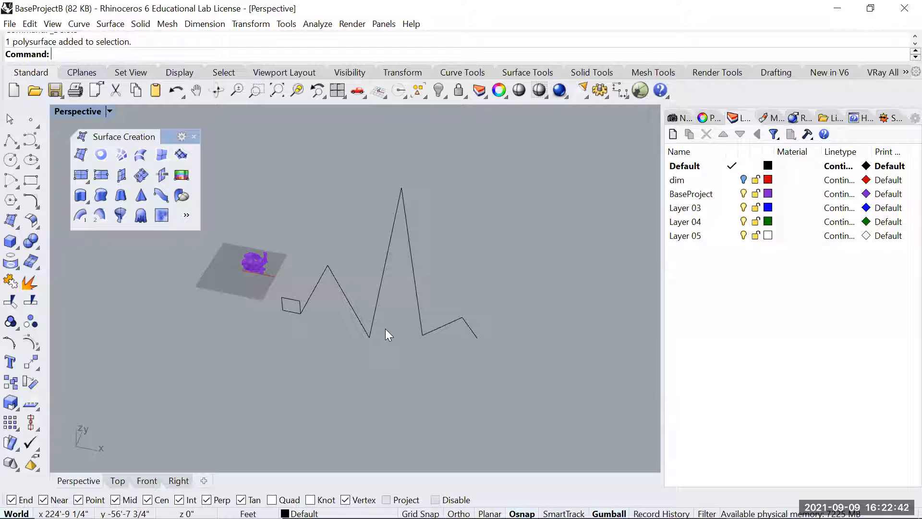
{"action": "left_click_drag", "start_coordinate": [286, 283], "coordinate": [285, 283]}
{"action": "key", "text": "Delete"}
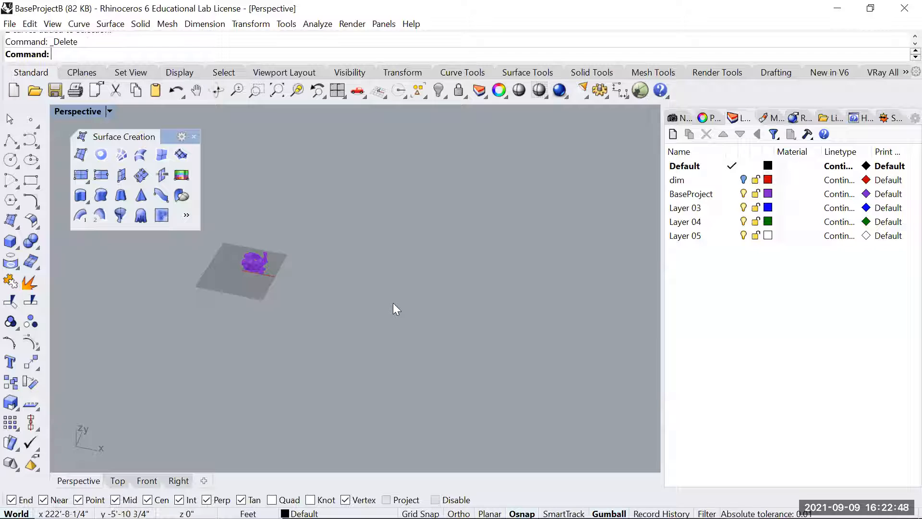
- Draw an open four-segment polyline beside the purple geometry in the Perspective view
{"action": "key", "text": "Return"}
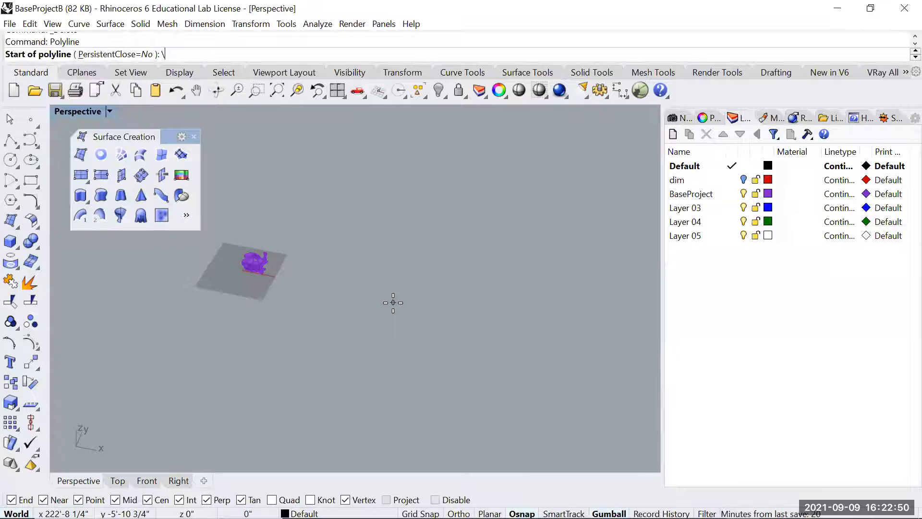
{"action": "left_click", "coordinate": [364, 365]}
{"action": "left_click", "coordinate": [449, 298]}
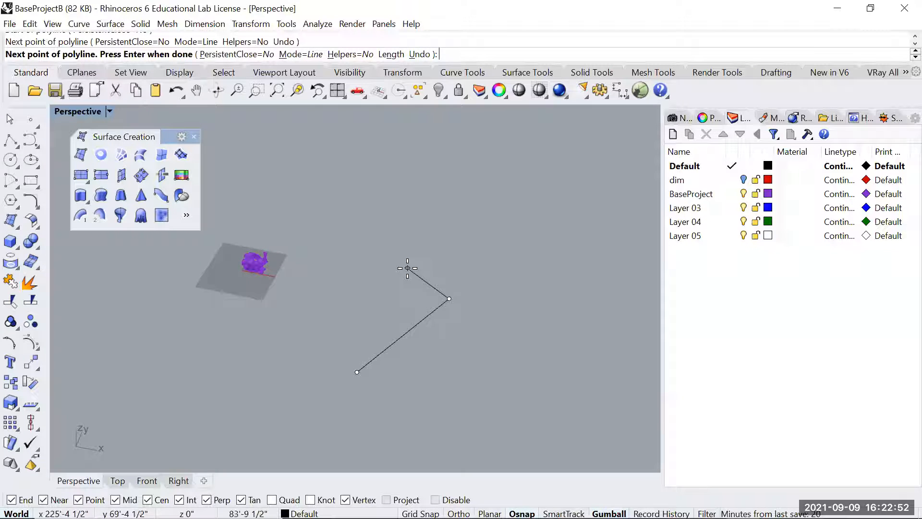
{"action": "left_click", "coordinate": [407, 268]}
{"action": "left_click", "coordinate": [326, 263]}
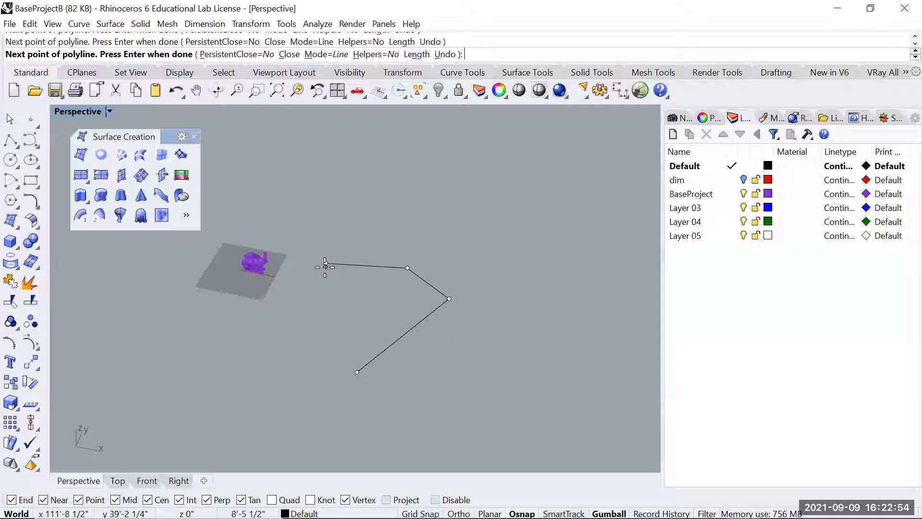
{"action": "left_click", "coordinate": [306, 298]}
{"action": "key", "text": "Return"}
- Draw a closed seven-sided L-shaped polyline profile in the Front view, beside the open four-segment polyline
{"action": "right_click_drag", "start_coordinate": [324, 318], "coordinate": [362, 328]}
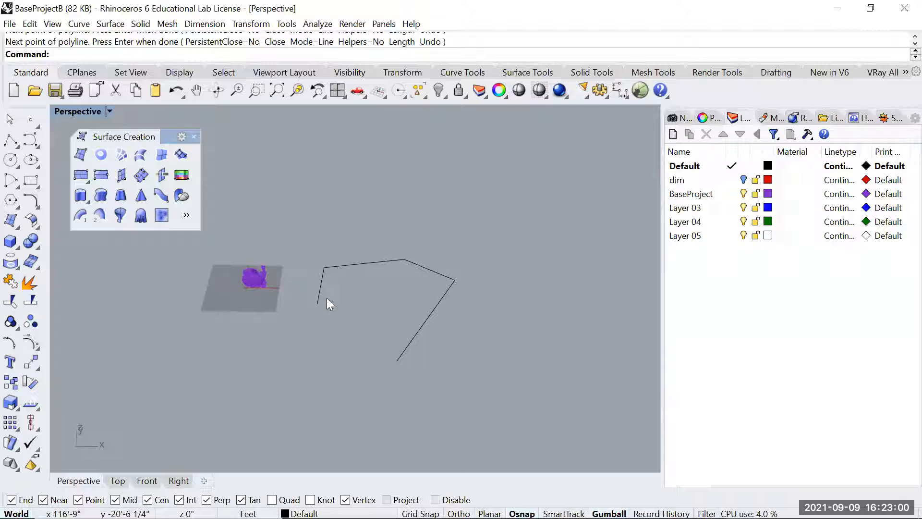
{"action": "key", "text": "ctrl+Tab"}
{"action": "key", "text": "ctrl+Tab"}
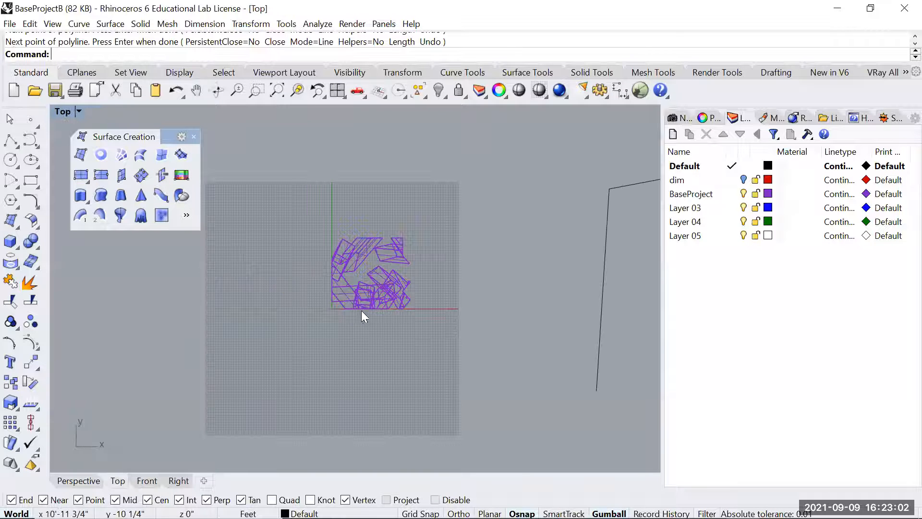
{"action": "scroll", "coordinate": [414, 311], "scroll_direction": "down", "scroll_amount": 8}
{"action": "right_click_drag", "start_coordinate": [500, 311], "coordinate": [348, 336]}
{"action": "type", "text": "Polyline"}
{"action": "key", "text": "Return"}
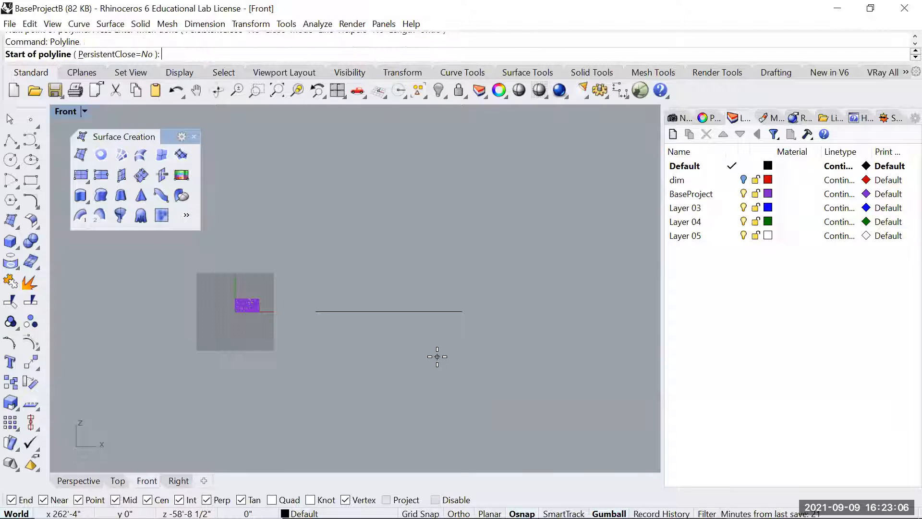
{"action": "scroll", "coordinate": [483, 307], "scroll_direction": "up", "scroll_amount": 8}
{"action": "left_click", "coordinate": [482, 309]}
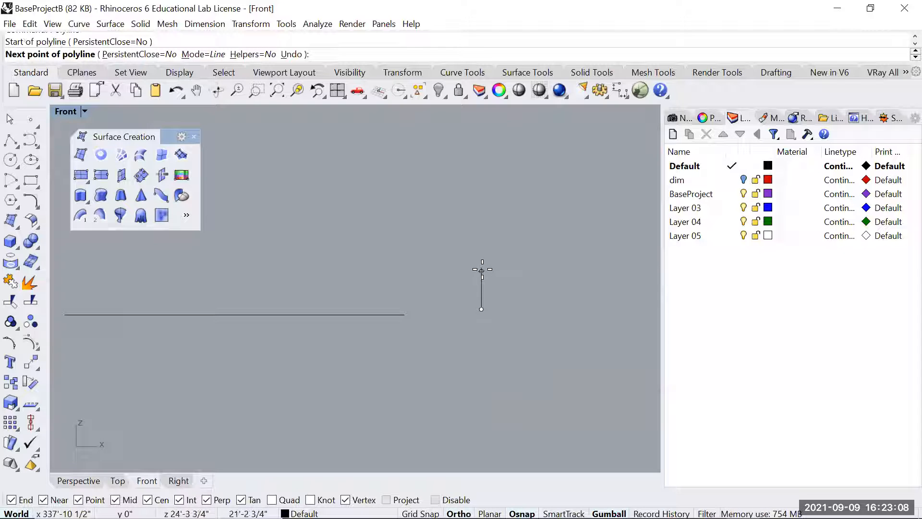
{"action": "left_click", "coordinate": [482, 255]}
{"action": "scroll", "coordinate": [486, 254], "scroll_direction": "up", "scroll_amount": 3}
{"action": "left_click", "coordinate": [487, 254]}
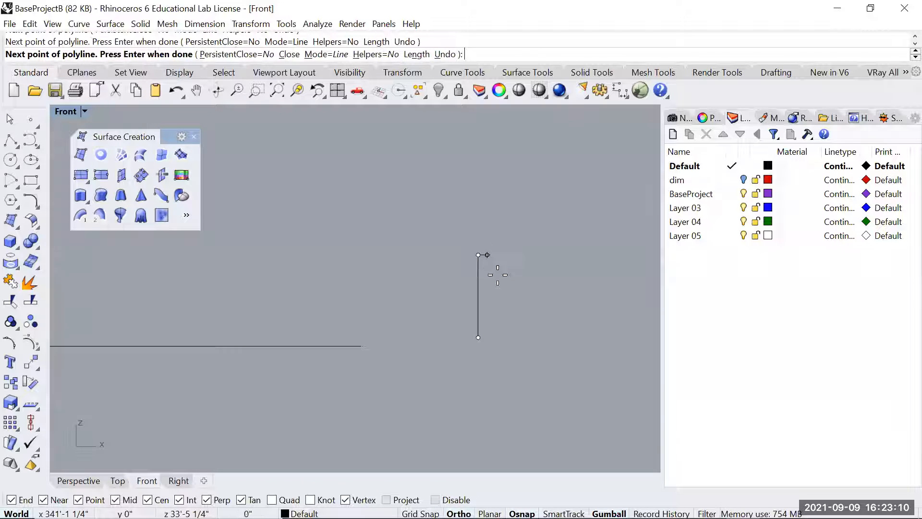
{"action": "left_click", "coordinate": [496, 308]}
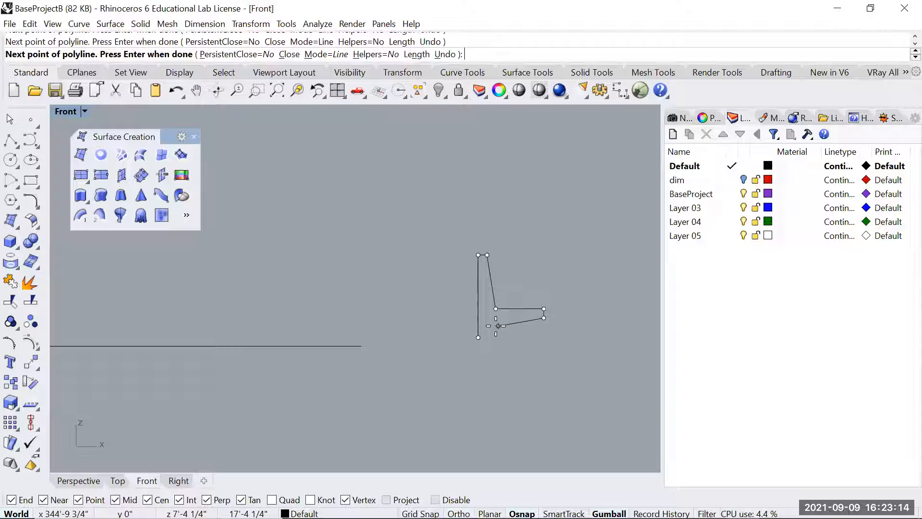
{"action": "scroll", "coordinate": [492, 330], "scroll_direction": "up", "scroll_amount": 5}
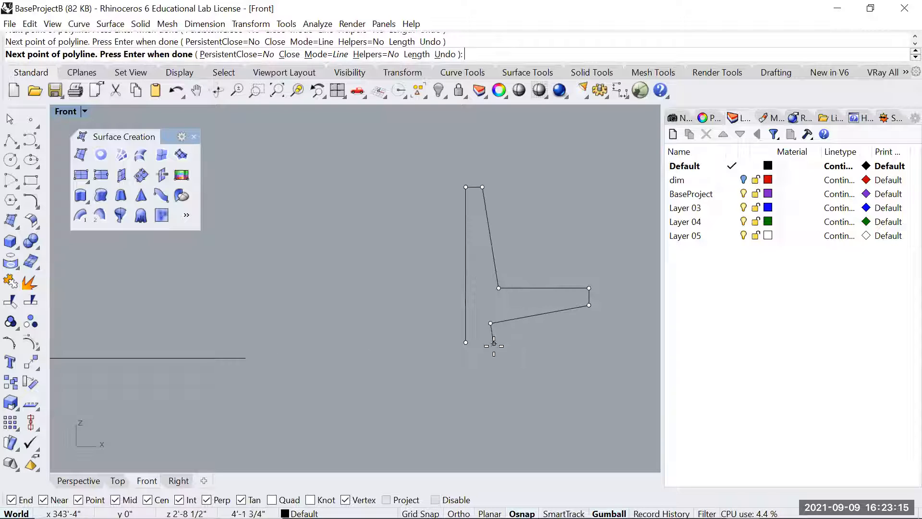
{"action": "left_click", "coordinate": [466, 342]}
{"action": "scroll", "coordinate": [511, 371], "scroll_direction": "down", "scroll_amount": 5}
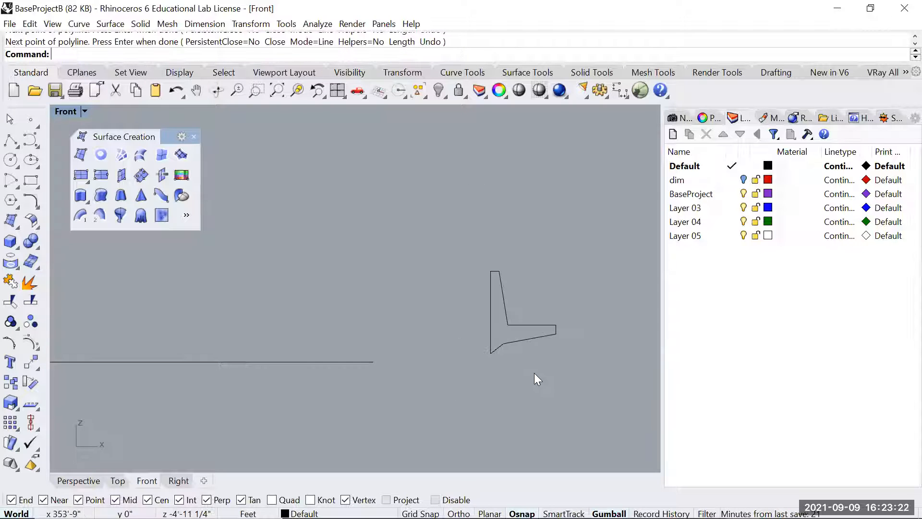
- Move the L-shaped profile from its lowest corner onto the endpoint of the open polyline's short segment in the Perspective view
{"action": "key", "text": "ctrl+Tab"}
{"action": "key", "text": "ctrl+Tab"}
{"action": "left_click", "coordinate": [489, 289]}
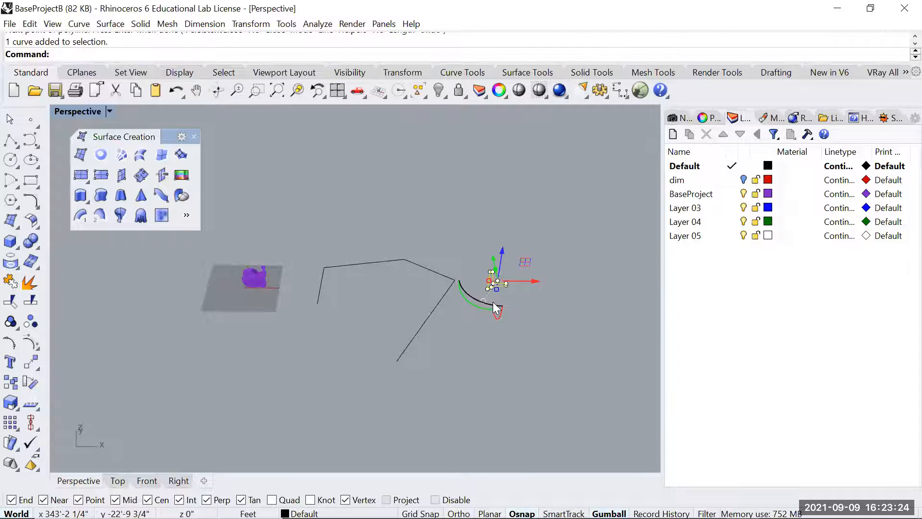
{"action": "scroll", "coordinate": [492, 301], "scroll_direction": "up", "scroll_amount": 7}
{"action": "type", "text": "m"}
{"action": "key", "text": "Return"}
{"action": "left_click", "coordinate": [481, 269]}
{"action": "scroll", "coordinate": [481, 270], "scroll_direction": "down", "scroll_amount": 5}
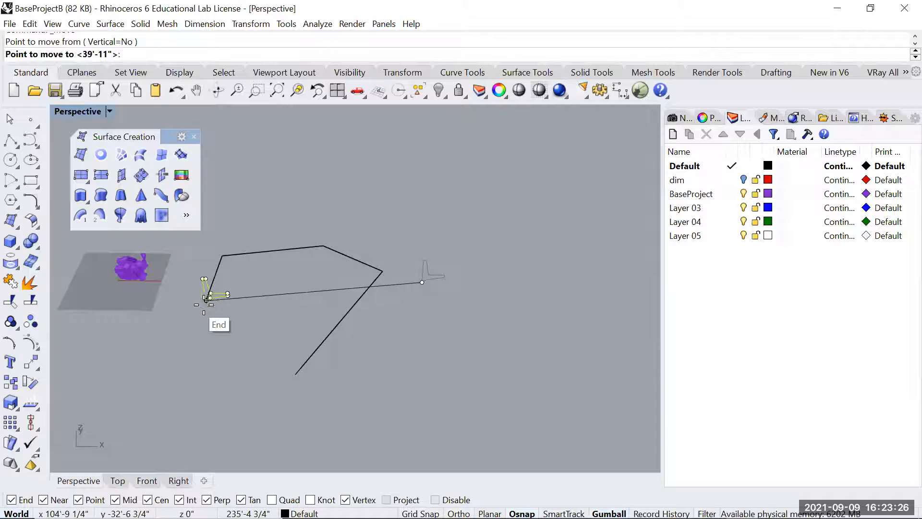
{"action": "left_click", "coordinate": [206, 299]}
{"action": "left_click", "coordinate": [280, 373]}
- Sweep the L-shaped profile along the open polyline rail with Sweep1, keeping the default seam and sweep options
{"action": "right_click_drag", "start_coordinate": [270, 335], "coordinate": [416, 377]}
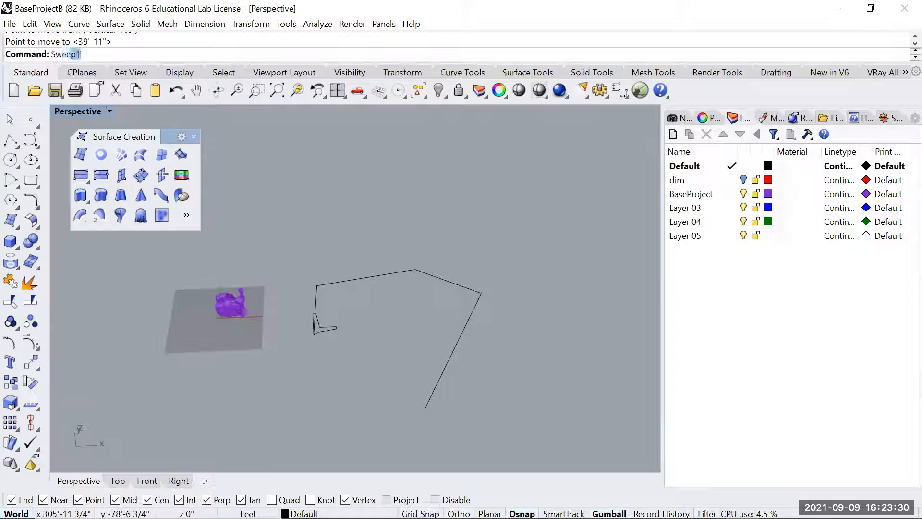
{"action": "key", "text": "Return"}
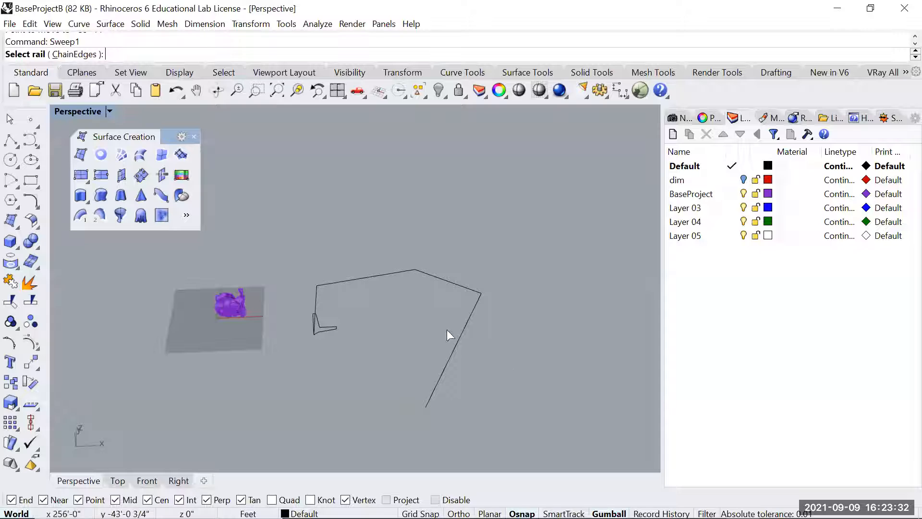
{"action": "left_click", "coordinate": [321, 290]}
{"action": "left_click", "coordinate": [329, 326]}
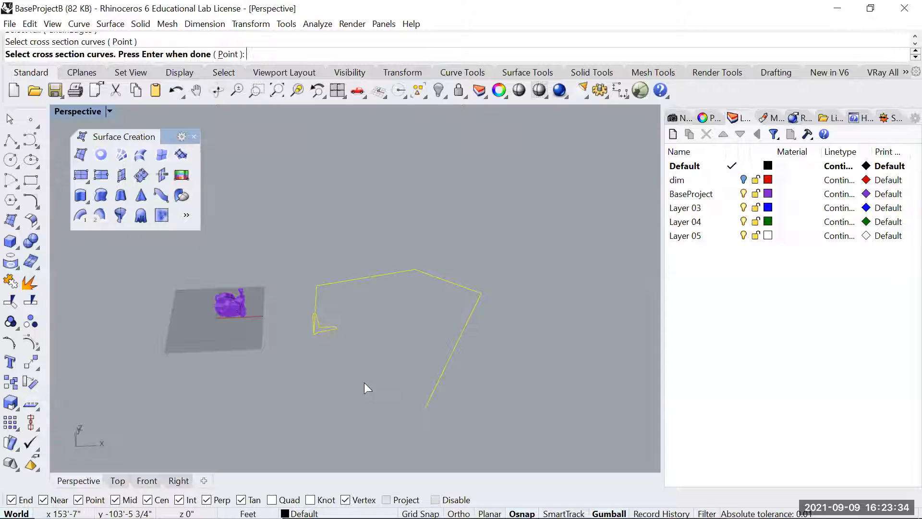
{"action": "key", "text": "Return"}
{"action": "key", "text": "Return"}
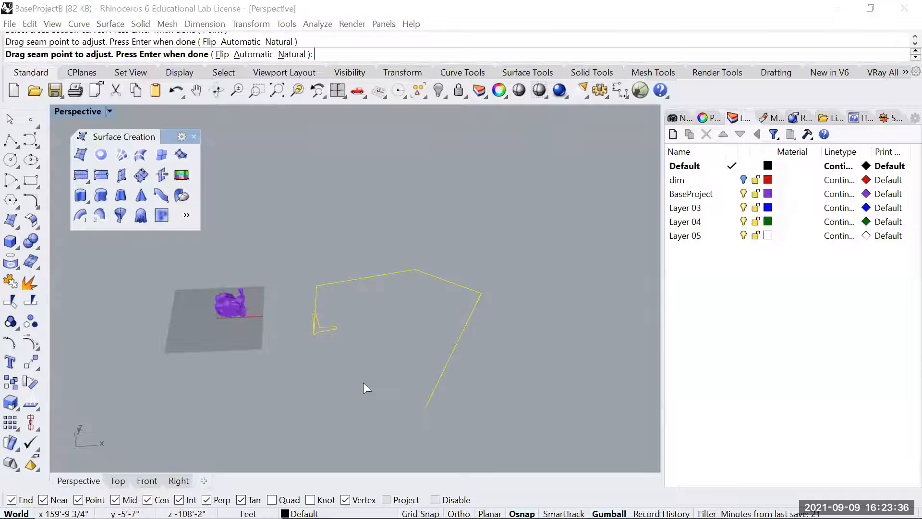
{"action": "left_click", "coordinate": [791, 335]}
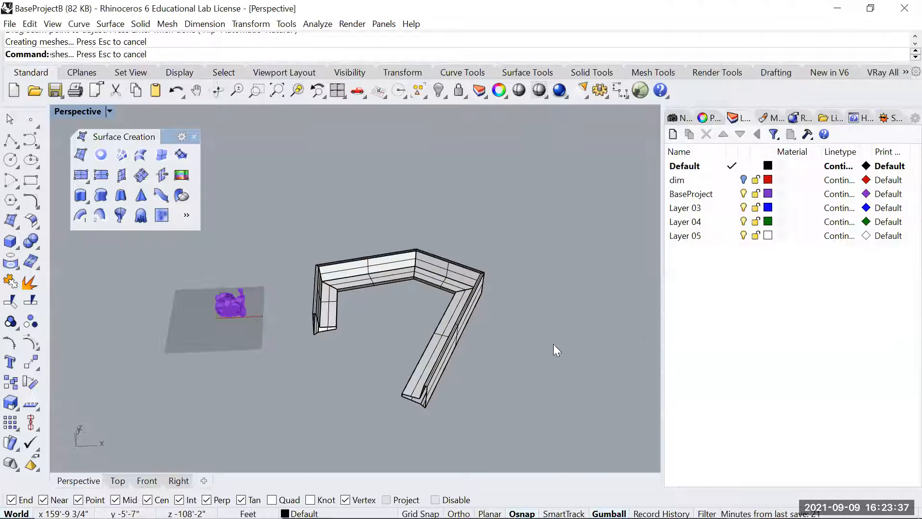
- Cap the open ends of the swept L-shaped polysurface and move it along the X axis away from its source curves
{"action": "left_click", "coordinate": [445, 326]}
{"action": "key", "text": "Return"}
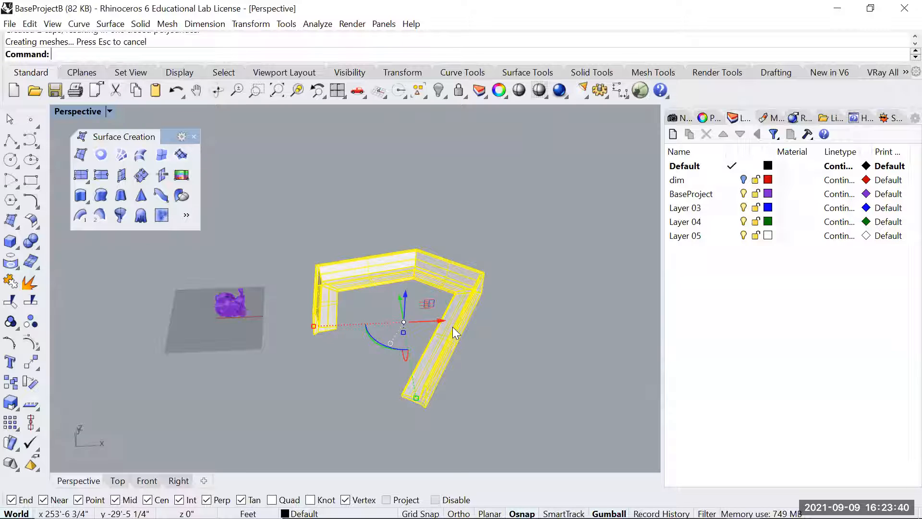
{"action": "left_click_drag", "start_coordinate": [431, 320], "coordinate": [605, 320]}
{"action": "left_click", "coordinate": [453, 353]}
{"action": "right_click_drag", "start_coordinate": [530, 349], "coordinate": [460, 290], "text": "shift"}
{"action": "scroll", "coordinate": [453, 353], "scroll_direction": "up", "scroll_amount": 6}
{"action": "scroll", "coordinate": [381, 289], "scroll_direction": "down", "scroll_amount": 5}
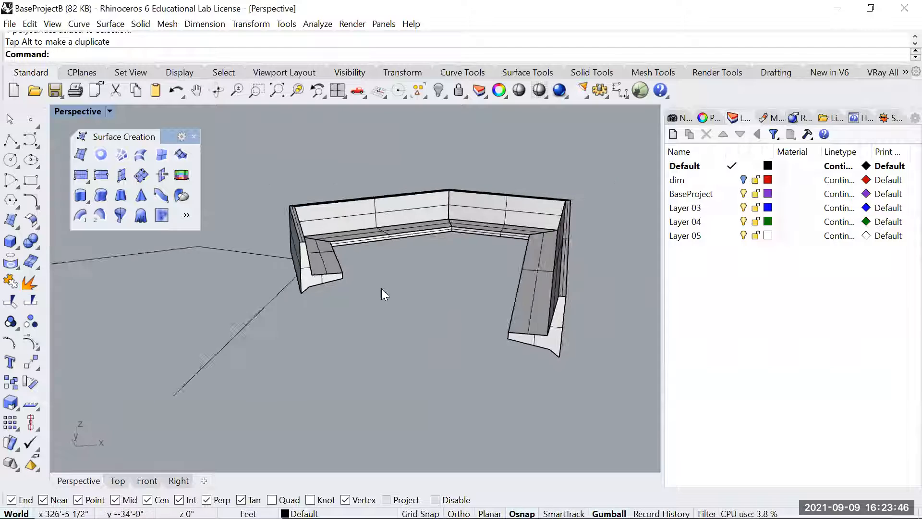
- Move the swept bench polysurface along the X axis, clear of its path and profile curves
{"action": "left_click", "coordinate": [394, 251]}
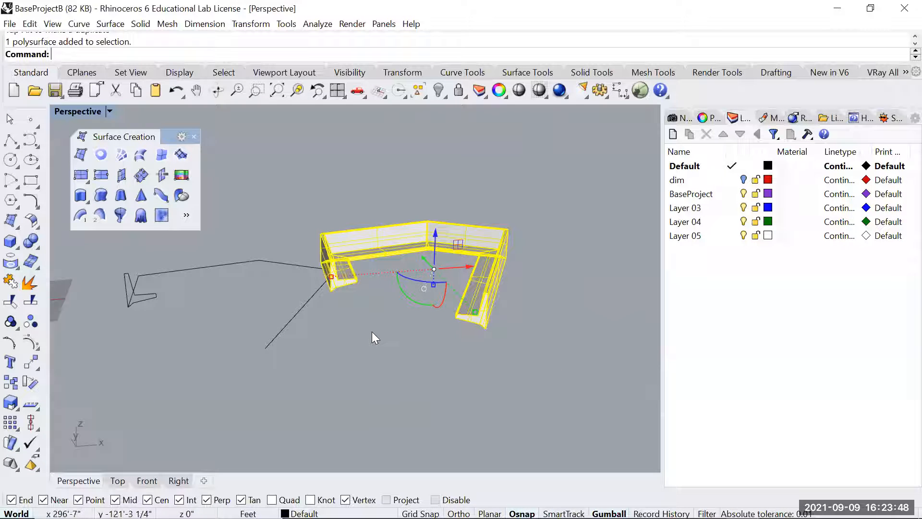
{"action": "left_click_drag", "start_coordinate": [467, 267], "coordinate": [568, 260]}
{"action": "left_click", "coordinate": [451, 317]}
{"action": "right_click_drag", "start_coordinate": [451, 316], "coordinate": [441, 340]}
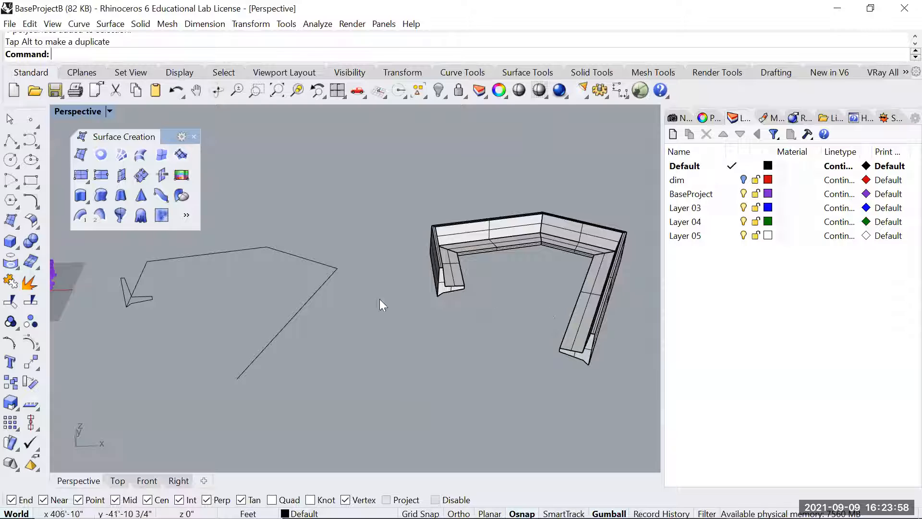
- Delete the swept bench polysurface standing beside the angular path curve
{"action": "right_click_drag", "start_coordinate": [191, 302], "coordinate": [268, 292], "text": "shift"}
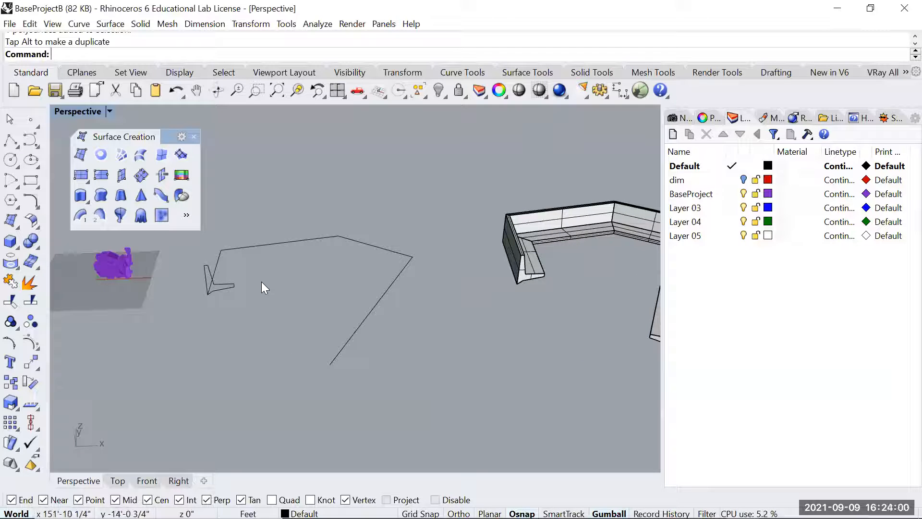
{"action": "left_click", "coordinate": [242, 243]}
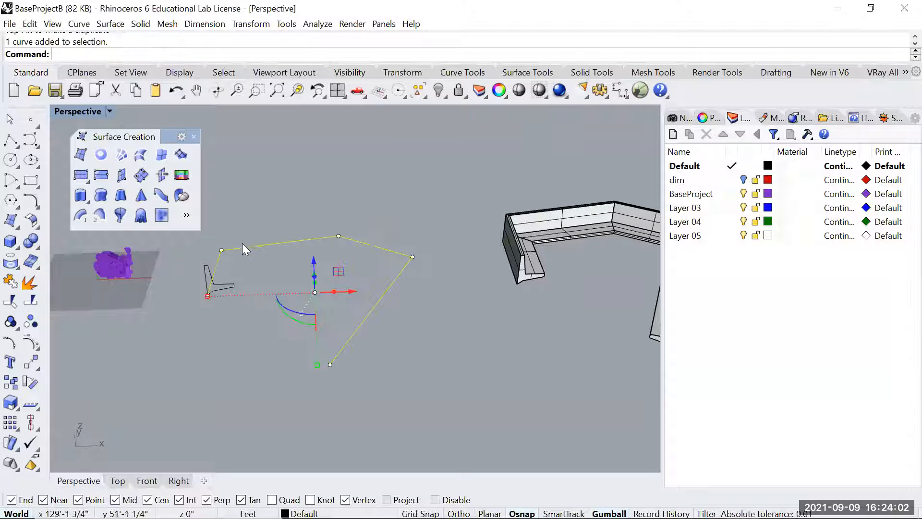
{"action": "left_click", "coordinate": [445, 374]}
{"action": "scroll", "coordinate": [445, 374], "scroll_direction": "down", "scroll_amount": 3}
{"action": "left_click", "coordinate": [376, 269]}
{"action": "key", "text": "Delete"}
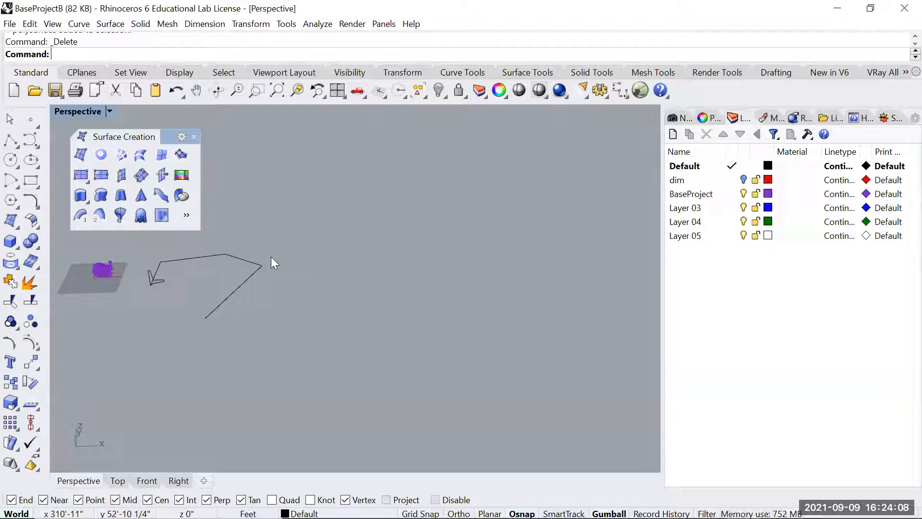
- Draw a wavy degree-3 curve through seven control points in the empty ground area beside the bench path
{"action": "key", "text": "Return"}
{"action": "left_click", "coordinate": [358, 352]}
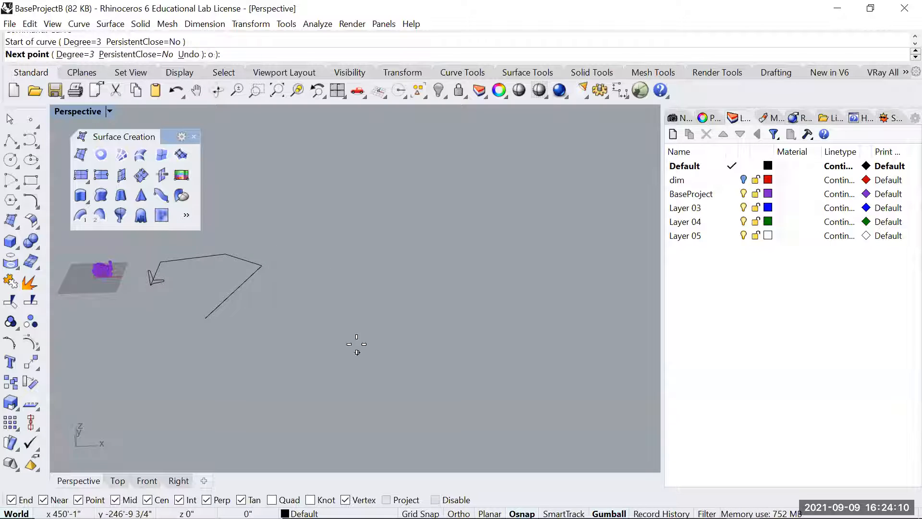
{"action": "left_click", "coordinate": [355, 314]}
{"action": "left_click", "coordinate": [335, 264]}
{"action": "left_click", "coordinate": [375, 234]}
{"action": "left_click", "coordinate": [366, 209]}
{"action": "left_click", "coordinate": [356, 169]}
{"action": "left_click", "coordinate": [367, 167]}
{"action": "key", "text": "Return"}
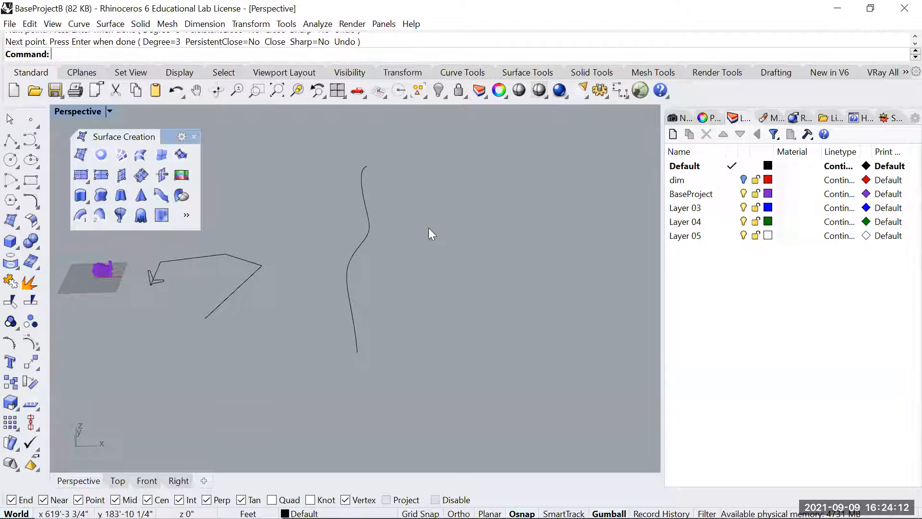
- Draw a second wavy curve with eight control points roughly parallel to the first as the other rail
{"action": "key", "text": "Return"}
{"action": "left_click", "coordinate": [452, 352]}
{"action": "left_click", "coordinate": [460, 314]}
{"action": "left_click", "coordinate": [466, 250]}
{"action": "left_click", "coordinate": [458, 242]}
{"action": "left_click", "coordinate": [461, 192]}
{"action": "left_click", "coordinate": [479, 181]}
{"action": "left_click", "coordinate": [477, 150]}
{"action": "left_click", "coordinate": [473, 135]}
{"action": "key", "text": "Return"}
- Draw a wavy seven-point cross-section curve in the Front view, above the two rail curves
{"action": "key", "text": "ctrl+Tab"}
{"action": "key", "text": "ctrl+Tab"}
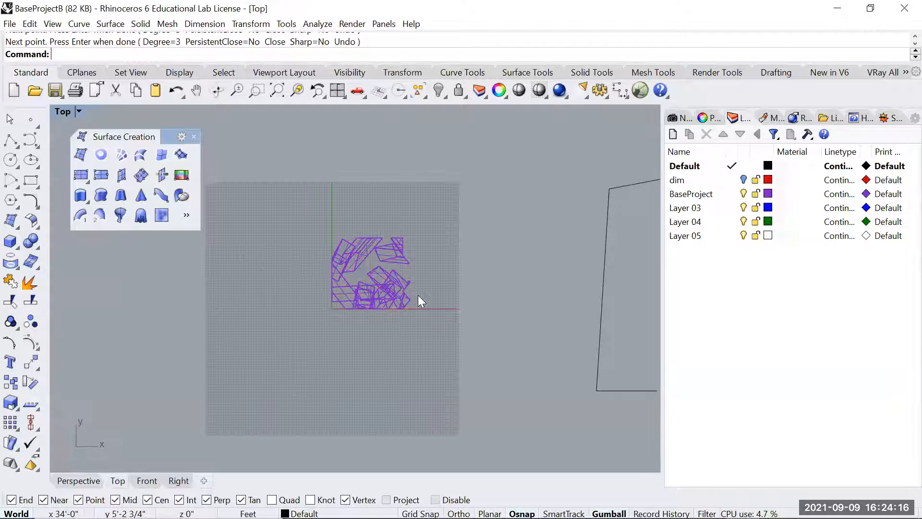
{"action": "scroll", "coordinate": [454, 310], "scroll_direction": "down", "scroll_amount": 8}
{"action": "key", "text": "Return"}
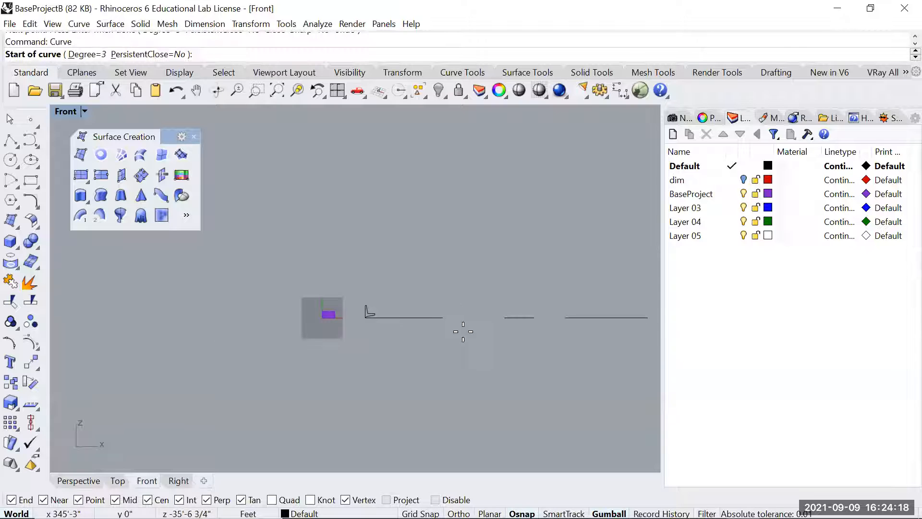
{"action": "right_click_drag", "start_coordinate": [520, 299], "coordinate": [378, 303]}
{"action": "left_click", "coordinate": [371, 283]}
{"action": "left_click", "coordinate": [418, 251]}
{"action": "left_click", "coordinate": [480, 269]}
{"action": "left_click", "coordinate": [535, 236]}
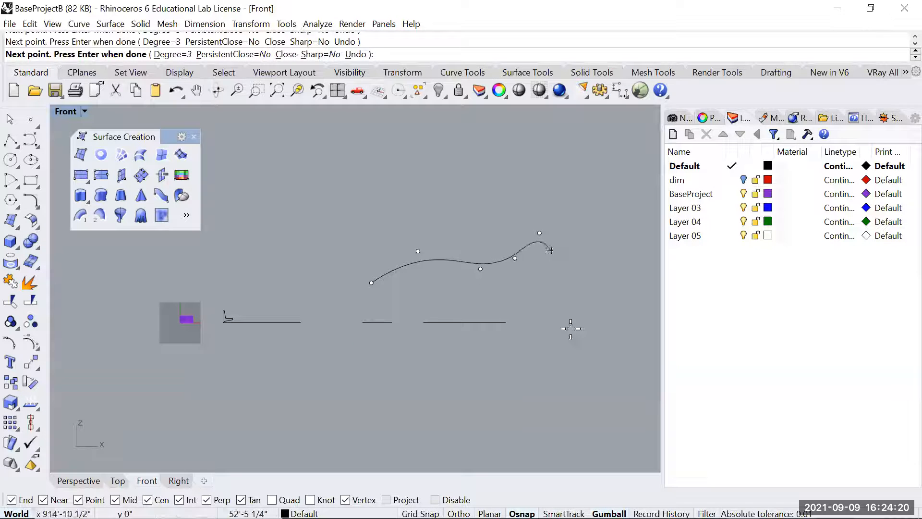
{"action": "left_click", "coordinate": [581, 329]}
{"action": "key", "text": "Return"}
- Move the wavy cross-section curve in the Perspective view so its start point meets the near end of the first rail
{"action": "key", "text": "ctrl+Tab"}
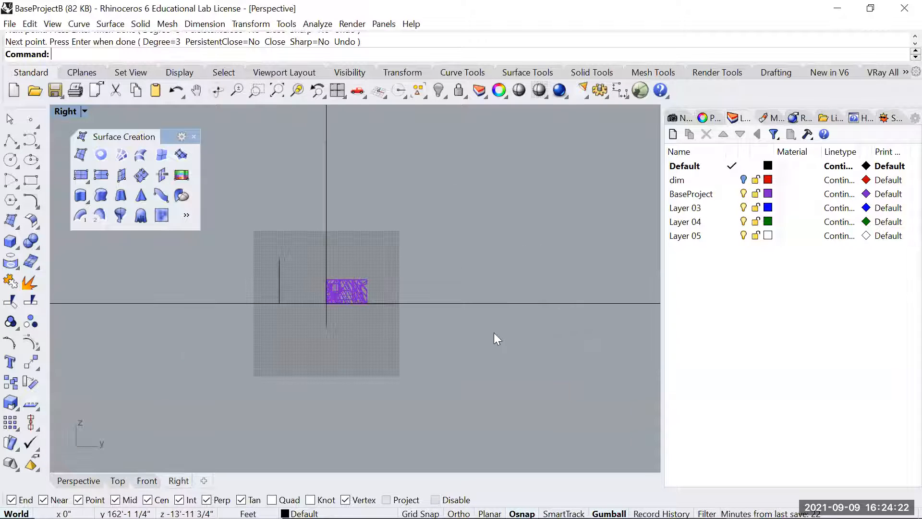
{"action": "key", "text": "ctrl+Tab"}
{"action": "left_click", "coordinate": [464, 190]}
{"action": "type", "text": "m"}
{"action": "key", "text": "Return"}
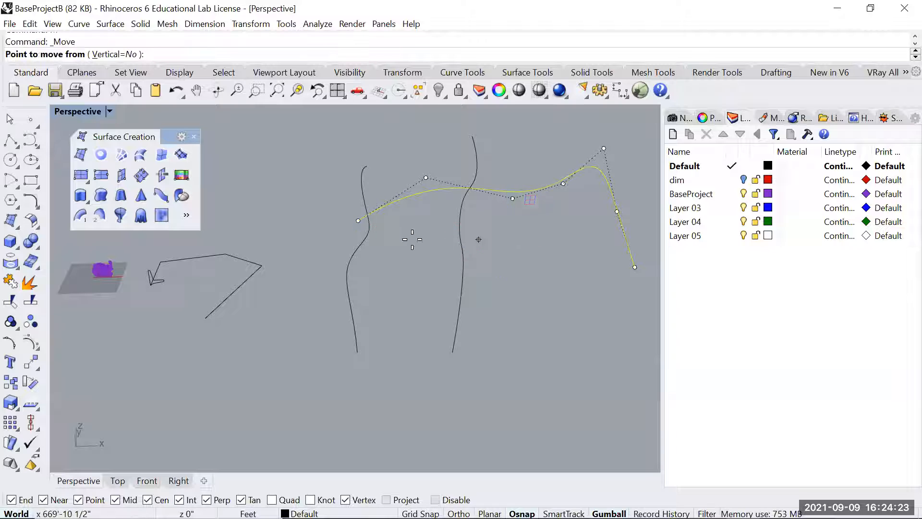
{"action": "left_click", "coordinate": [358, 220]}
{"action": "left_click", "coordinate": [357, 352]}
- Move the second rail curve so its near end snaps to the free end of the cross-section curve
{"action": "left_click_drag", "start_coordinate": [473, 214], "coordinate": [425, 267]}
{"action": "right_click_drag", "start_coordinate": [536, 312], "coordinate": [342, 298], "text": "shift"}
{"action": "type", "text": "m"}
{"action": "key", "text": "Return"}
{"action": "left_click", "coordinate": [258, 334]}
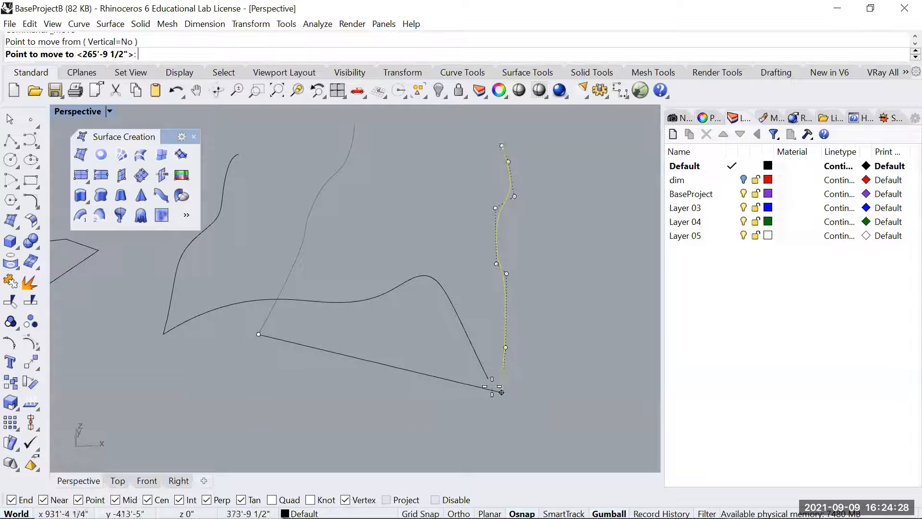
{"action": "left_click", "coordinate": [495, 387]}
- Raise a group of control points on the second rail curve so the rail varies in height
{"action": "right_click_drag", "start_coordinate": [495, 387], "coordinate": [509, 281]}
{"action": "left_click", "coordinate": [445, 268]}
{"action": "left_click", "coordinate": [307, 284]}
{"action": "right_click_drag", "start_coordinate": [336, 325], "coordinate": [463, 257]}
{"action": "left_click", "coordinate": [457, 258]}
{"action": "left_click_drag", "start_coordinate": [425, 212], "coordinate": [478, 287]}
{"action": "left_click_drag", "start_coordinate": [454, 214], "coordinate": [458, 174]}
{"action": "left_click", "coordinate": [450, 266]}
{"action": "key", "text": "Escape"}
- Sweep the wavy cross-section along both rail curves with Sweep 2 Rails, leaving the cross sections unchanged
{"action": "right_click_drag", "start_coordinate": [449, 266], "coordinate": [301, 288]}
{"action": "right_click", "coordinate": [433, 312]}
{"action": "left_click", "coordinate": [359, 245]}
{"action": "left_click", "coordinate": [482, 299]}
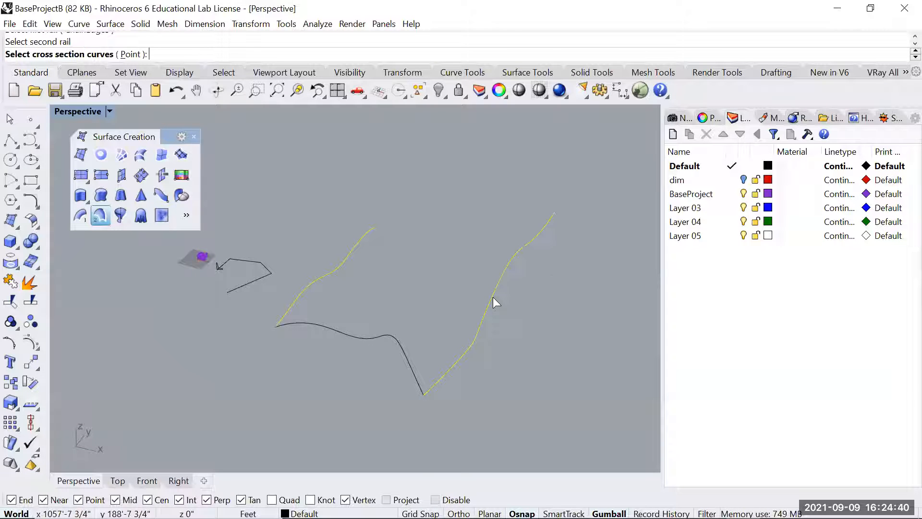
{"action": "right_click", "coordinate": [352, 376]}
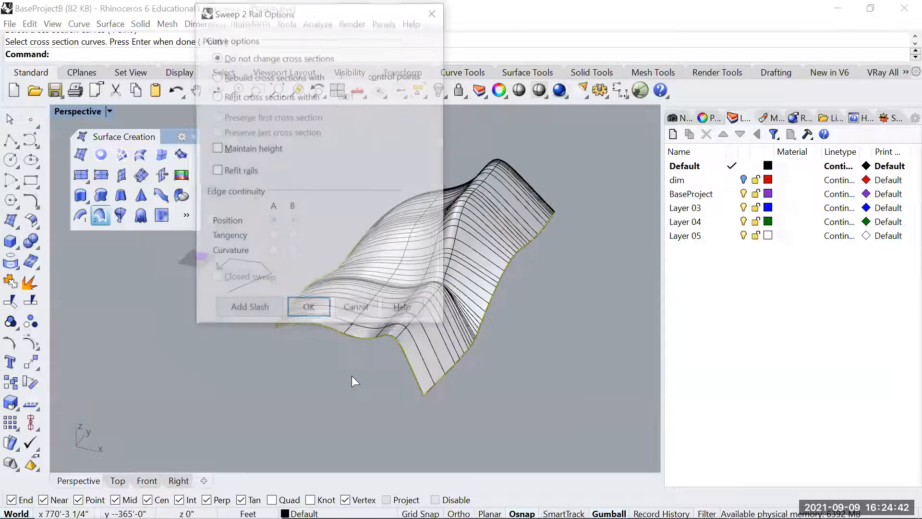
{"action": "left_click", "coordinate": [303, 310]}
- Delete the wavy swept surface from the rail and cross-section curves
{"action": "right_click_drag", "start_coordinate": [310, 377], "coordinate": [511, 329]}
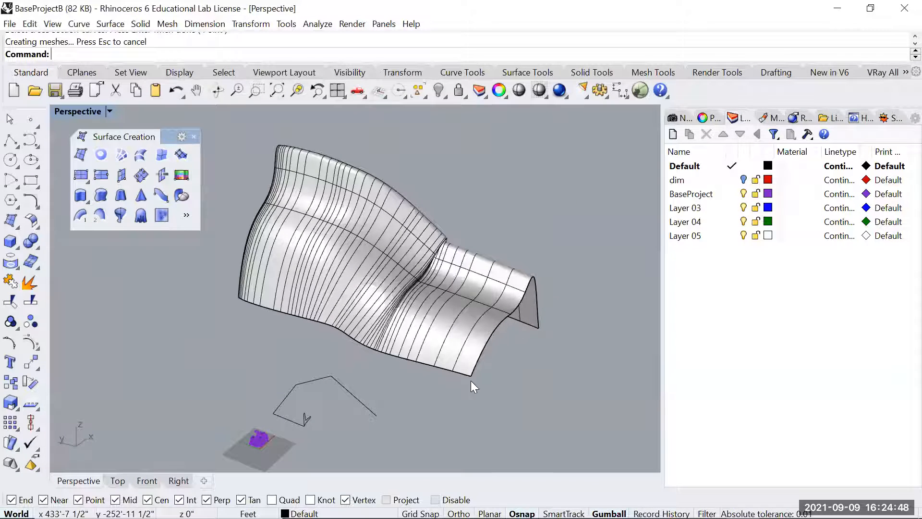
{"action": "right_click_drag", "start_coordinate": [284, 309], "coordinate": [354, 327]}
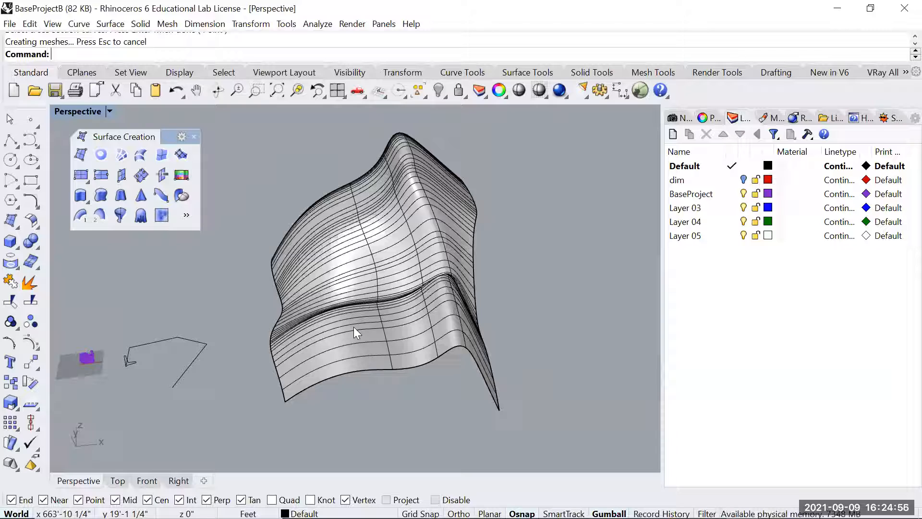
{"action": "left_click", "coordinate": [377, 306]}
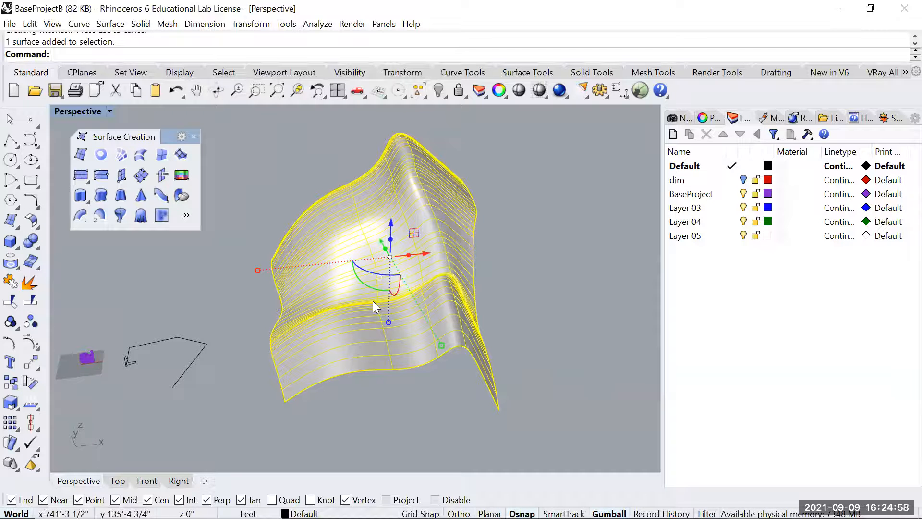
{"action": "key", "text": "Delete"}
{"action": "left_click_drag", "start_coordinate": [233, 418], "coordinate": [511, 302]}
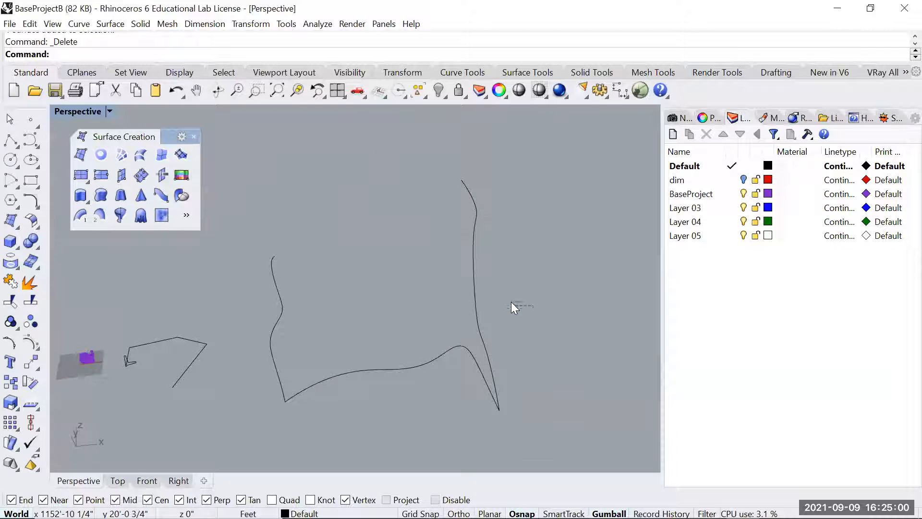
- Copy the angular bench path from its start point to the top corner of the bench profile
{"action": "right_click_drag", "start_coordinate": [170, 396], "coordinate": [344, 287], "text": "shift"}
{"action": "scroll", "coordinate": [322, 291], "scroll_direction": "up", "scroll_amount": 10}
{"action": "left_click", "coordinate": [313, 242]}
{"action": "type", "text": "copy"}
{"action": "key", "text": "Return"}
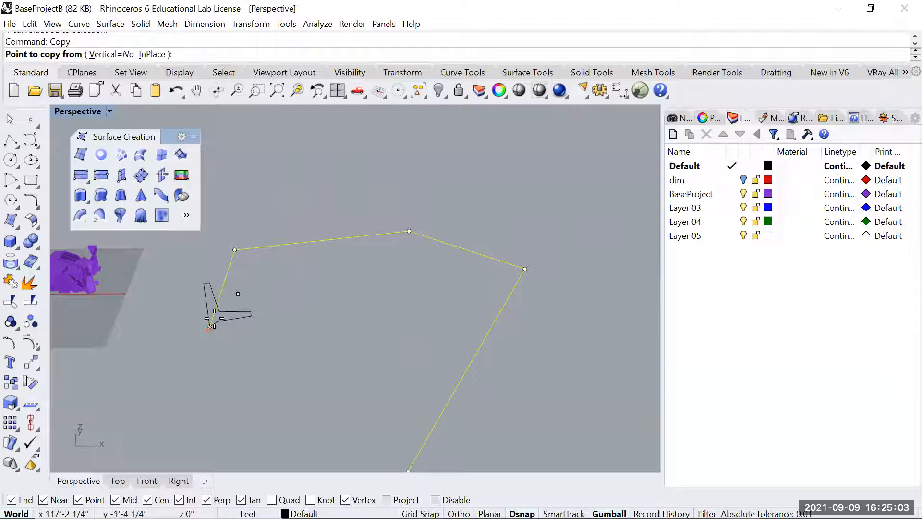
{"action": "left_click", "coordinate": [210, 326]}
{"action": "left_click", "coordinate": [204, 284]}
{"action": "key", "text": "Return"}
- Vary the copied upper path's height by raising its back corner point and lowering its free end
{"action": "left_click", "coordinate": [287, 207]}
{"action": "scroll", "coordinate": [290, 214], "scroll_direction": "down", "scroll_amount": 3}
{"action": "left_click", "coordinate": [379, 195]}
{"action": "left_click_drag", "start_coordinate": [381, 166], "coordinate": [385, 141]}
{"action": "mouse_move", "coordinate": [354, 336]}
{"action": "left_mouse_down"}
{"action": "mouse_move", "coordinate": [373, 363]}
{"action": "mouse_move", "coordinate": [368, 344]}
{"action": "left_mouse_up"}
{"action": "key", "text": "Escape"}
{"action": "right_click_drag", "start_coordinate": [353, 339], "coordinate": [320, 341], "text": "shift"}
- Sweep the closed bench profile along the lower and upper paths with Sweep 2 Rails
{"action": "left_click", "coordinate": [99, 215]}
{"action": "left_click", "coordinate": [209, 291]}
{"action": "left_click", "coordinate": [192, 267]}
{"action": "left_click", "coordinate": [186, 323]}
{"action": "key", "text": "Return"}
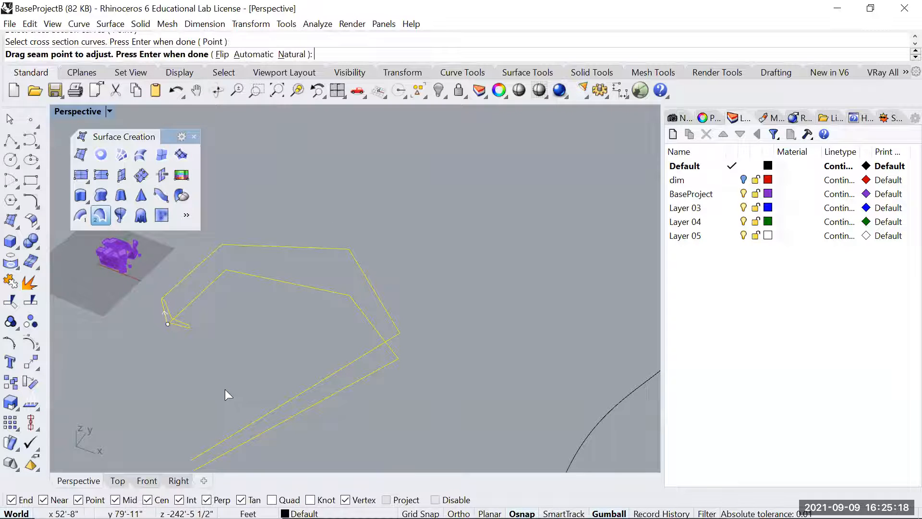
{"action": "key", "text": "Return"}
{"action": "left_click", "coordinate": [313, 313]}
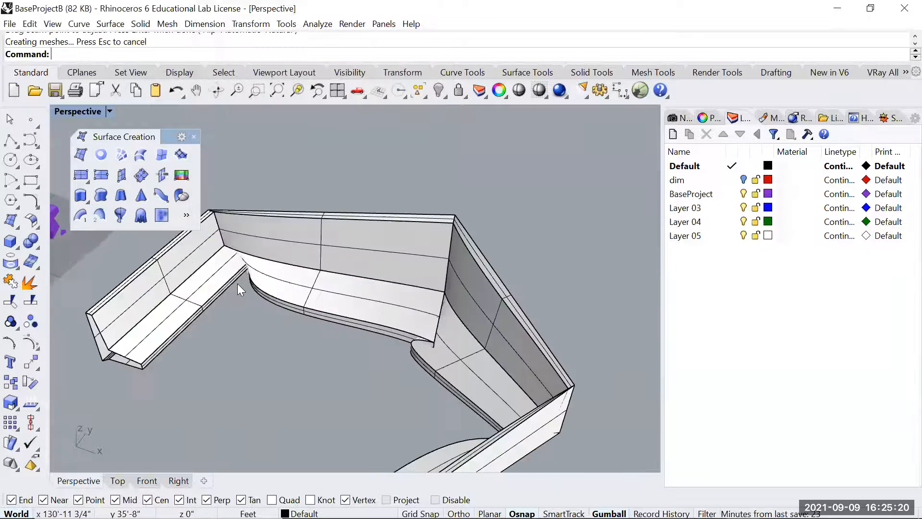
- Examine the distorted seat edges of the swept bench and undo the two-rail sweep
{"action": "scroll", "coordinate": [238, 283], "scroll_direction": "down", "scroll_amount": 5}
{"action": "right_click_drag", "start_coordinate": [409, 291], "coordinate": [457, 293]}
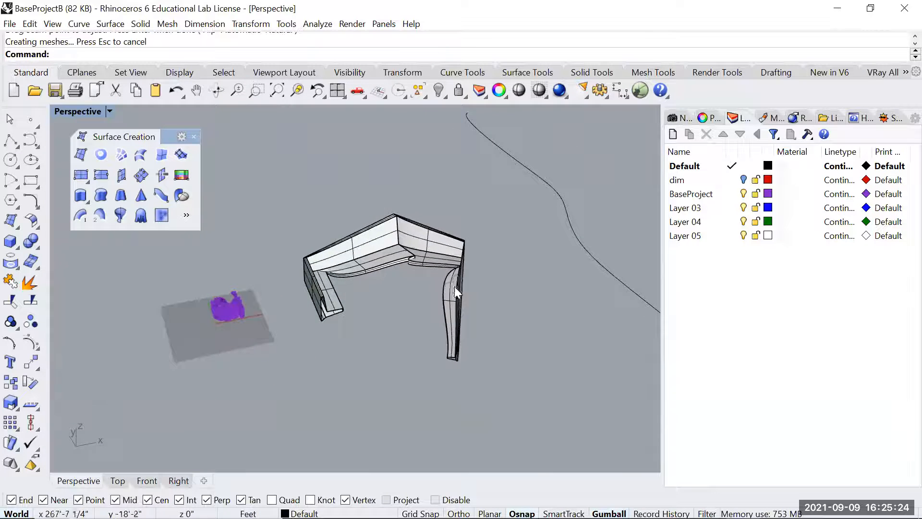
{"action": "scroll", "coordinate": [384, 261], "scroll_direction": "up", "scroll_amount": 5}
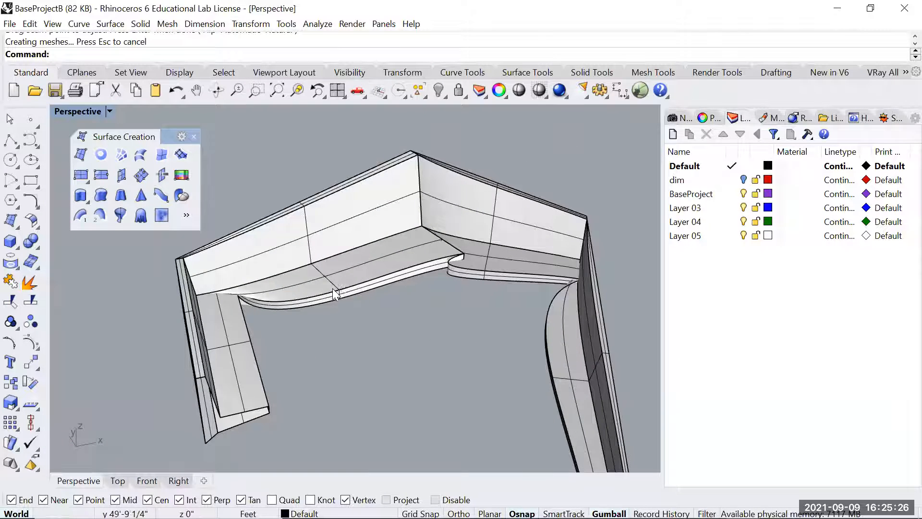
{"action": "key", "text": "ctrl+z"}
- Try the two-rail sweep of the bench profile again along both paths, accepting its seam point
{"action": "right_click_drag", "start_coordinate": [322, 305], "coordinate": [269, 262]}
{"action": "left_click", "coordinate": [111, 225]}
{"action": "right_click_drag", "start_coordinate": [144, 249], "coordinate": [333, 300]}
{"action": "left_click", "coordinate": [302, 249]}
{"action": "left_click", "coordinate": [307, 297]}
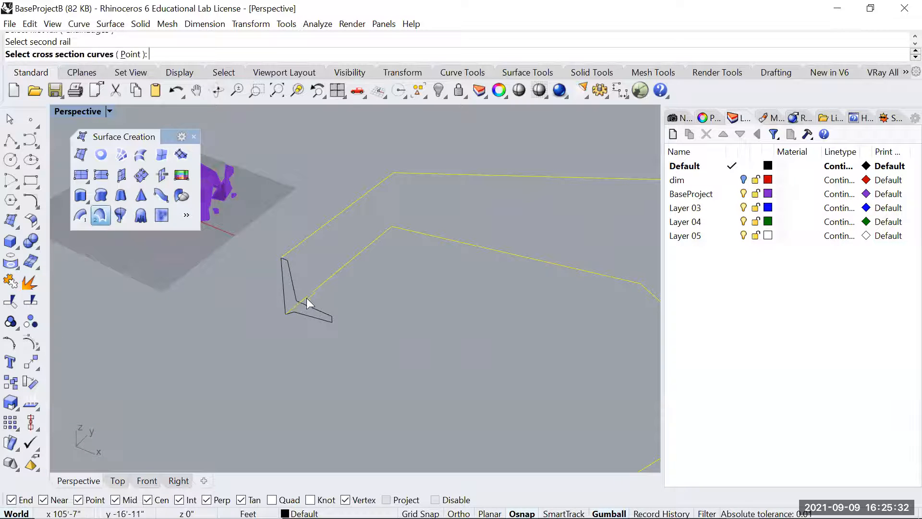
{"action": "left_click", "coordinate": [292, 280]}
{"action": "key", "text": "Return"}
{"action": "key", "text": "Return"}
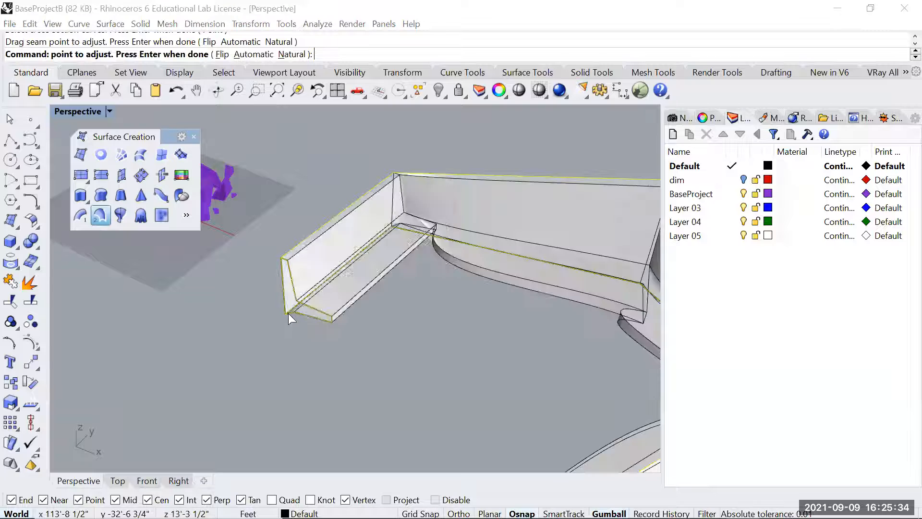
{"action": "key", "text": "Return"}
{"action": "right_click_drag", "start_coordinate": [392, 228], "coordinate": [424, 238]}
{"action": "left_click", "coordinate": [410, 236]}
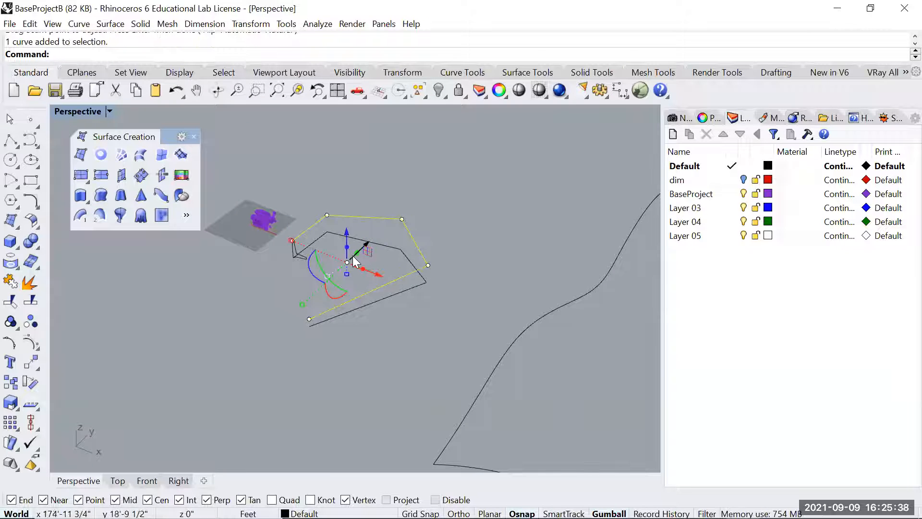
{"action": "key", "text": "Delete"}
{"action": "key", "text": "ctrl+z"}
- Delete the closed bench profile curve at the start of the two paths
{"action": "right_click_drag", "start_coordinate": [295, 271], "coordinate": [314, 251]}
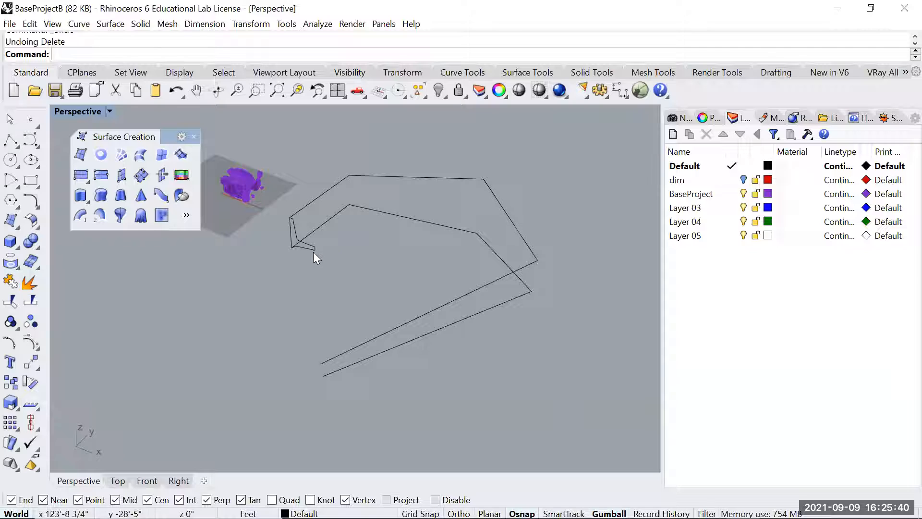
{"action": "left_click", "coordinate": [310, 252]}
{"action": "key", "text": "Delete"}
- Draw a narrow rectangle with the Vertical option, spanning the start points of the lower and upper paths
{"action": "scroll", "coordinate": [276, 238], "scroll_direction": "up", "scroll_amount": 3}
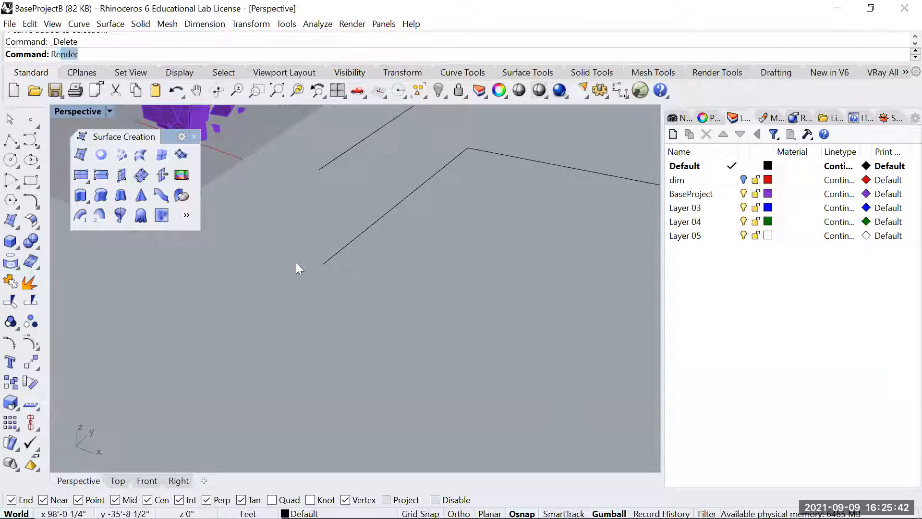
{"action": "type", "text": "ec"}
{"action": "key", "text": "Return"}
{"action": "left_click", "coordinate": [153, 54]}
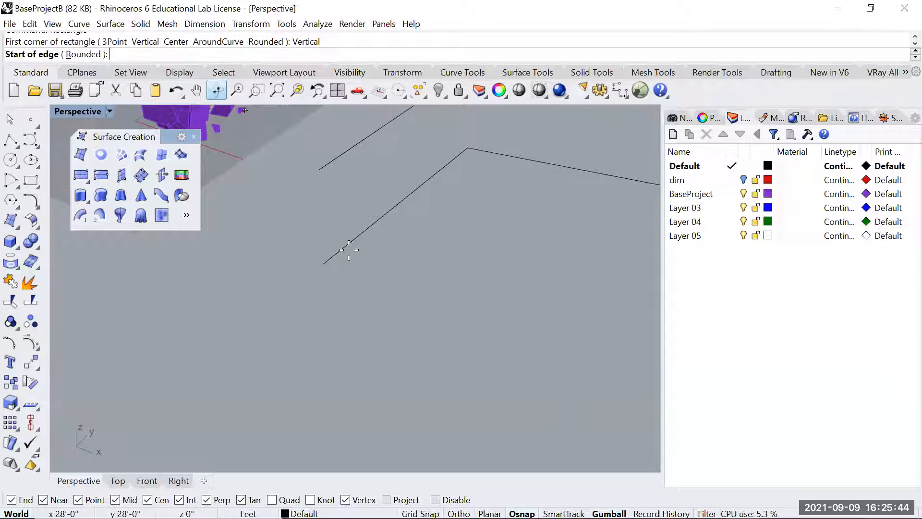
{"action": "left_click", "coordinate": [325, 264]}
{"action": "left_click", "coordinate": [320, 169]}
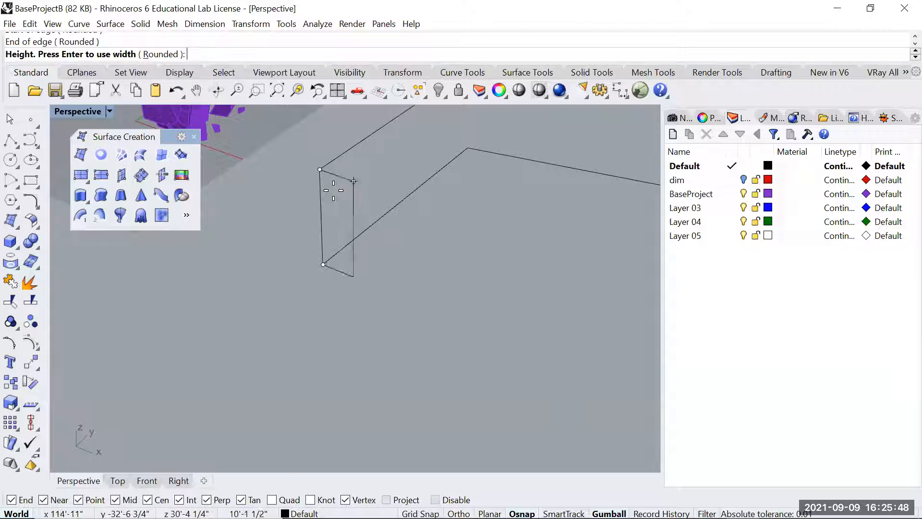
{"action": "scroll", "coordinate": [336, 182], "scroll_direction": "up", "scroll_amount": 5}
{"action": "left_click", "coordinate": [361, 193]}
- Sweep the narrow rectangle along the lower and upper paths with Sweep 2 Rails to form a wall
{"action": "scroll", "coordinate": [432, 269], "scroll_direction": "down", "scroll_amount": 5}
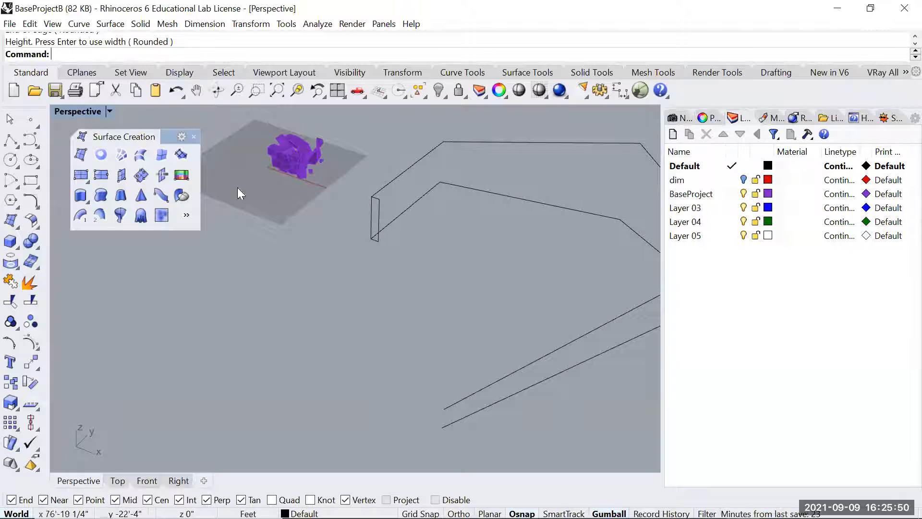
{"action": "left_click", "coordinate": [410, 203]}
{"action": "left_click", "coordinate": [402, 173]}
{"action": "left_click", "coordinate": [382, 217]}
{"action": "key", "text": "Return"}
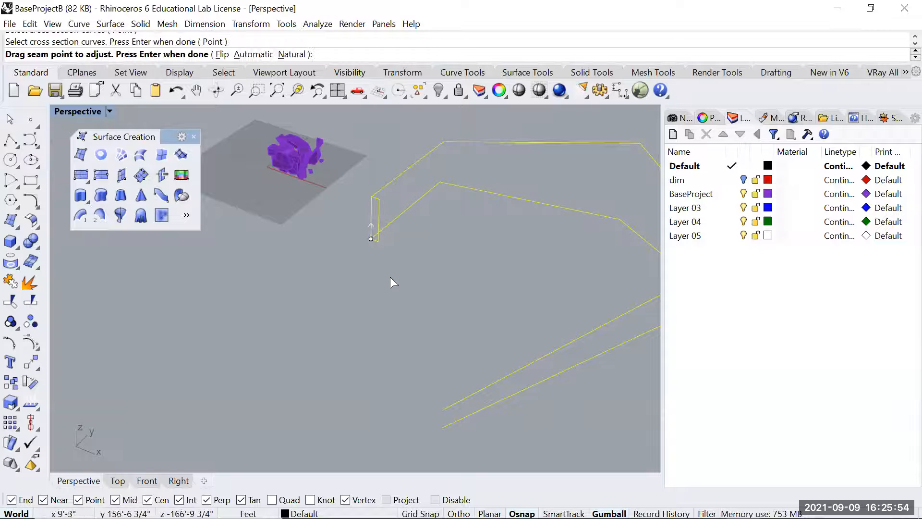
{"action": "key", "text": "Return"}
{"action": "left_click", "coordinate": [306, 309]}
- Delete the swept rectangular wall together with its two rail paths and rectangle profile
{"action": "scroll", "coordinate": [427, 262], "scroll_direction": "down", "scroll_amount": 6}
{"action": "right_click_drag", "start_coordinate": [533, 255], "coordinate": [425, 225], "text": "shift"}
{"action": "scroll", "coordinate": [425, 226], "scroll_direction": "up", "scroll_amount": 6}
{"action": "right_click_drag", "start_coordinate": [307, 240], "coordinate": [411, 258]}
{"action": "scroll", "coordinate": [367, 252], "scroll_direction": "down", "scroll_amount": 6}
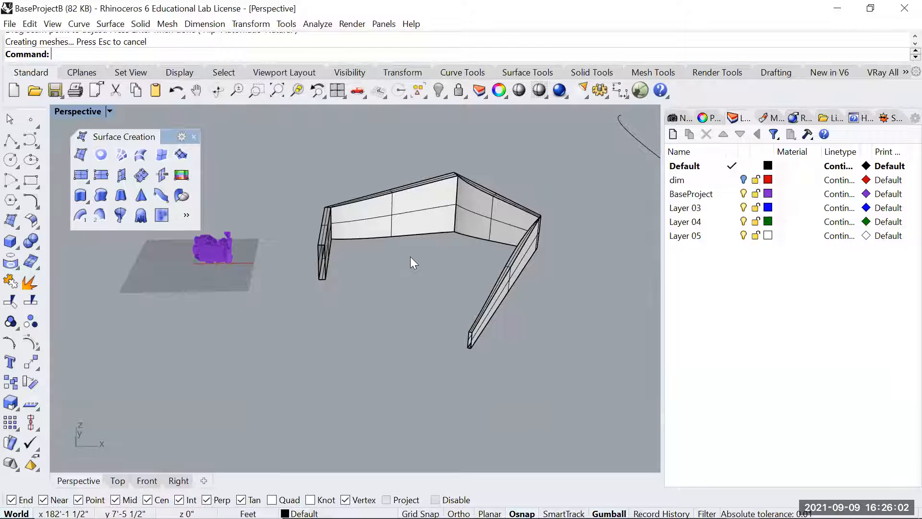
{"action": "left_click", "coordinate": [474, 192]}
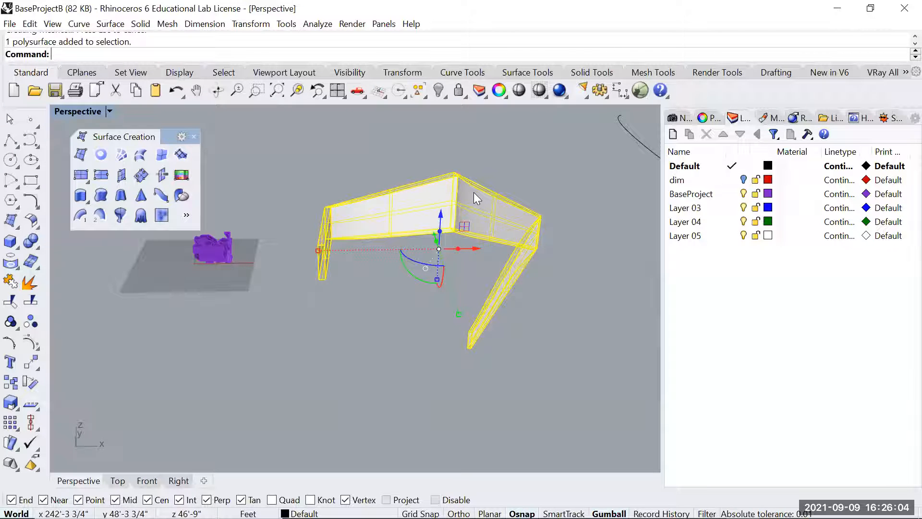
{"action": "key", "text": "Delete"}
{"action": "left_click_drag", "start_coordinate": [547, 159], "coordinate": [322, 304]}
{"action": "key", "text": "Delete"}
- Draw a wavy degree-3 control-point curve in the empty area beside the base project as the first rail
{"action": "type", "text": "curve"}
{"action": "key", "text": "Return"}
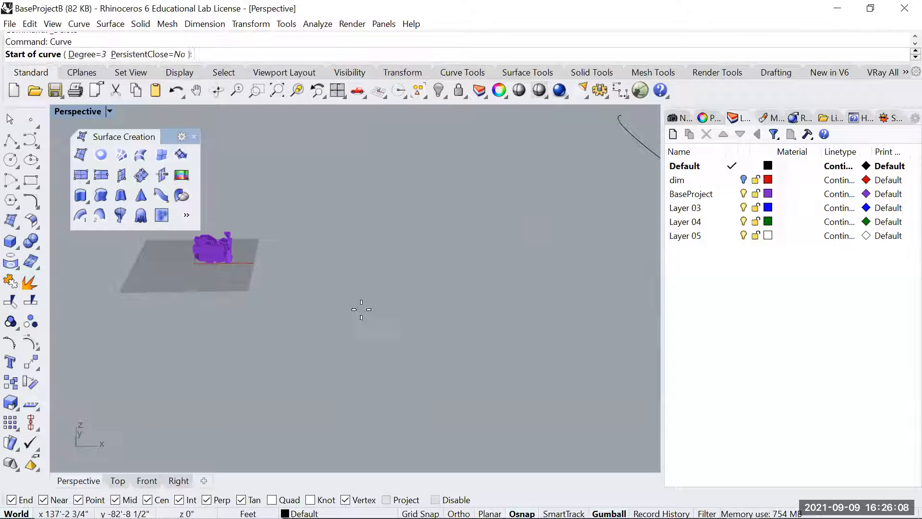
{"action": "mouse_move", "coordinate": [357, 312]}
{"action": "right_mouse_down"}
{"action": "mouse_move", "coordinate": [401, 311]}
{"action": "mouse_move", "coordinate": [363, 319]}
{"action": "right_mouse_up"}
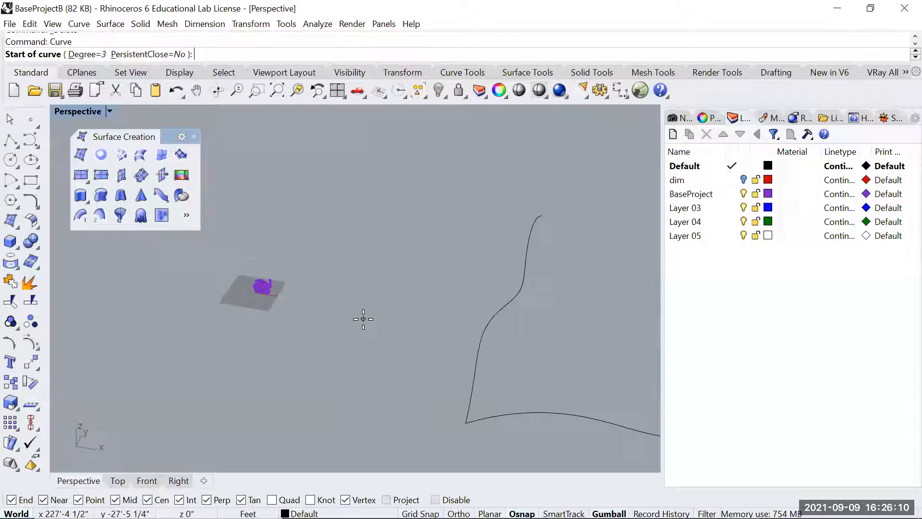
{"action": "left_click", "coordinate": [321, 337]}
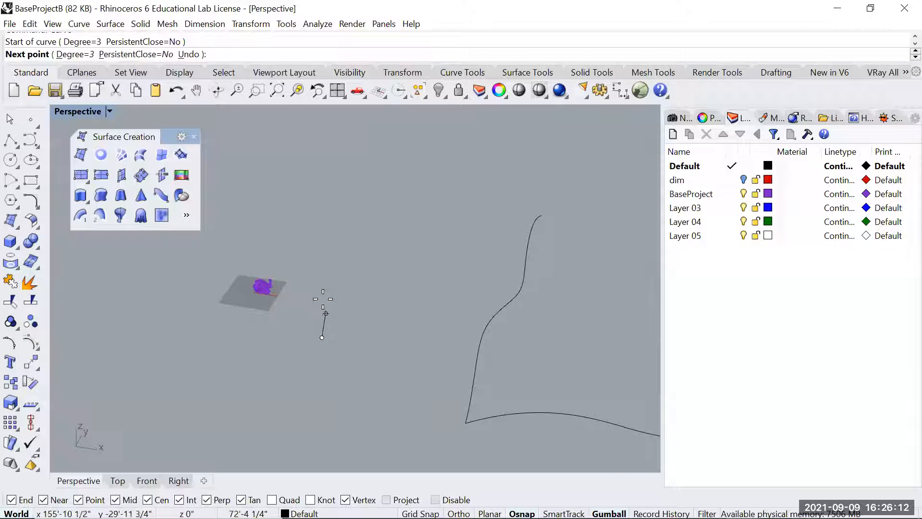
{"action": "left_click", "coordinate": [323, 296]}
{"action": "left_click", "coordinate": [320, 277]}
{"action": "left_click", "coordinate": [331, 265]}
{"action": "left_click", "coordinate": [346, 246]}
{"action": "left_click", "coordinate": [333, 227]}
{"action": "left_click", "coordinate": [376, 192]}
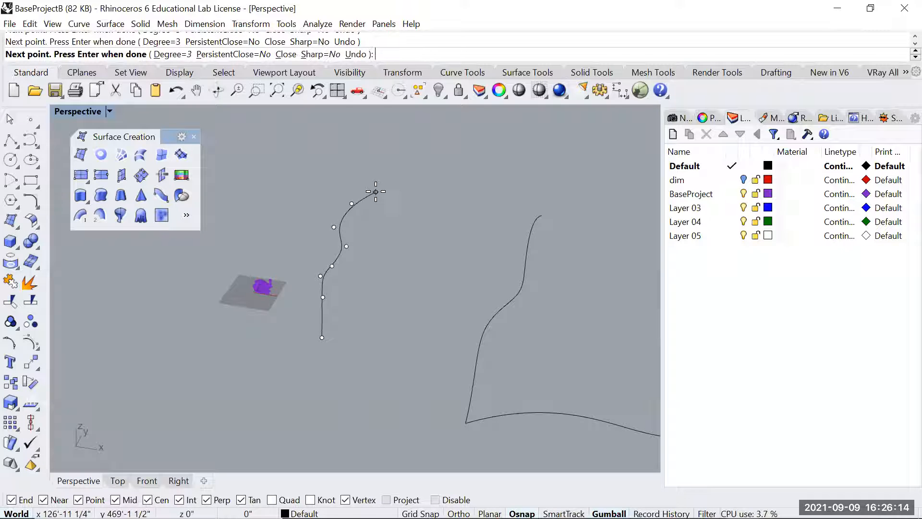
{"action": "key", "text": "Return"}
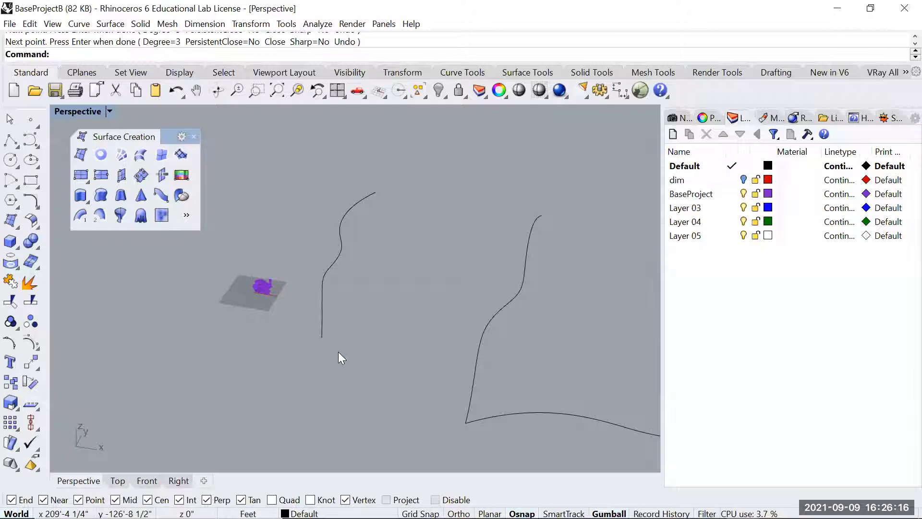
- Draw a second wavy control-point curve alongside the first one, starting near its lower end
{"action": "key", "text": "Return"}
{"action": "left_click", "coordinate": [353, 342]}
{"action": "left_click", "coordinate": [392, 318]}
{"action": "left_click", "coordinate": [385, 286]}
{"action": "left_click", "coordinate": [416, 255]}
{"action": "left_click", "coordinate": [388, 229]}
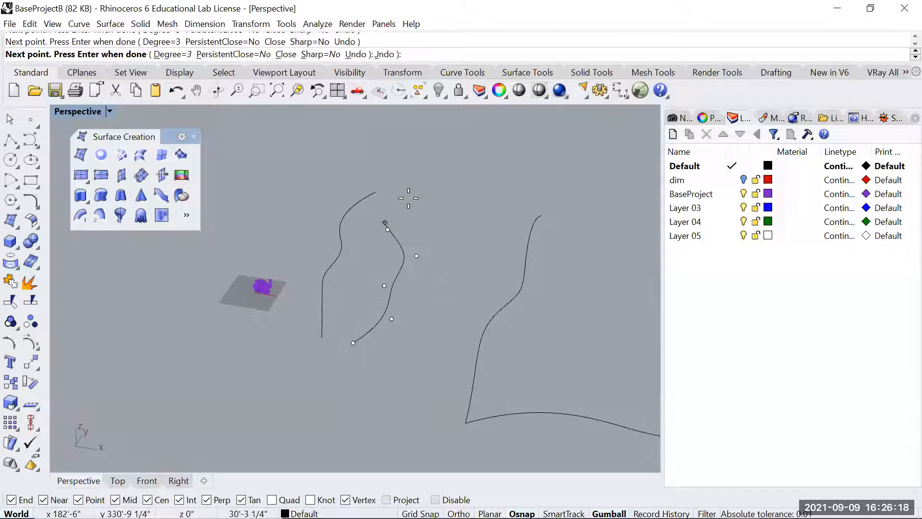
{"action": "left_click", "coordinate": [409, 181]}
{"action": "key", "text": "Return"}
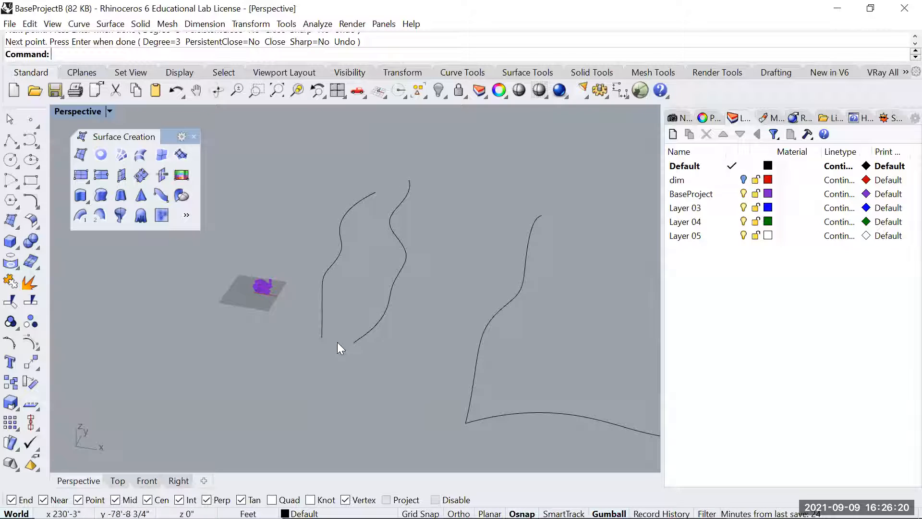
- Draw a circle on the ground line in the Front view to serve as the sweep profile
{"action": "key", "text": "ctrl+F1"}
{"action": "key", "text": "ctrl+F2"}
{"action": "type", "text": "circle"}
{"action": "key", "text": "Return"}
{"action": "scroll", "coordinate": [388, 334], "scroll_direction": "up", "scroll_amount": 3}
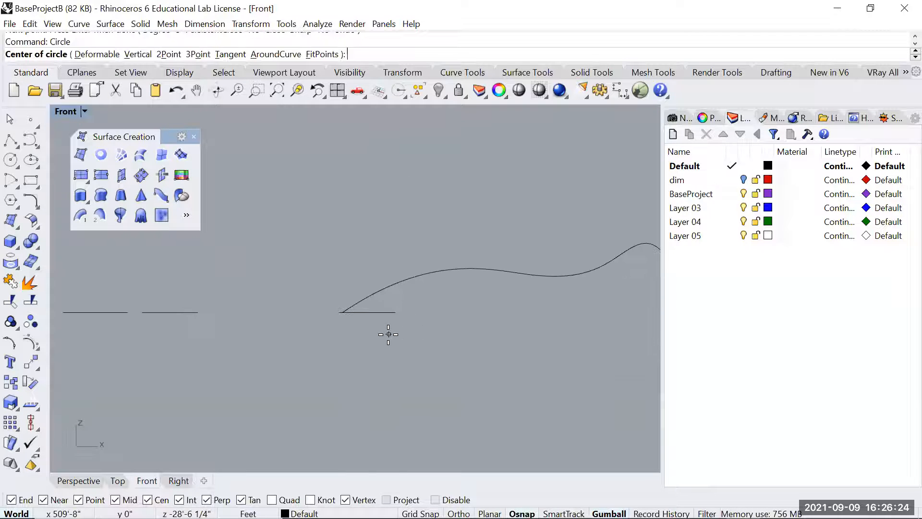
{"action": "left_click", "coordinate": [298, 308]}
{"action": "left_click", "coordinate": [315, 343]}
- Move the circle in the Perspective view so its edge touches the first wavy curve's start point
{"action": "key", "text": "ctrl+F3"}
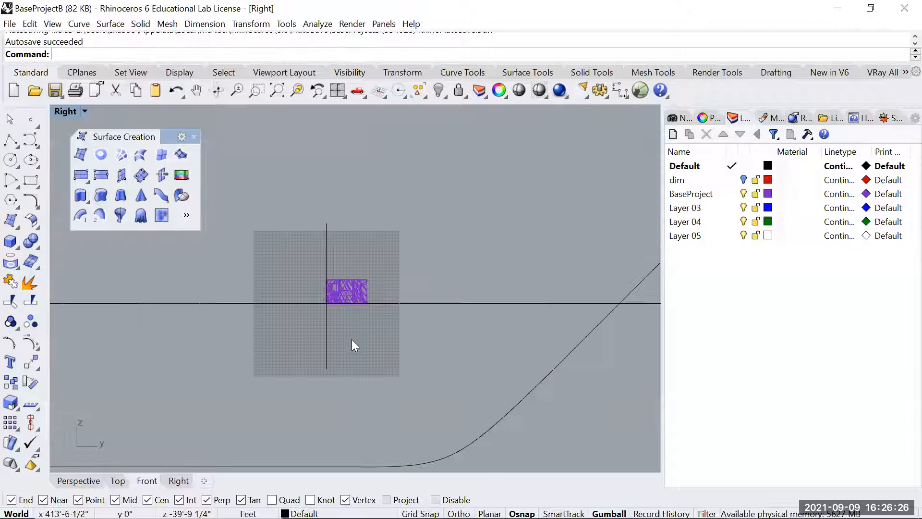
{"action": "key", "text": "ctrl+F4"}
{"action": "left_click", "coordinate": [480, 315]}
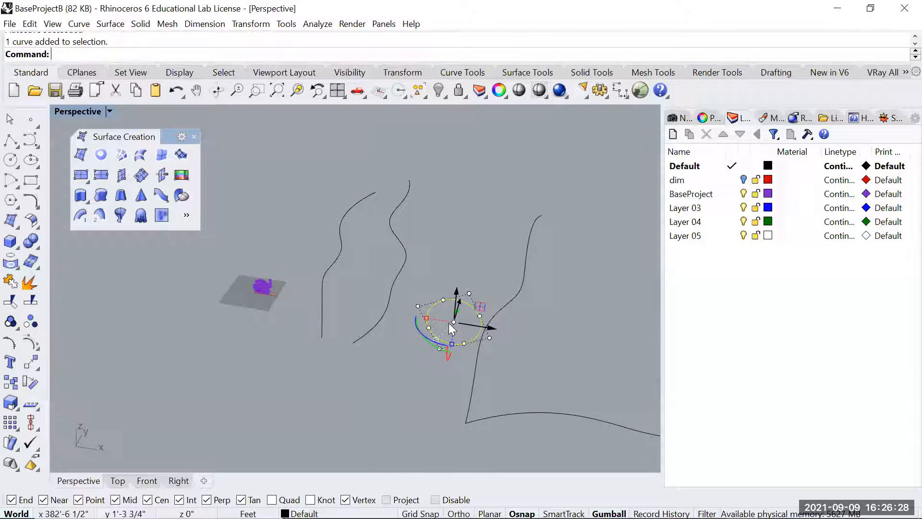
{"action": "type", "text": "m"}
{"action": "key", "text": "Return"}
{"action": "scroll", "coordinate": [442, 329], "scroll_direction": "up", "scroll_amount": 5}
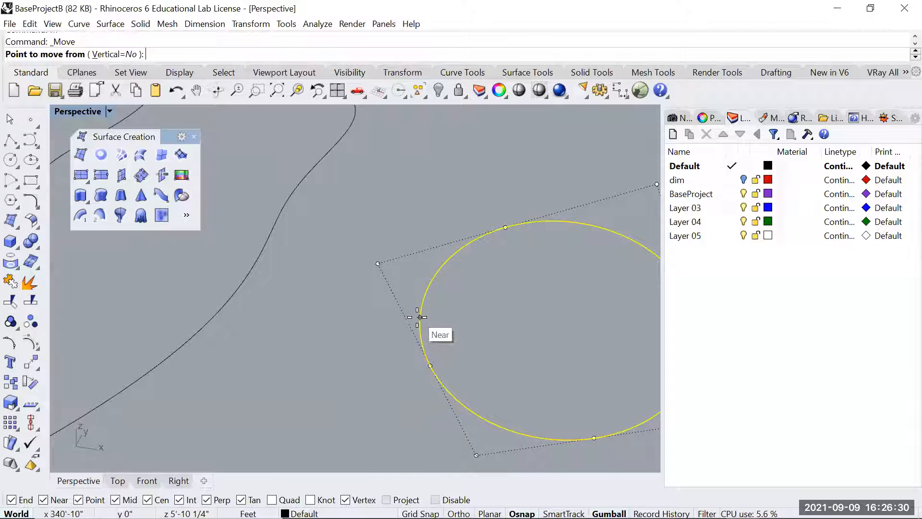
{"action": "left_click", "coordinate": [420, 317]}
{"action": "scroll", "coordinate": [352, 340], "scroll_direction": "down", "scroll_amount": 5}
{"action": "left_click", "coordinate": [227, 363]}
{"action": "key", "text": "Escape"}
- Move the second wavy curve so its start point lies on the opposite side of the circle
{"action": "left_click", "coordinate": [303, 340]}
{"action": "type", "text": "m"}
{"action": "key", "text": "Return"}
{"action": "left_click", "coordinate": [268, 367]}
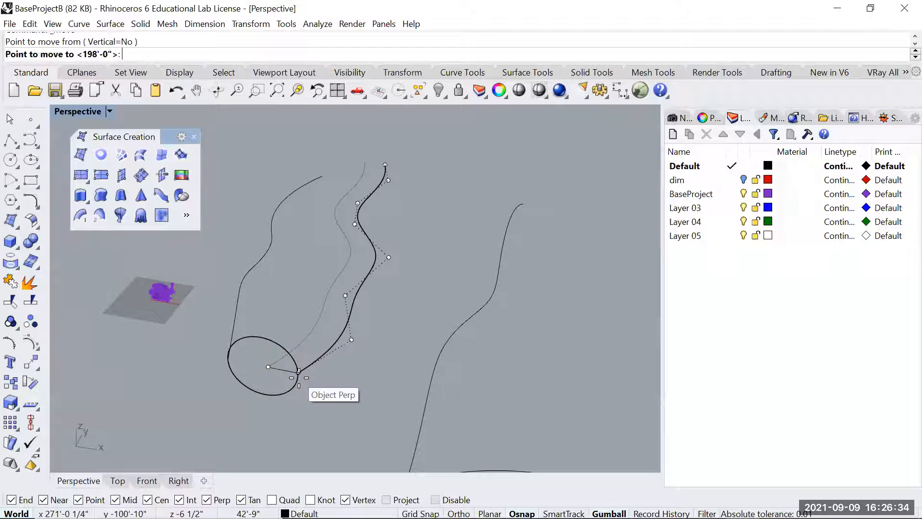
{"action": "left_click", "coordinate": [298, 374]}
- Delete the leftover curves beside the circle and its two rails
{"action": "left_click", "coordinate": [423, 373]}
{"action": "key", "text": "Delete"}
{"action": "scroll", "coordinate": [521, 386], "scroll_direction": "down", "scroll_amount": 5}
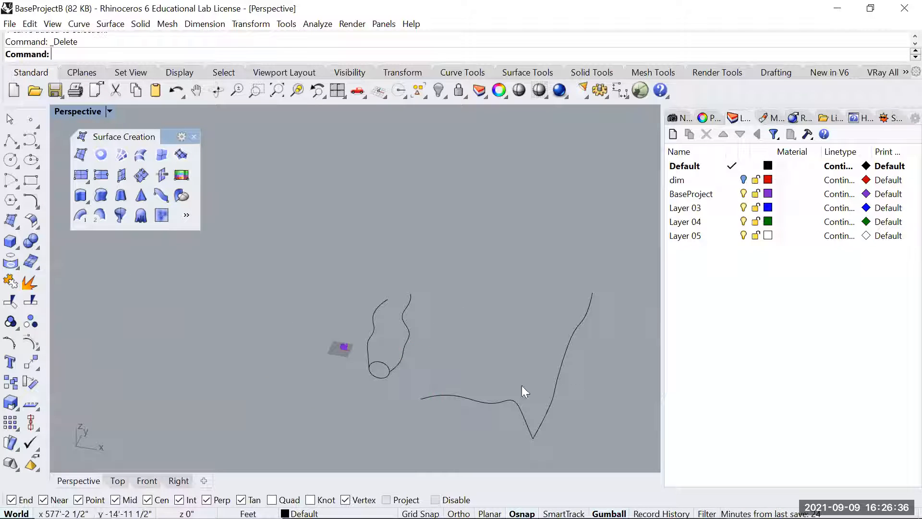
{"action": "scroll", "coordinate": [397, 378], "scroll_direction": "up", "scroll_amount": 4}
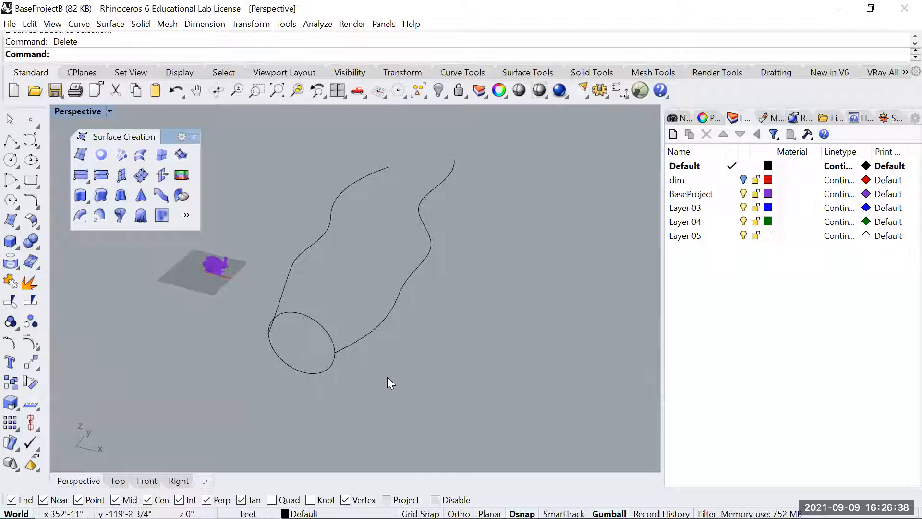
- Sweep the circle along both wavy curves with Sweep 2 Rails, leaving the cross sections unchanged
{"action": "key", "text": "Return"}
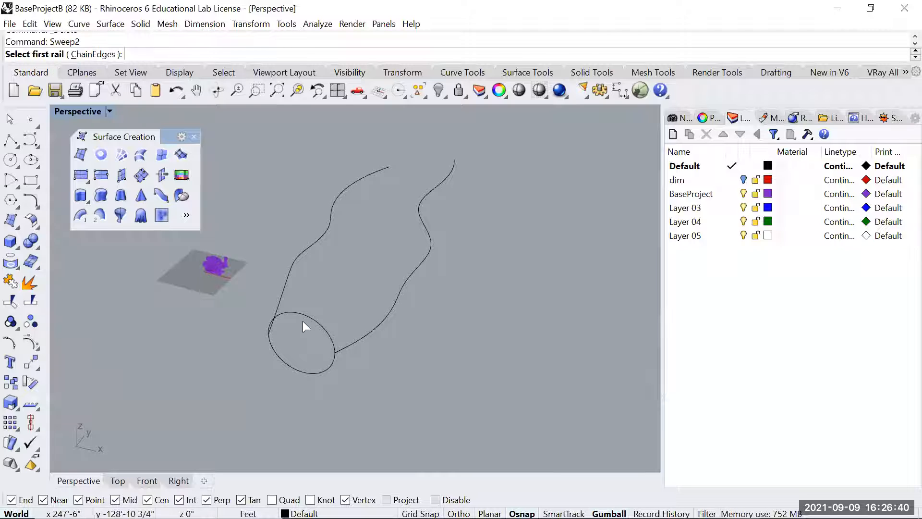
{"action": "left_click", "coordinate": [288, 281]}
{"action": "left_click", "coordinate": [368, 331]}
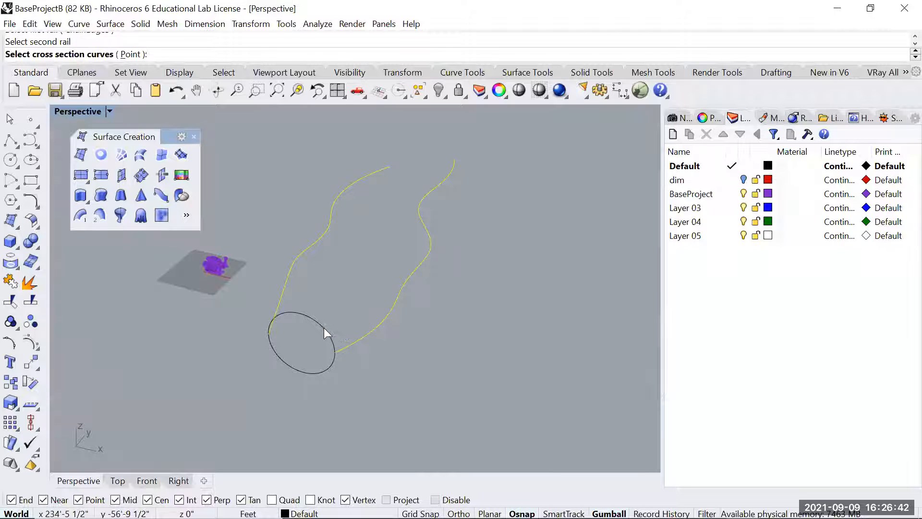
{"action": "left_click", "coordinate": [323, 329]}
{"action": "key", "text": "Return"}
{"action": "key", "text": "Return"}
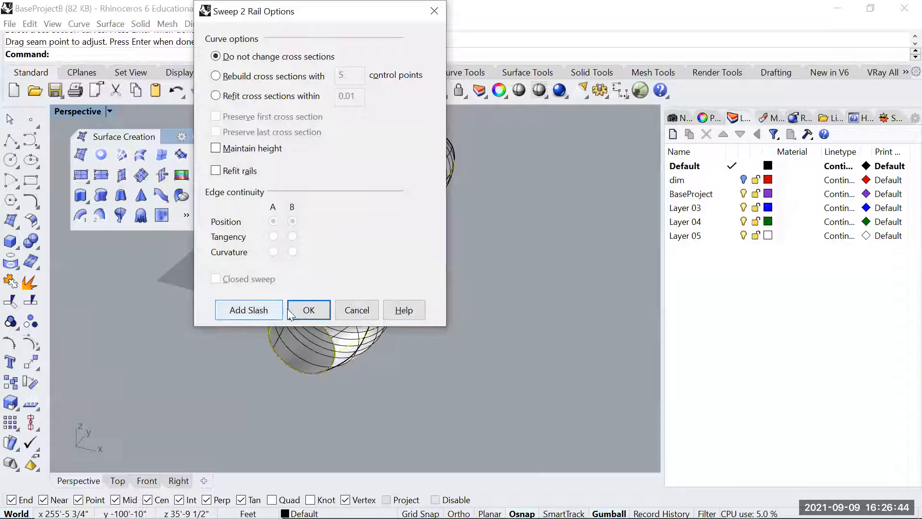
{"action": "left_click", "coordinate": [291, 313]}
- Cap the open ends of the swept tube to make it a closed solid
{"action": "right_click_drag", "start_coordinate": [442, 287], "coordinate": [431, 264]}
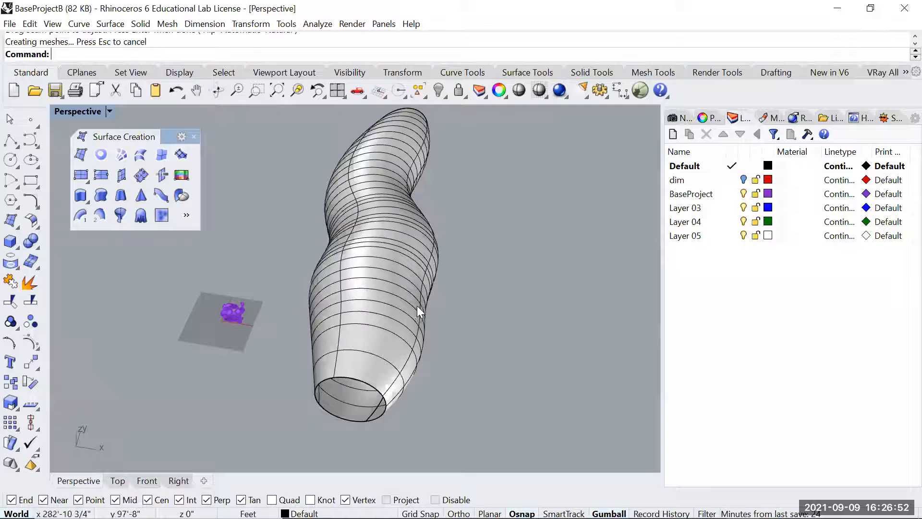
{"action": "right_click_drag", "start_coordinate": [513, 353], "coordinate": [405, 292]}
{"action": "left_click", "coordinate": [285, 244]}
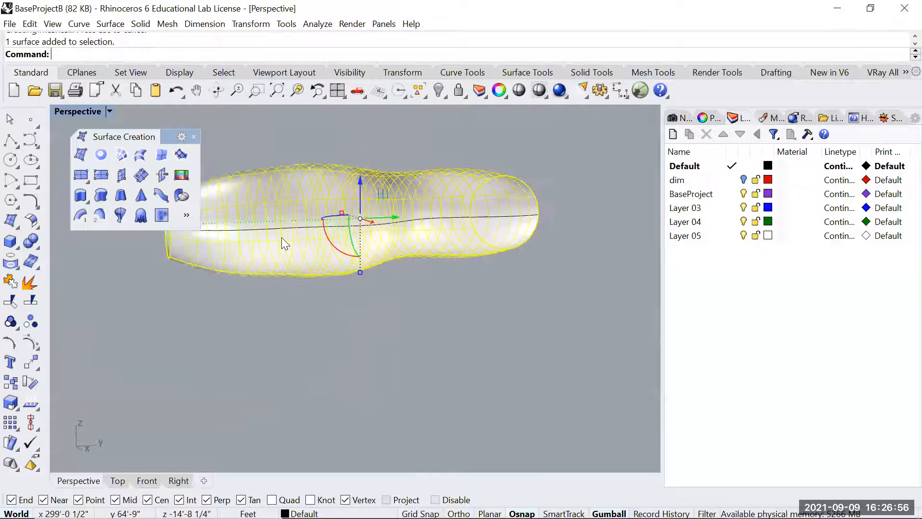
{"action": "type", "text": "Cap"}
{"action": "key", "text": "Return"}
{"action": "right_click_drag", "start_coordinate": [299, 257], "coordinate": [330, 265]}
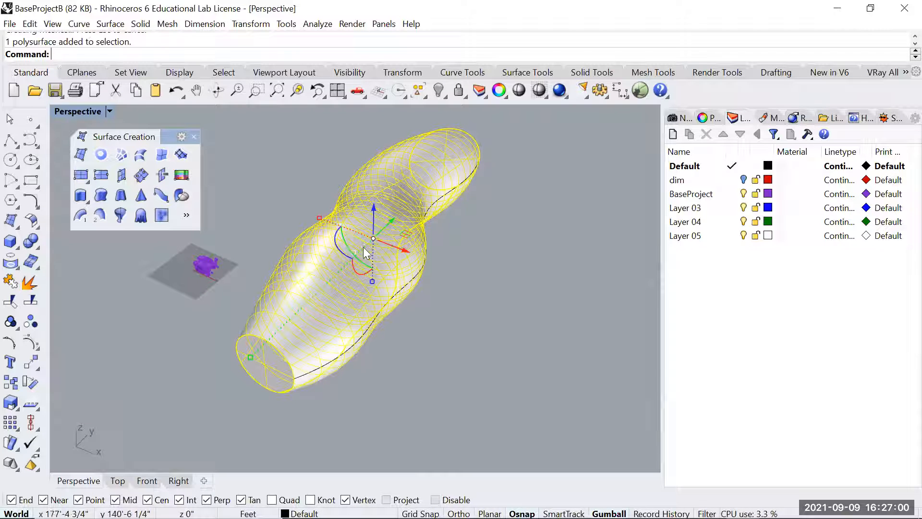
- Move the capped solid away from its rails and circle and inspect its closed end
{"action": "left_click_drag", "start_coordinate": [405, 238], "coordinate": [583, 330]}
{"action": "left_click", "coordinate": [480, 308]}
{"action": "right_click_drag", "start_coordinate": [480, 307], "coordinate": [391, 242]}
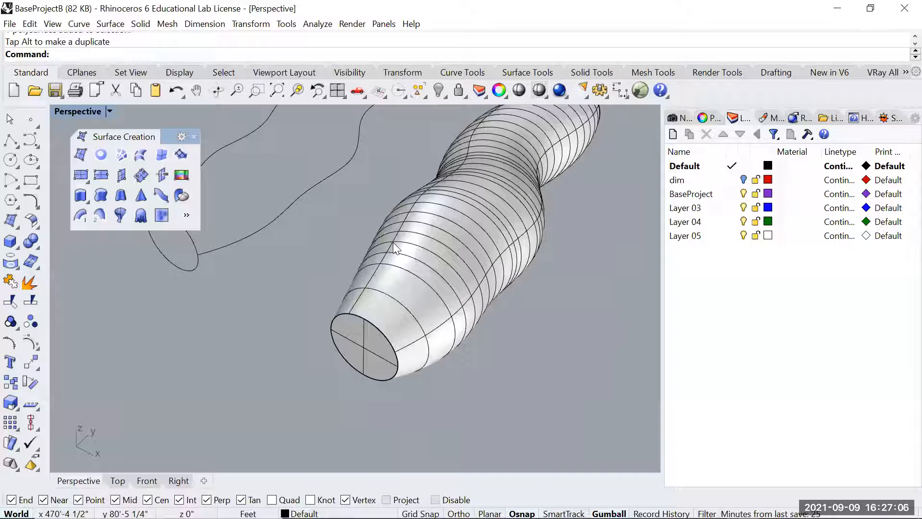
- Delete the capped solid together with the circle and both rail curves
{"action": "scroll", "coordinate": [393, 248], "scroll_direction": "down", "scroll_amount": 5}
{"action": "right_click_drag", "start_coordinate": [394, 247], "coordinate": [429, 306]}
{"action": "left_click_drag", "start_coordinate": [448, 323], "coordinate": [298, 198]}
{"action": "key", "text": "Delete"}
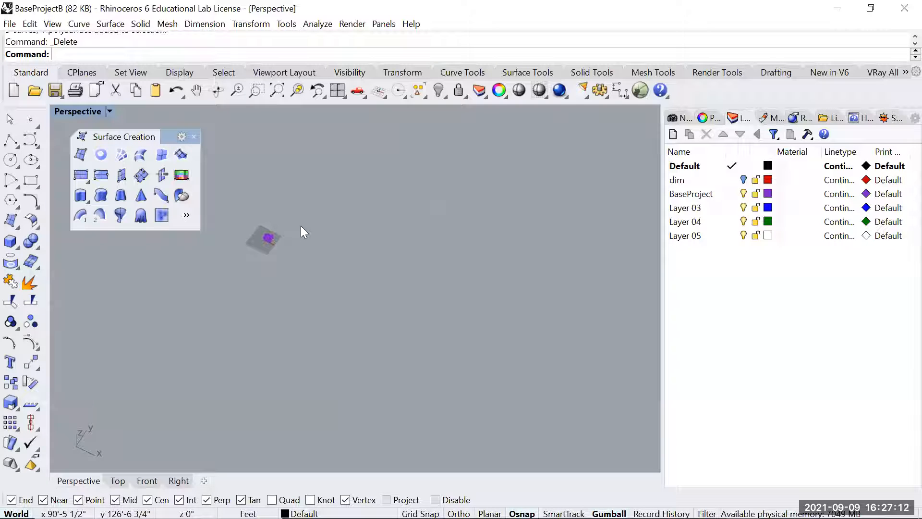
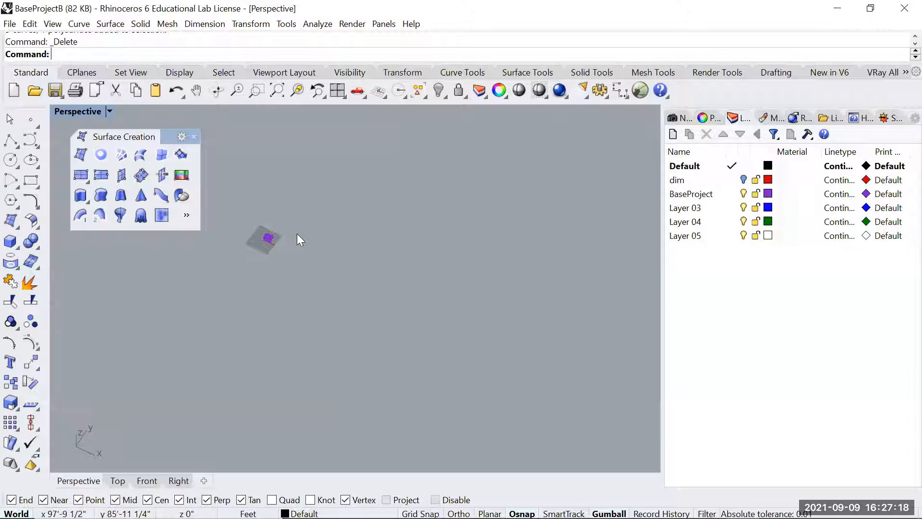
- Start Revolve, leave it without choosing any curves, and switch to the Front view
{"action": "left_click", "coordinate": [124, 222]}
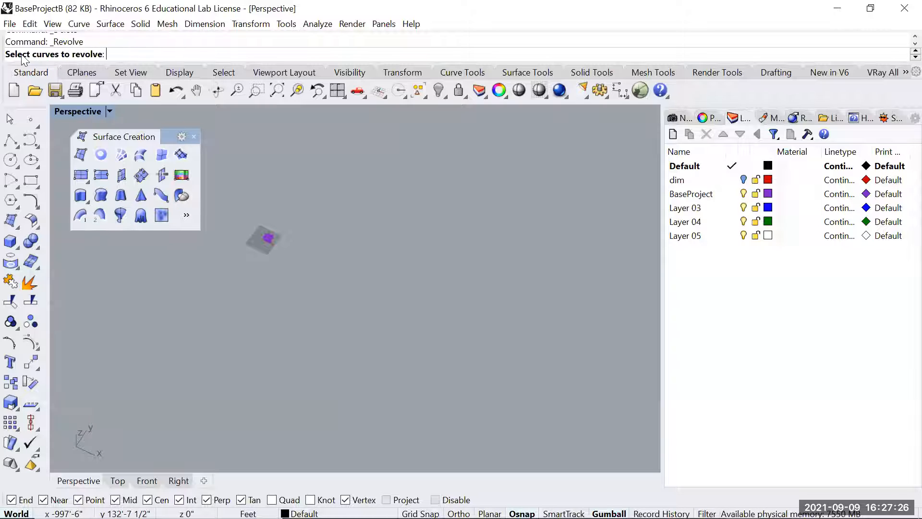
{"action": "key", "text": "Escape"}
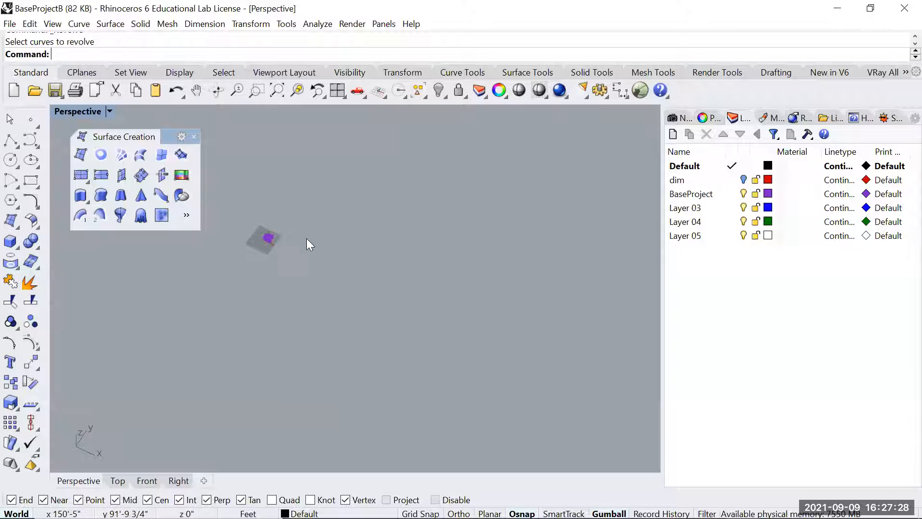
{"action": "scroll", "coordinate": [307, 259], "scroll_direction": "up", "scroll_amount": 1}
{"action": "key", "text": "ctrl+F1"}
{"action": "key", "text": "ctrl+F2"}
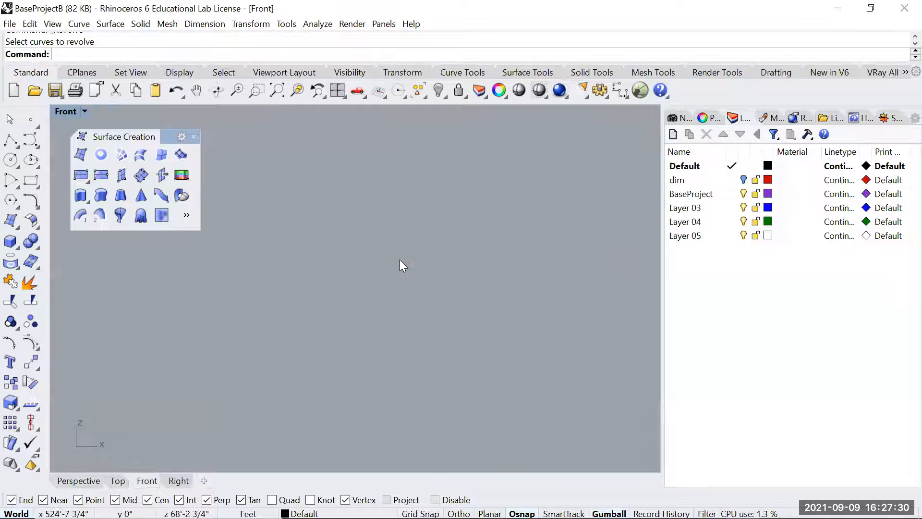
{"action": "scroll", "coordinate": [283, 279], "scroll_direction": "up", "scroll_amount": 3}
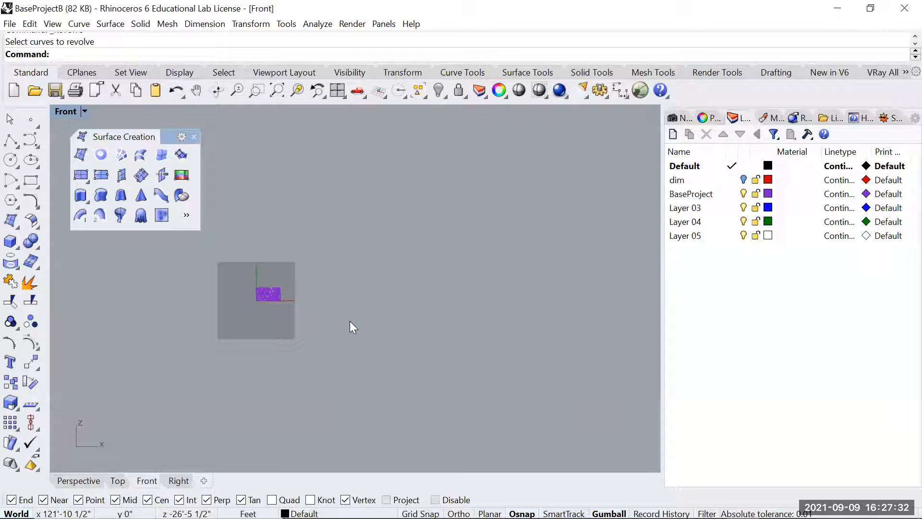
- Begin a control-point curve near the base project, shaping a goblet's half-profile foot and straight vertical stem with Ortho
{"action": "type", "text": "Curve"}
{"action": "key", "text": "Return"}
{"action": "key", "text": "Escape"}
{"action": "key", "text": "Return"}
{"action": "scroll", "coordinate": [425, 293], "scroll_direction": "up", "scroll_amount": 3}
{"action": "left_click", "coordinate": [426, 294]}
{"action": "left_click", "coordinate": [380, 253]}
{"action": "scroll", "coordinate": [372, 312], "scroll_direction": "down", "scroll_amount": 2}
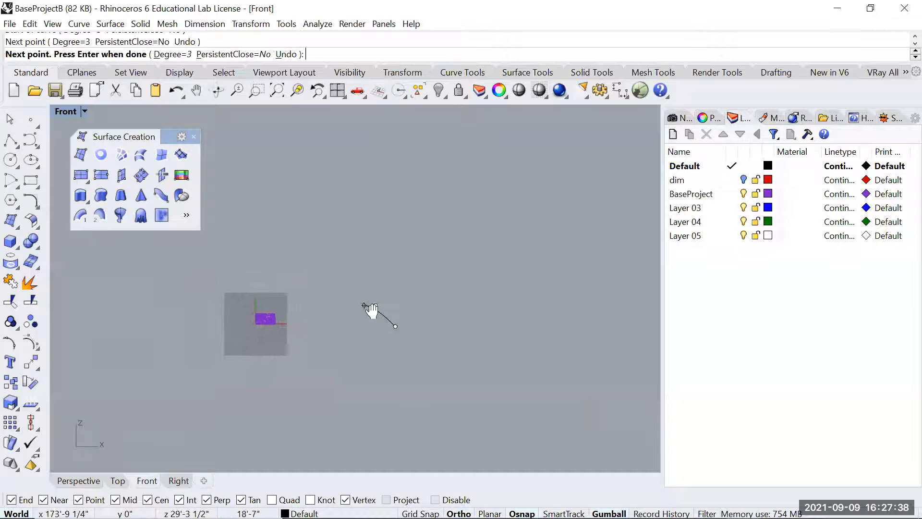
{"action": "left_click", "coordinate": [345, 320]}
{"action": "left_click", "coordinate": [321, 319]}
{"action": "left_click", "coordinate": [322, 285]}
{"action": "left_click", "coordinate": [323, 223]}
{"action": "left_click", "coordinate": [322, 176]}
{"action": "right_click_drag", "start_coordinate": [358, 252], "coordinate": [333, 362]}
- Continue the goblet curve freely up the bowl's outer side, over the rim and back down inside, ending horizontally with Ortho
{"action": "key", "text": "F8"}
{"action": "left_click", "coordinate": [404, 272]}
{"action": "left_click", "coordinate": [432, 241]}
{"action": "left_click", "coordinate": [445, 181]}
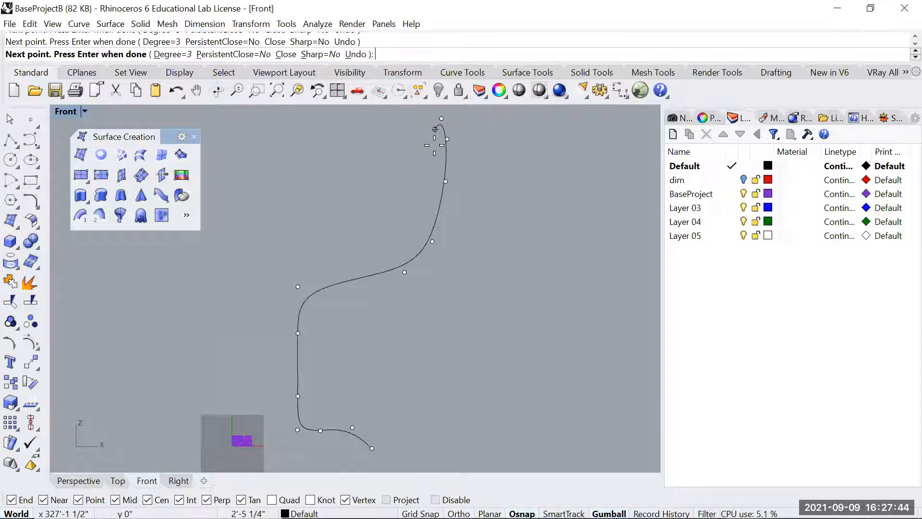
{"action": "left_click", "coordinate": [402, 245]}
{"action": "left_click", "coordinate": [368, 268]}
{"action": "key", "text": "F8"}
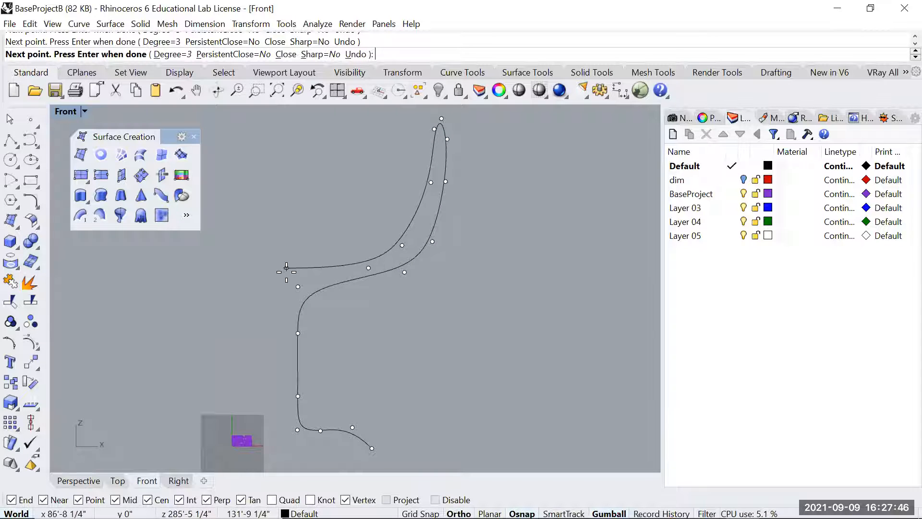
{"action": "key", "text": "F8"}
{"action": "key", "text": "Return"}
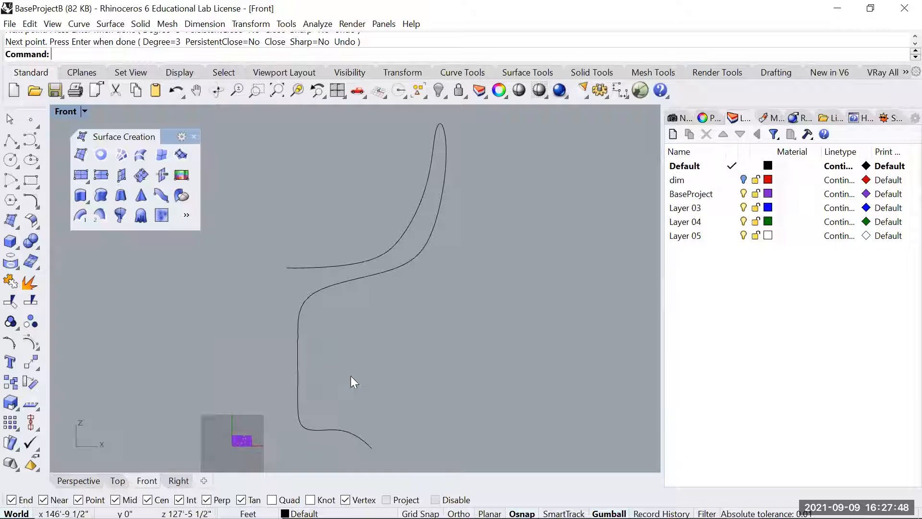
- Draw a horizontal line with Ortho from the outer end of the goblet's foot inward past the stem
{"action": "right_click_drag", "start_coordinate": [409, 355], "coordinate": [441, 253]}
{"action": "type", "text": "line"}
{"action": "key", "text": "Return"}
{"action": "left_click", "coordinate": [403, 345]}
{"action": "left_click", "coordinate": [403, 345]}
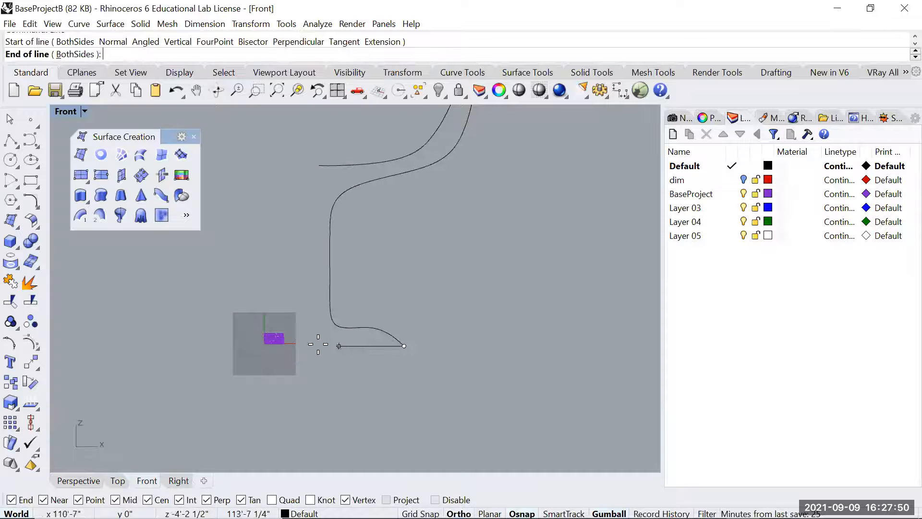
{"action": "key", "text": "F8"}
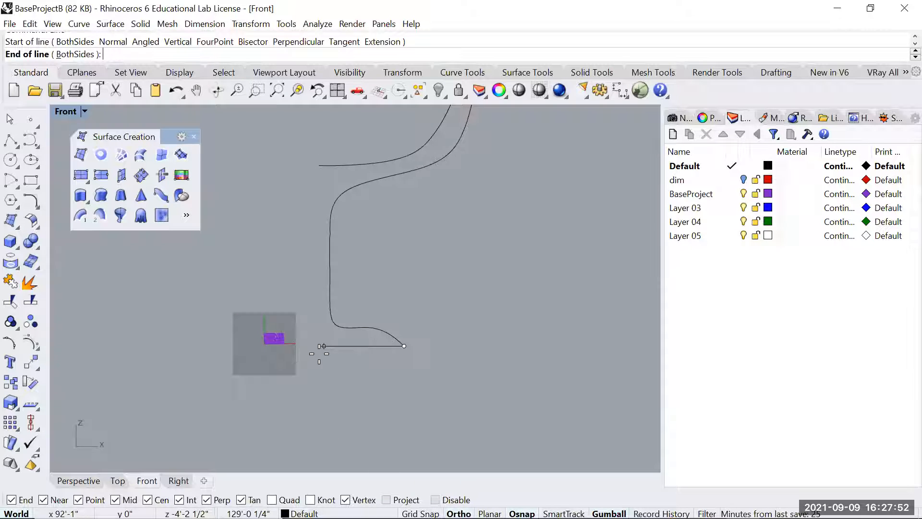
{"action": "left_click", "coordinate": [319, 349]}
- Draw a vertical line from the inner end of the bowl curve down past the foot line
{"action": "key", "text": "Return"}
{"action": "key", "text": "F8"}
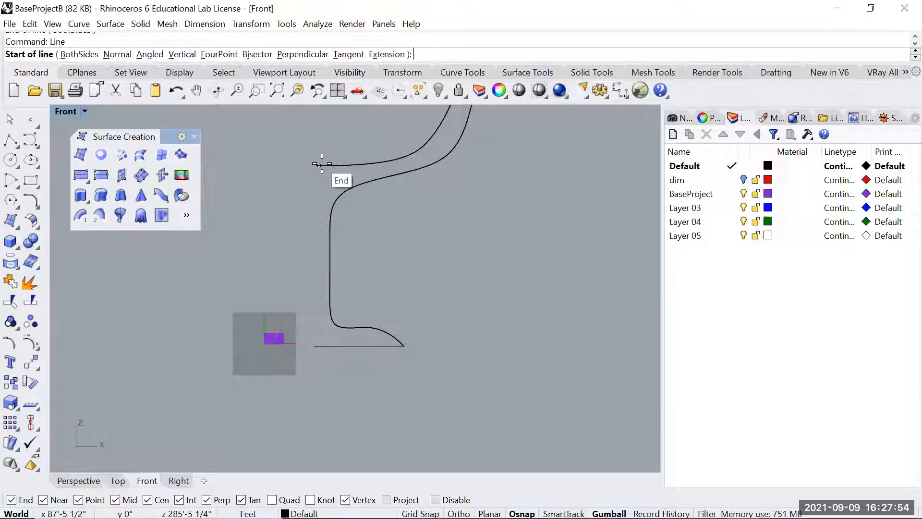
{"action": "left_click", "coordinate": [319, 165]}
{"action": "left_click", "coordinate": [320, 435], "text": "shift"}
{"action": "type", "text": "tri"}
{"action": "key", "text": "Return"}
{"action": "key", "text": "Escape"}
{"action": "left_click", "coordinate": [318, 334]}
{"action": "key", "text": "Return"}
{"action": "key", "text": "Escape"}
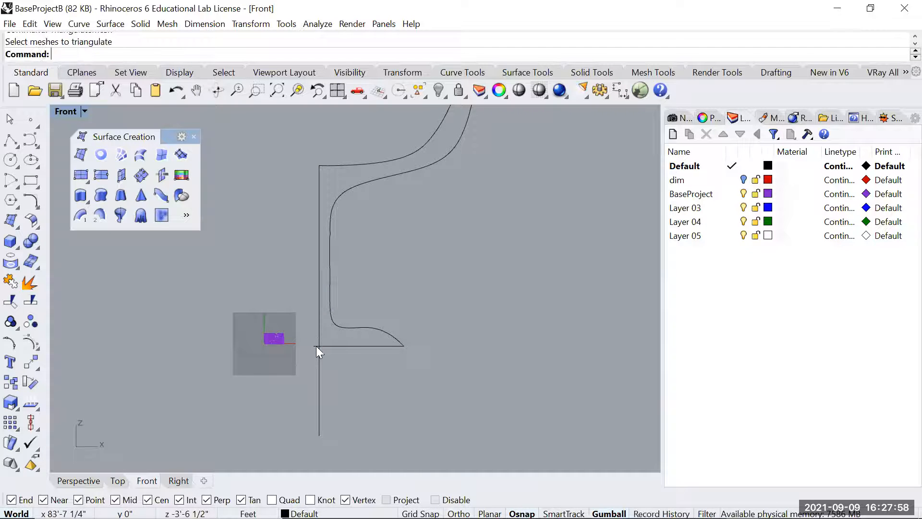
{"action": "left_click", "coordinate": [316, 346]}
{"action": "key", "text": "Escape"}
{"action": "scroll", "coordinate": [311, 354], "scroll_direction": "up", "scroll_amount": 5}
{"action": "key", "text": "Up"}
{"action": "key", "text": "Return"}
{"action": "key", "text": "Escape"}
- Trim the foot line's overshoot at the vertical line, then delete the vertical line
{"action": "key", "text": "Up"}
{"action": "type", "text": "Trim"}
{"action": "key", "text": "Return"}
{"action": "left_click", "coordinate": [339, 307]}
{"action": "key", "text": "Return"}
{"action": "key", "text": "Escape"}
{"action": "left_click", "coordinate": [337, 315]}
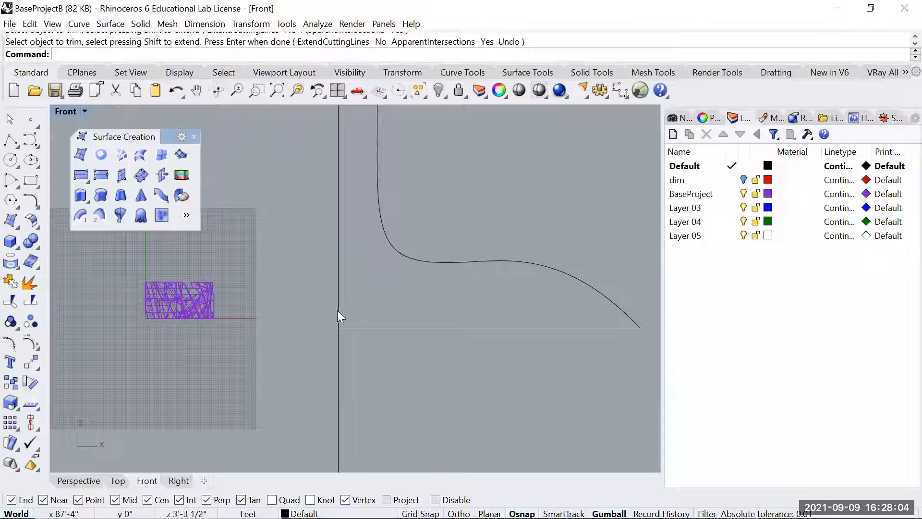
{"action": "key", "text": "Delete"}
- Join the goblet curve and the foot line into one open profile curve
{"action": "scroll", "coordinate": [383, 315], "scroll_direction": "down", "scroll_amount": 5}
{"action": "left_click_drag", "start_coordinate": [437, 294], "coordinate": [381, 349]}
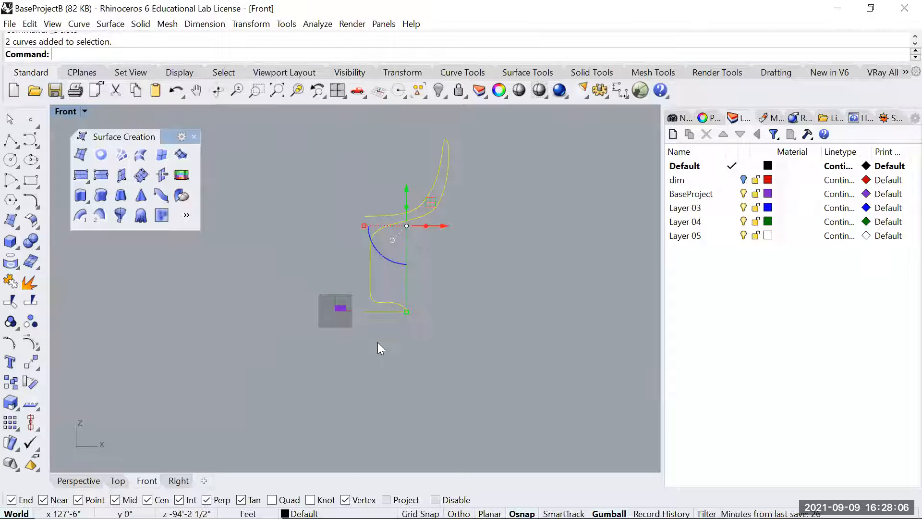
{"action": "type", "text": "Join"}
{"action": "key", "text": "Return"}
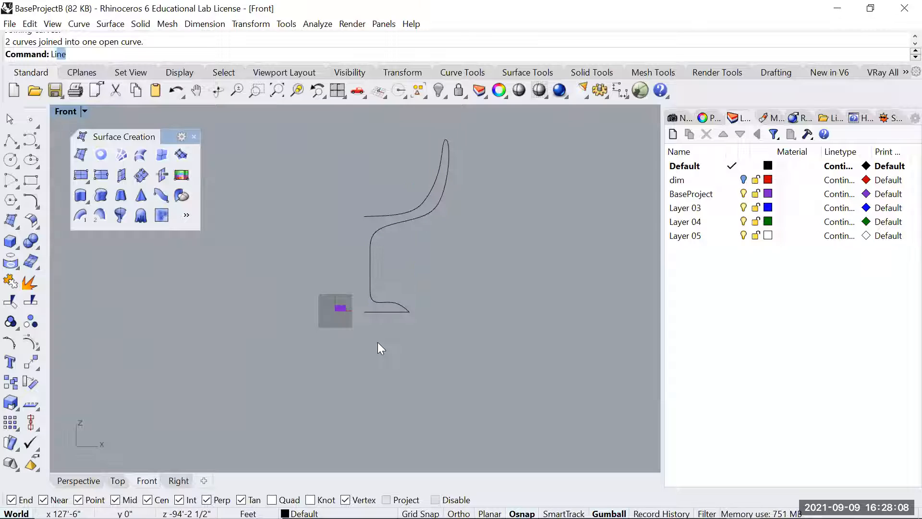
- Draw a vertical axis line from the inner end of the foot line up past the bowl's bottom
{"action": "type", "text": "L"}
{"action": "key", "text": "Return"}
{"action": "left_click", "coordinate": [365, 311]}
{"action": "left_click", "coordinate": [365, 153]}
- Start Revolve on the joined goblet profile, setting the revolve axis between the ends of the vertical line
{"action": "right_click_drag", "start_coordinate": [442, 249], "coordinate": [450, 287]}
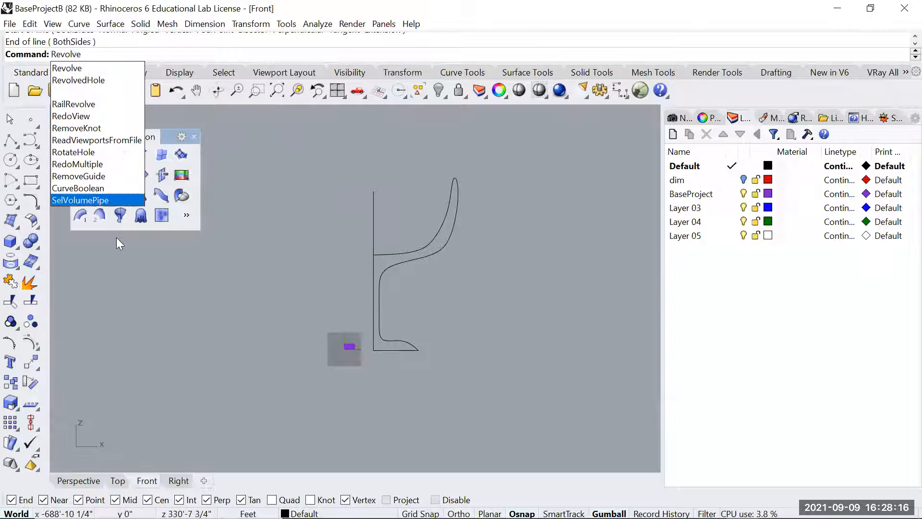
{"action": "left_click", "coordinate": [72, 68]}
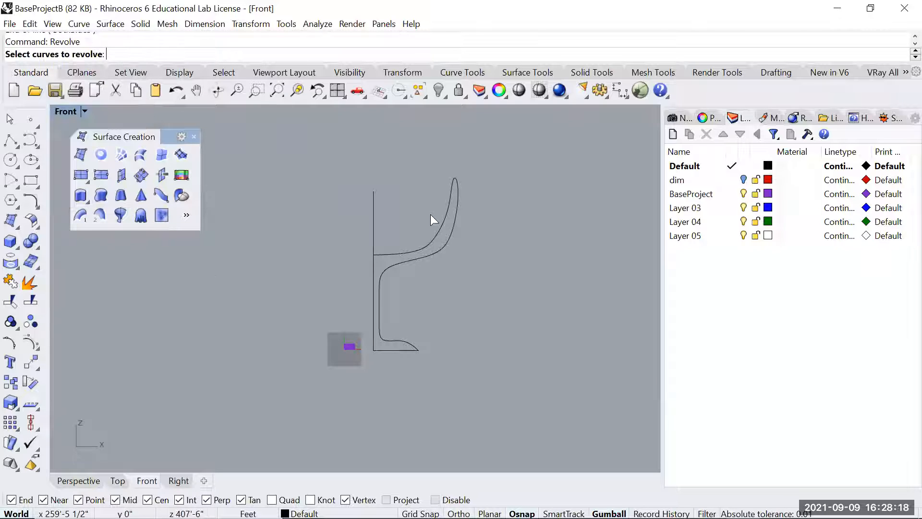
{"action": "left_click", "coordinate": [449, 246]}
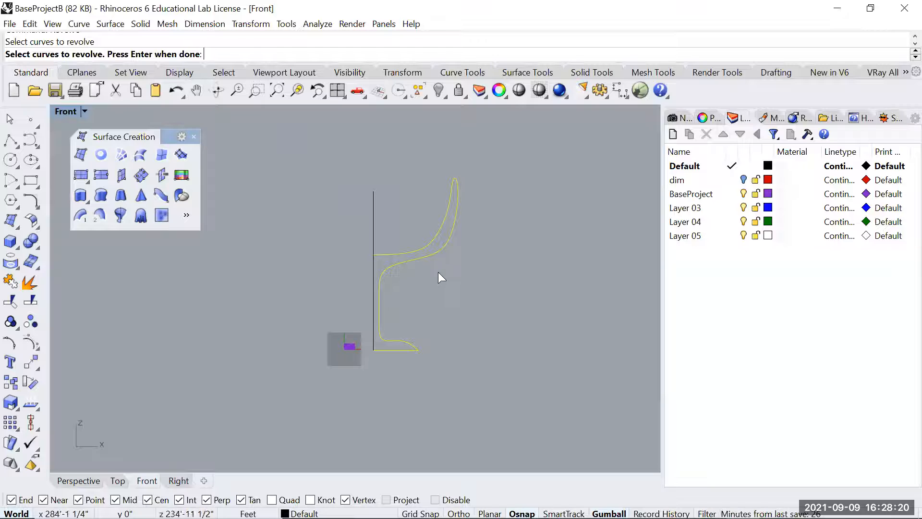
{"action": "key", "text": "Return"}
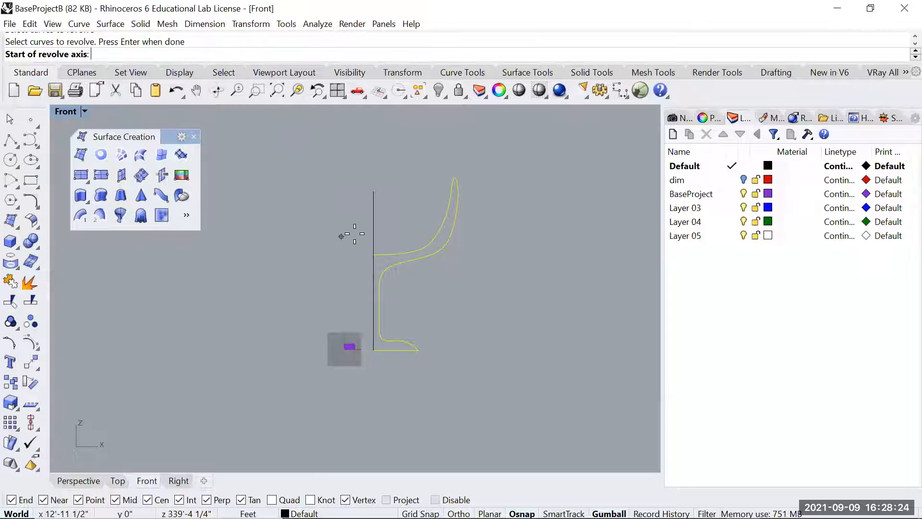
{"action": "left_click", "coordinate": [374, 191]}
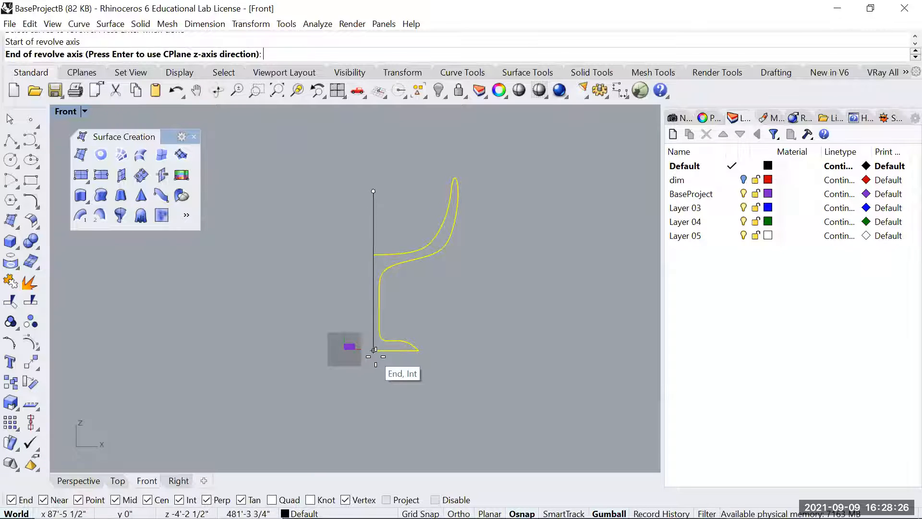
{"action": "left_click", "coordinate": [374, 350]}
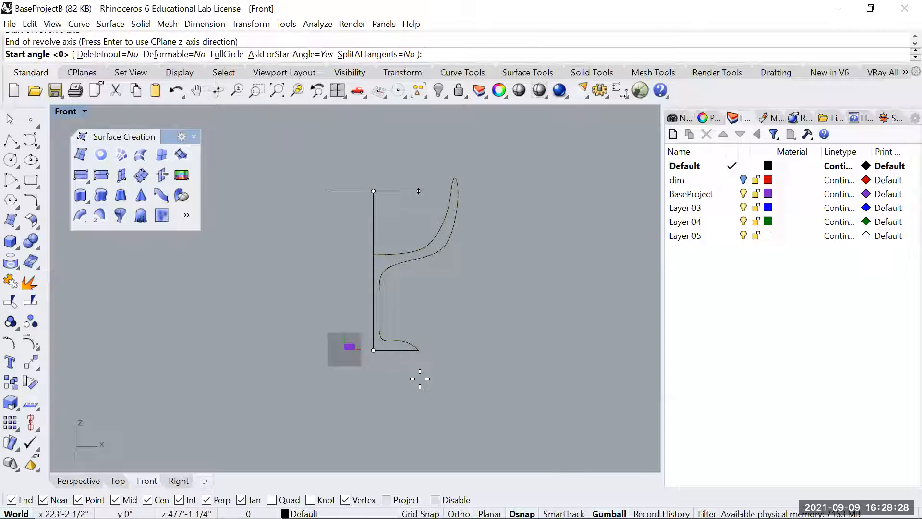
- Complete the revolve in the Perspective view with a start angle of 360 and a revolution angle of 360
{"action": "key", "text": "ctrl+Tab"}
{"action": "key", "text": "ctrl+Tab"}
{"action": "scroll", "coordinate": [391, 309], "scroll_direction": "down", "scroll_amount": 14}
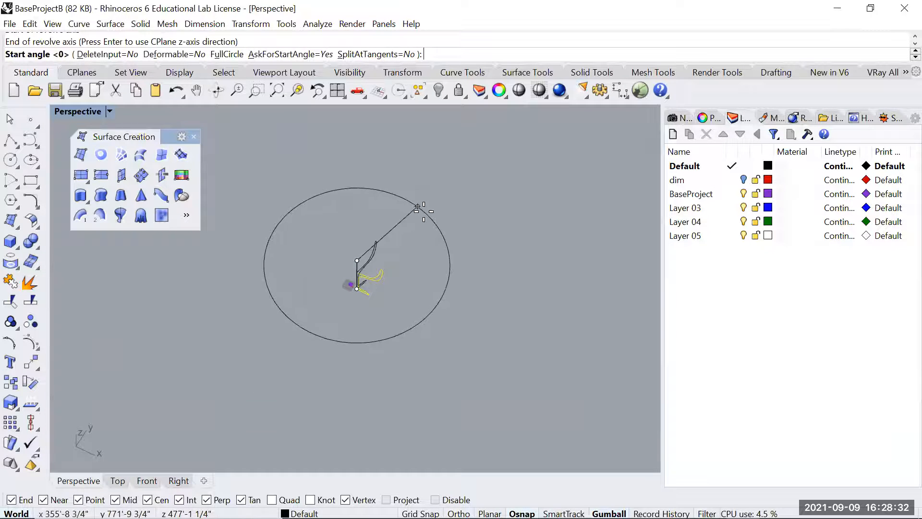
{"action": "type", "text": "360"}
{"action": "key", "text": "Return"}
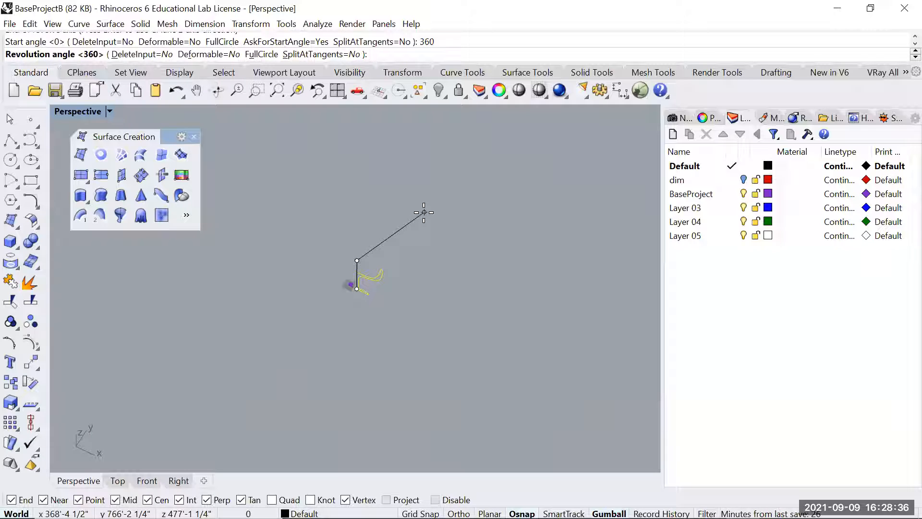
{"action": "key", "text": "Return"}
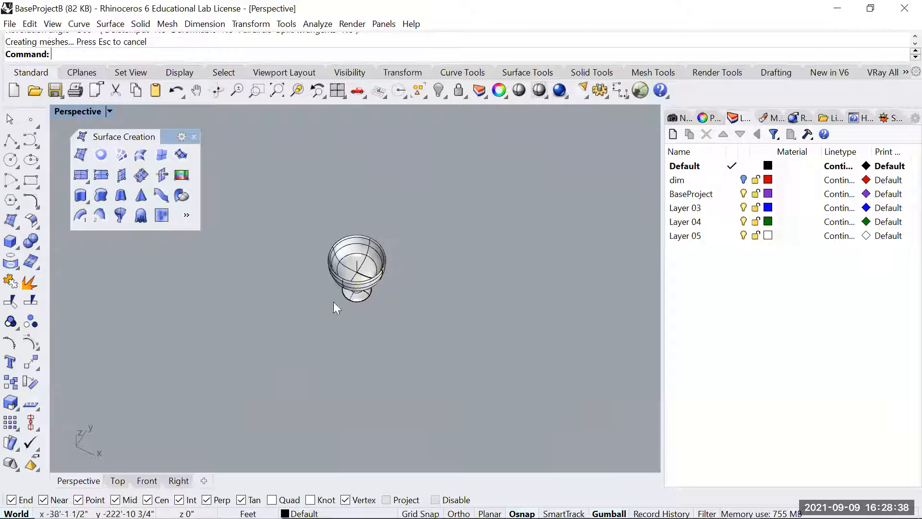
- Examine the revolved goblet up close and from different angles
{"action": "scroll", "coordinate": [346, 288], "scroll_direction": "up", "scroll_amount": 5}
{"action": "left_click", "coordinate": [454, 259]}
{"action": "type", "text": "Z"}
{"action": "key", "text": "Return"}
{"action": "type", "text": "s"}
{"action": "key", "text": "Return"}
{"action": "right_click_drag", "start_coordinate": [422, 278], "coordinate": [457, 362]}
{"action": "key", "text": "Escape"}
- Select the goblet and show its object properties
{"action": "left_click", "coordinate": [432, 306]}
{"action": "scroll", "coordinate": [458, 367], "scroll_direction": "down", "scroll_amount": 2}
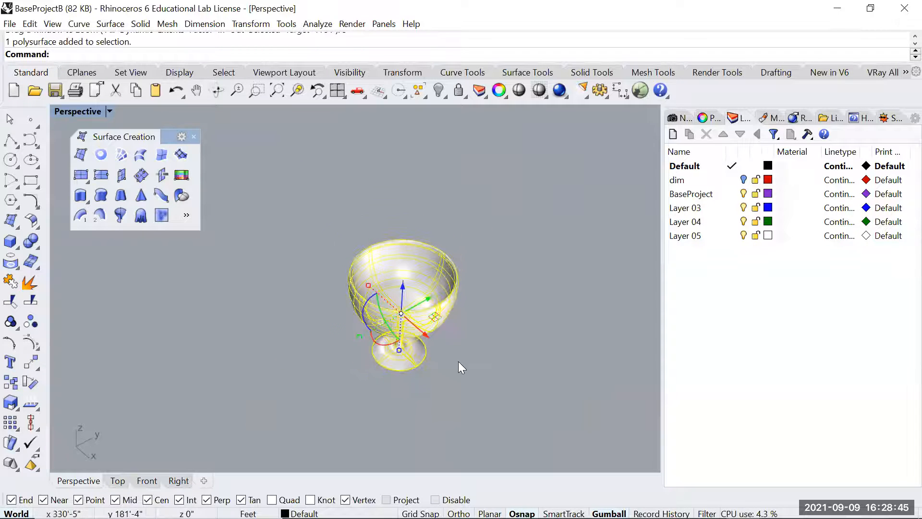
{"action": "left_click", "coordinate": [704, 118]}
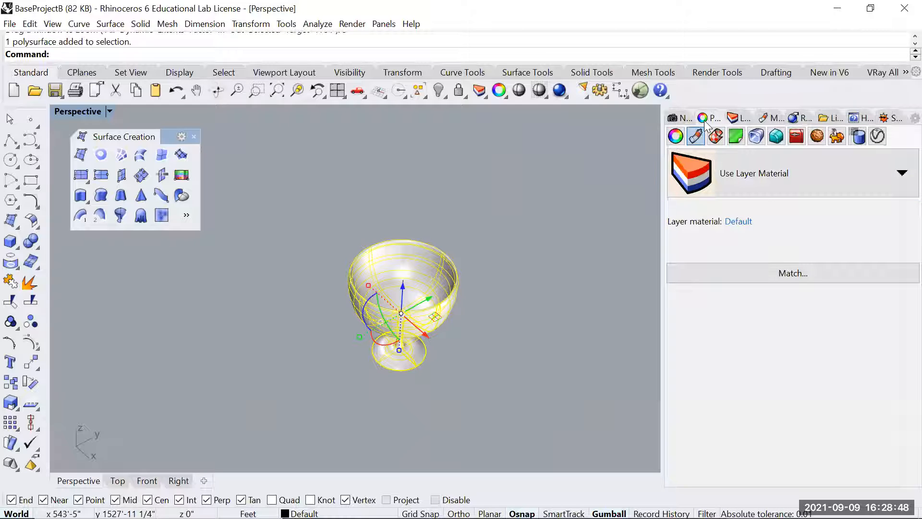
{"action": "left_click", "coordinate": [676, 136]}
- Move the goblet clear of its source curves, then delete the profile curve and the axis line
{"action": "type", "text": "m"}
{"action": "key", "text": "Return"}
{"action": "left_click", "coordinate": [476, 333]}
{"action": "left_click", "coordinate": [560, 330]}
{"action": "key", "text": "Escape"}
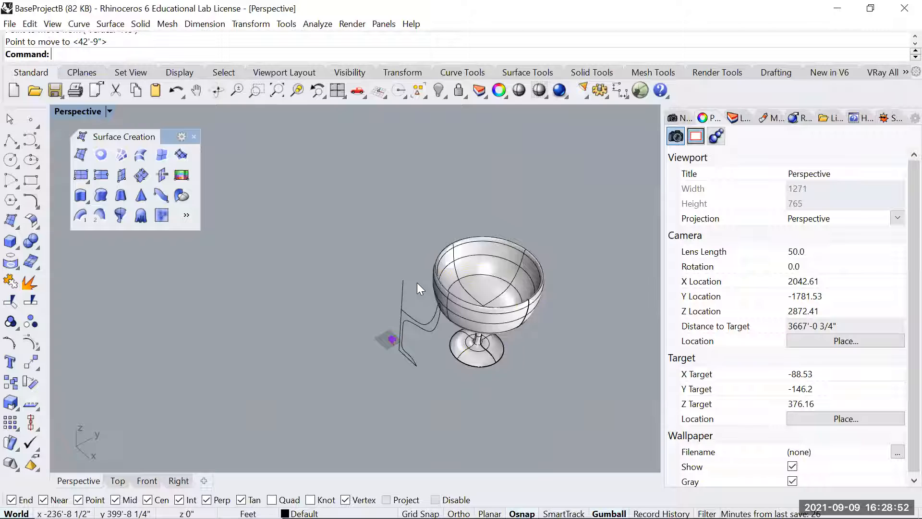
{"action": "left_click", "coordinate": [404, 310]}
{"action": "key", "text": "Delete"}
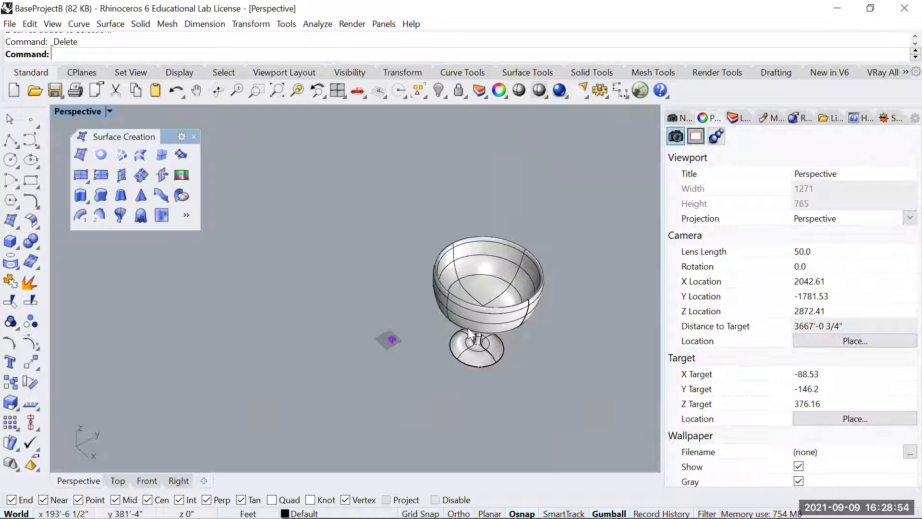
- Shift the goblet over the base project in the Top view, then delete it in the Front view
{"action": "left_click", "coordinate": [479, 317]}
{"action": "key", "text": "ctrl+F1"}
{"action": "left_click_drag", "start_coordinate": [560, 149], "coordinate": [426, 320]}
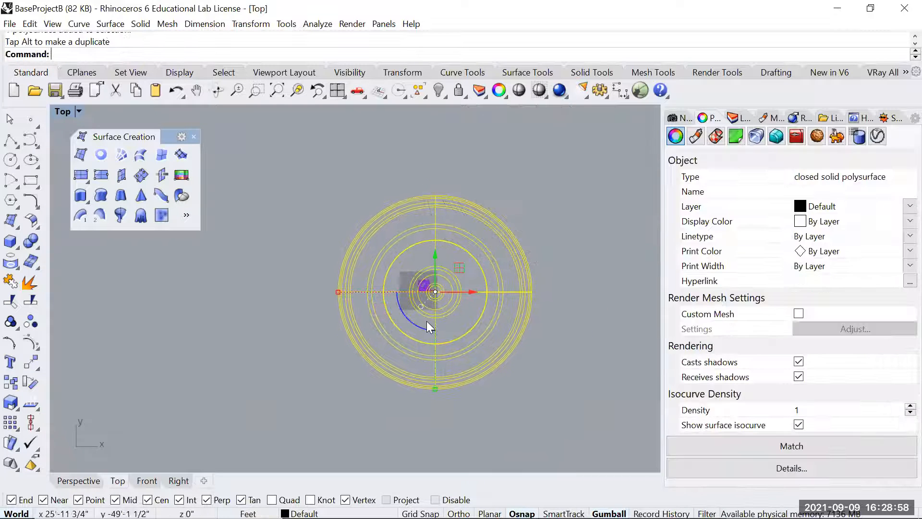
{"action": "key", "text": "ctrl+F2"}
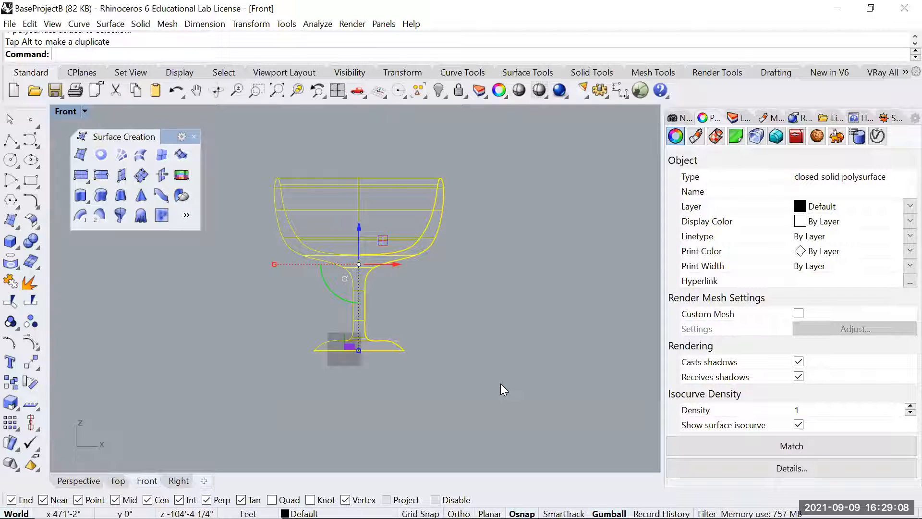
{"action": "key", "text": "Delete"}
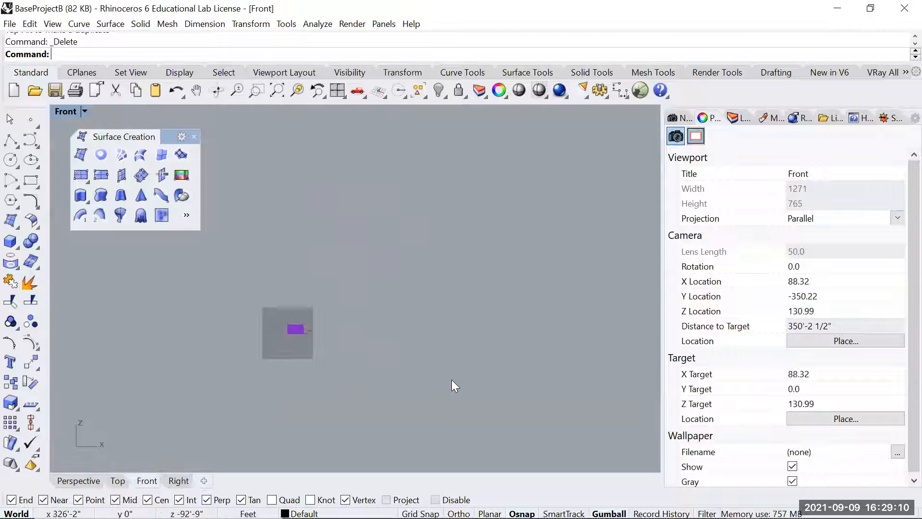
- Begin a polyline beside the base project in the Front view with a horizontal top edge and a vertical right edge
{"action": "scroll", "coordinate": [452, 380], "scroll_direction": "up", "scroll_amount": 4}
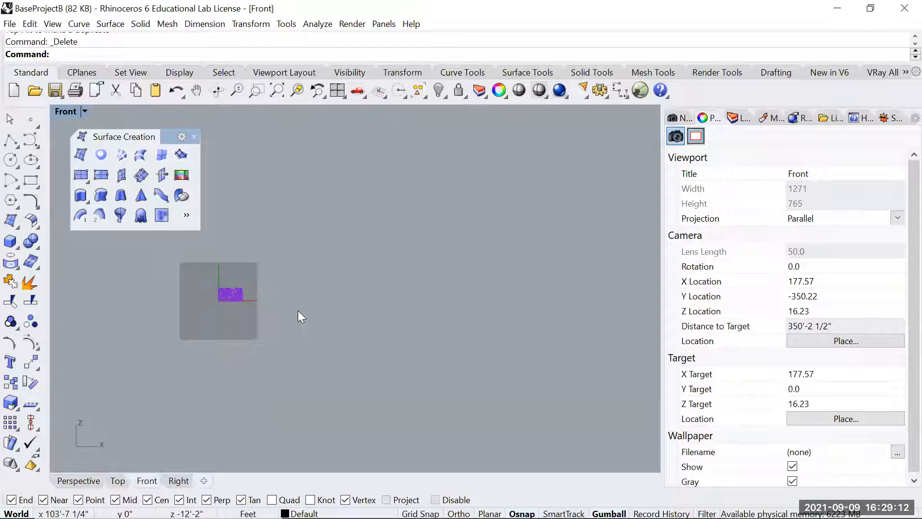
{"action": "type", "text": "Pol"}
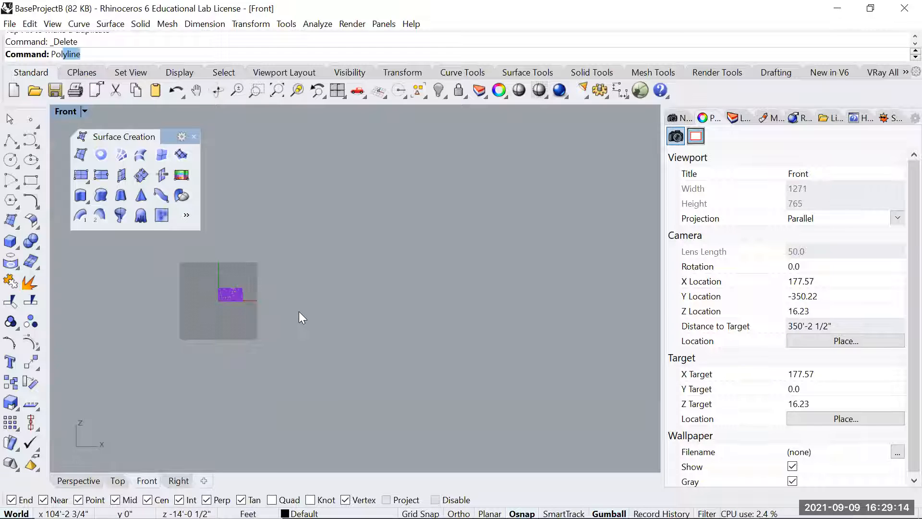
{"action": "type", "text": "y"}
{"action": "key", "text": "Return"}
{"action": "right_click_drag", "start_coordinate": [296, 309], "coordinate": [203, 285]}
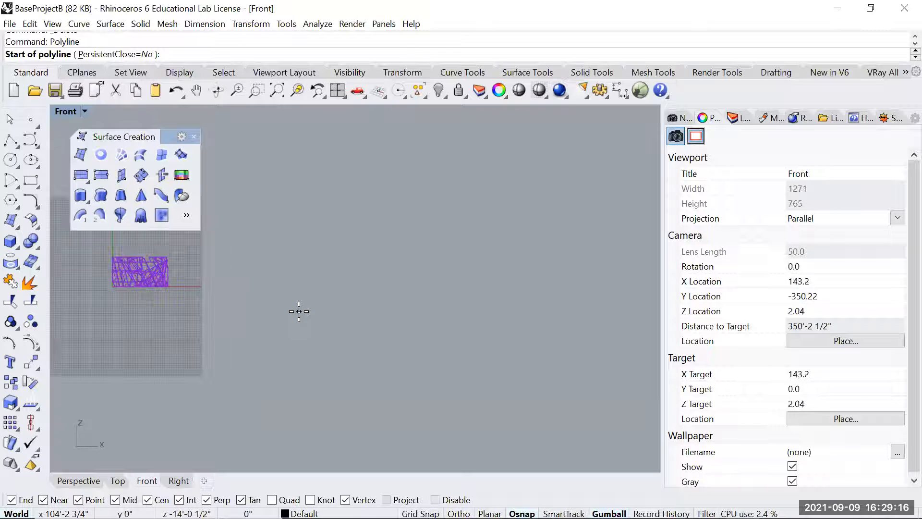
{"action": "left_click", "coordinate": [317, 228]}
{"action": "left_click", "coordinate": [400, 229], "text": "shift"}
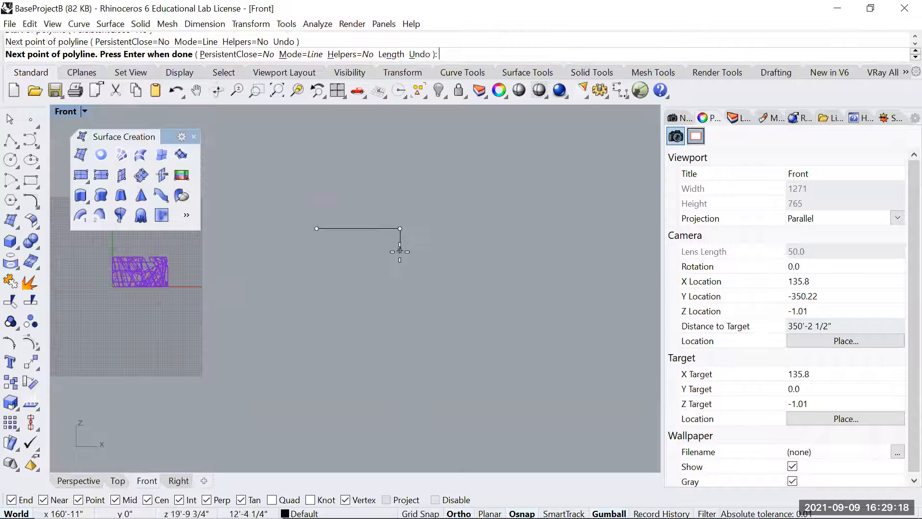
{"action": "left_click", "coordinate": [400, 318]}
- Add a small inward step at the polyline's lower-right corner, run the bottom edge to below the start point and close the outline
{"action": "scroll", "coordinate": [402, 320], "scroll_direction": "up", "scroll_amount": 2}
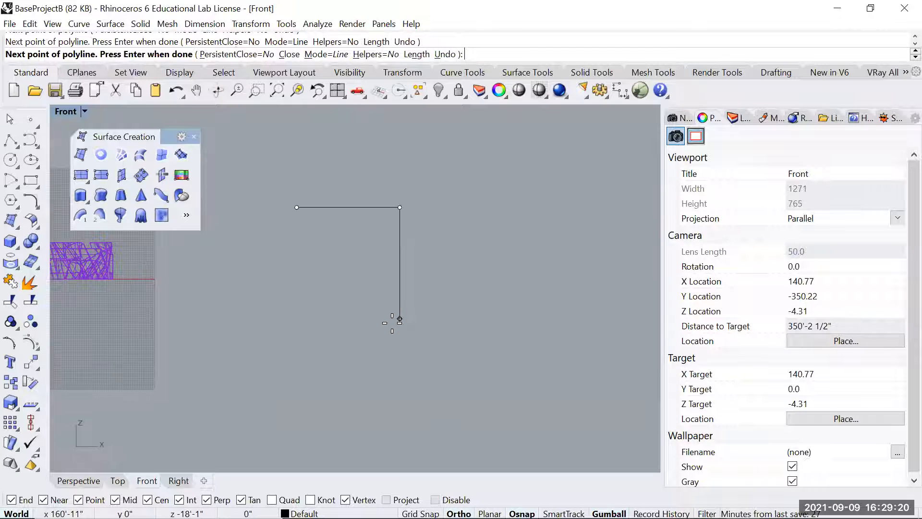
{"action": "left_click", "coordinate": [391, 319]}
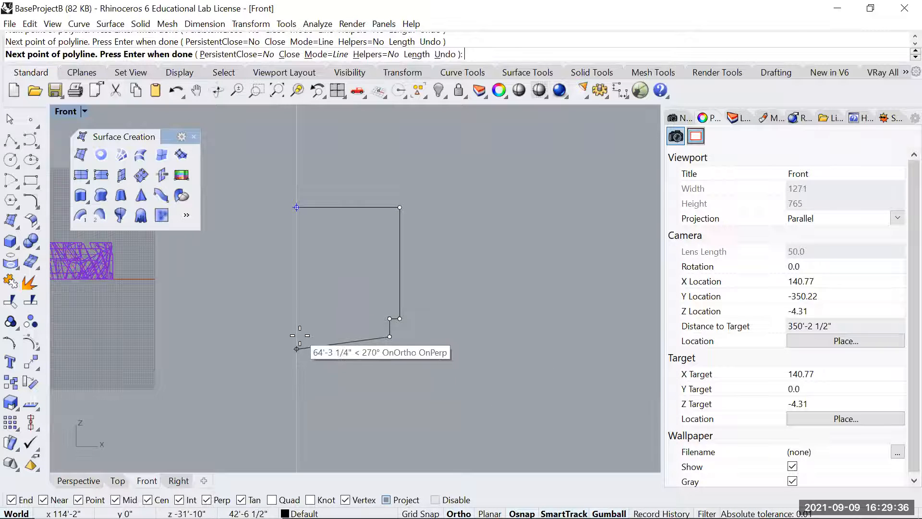
{"action": "left_click", "coordinate": [296, 323]}
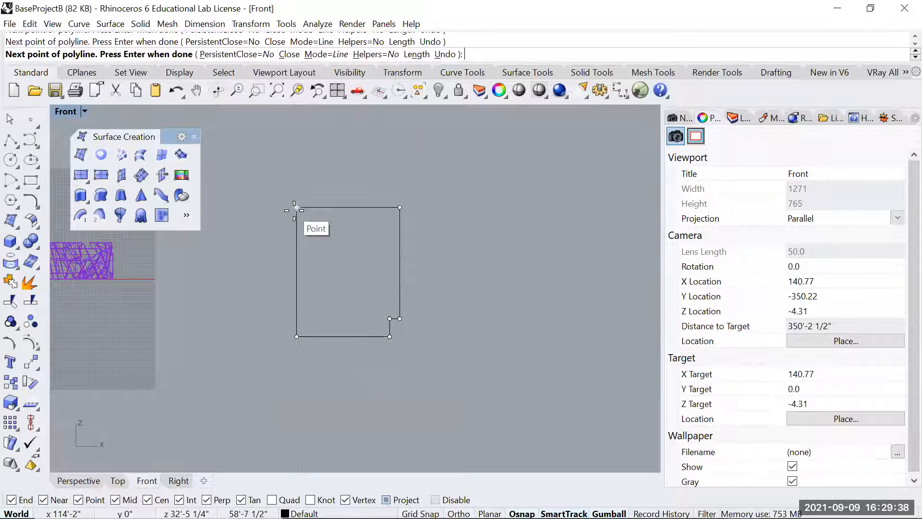
{"action": "left_click", "coordinate": [296, 208]}
- Move the notched polyline farther from the base project along the X axis in the Perspective view
{"action": "scroll", "coordinate": [386, 239], "scroll_direction": "down", "scroll_amount": 3}
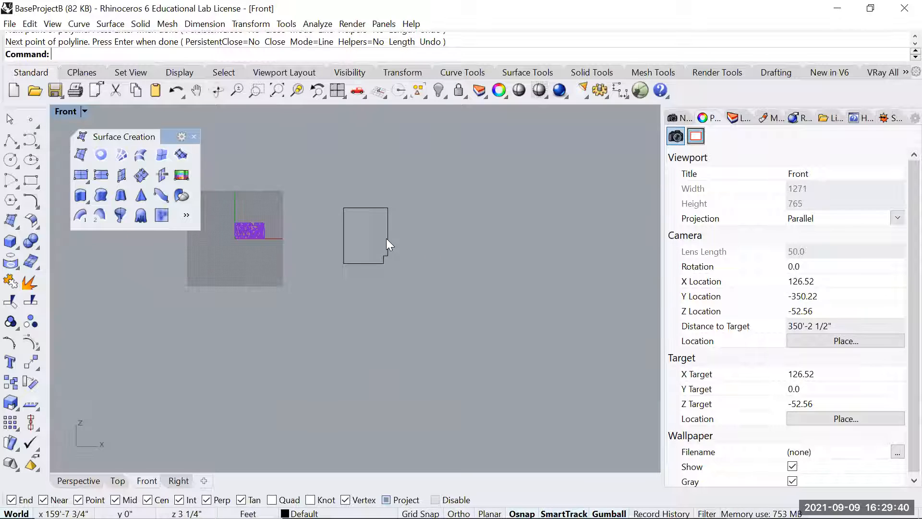
{"action": "key", "text": "ctrl+F3"}
{"action": "key", "text": "ctrl+F4"}
{"action": "scroll", "coordinate": [406, 366], "scroll_direction": "up", "scroll_amount": 2}
{"action": "left_click", "coordinate": [401, 358]}
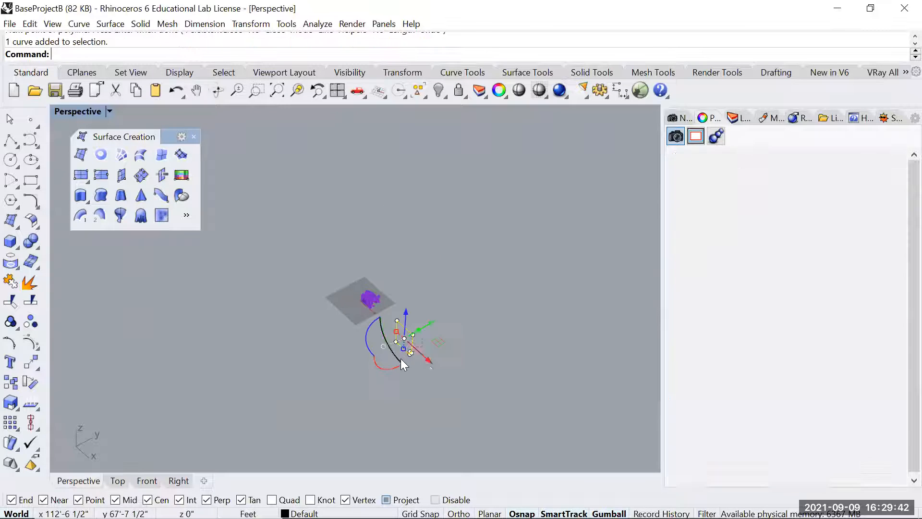
{"action": "left_click_drag", "start_coordinate": [427, 362], "coordinate": [482, 406]}
{"action": "left_click", "coordinate": [531, 389]}
- Draw a vertical line starting on the notched profile's inner vertical edge in the Perspective view and extending well above it
{"action": "right_click_drag", "start_coordinate": [440, 384], "coordinate": [449, 344], "text": "shift"}
{"action": "scroll", "coordinate": [435, 335], "scroll_direction": "up", "scroll_amount": 6}
{"action": "scroll", "coordinate": [444, 329], "scroll_direction": "up", "scroll_amount": 5}
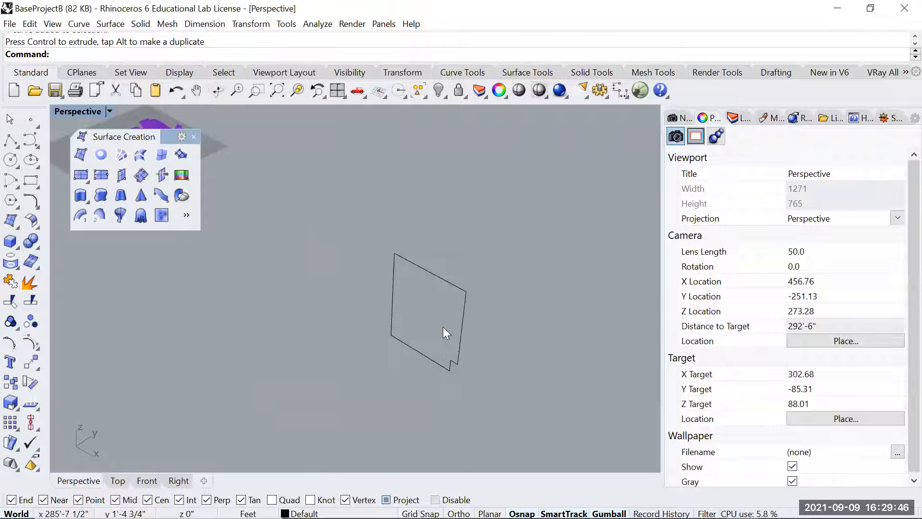
{"action": "scroll", "coordinate": [395, 316], "scroll_direction": "down", "scroll_amount": 5}
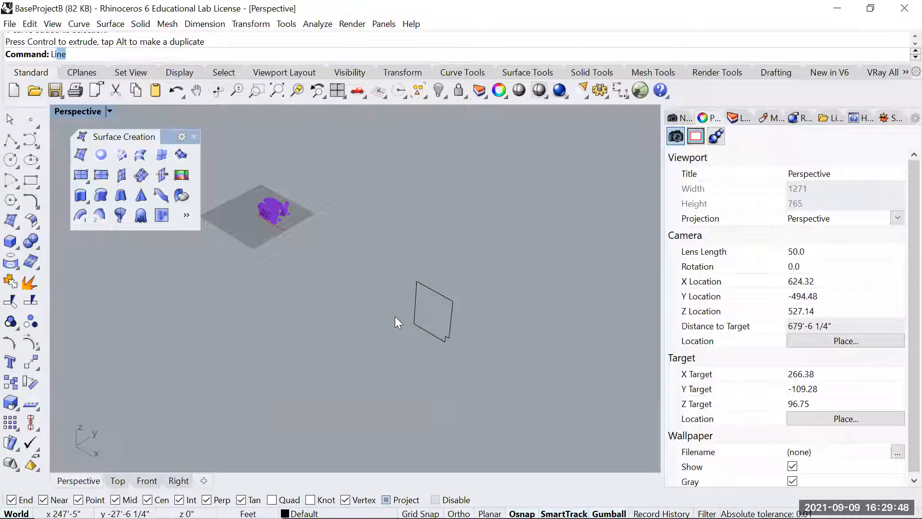
{"action": "key", "text": "Return"}
{"action": "type", "text": "v"}
{"action": "key", "text": "Return"}
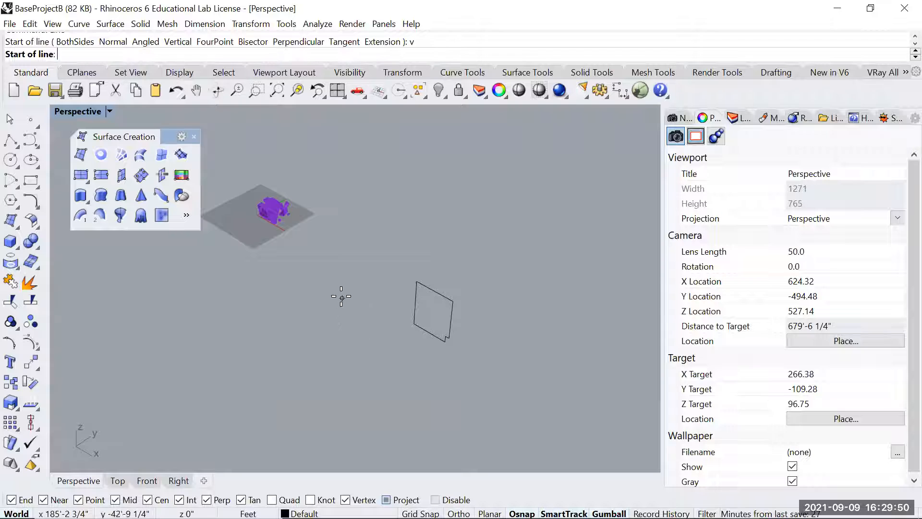
{"action": "left_click", "coordinate": [415, 305]}
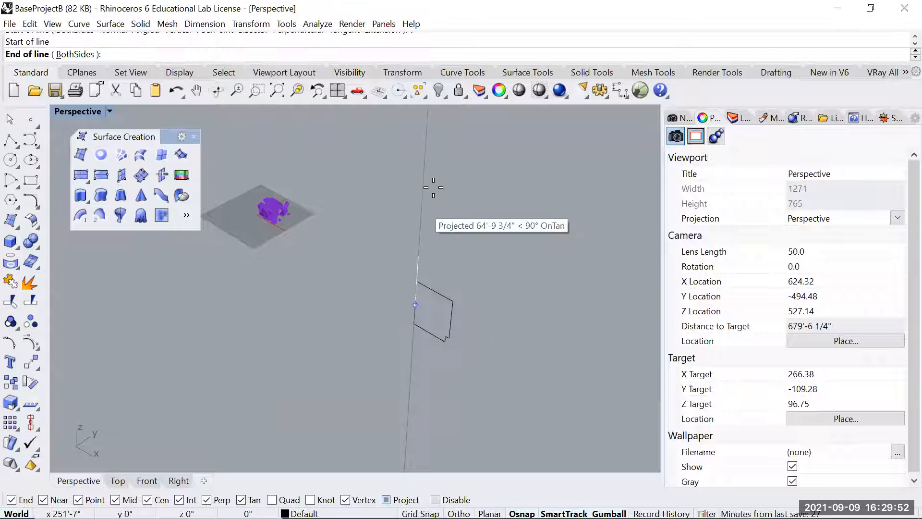
{"action": "left_click", "coordinate": [442, 146]}
- Move the vertical line away from the notched profile along the X axis, toward the base project
{"action": "left_click", "coordinate": [422, 211]}
{"action": "left_click_drag", "start_coordinate": [450, 249], "coordinate": [404, 222]}
{"action": "left_click", "coordinate": [444, 236]}
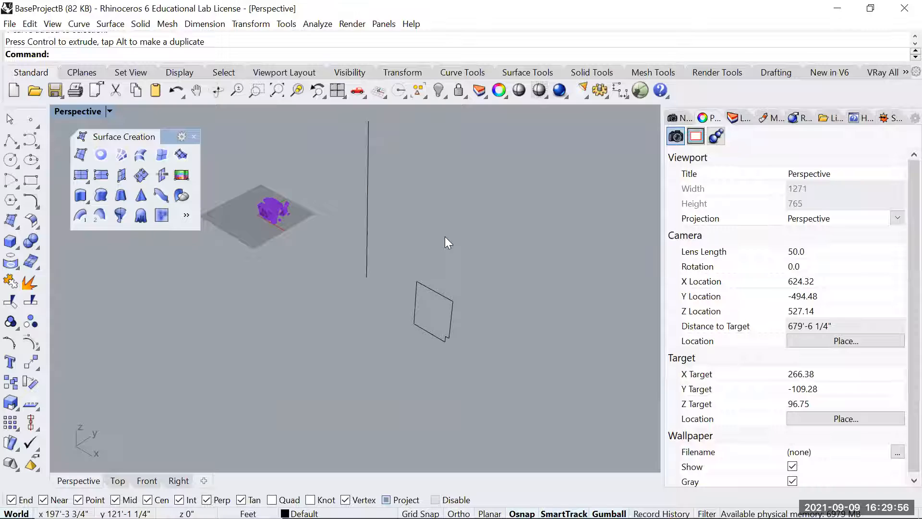
- Revolve the notched profile around the vertical line with a start angle of 90 and a revolution angle of -180
{"action": "type", "text": "Revolve"}
{"action": "key", "text": "Return"}
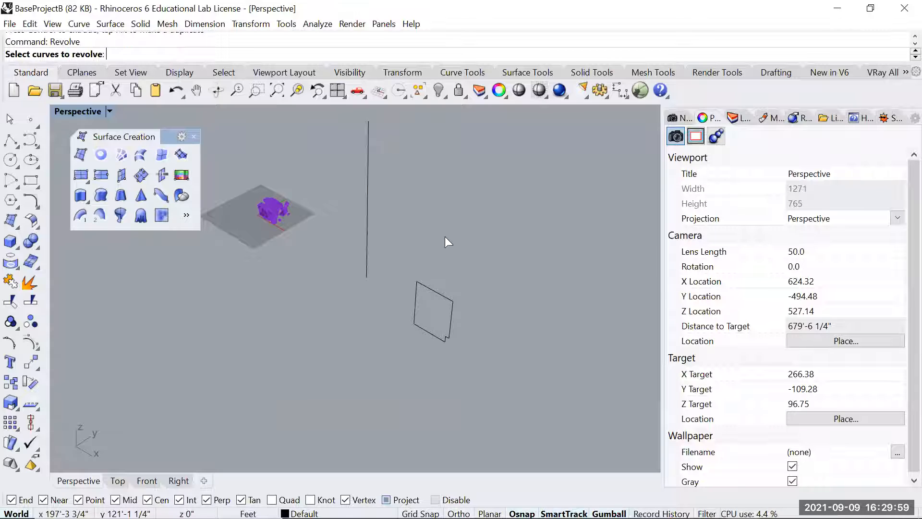
{"action": "left_click", "coordinate": [442, 292]}
{"action": "key", "text": "Return"}
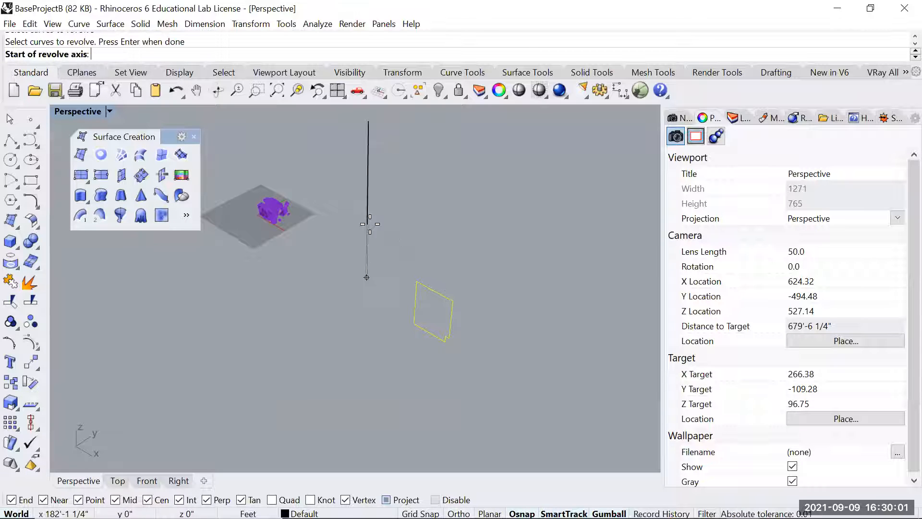
{"action": "left_click", "coordinate": [373, 141]}
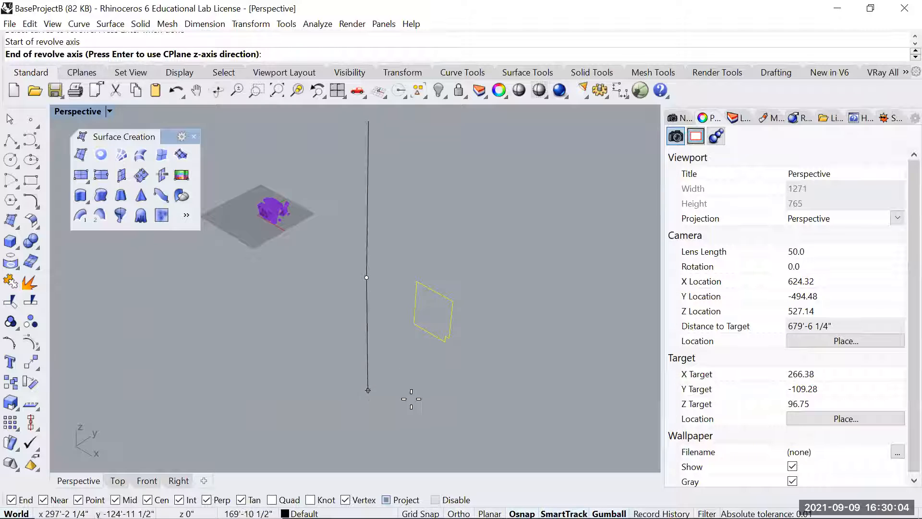
{"action": "left_click", "coordinate": [375, 140]}
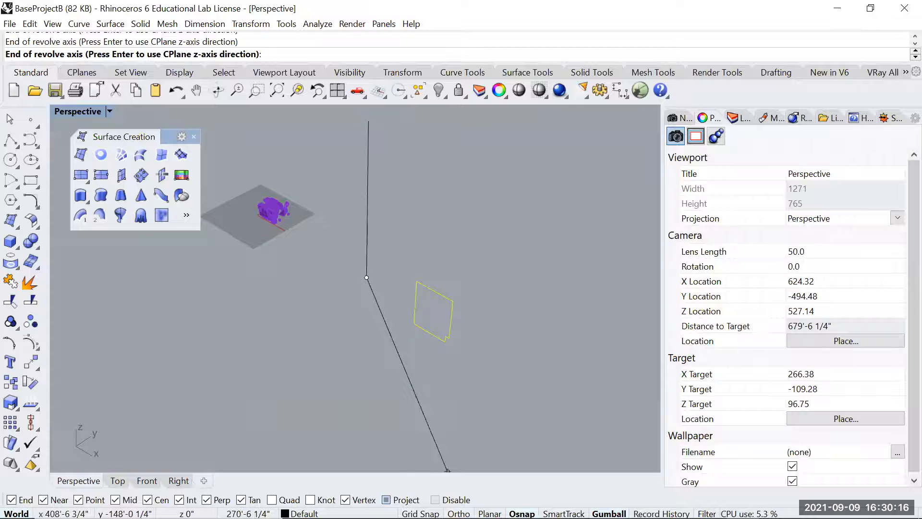
{"action": "left_click", "coordinate": [368, 121]}
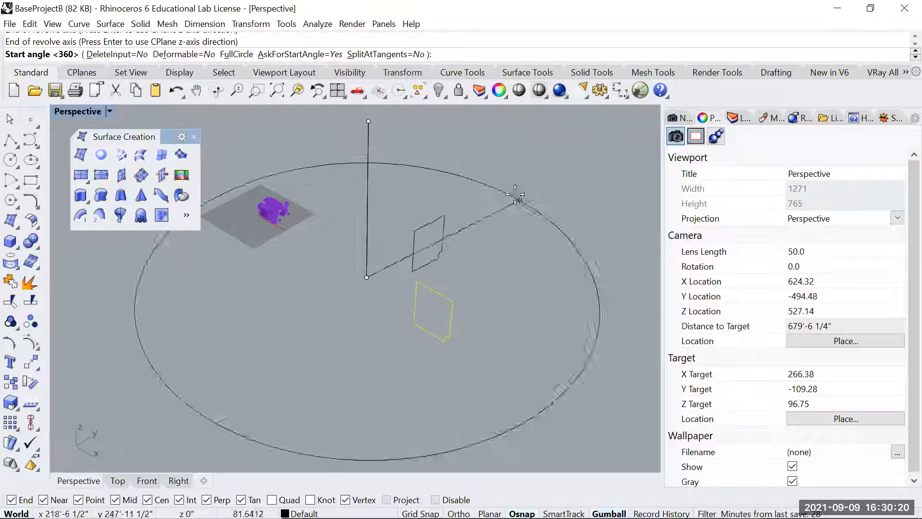
{"action": "left_click", "coordinate": [516, 194]}
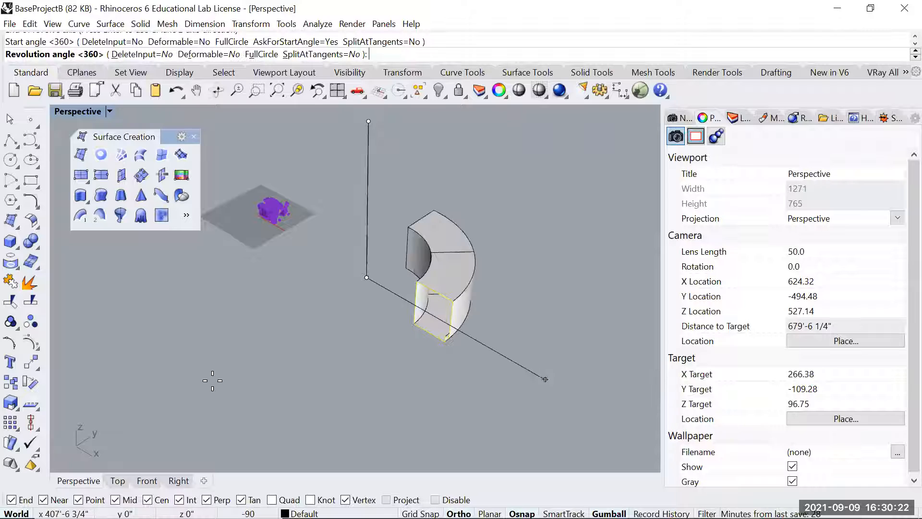
{"action": "left_click", "coordinate": [166, 364]}
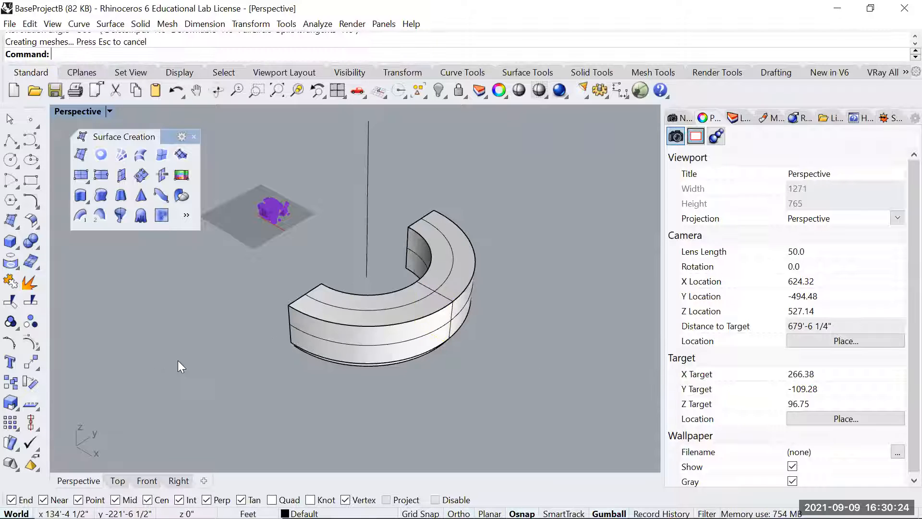
- Cap the open ends of the revolved half-ring
{"action": "right_click_drag", "start_coordinate": [293, 329], "coordinate": [346, 299]}
{"action": "left_click", "coordinate": [359, 353]}
{"action": "type", "text": "Cap"}
{"action": "key", "text": "Return"}
{"action": "right_click_drag", "start_coordinate": [472, 360], "coordinate": [451, 330]}
{"action": "left_click", "coordinate": [451, 331]}
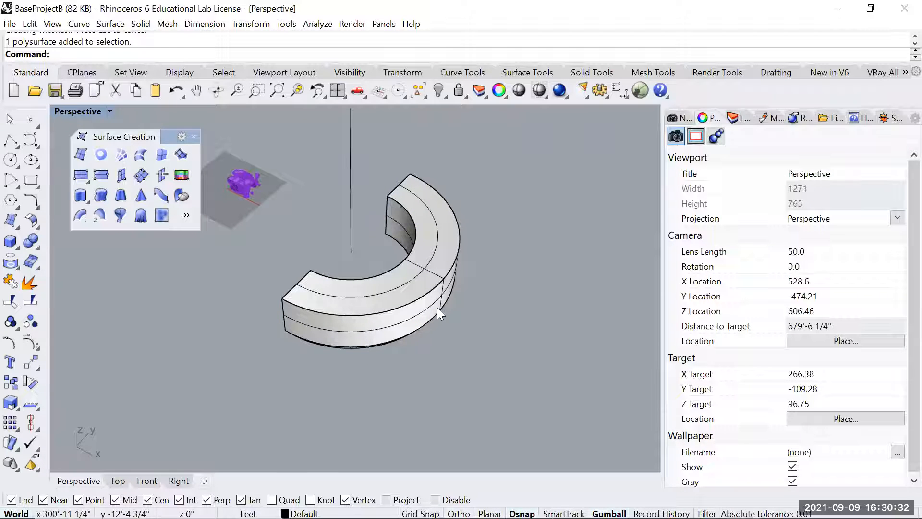
- Draw a thin 3Point rectangle about 3'-4" high across the half-ring's top, from its inner edge to slightly past the outer edge
{"action": "scroll", "coordinate": [425, 272], "scroll_direction": "up", "scroll_amount": 5}
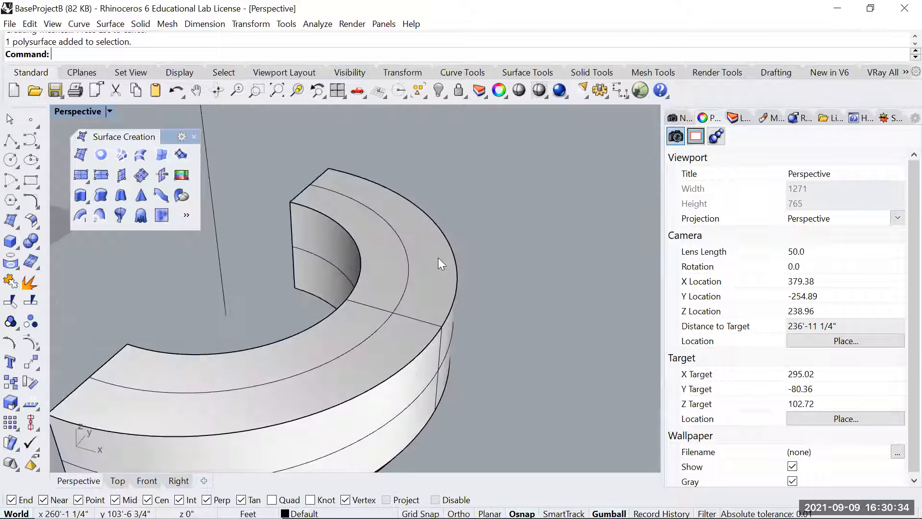
{"action": "type", "text": "rectangle"}
{"action": "key", "text": "Return"}
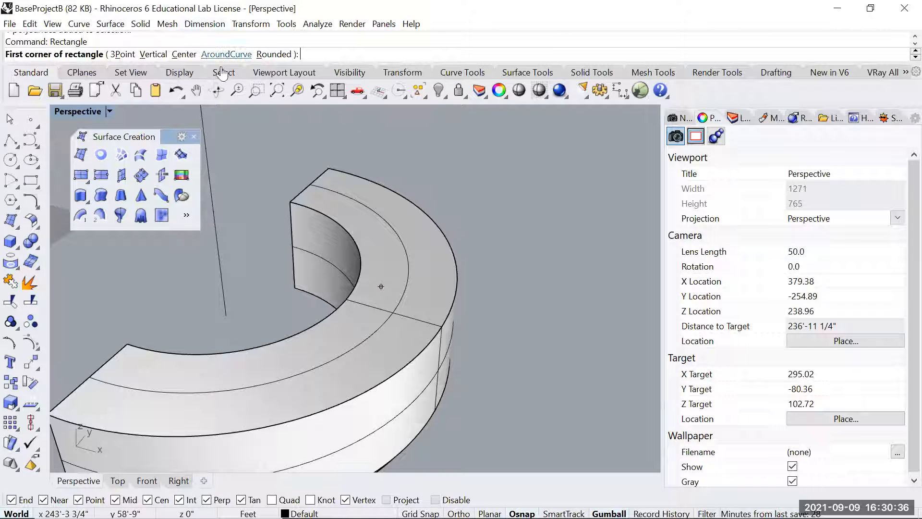
{"action": "type", "text": "3"}
{"action": "key", "text": "Return"}
{"action": "left_click", "coordinate": [347, 299]}
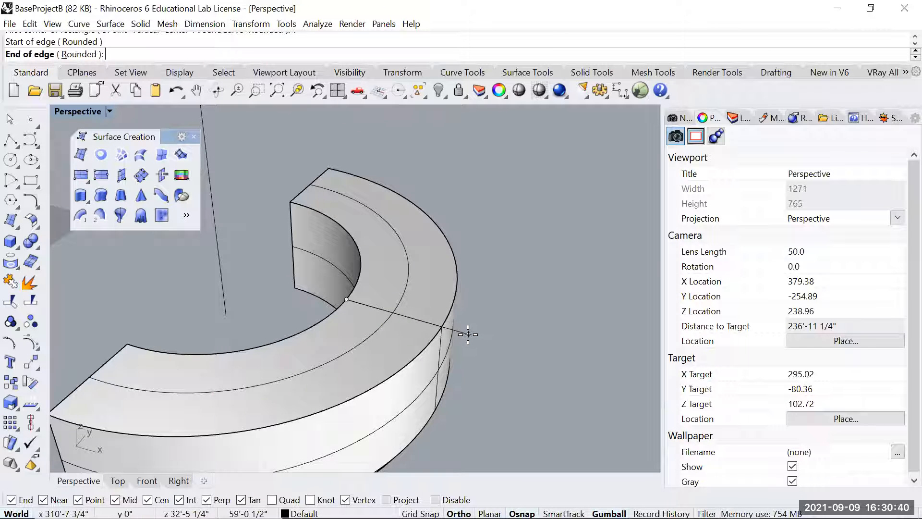
{"action": "scroll", "coordinate": [454, 329], "scroll_direction": "up", "scroll_amount": 3}
{"action": "left_click", "coordinate": [450, 329]}
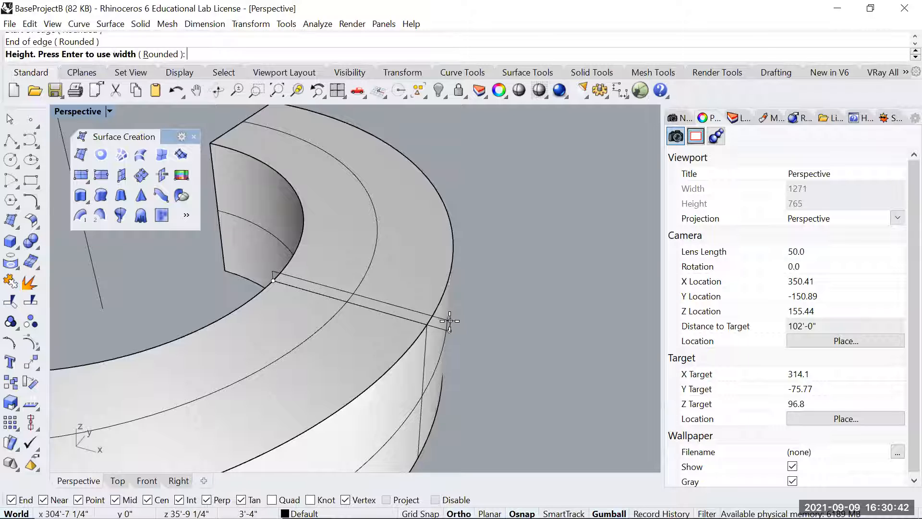
{"action": "left_click", "coordinate": [450, 320]}
{"action": "scroll", "coordinate": [467, 332], "scroll_direction": "down", "scroll_amount": 3}
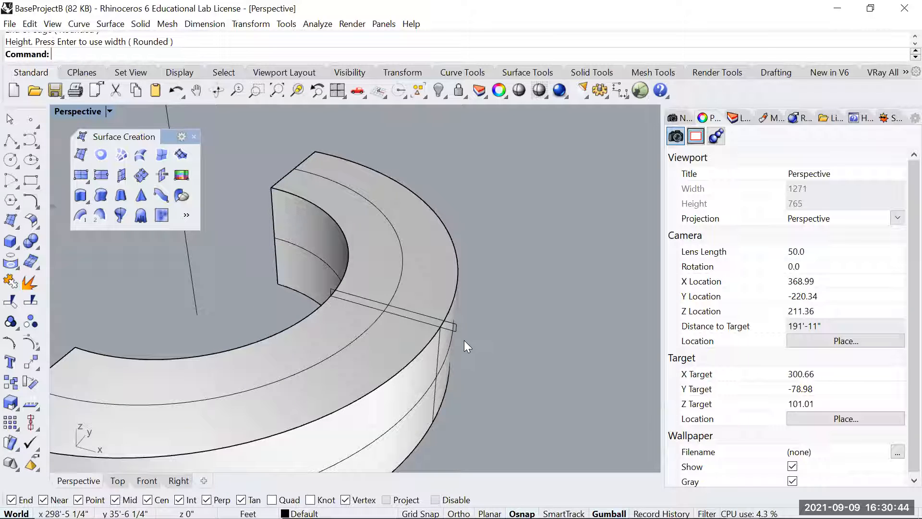
- Revolve the thin rectangle around the vertical line with a start angle of 90 and a revolution angle of -180
{"action": "left_click", "coordinate": [120, 215]}
{"action": "scroll", "coordinate": [307, 278], "scroll_direction": "down", "scroll_amount": 3}
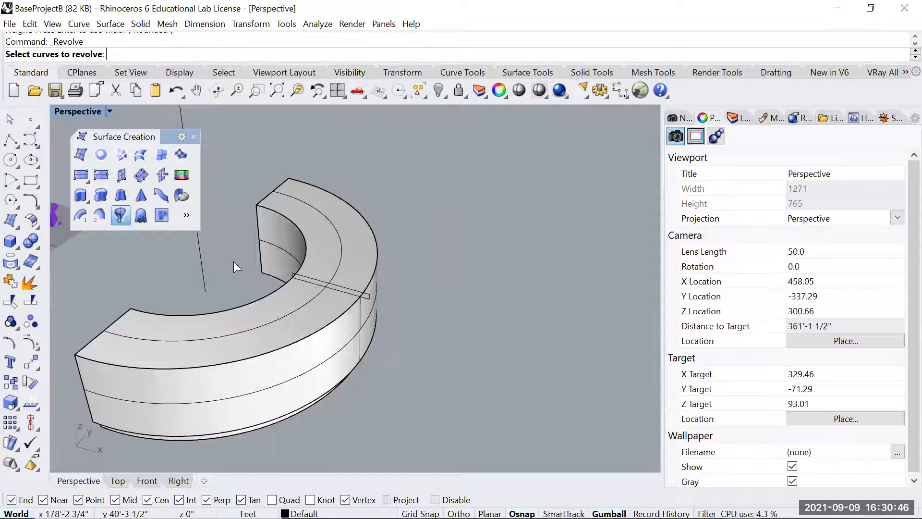
{"action": "right_click_drag", "start_coordinate": [234, 261], "coordinate": [389, 301], "text": "shift"}
{"action": "left_click", "coordinate": [491, 326]}
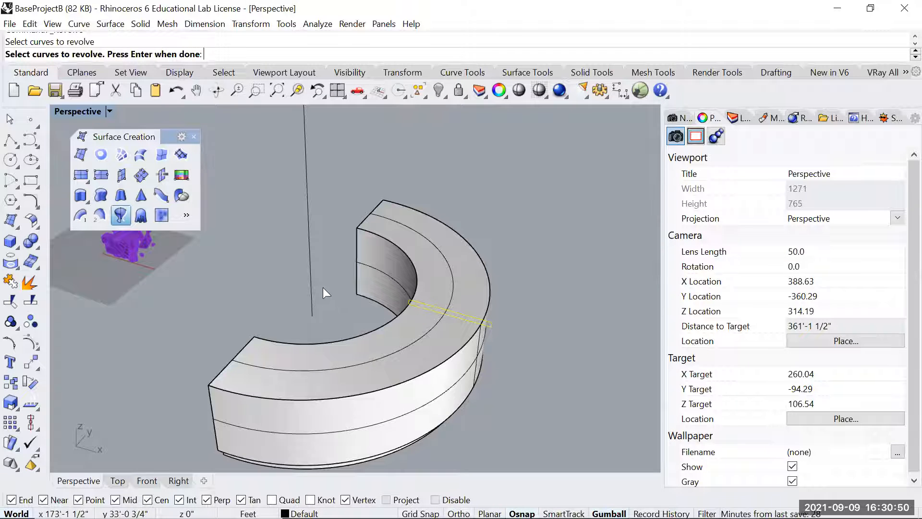
{"action": "key", "text": "Return"}
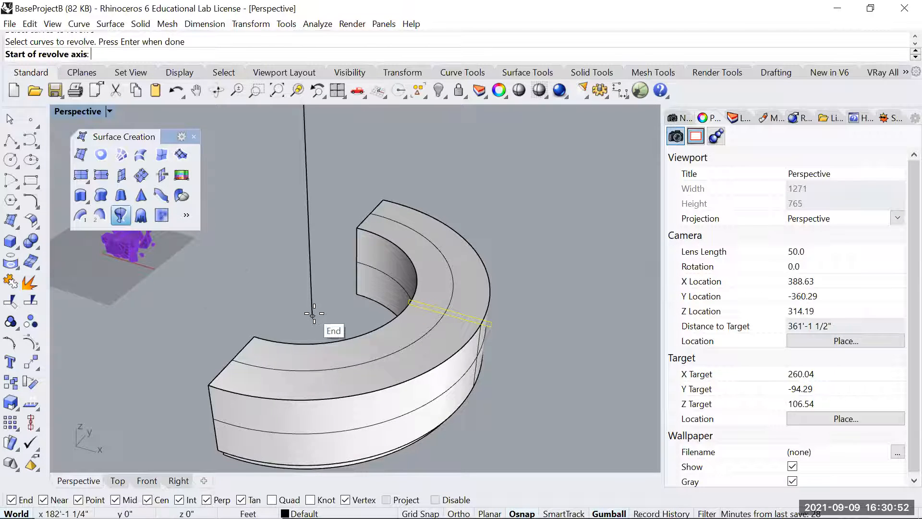
{"action": "left_click", "coordinate": [313, 315]}
{"action": "scroll", "coordinate": [317, 305], "scroll_direction": "down", "scroll_amount": 3}
{"action": "left_click", "coordinate": [308, 183]}
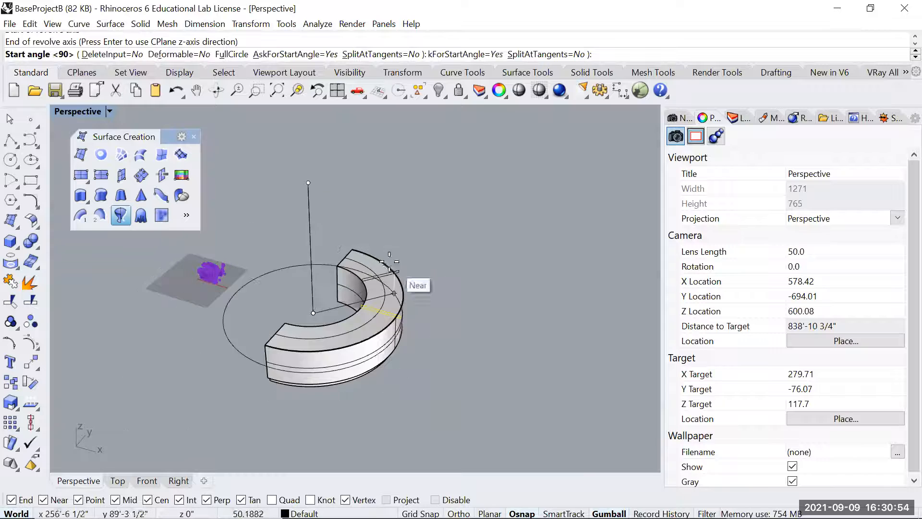
{"action": "scroll", "coordinate": [399, 281], "scroll_direction": "up", "scroll_amount": 3}
{"action": "left_click", "coordinate": [329, 187]}
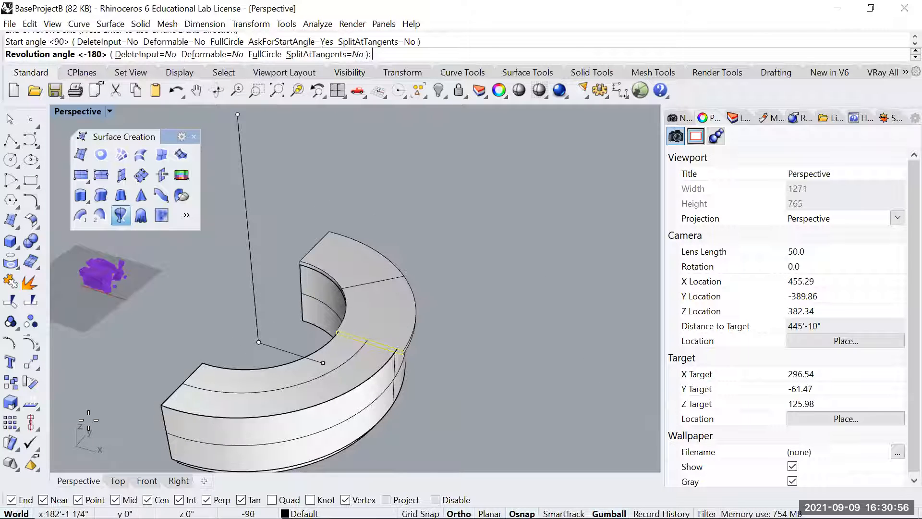
{"action": "scroll", "coordinate": [120, 410], "scroll_direction": "down", "scroll_amount": 2}
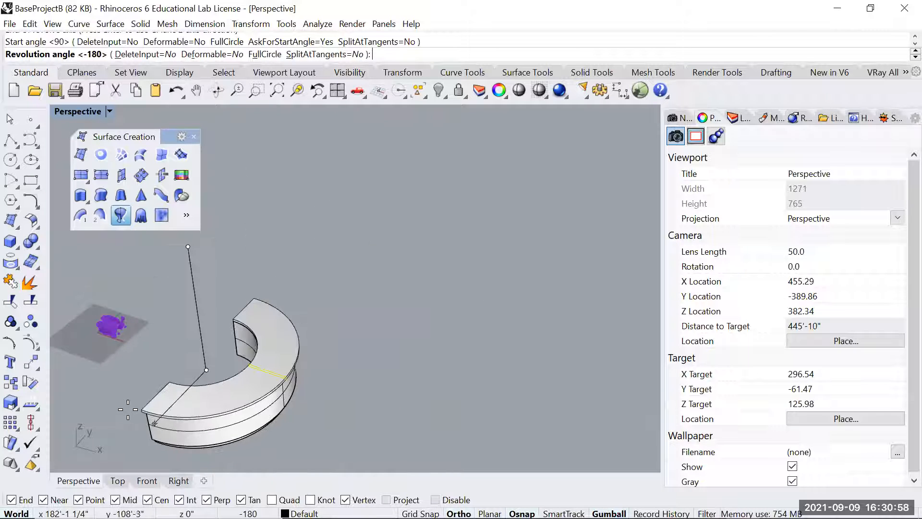
{"action": "left_click", "coordinate": [127, 409]}
- Cap the open ends of the revolved top slab
{"action": "left_click", "coordinate": [174, 411]}
{"action": "type", "text": "cap"}
{"action": "key", "text": "Return"}
{"action": "left_click", "coordinate": [465, 337]}
- Delete both revolved solids together with their profile curves and the vertical axis line
{"action": "right_click_drag", "start_coordinate": [314, 360], "coordinate": [335, 315]}
{"action": "right_click_drag", "start_coordinate": [284, 389], "coordinate": [329, 398], "text": "shift"}
{"action": "left_click_drag", "start_coordinate": [381, 295], "coordinate": [302, 366]}
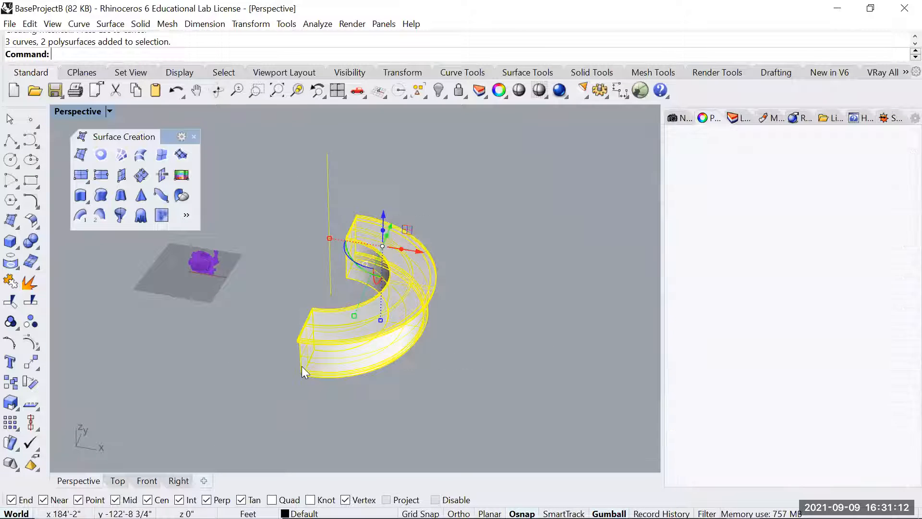
{"action": "key", "text": "Delete"}
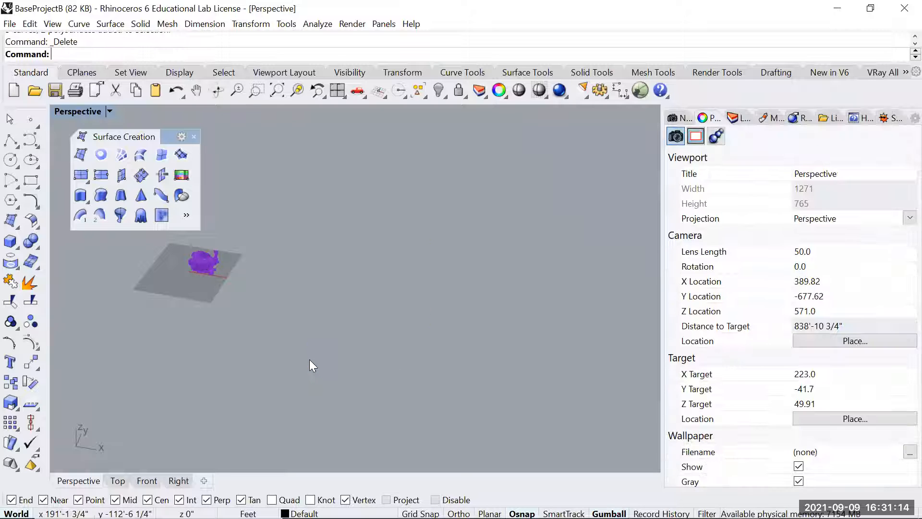
- Start a heightfield from the image Project2IsoRender2 and place its two corners on the empty ground beside the base project
{"action": "left_click", "coordinate": [162, 216]}
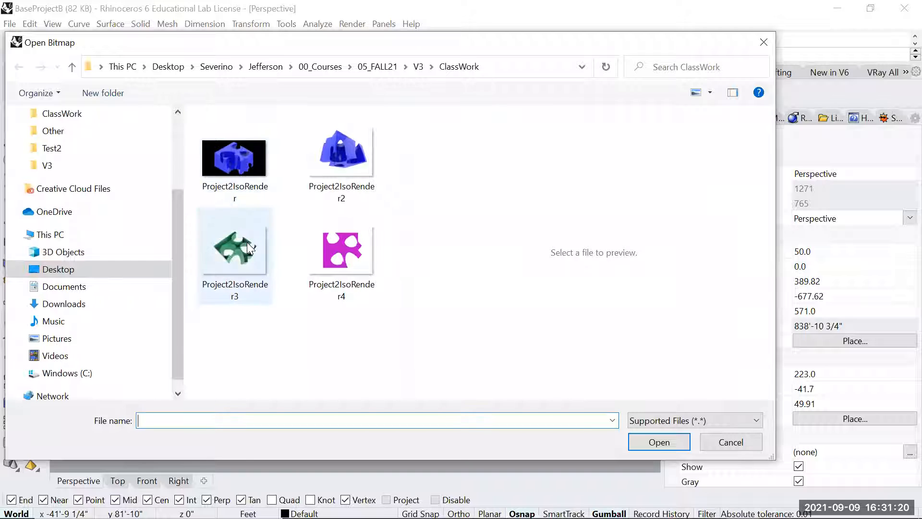
{"action": "left_click", "coordinate": [338, 158]}
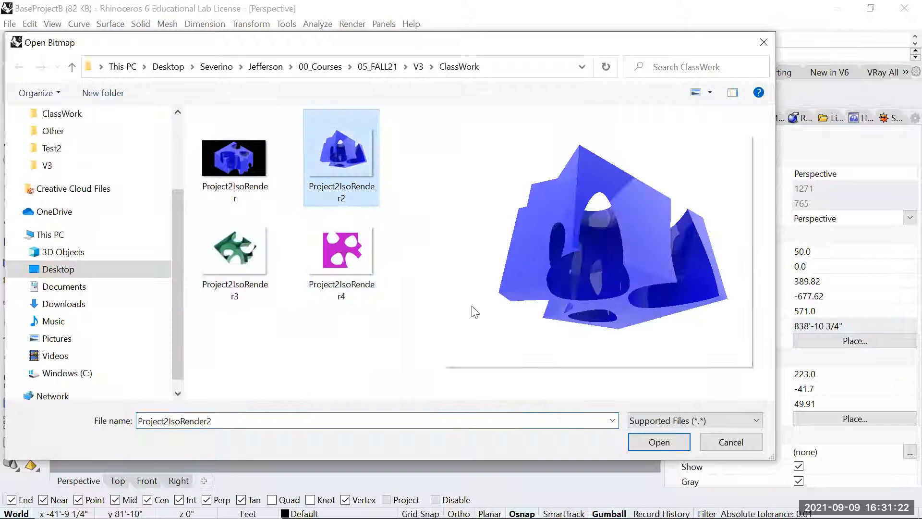
{"action": "left_click", "coordinate": [654, 441]}
{"action": "left_click", "coordinate": [324, 249]}
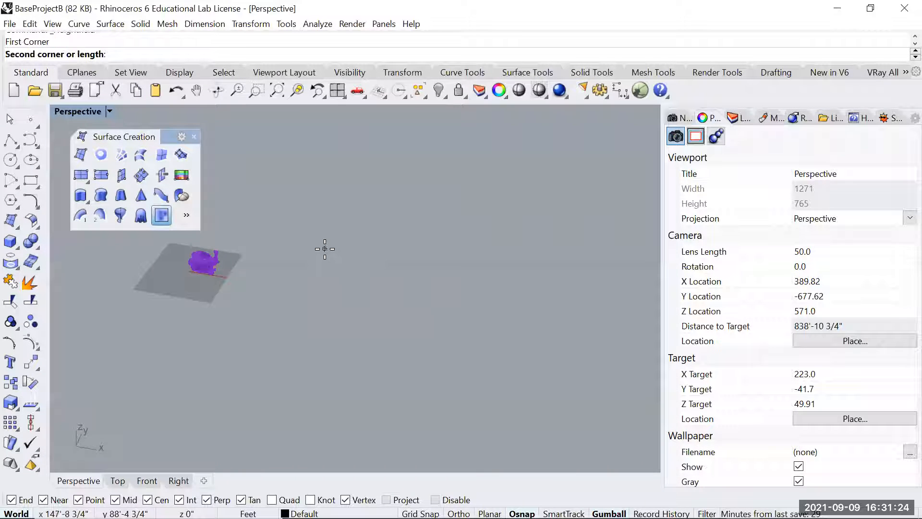
{"action": "left_click", "coordinate": [293, 404]}
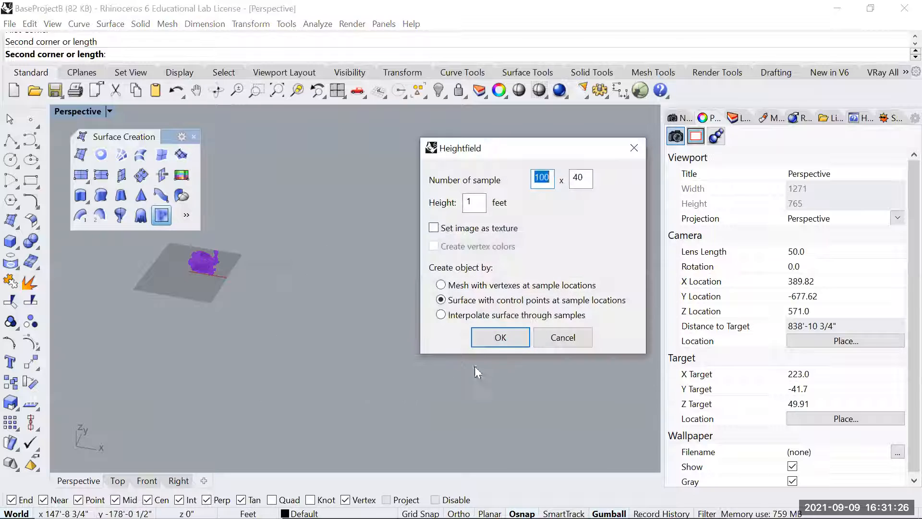
- Set the heightfield's height to 5 feet and create it as a surface with control points at the sample locations
{"action": "double_click", "coordinate": [470, 202]}
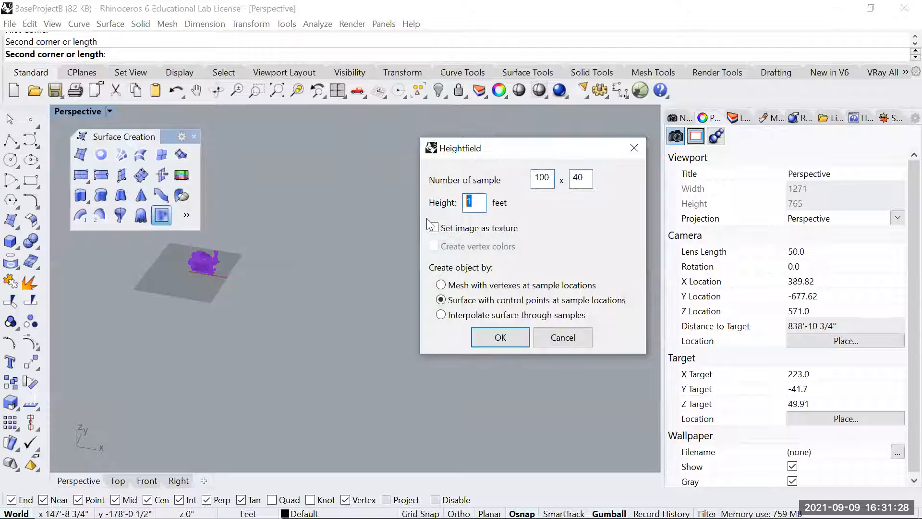
{"action": "type", "text": "5"}
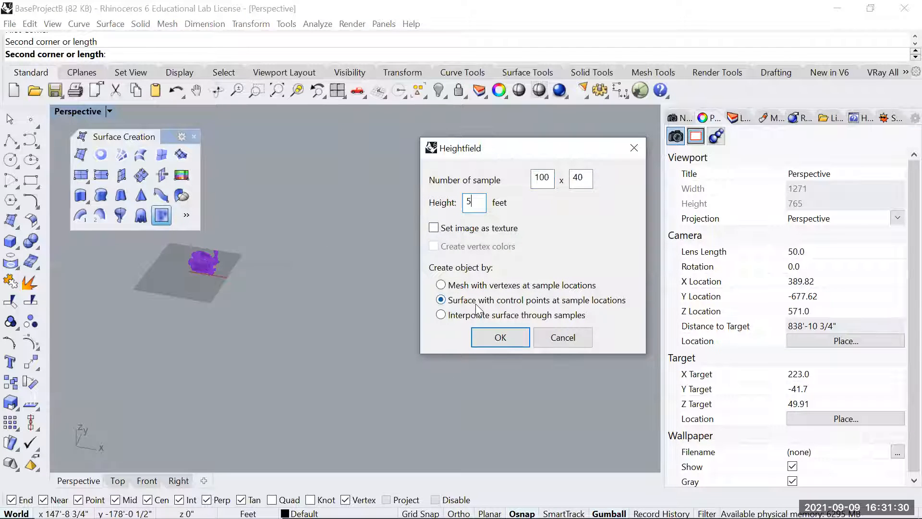
{"action": "left_click", "coordinate": [499, 336]}
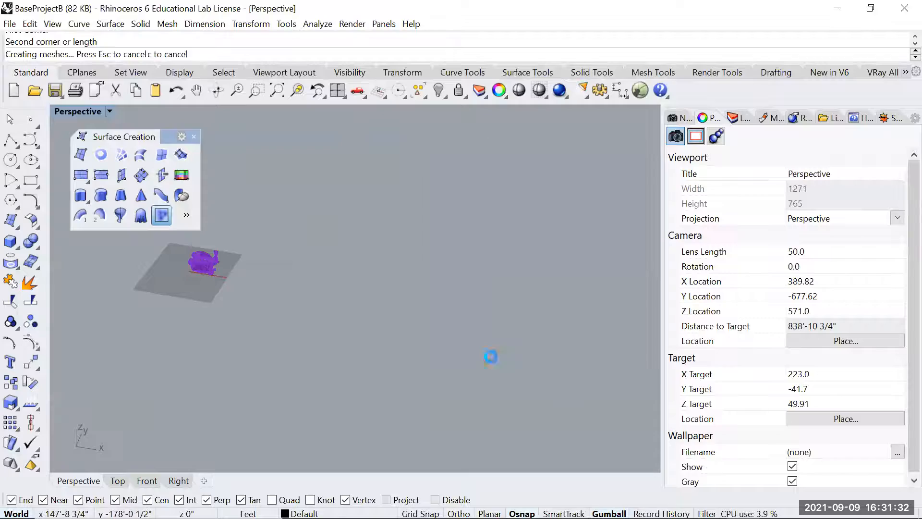
{"action": "scroll", "coordinate": [449, 369], "scroll_direction": "up", "scroll_amount": 3}
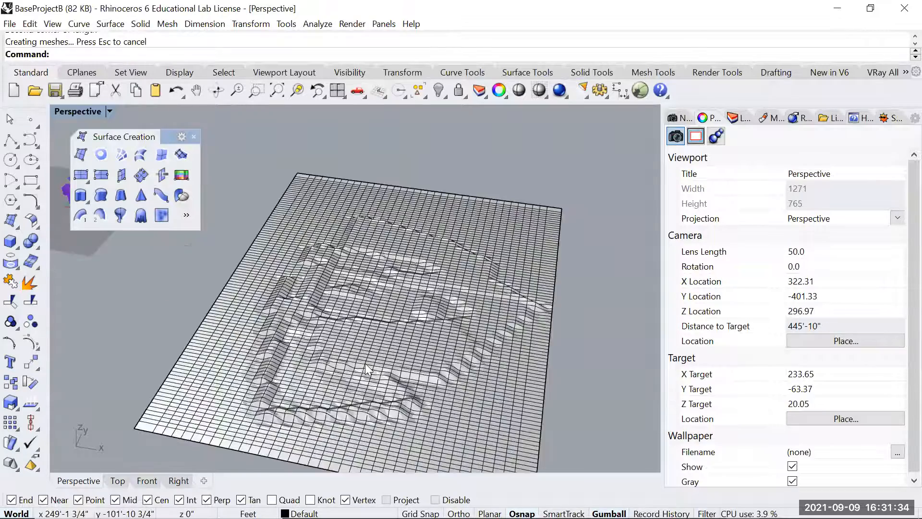
{"action": "right_click_drag", "start_coordinate": [323, 376], "coordinate": [230, 356]}
{"action": "right_click_drag", "start_coordinate": [350, 349], "coordinate": [524, 354], "text": "shift"}
{"action": "scroll", "coordinate": [307, 354], "scroll_direction": "up", "scroll_amount": 4}
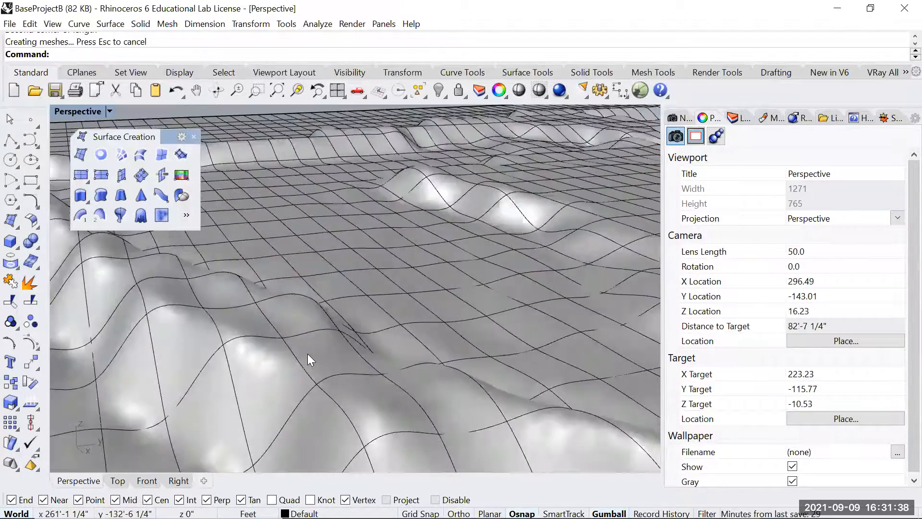
- Set the Top view to Shaded display to examine the heightfield surface from above
{"action": "scroll", "coordinate": [312, 354], "scroll_direction": "down", "scroll_amount": 6}
{"action": "key", "text": "ctrl+F1"}
{"action": "scroll", "coordinate": [509, 305], "scroll_direction": "up", "scroll_amount": 5}
{"action": "middle_click", "coordinate": [580, 292]}
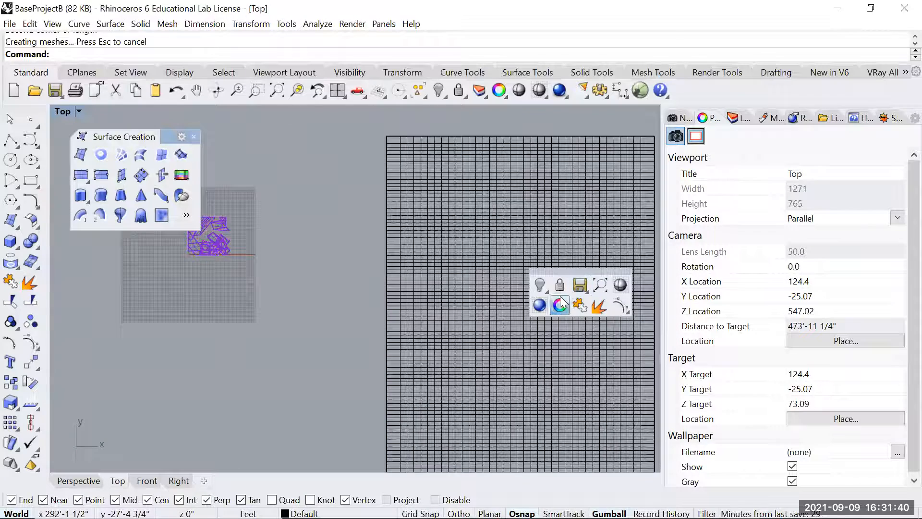
{"action": "left_click", "coordinate": [614, 287]}
{"action": "mouse_move", "coordinate": [566, 303]}
{"action": "right_mouse_down"}
{"action": "mouse_move", "coordinate": [549, 279]}
{"action": "mouse_move", "coordinate": [488, 251]}
{"action": "right_mouse_up"}
{"action": "scroll", "coordinate": [485, 251], "scroll_direction": "up", "scroll_amount": 4}
{"action": "scroll", "coordinate": [485, 251], "scroll_direction": "down", "scroll_amount": 4}
- Switch to Illustrator to look at the drawings in Project5Final.ai, and return to the Rhino model
{"action": "key", "text": "alt+Tab"}
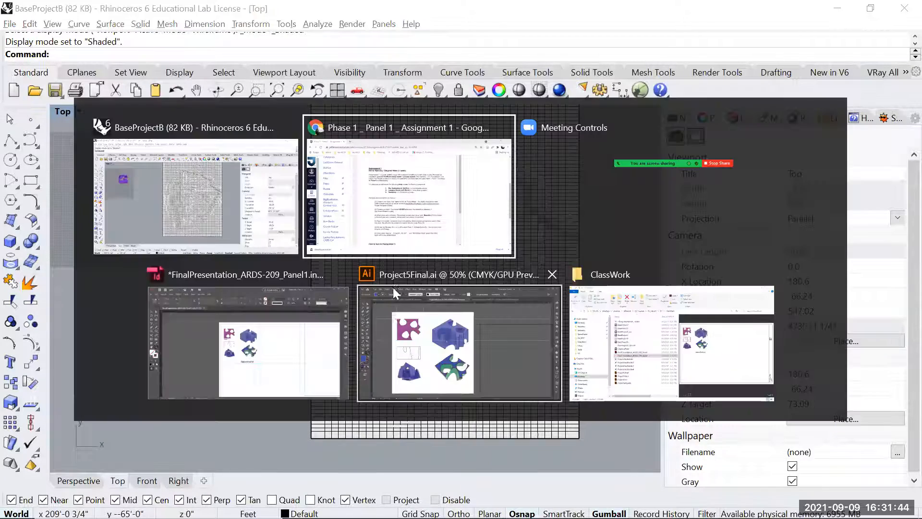
{"action": "key", "text": "alt+Tab"}
{"action": "key", "text": "alt+Tab"}
{"action": "key", "text": "alt+Tab"}
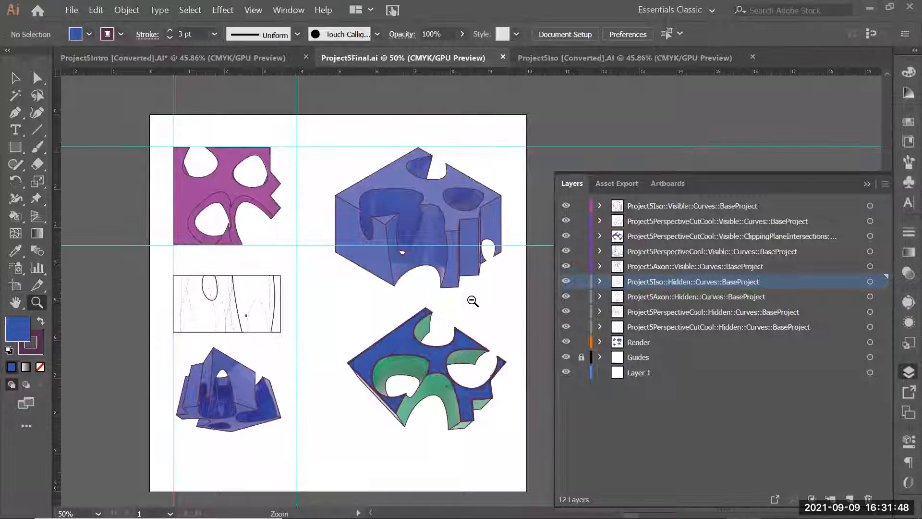
{"action": "key", "text": "alt+Tab"}
{"action": "key", "text": "alt+Tab"}
{"action": "key", "text": "alt+Tab"}
{"action": "key", "text": "alt+Tab"}
{"action": "key", "text": "alt+Tab"}
{"action": "key", "text": "alt+Tab"}
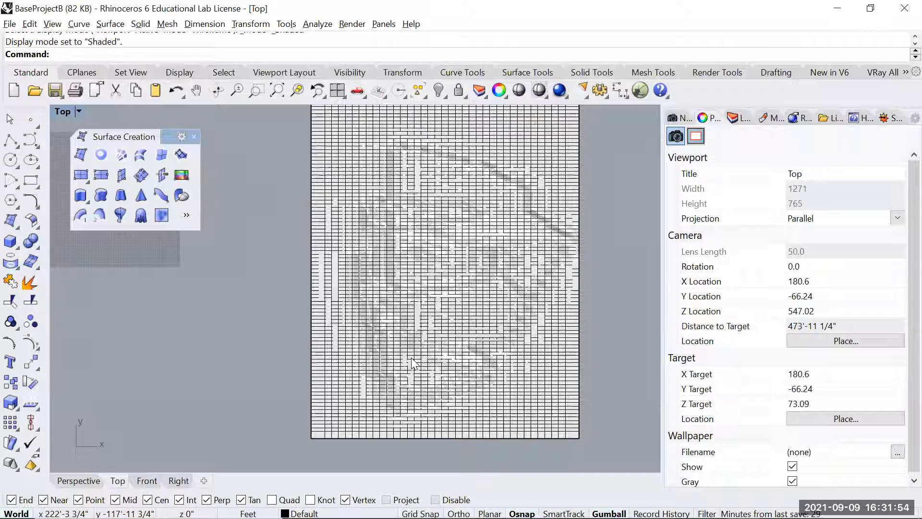
- Delete the heightfield surface and return to the Perspective view with the base project in sight
{"action": "left_click", "coordinate": [457, 288]}
{"action": "key", "text": "Delete"}
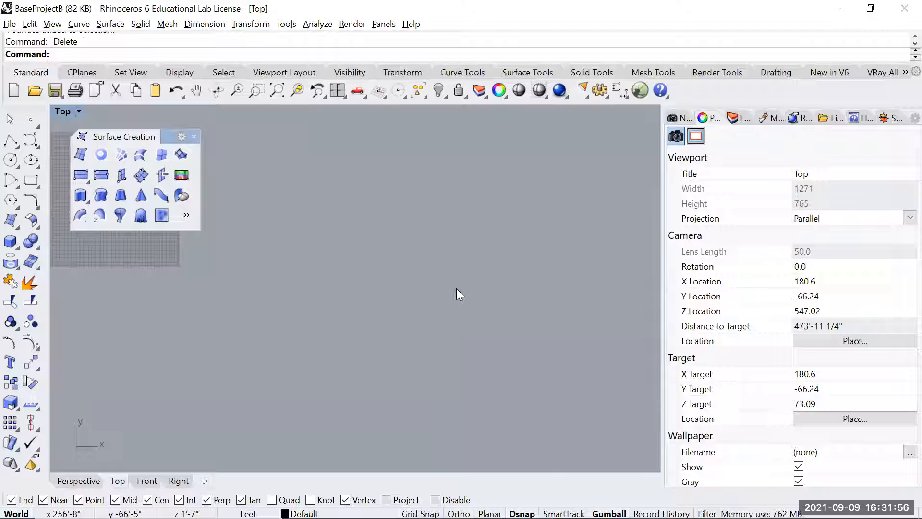
{"action": "key", "text": "ctrl+Tab"}
{"action": "key", "text": "ctrl+Tab"}
{"action": "key", "text": "ctrl+Tab"}
{"action": "scroll", "coordinate": [458, 285], "scroll_direction": "down", "scroll_amount": 6}
{"action": "right_click_drag", "start_coordinate": [346, 195], "coordinate": [406, 243]}
{"action": "right_click_drag", "start_coordinate": [438, 174], "coordinate": [495, 387], "text": "shift"}
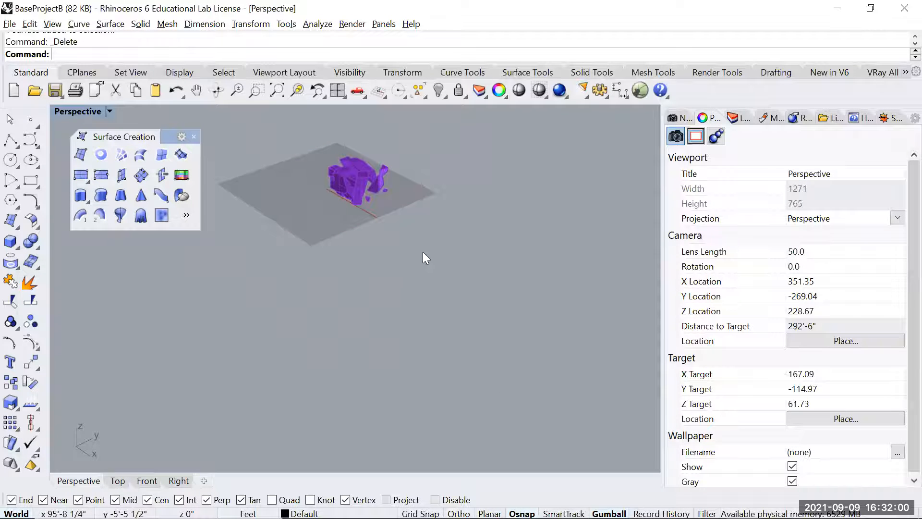
- Start a heightfield from the image Project2IsoRender3 and place its two corners on the empty ground beside the base project
{"action": "left_click", "coordinate": [162, 215]}
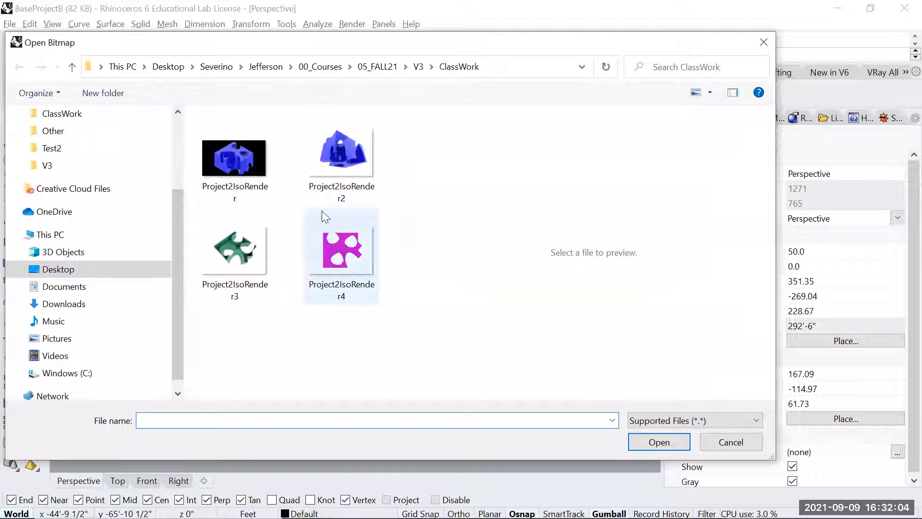
{"action": "left_click", "coordinate": [243, 259]}
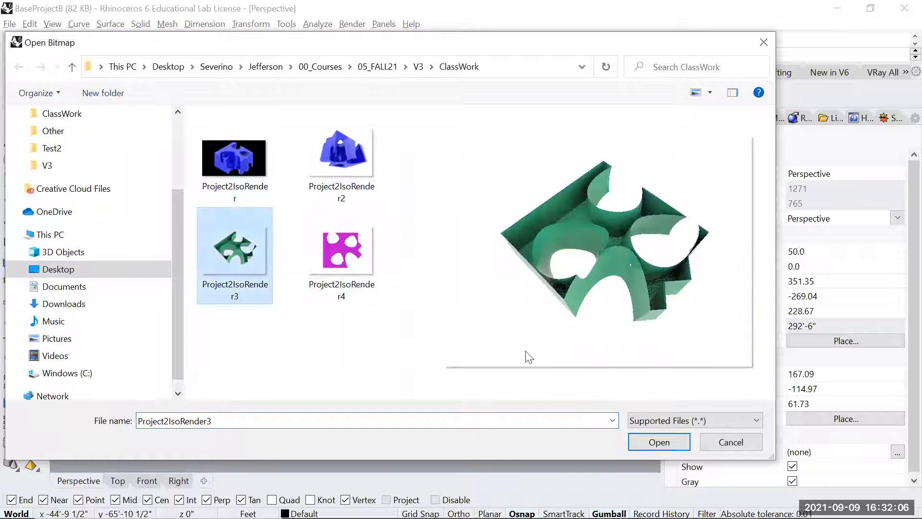
{"action": "left_click", "coordinate": [665, 448]}
{"action": "left_click", "coordinate": [420, 252]}
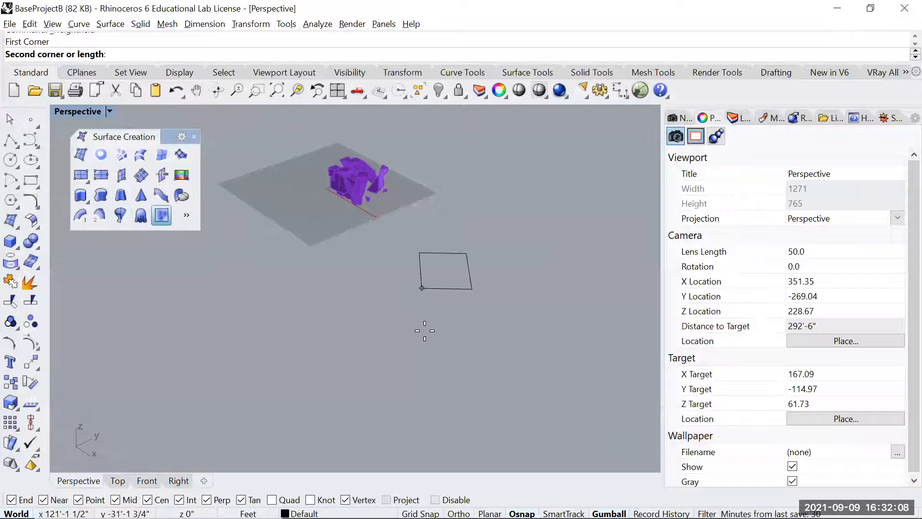
{"action": "left_click", "coordinate": [429, 390], "text": "shift"}
- Set the heightfield's height to 100 feet and create it as a surface with control points at sample locations
{"action": "left_click_drag", "start_coordinate": [480, 203], "coordinate": [418, 204]}
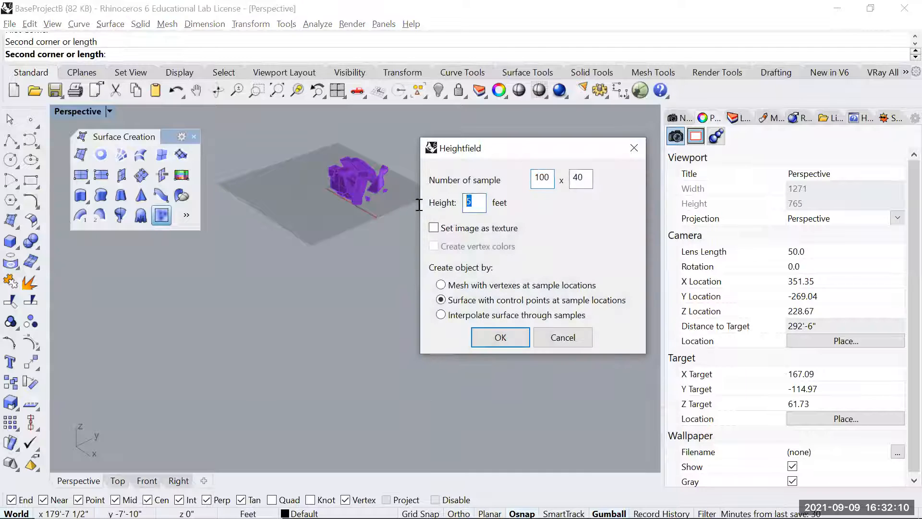
{"action": "type", "text": "100"}
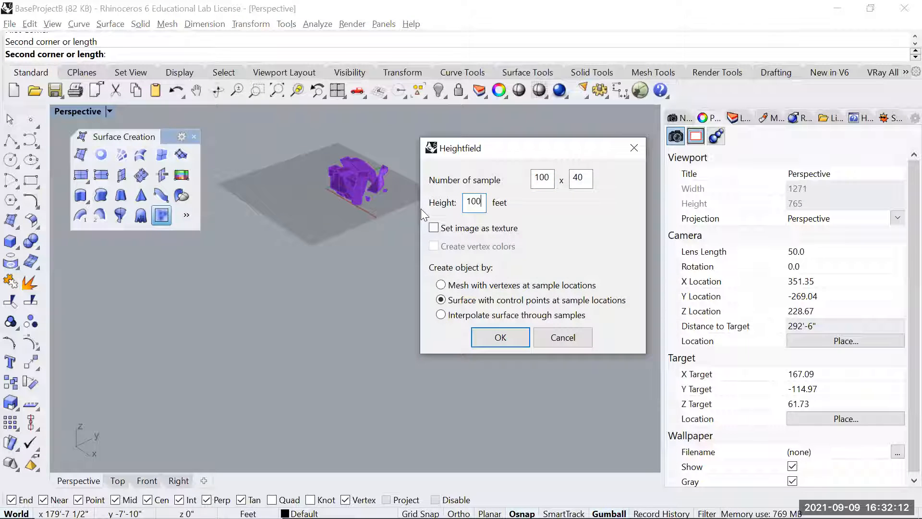
{"action": "left_click", "coordinate": [498, 337]}
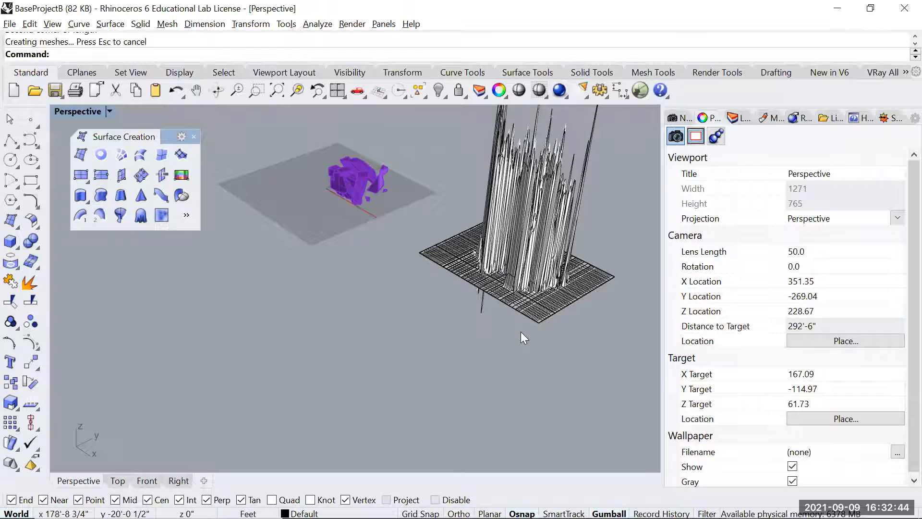
- Examine the relief of the heightfield surface in the Perspective view and from above in the Top view
{"action": "right_click_drag", "start_coordinate": [524, 338], "coordinate": [357, 356]}
{"action": "scroll", "coordinate": [368, 276], "scroll_direction": "up", "scroll_amount": 10}
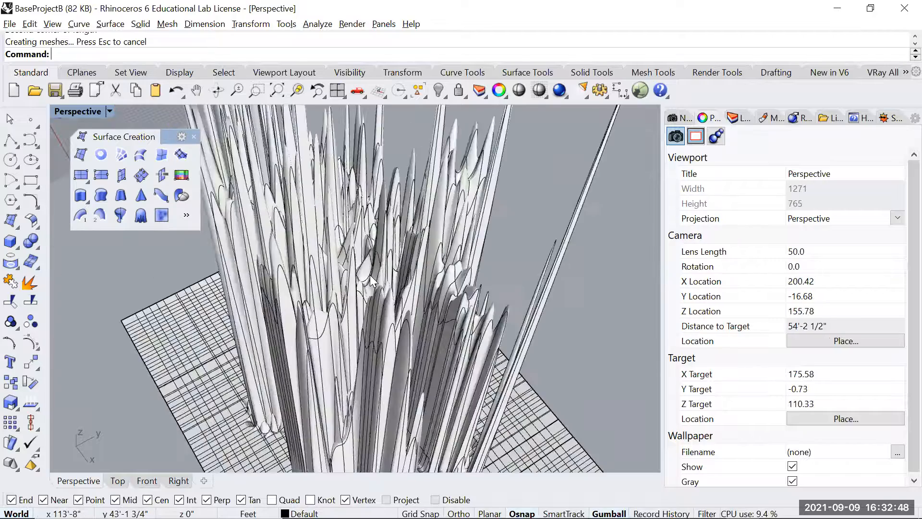
{"action": "scroll", "coordinate": [371, 275], "scroll_direction": "down", "scroll_amount": 3}
{"action": "key", "text": "ctrl+F1"}
{"action": "scroll", "coordinate": [293, 153], "scroll_direction": "up", "scroll_amount": 6}
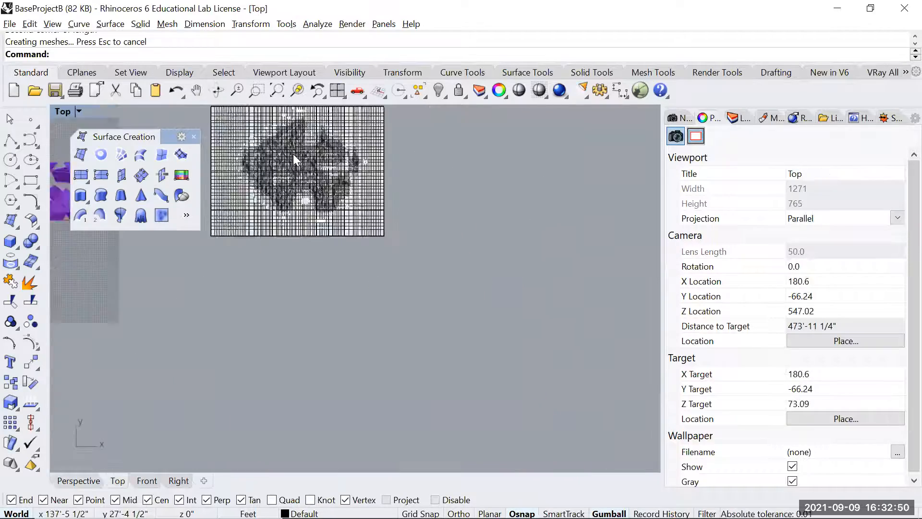
{"action": "right_click_drag", "start_coordinate": [319, 186], "coordinate": [419, 254]}
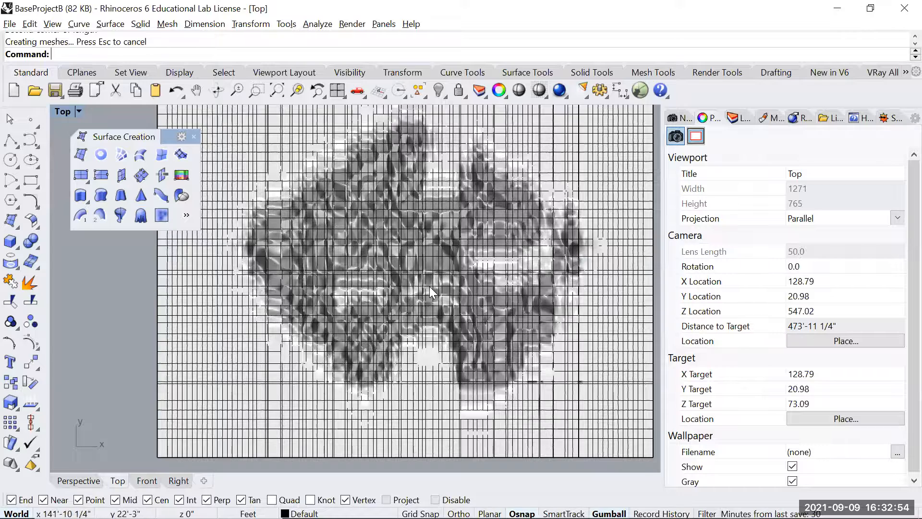
{"action": "scroll", "coordinate": [426, 292], "scroll_direction": "up", "scroll_amount": 3}
{"action": "scroll", "coordinate": [425, 292], "scroll_direction": "down", "scroll_amount": 3}
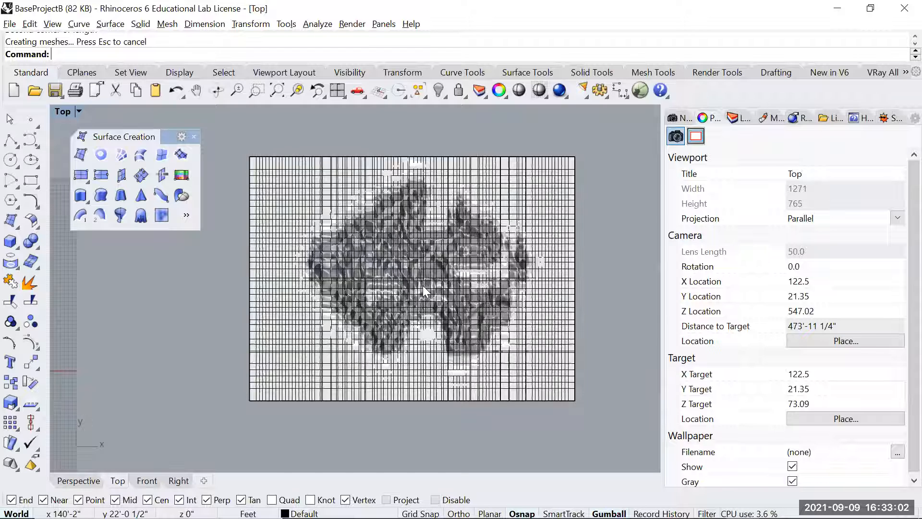
- Delete the heightfield surface and close the floating Surface Creation toolbar
{"action": "left_click", "coordinate": [491, 213]}
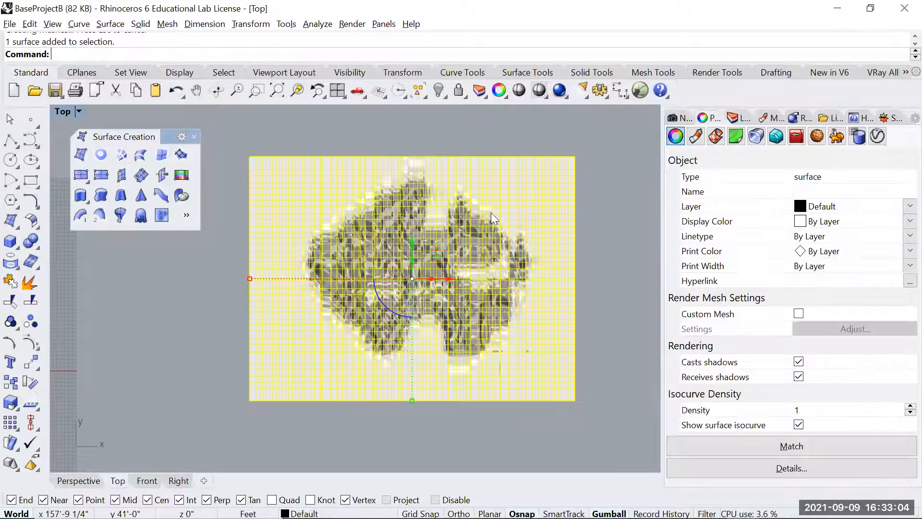
{"action": "key", "text": "Delete"}
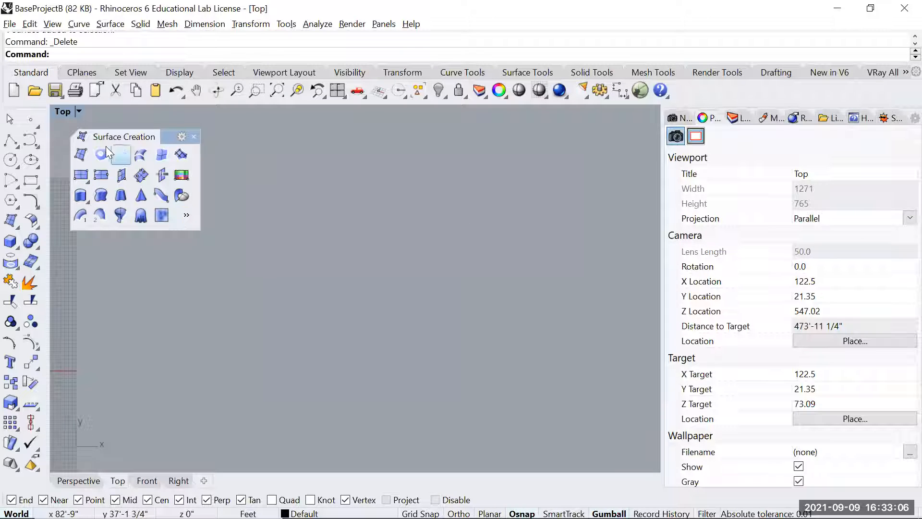
{"action": "left_click", "coordinate": [193, 136]}
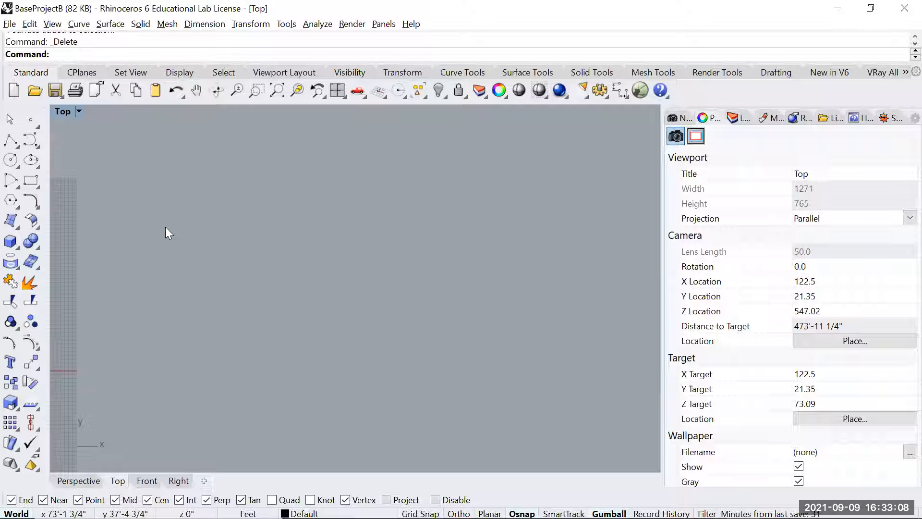
- Draw a tall box on the empty ground beside the base project in the Perspective view using the Box command
{"action": "right_click_drag", "start_coordinate": [246, 287], "coordinate": [310, 259]}
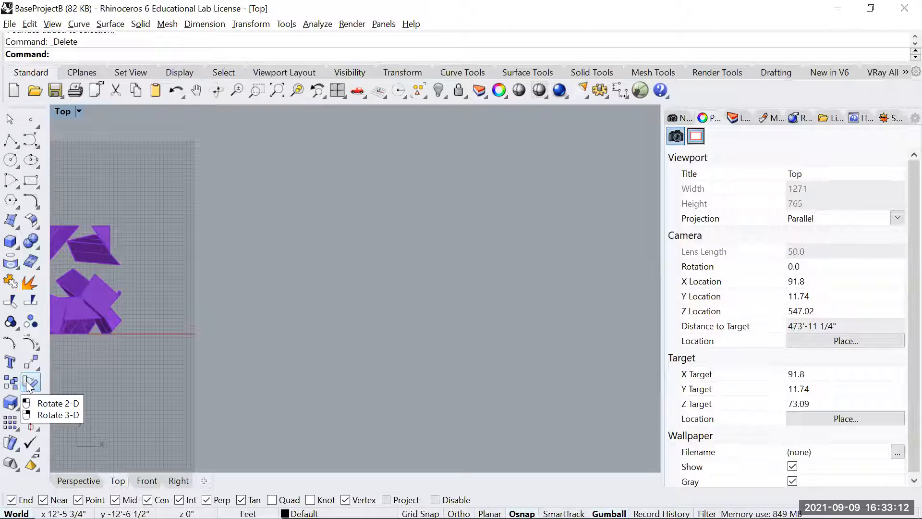
{"action": "right_click_drag", "start_coordinate": [244, 314], "coordinate": [388, 321]}
{"action": "key", "text": "ctrl+Tab"}
{"action": "key", "text": "ctrl+Tab"}
{"action": "key", "text": "ctrl+Tab"}
{"action": "type", "text": "Box"}
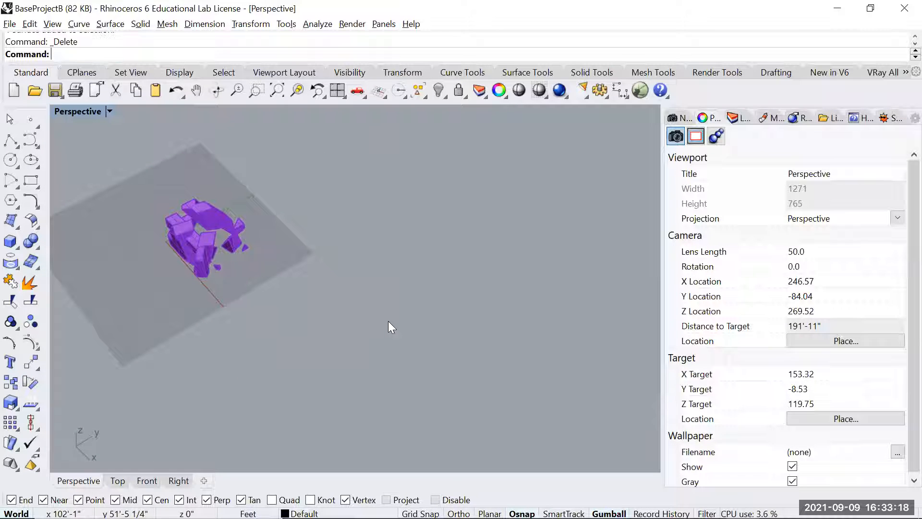
{"action": "key", "text": "Return"}
{"action": "left_click", "coordinate": [394, 276]}
{"action": "left_click", "coordinate": [377, 349]}
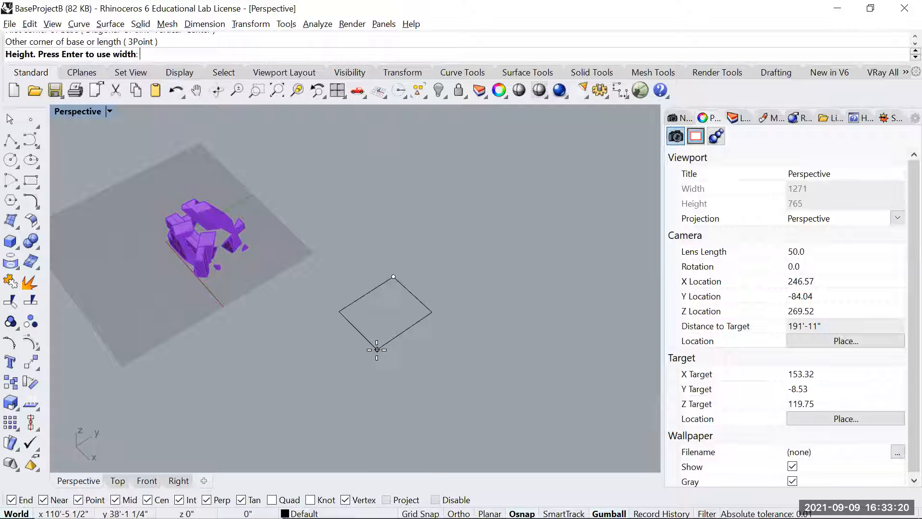
{"action": "mouse_move", "coordinate": [380, 276]}
{"action": "right_mouse_down"}
{"action": "mouse_move", "coordinate": [439, 243]}
{"action": "mouse_move", "coordinate": [413, 217]}
{"action": "right_mouse_up"}
{"action": "left_click", "coordinate": [401, 245]}
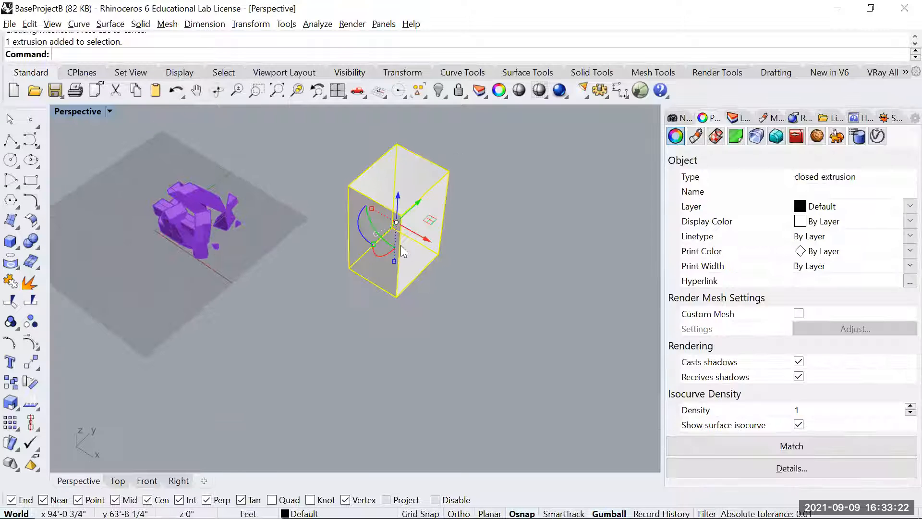
- Try rotating the box freehand with its gumball, and undo the rotation
{"action": "mouse_move", "coordinate": [358, 225]}
{"action": "left_mouse_down"}
{"action": "mouse_move", "coordinate": [342, 223]}
{"action": "mouse_move", "coordinate": [349, 230]}
{"action": "left_mouse_up"}
{"action": "key", "text": "ctrl+z"}
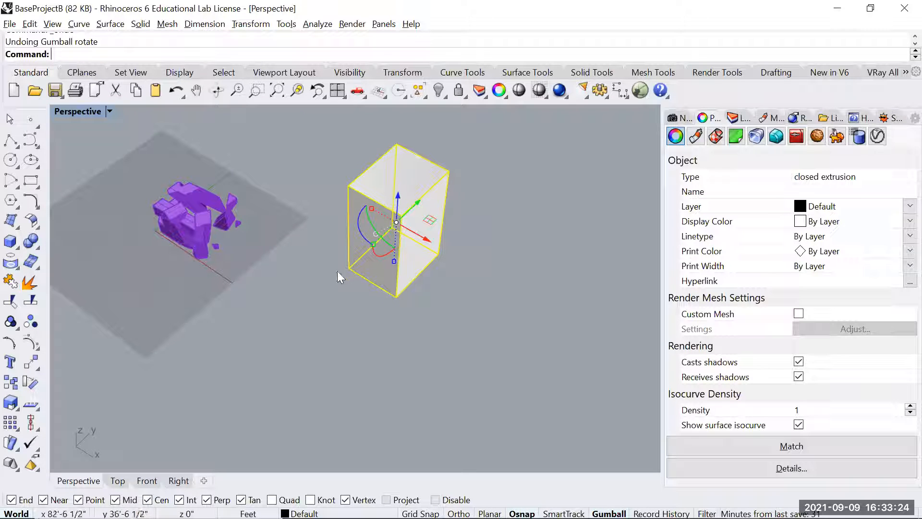
- Try the Rotate command on the box with a 45° angle about its base corner, and undo the rotation
{"action": "type", "text": "Rot"}
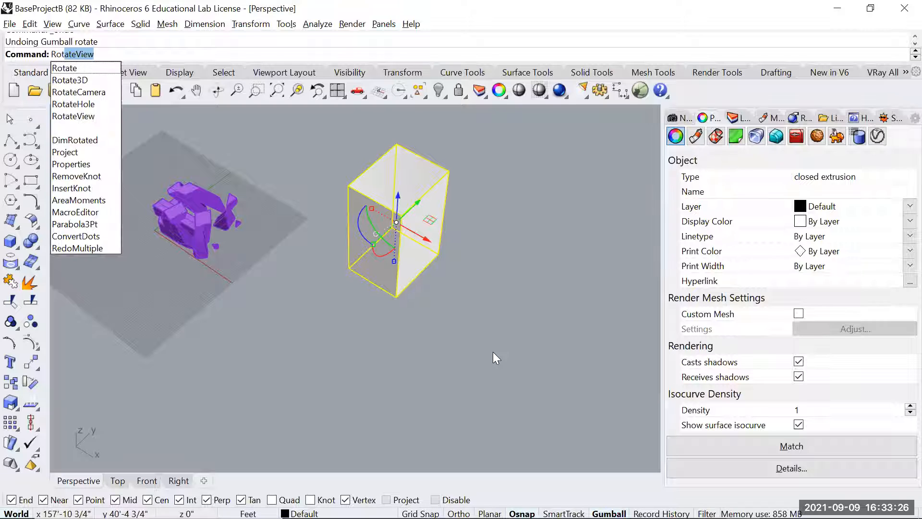
{"action": "type", "text": "ate"}
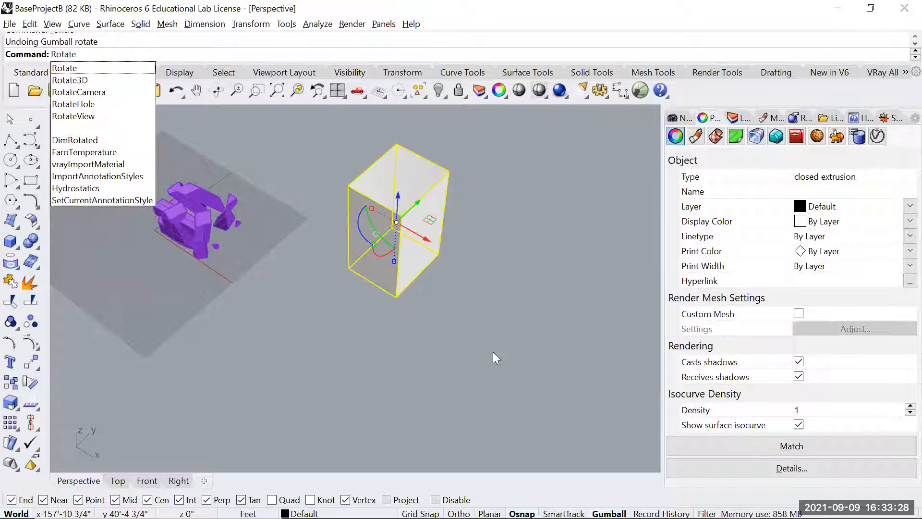
{"action": "key", "text": "Return"}
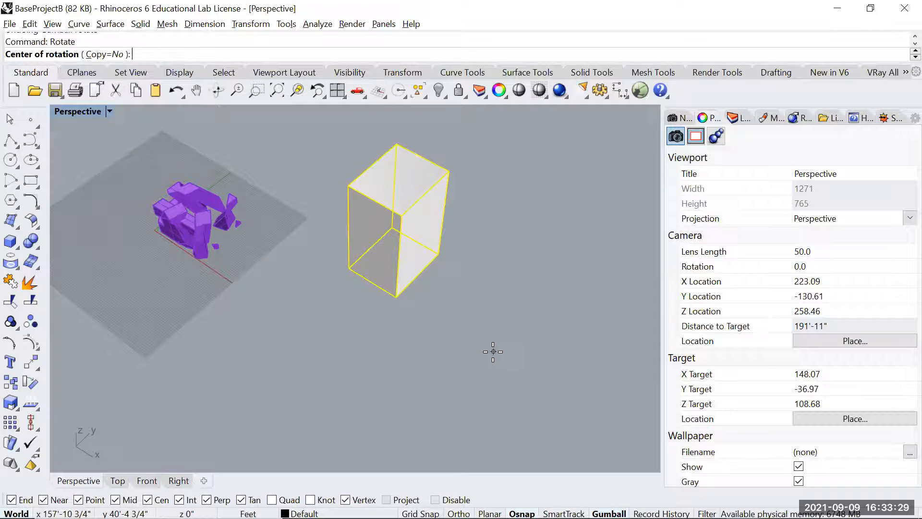
{"action": "left_click", "coordinate": [344, 267]}
{"action": "left_click", "coordinate": [488, 353]}
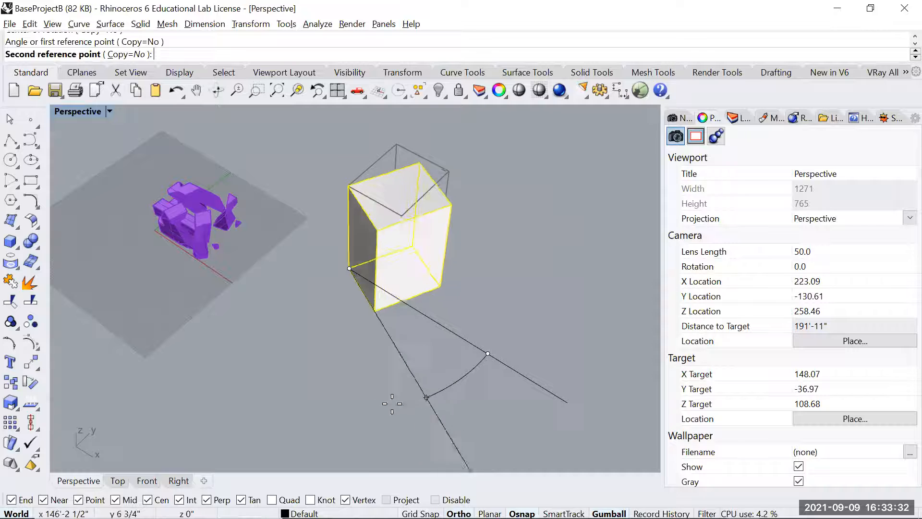
{"action": "type", "text": "45"}
{"action": "key", "text": "Return"}
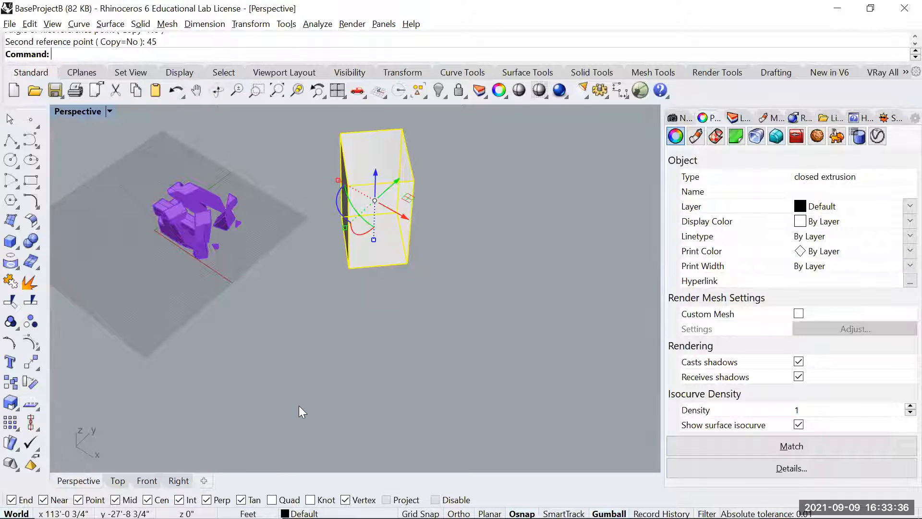
{"action": "key", "text": "ctrl+z"}
{"action": "key", "text": "Escape"}
- Try the Rotate3D command on the box, turning it freehand about an axis along its lower front edge, and undo the rotation
{"action": "left_click", "coordinate": [360, 276]}
{"action": "type", "text": "Ro"}
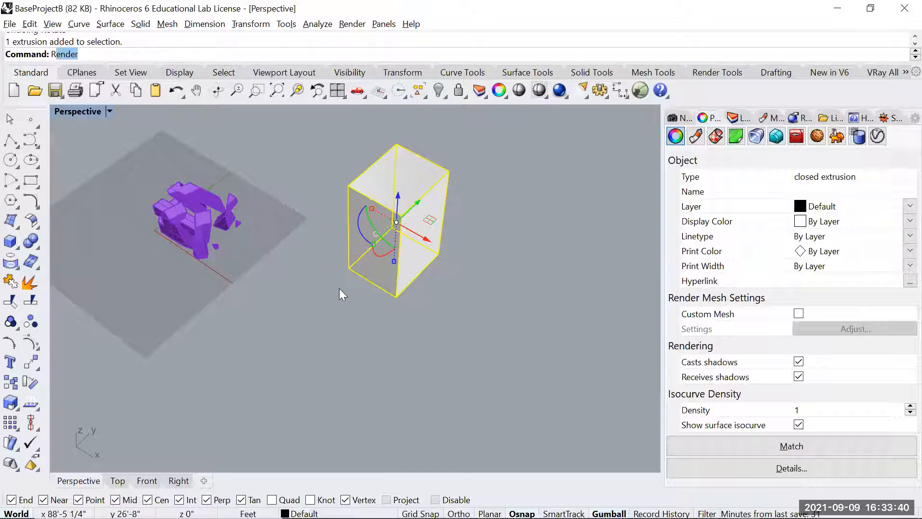
{"action": "key", "text": "BackSpace"}
{"action": "key", "text": "BackSpace"}
{"action": "type", "text": "Rotate3D"}
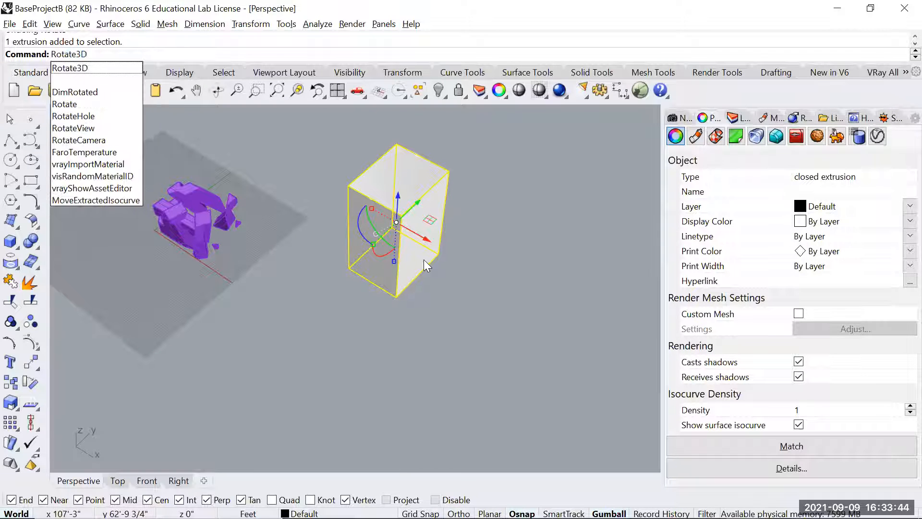
{"action": "key", "text": "Return"}
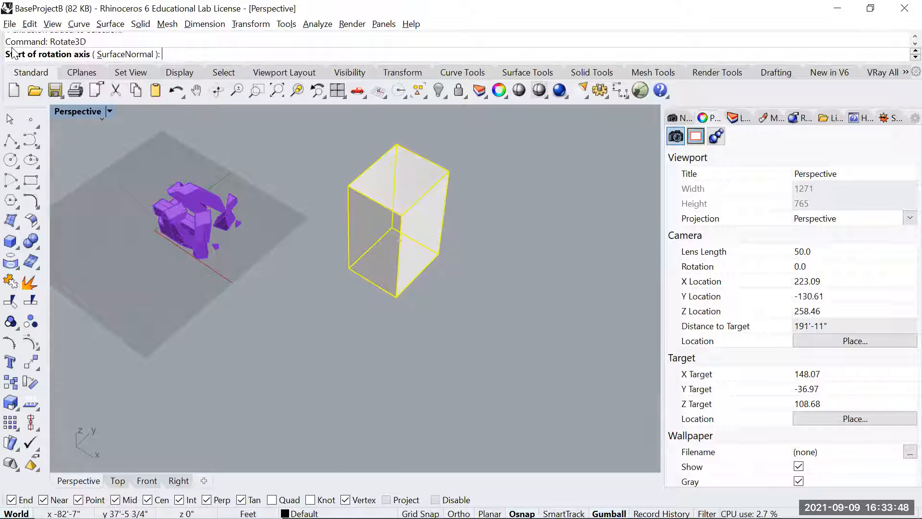
{"action": "left_click", "coordinate": [350, 268]}
{"action": "key", "text": "shift"}
{"action": "key", "text": "shift"}
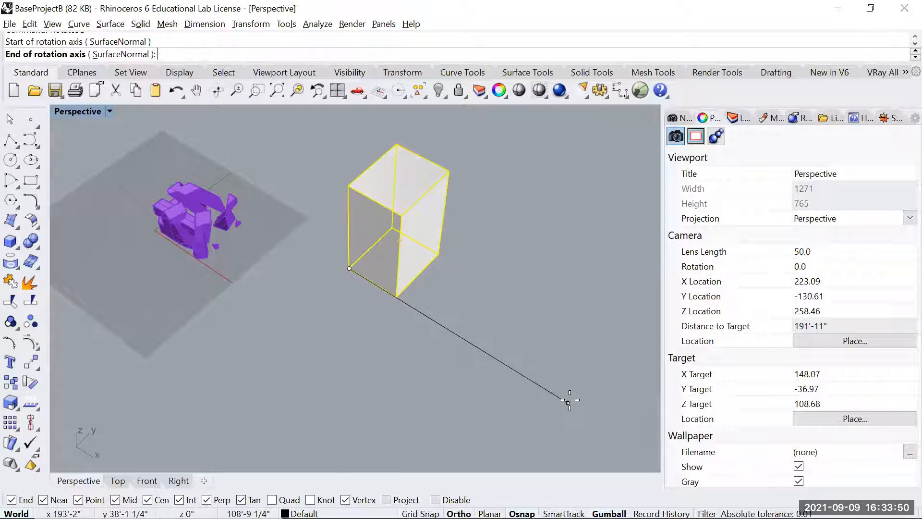
{"action": "left_click", "coordinate": [576, 409], "text": "shift"}
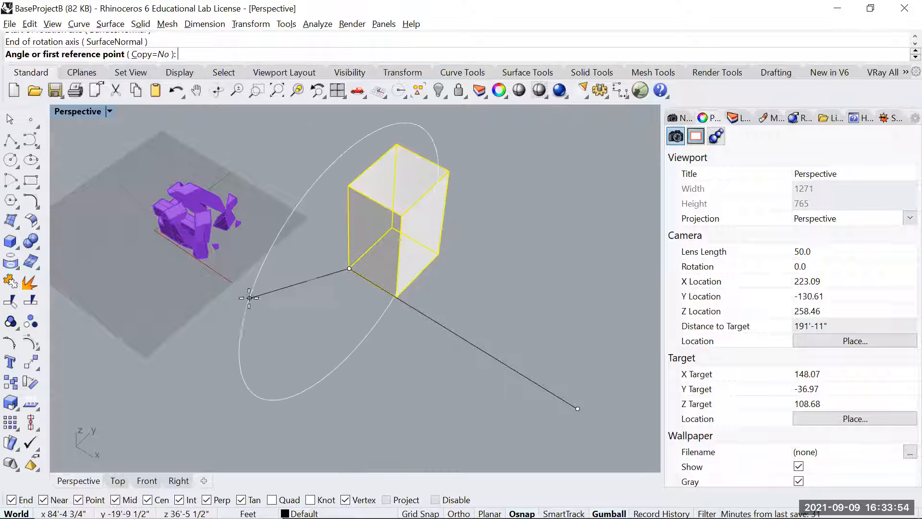
{"action": "key", "text": "shift"}
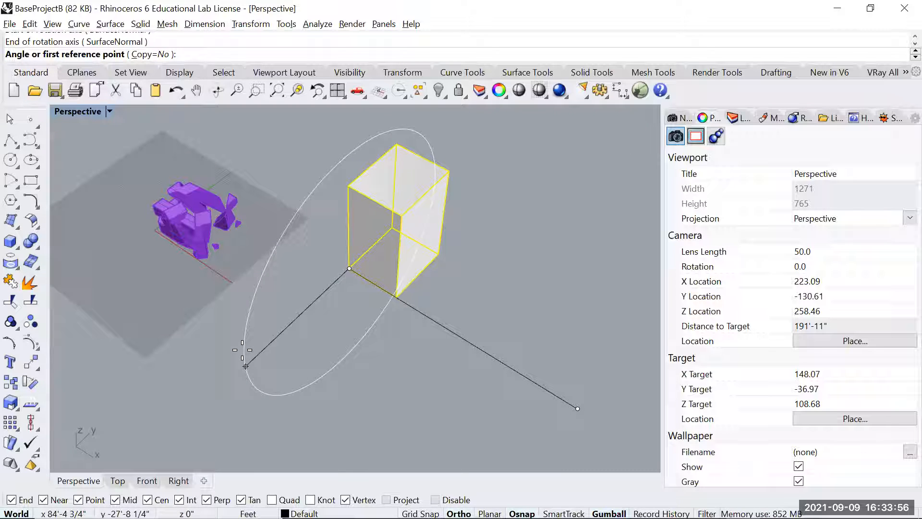
{"action": "left_click", "coordinate": [242, 350]}
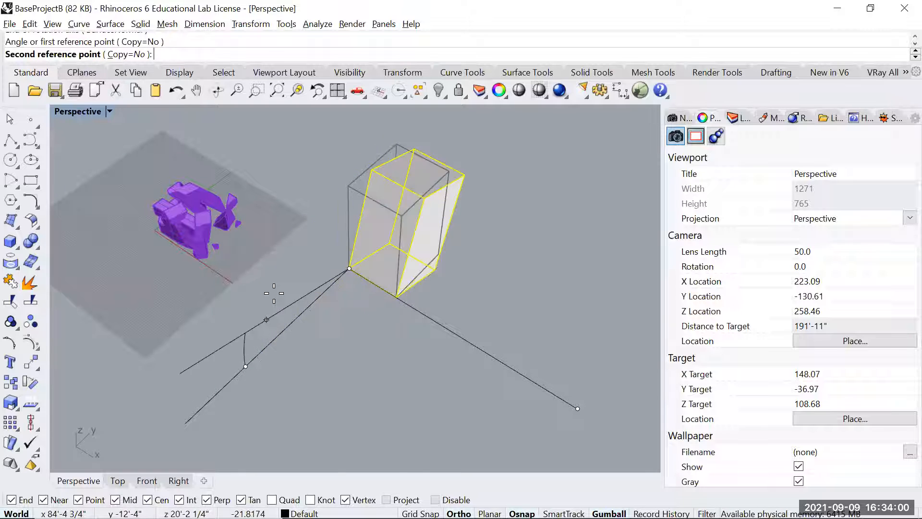
{"action": "left_click", "coordinate": [305, 230]}
{"action": "right_click_drag", "start_coordinate": [304, 229], "coordinate": [363, 320]}
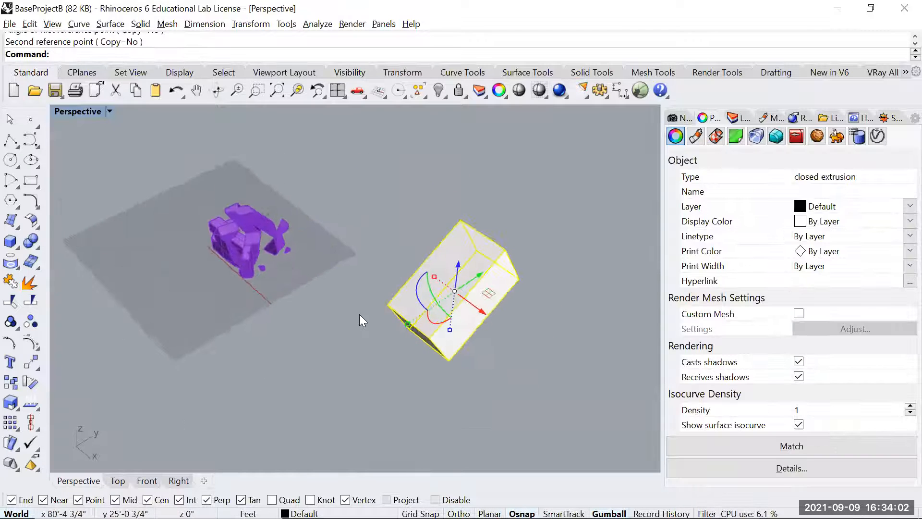
{"action": "key", "text": "ctrl+z"}
{"action": "key", "text": "Escape"}
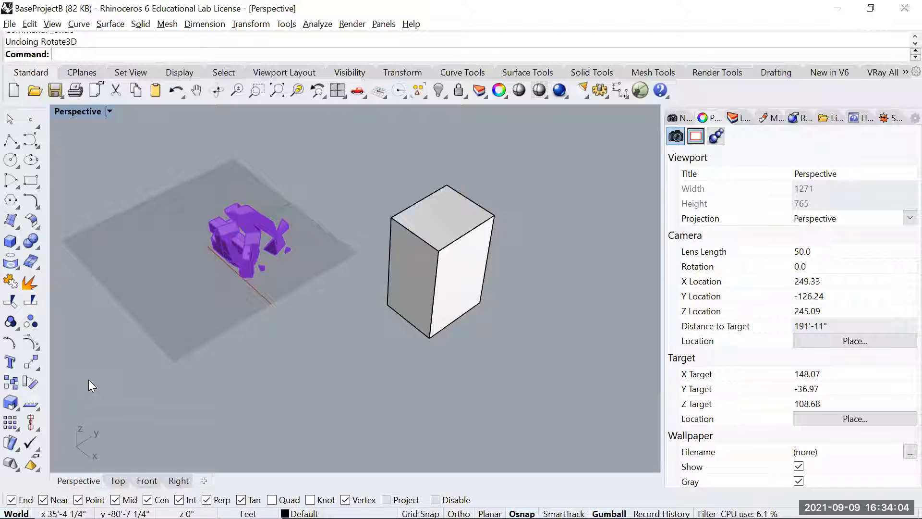
- Start a solid text object reading "Hello" and make the text bold
{"action": "left_click", "coordinate": [10, 363]}
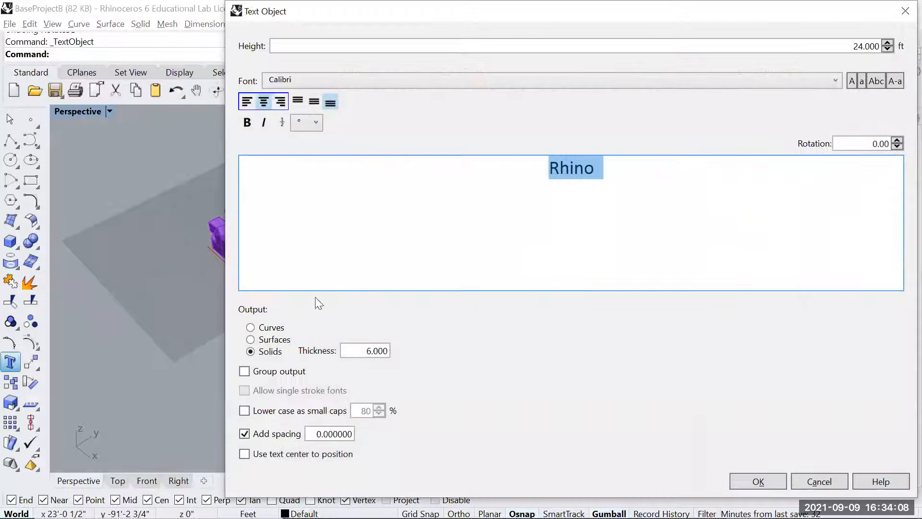
{"action": "type", "text": "Hello"}
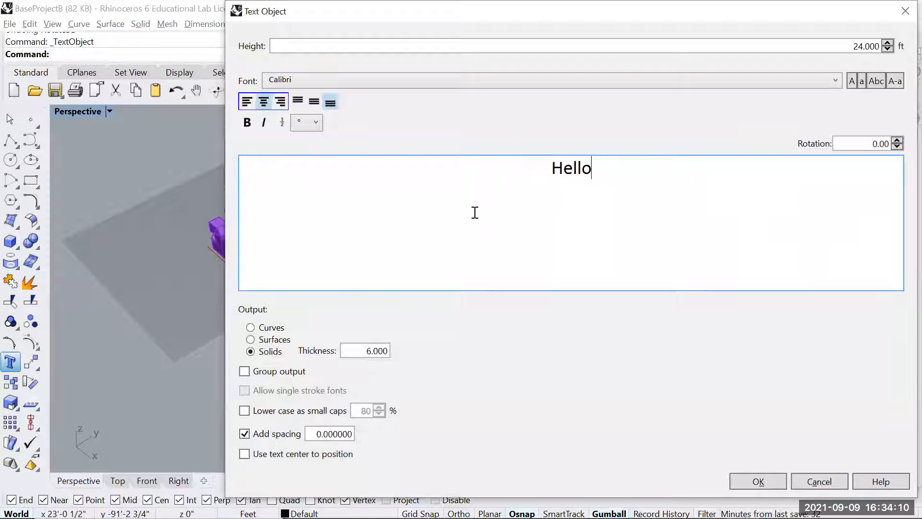
{"action": "left_click", "coordinate": [251, 128]}
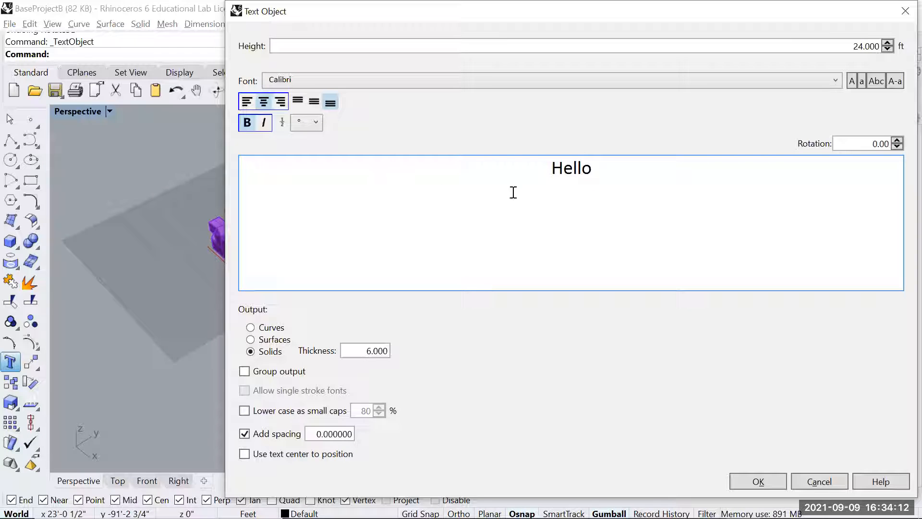
{"action": "left_click_drag", "start_coordinate": [623, 168], "coordinate": [510, 174]}
{"action": "left_click", "coordinate": [247, 122]}
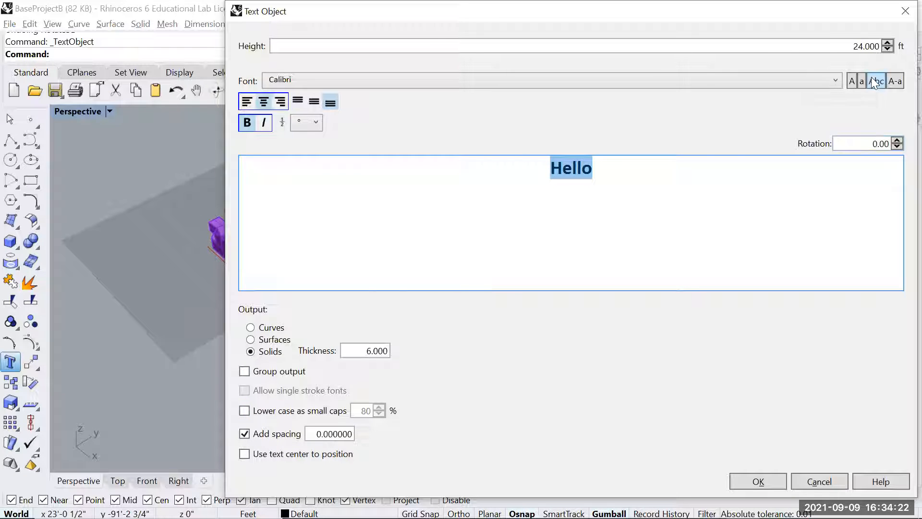
- Set the text font to Century and place the solid "Hello" text on the ground in front of the box
{"action": "left_click", "coordinate": [305, 82]}
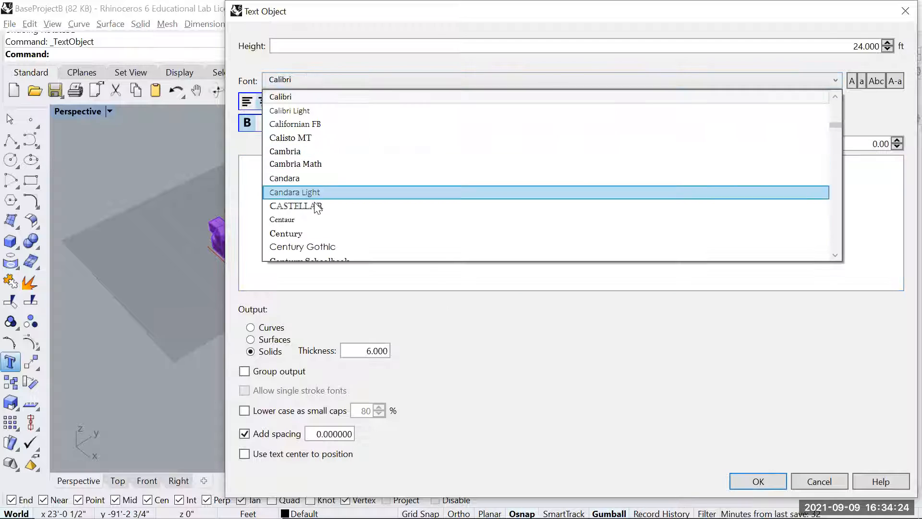
{"action": "left_click", "coordinate": [311, 232]}
{"action": "left_click", "coordinate": [765, 478]}
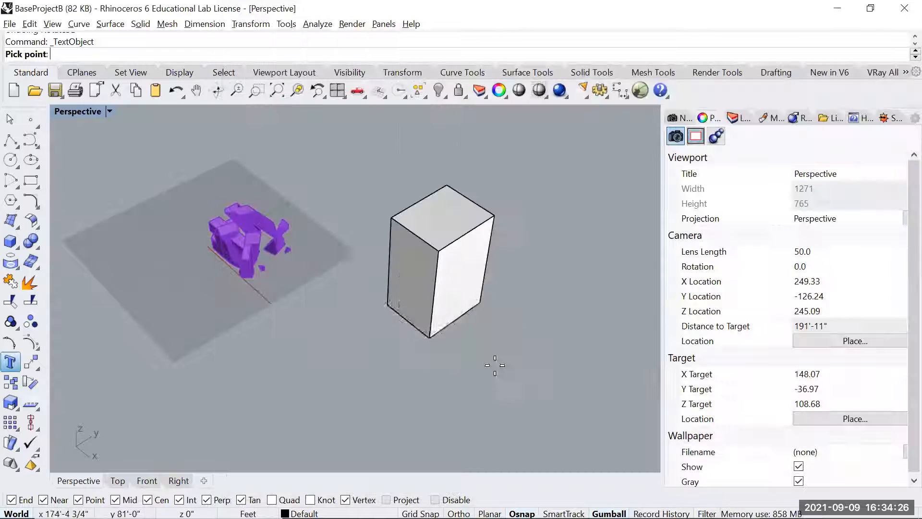
{"action": "left_click", "coordinate": [463, 411]}
- Select the letters after the H as separate solids, try moving the H on its own, and undo the move
{"action": "scroll", "coordinate": [274, 402], "scroll_direction": "up", "scroll_amount": 6}
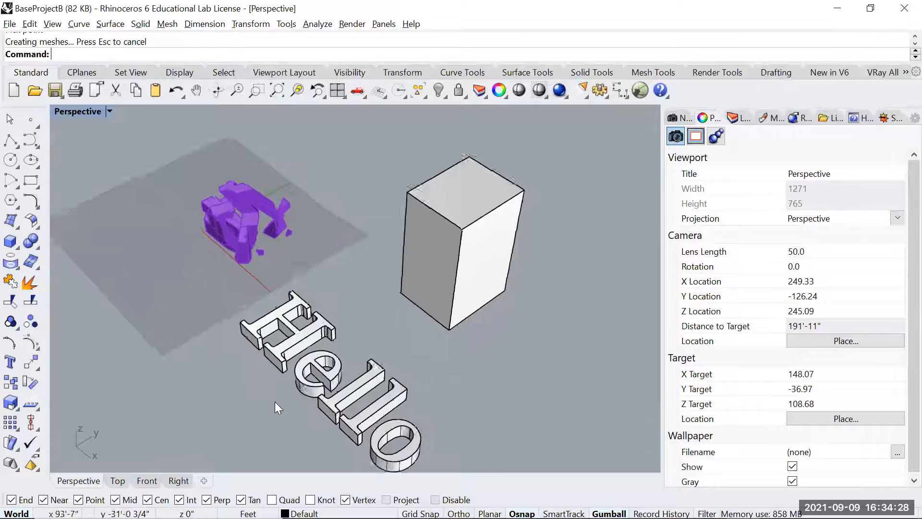
{"action": "scroll", "coordinate": [441, 354], "scroll_direction": "up", "scroll_amount": 2}
{"action": "scroll", "coordinate": [441, 355], "scroll_direction": "down", "scroll_amount": 5}
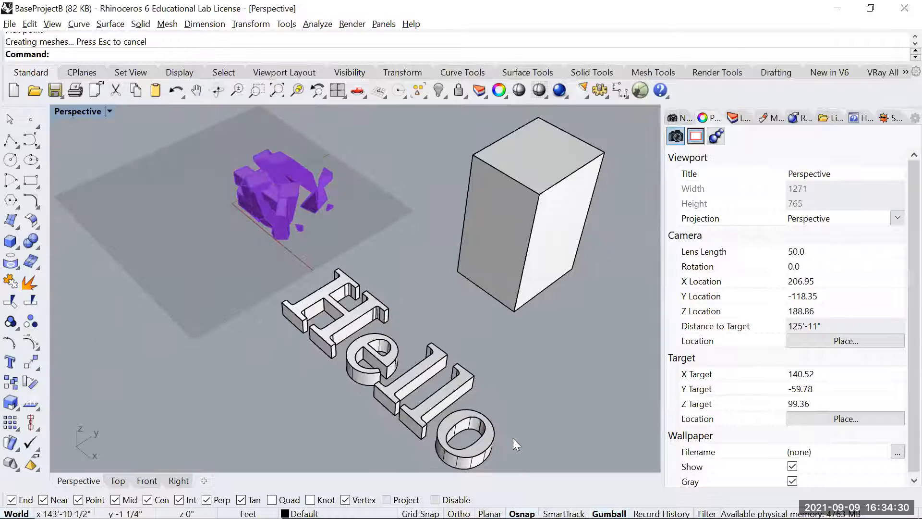
{"action": "left_click_drag", "start_coordinate": [513, 438], "coordinate": [403, 336]}
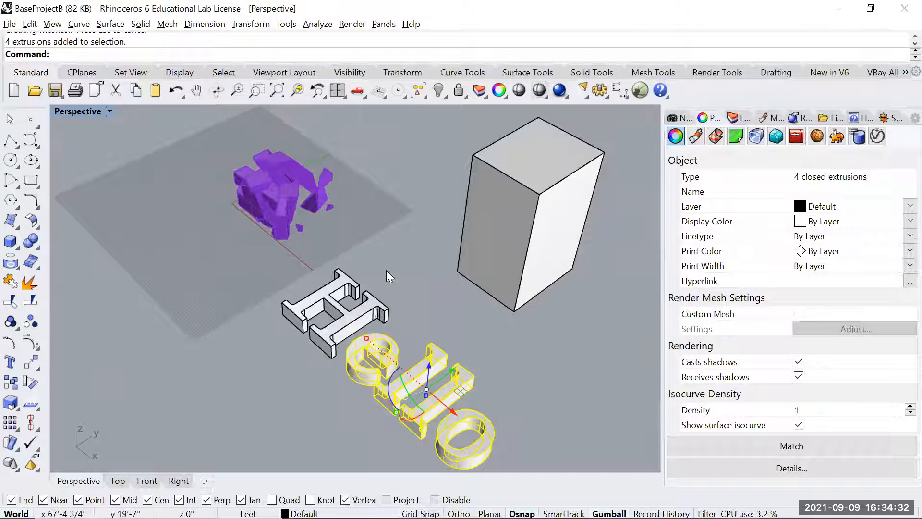
{"action": "left_click", "coordinate": [378, 301]}
{"action": "left_click_drag", "start_coordinate": [371, 317], "coordinate": [319, 310]}
{"action": "key", "text": "ctrl+z"}
- Delete all the solid letters of the "Hello" text
{"action": "left_click_drag", "start_coordinate": [441, 327], "coordinate": [332, 383]}
{"action": "key", "text": "Delete"}
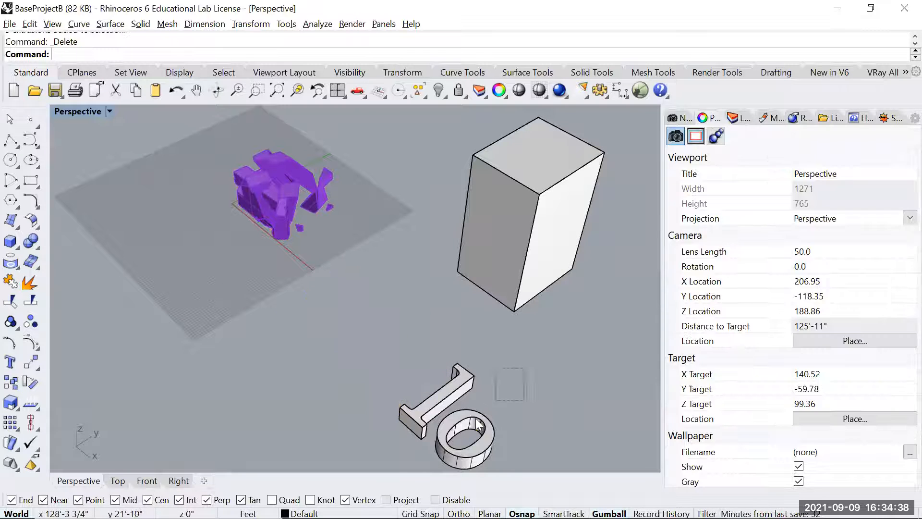
{"action": "left_click_drag", "start_coordinate": [499, 365], "coordinate": [435, 439]}
{"action": "key", "text": "Delete"}
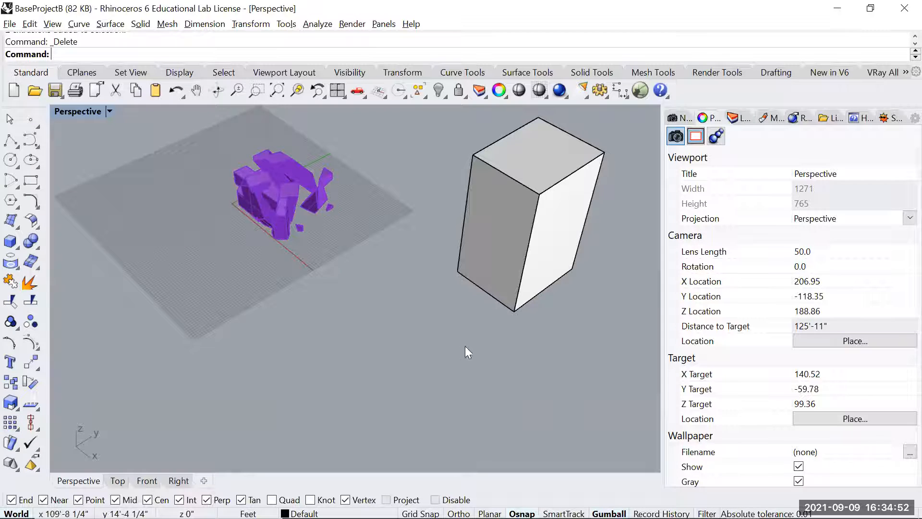
- Start a rectangular array of the box with 10 items in X, 18 in Y and 5 in Z
{"action": "scroll", "coordinate": [465, 346], "scroll_direction": "down", "scroll_amount": 3}
{"action": "left_click", "coordinate": [531, 288]}
{"action": "left_click", "coordinate": [11, 425]}
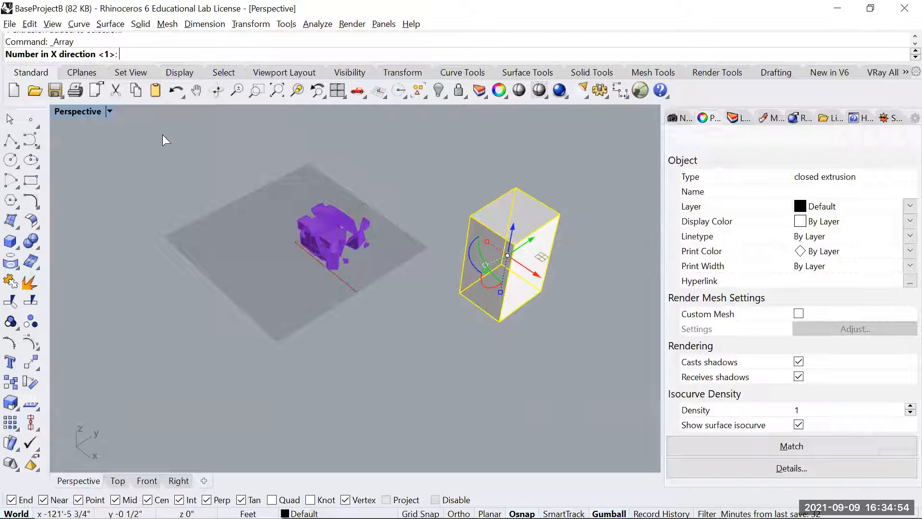
{"action": "scroll", "coordinate": [307, 314], "scroll_direction": "down", "scroll_amount": 2}
{"action": "type", "text": "10"}
{"action": "key", "text": "Return"}
{"action": "type", "text": "1"}
{"action": "key", "text": "Return"}
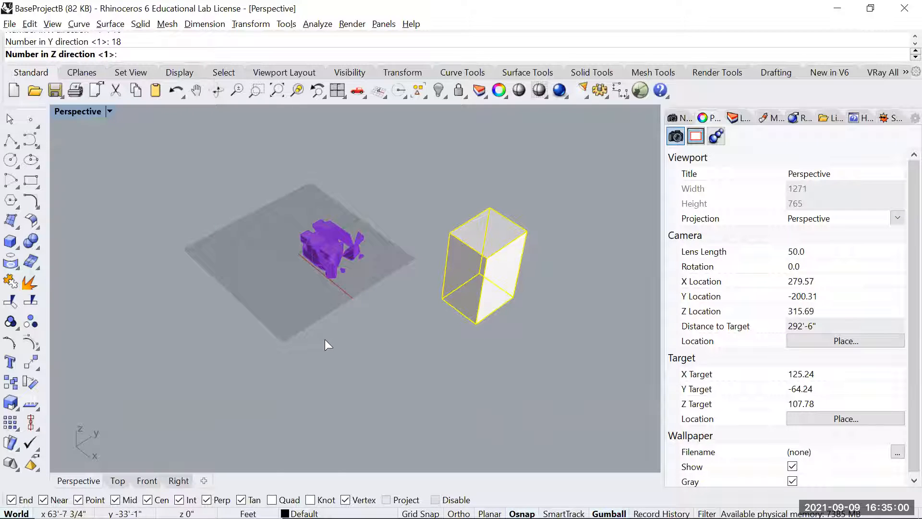
{"action": "scroll", "coordinate": [325, 340], "scroll_direction": "down", "scroll_amount": 3}
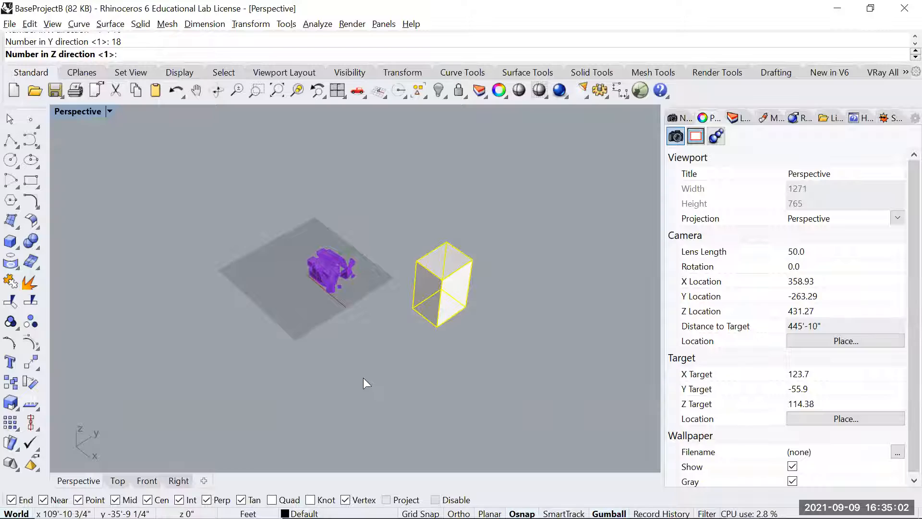
{"action": "type", "text": "5"}
{"action": "key", "text": "Return"}
- Set the array spacing freehand from the box's base corner to about 53 ft in X, 72 ft in Y and 95 ft in Z
{"action": "scroll", "coordinate": [444, 325], "scroll_direction": "down", "scroll_amount": 2}
{"action": "left_click", "coordinate": [420, 311]}
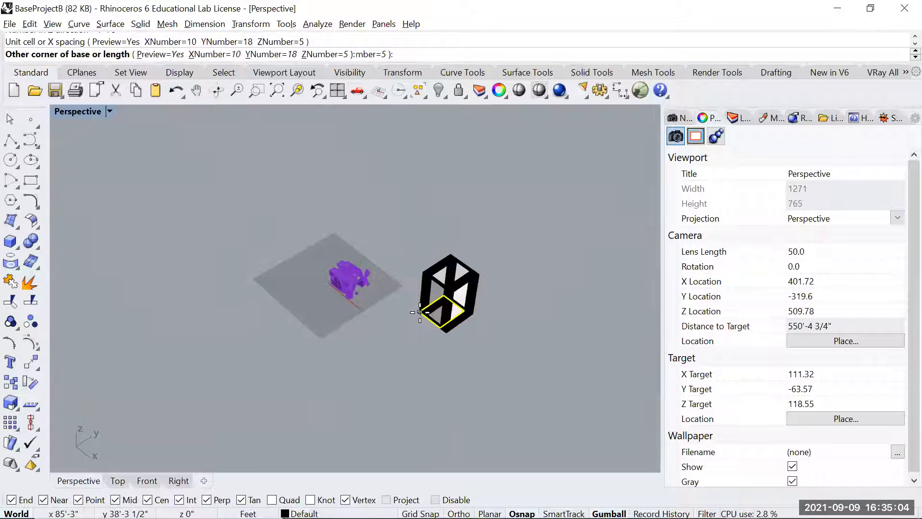
{"action": "scroll", "coordinate": [526, 390], "scroll_direction": "down", "scroll_amount": 1}
{"action": "scroll", "coordinate": [269, 236], "scroll_direction": "down", "scroll_amount": 3}
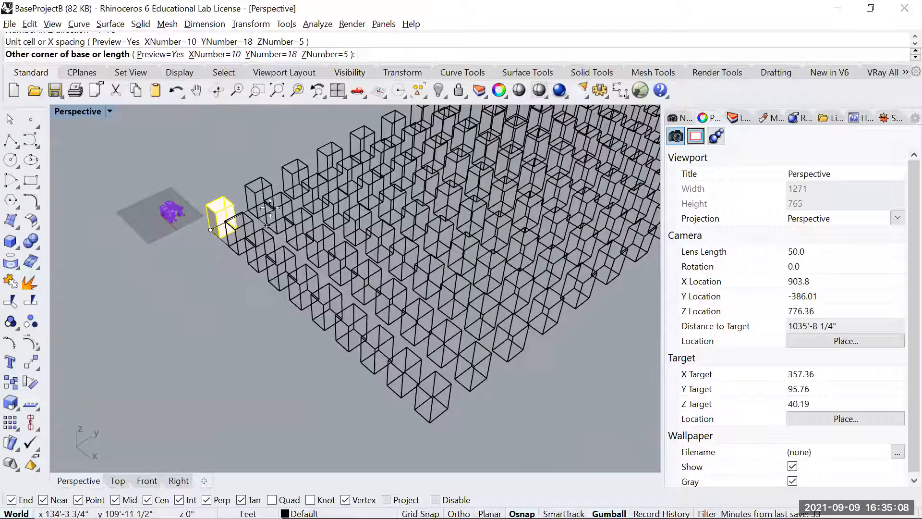
{"action": "left_click", "coordinate": [267, 210]}
{"action": "scroll", "coordinate": [269, 208], "scroll_direction": "down", "scroll_amount": 2}
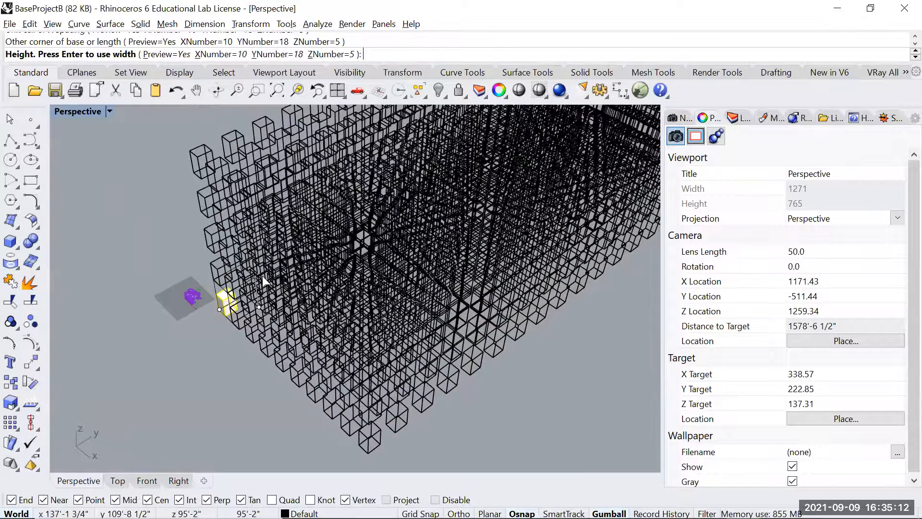
{"action": "left_click", "coordinate": [263, 276]}
{"action": "scroll", "coordinate": [262, 320], "scroll_direction": "down", "scroll_amount": 6}
- Set the viewport to Shaded display and accept the previewed box array
{"action": "middle_click", "coordinate": [393, 324]}
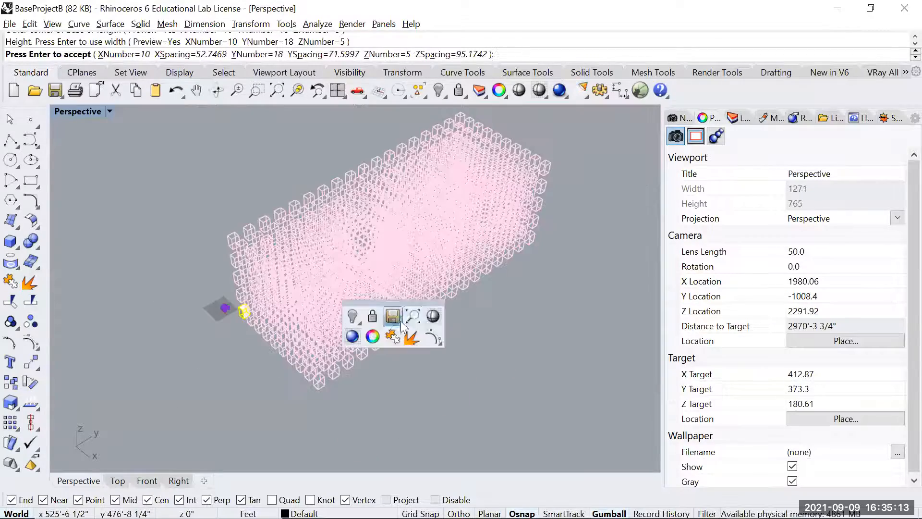
{"action": "left_click", "coordinate": [433, 316]}
{"action": "scroll", "coordinate": [247, 308], "scroll_direction": "up", "scroll_amount": 6}
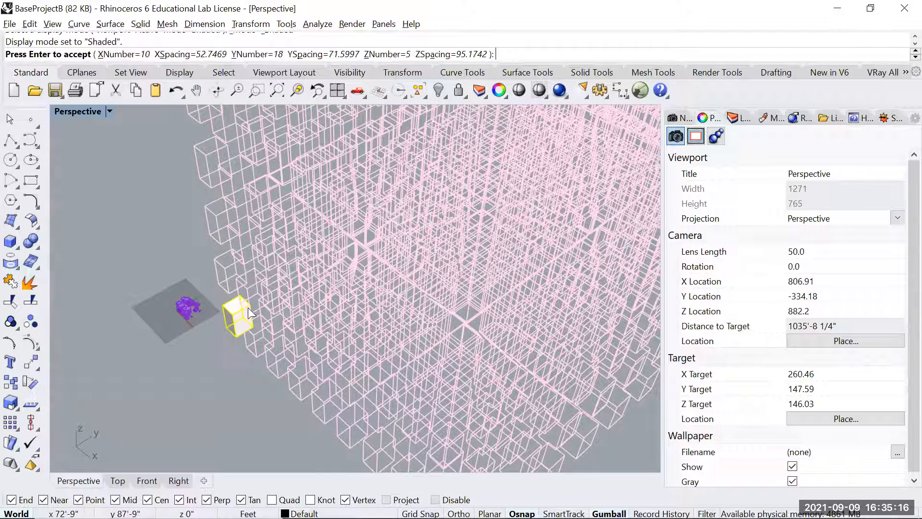
{"action": "scroll", "coordinate": [249, 314], "scroll_direction": "up", "scroll_amount": 5}
{"action": "scroll", "coordinate": [353, 291], "scroll_direction": "down", "scroll_amount": 1}
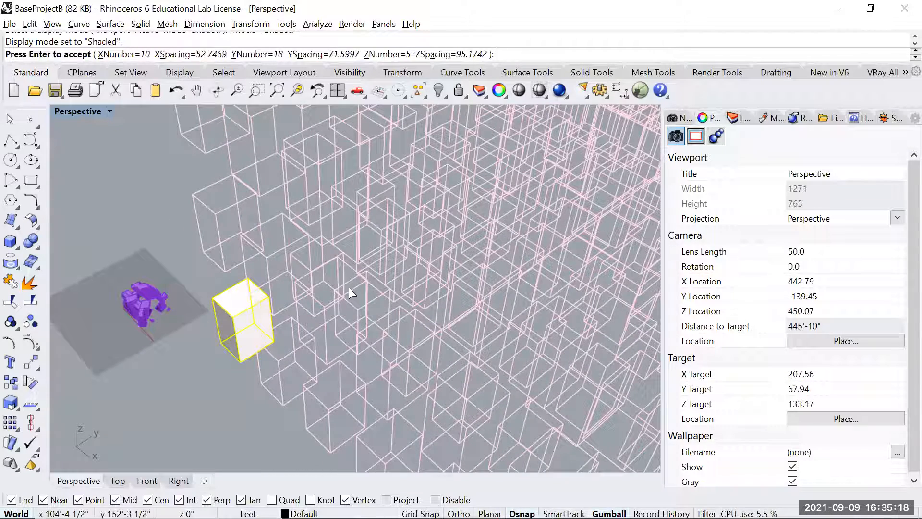
{"action": "key", "text": "Return"}
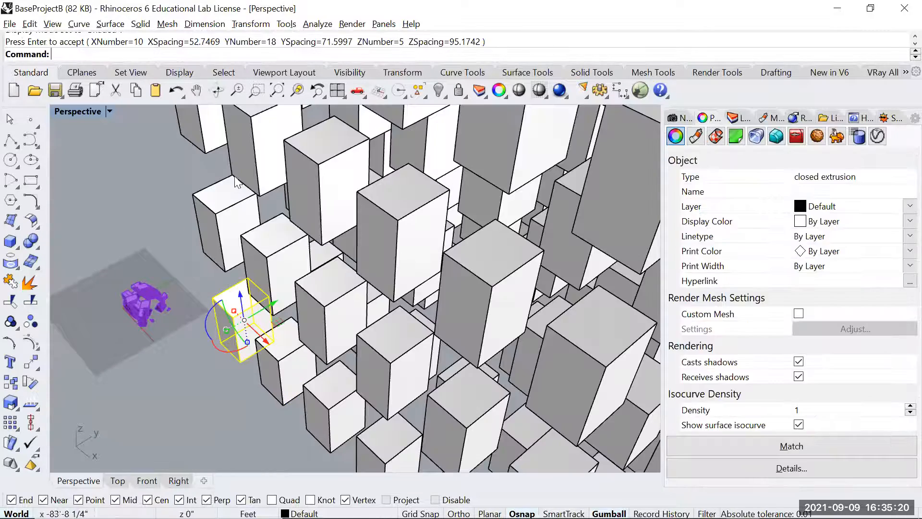
- Undo the array and delete the original box
{"action": "scroll", "coordinate": [292, 243], "scroll_direction": "down", "scroll_amount": 6}
{"action": "scroll", "coordinate": [442, 261], "scroll_direction": "down", "scroll_amount": 6}
{"action": "right_click_drag", "start_coordinate": [441, 260], "coordinate": [399, 250]}
{"action": "right_click_drag", "start_coordinate": [486, 256], "coordinate": [365, 288]}
{"action": "key", "text": "ctrl+z"}
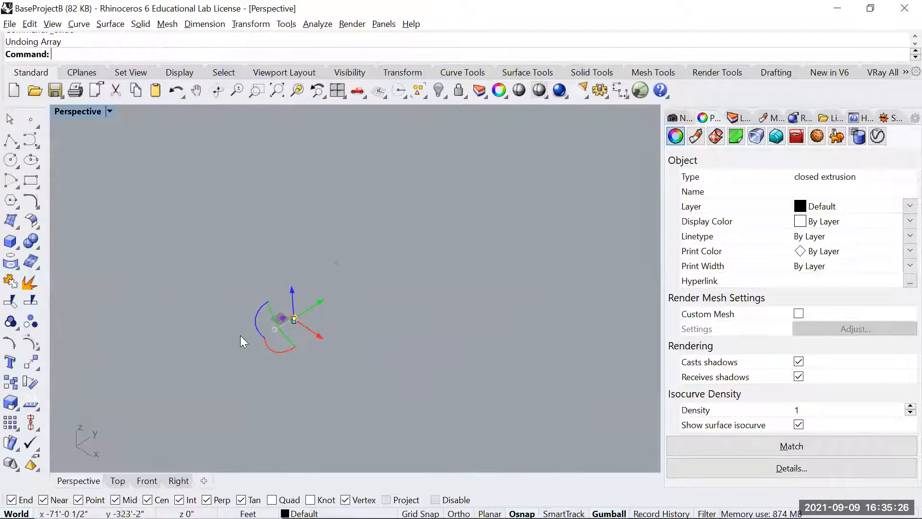
{"action": "scroll", "coordinate": [309, 325], "scroll_direction": "up", "scroll_amount": 4}
{"action": "key", "text": "Delete"}
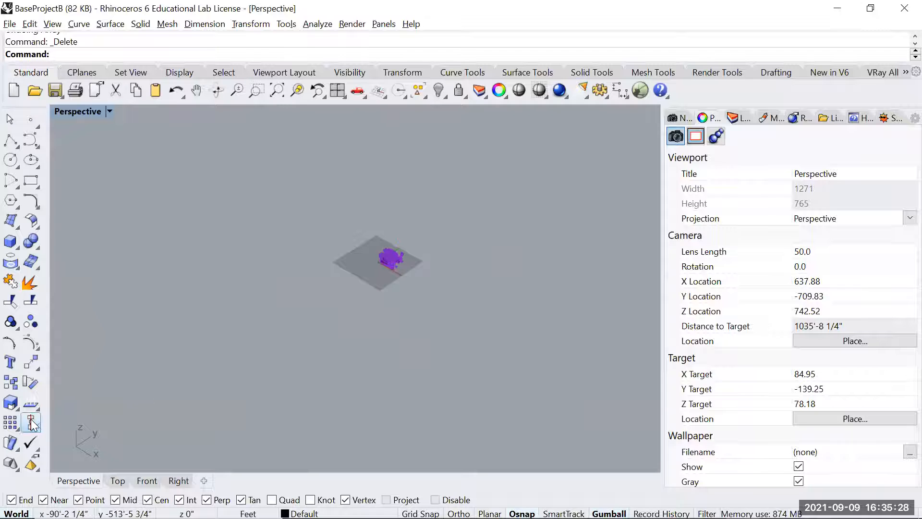
{"action": "left_click", "coordinate": [17, 452]}
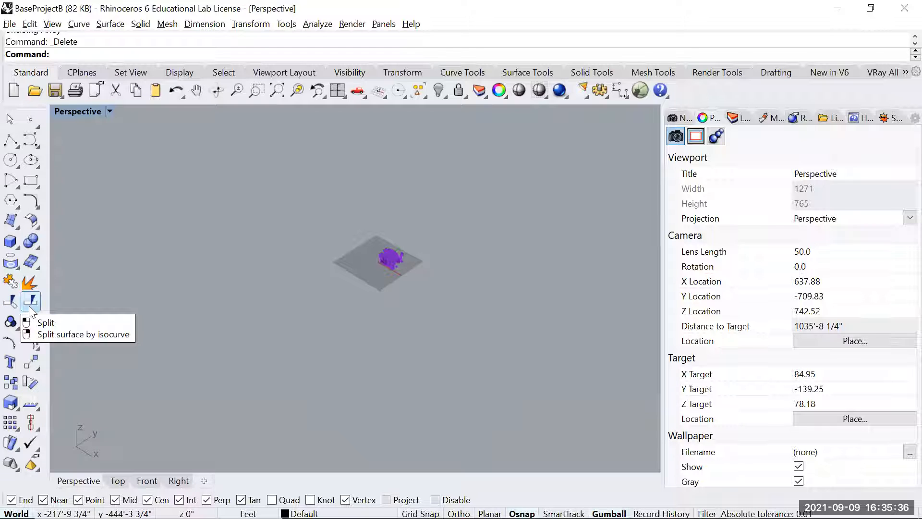
- Draw two crossing lines on the empty ground beside the base project with the Line command
{"action": "type", "text": "line"}
{"action": "key", "text": "Return"}
{"action": "left_click", "coordinate": [235, 304]}
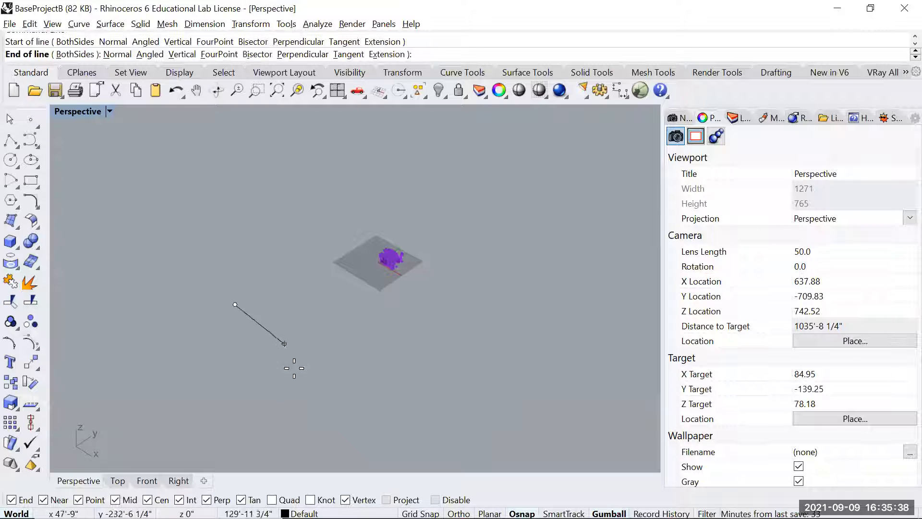
{"action": "left_click", "coordinate": [300, 392]}
{"action": "key", "text": "Return"}
{"action": "left_click", "coordinate": [213, 364]}
{"action": "left_click", "coordinate": [309, 326]}
- Trim off the second line's end beyond the crossing, using the first line as the cutting object
{"action": "type", "text": "trim"}
{"action": "key", "text": "Return"}
{"action": "left_click", "coordinate": [281, 365]}
{"action": "key", "text": "Return"}
{"action": "left_click", "coordinate": [291, 335]}
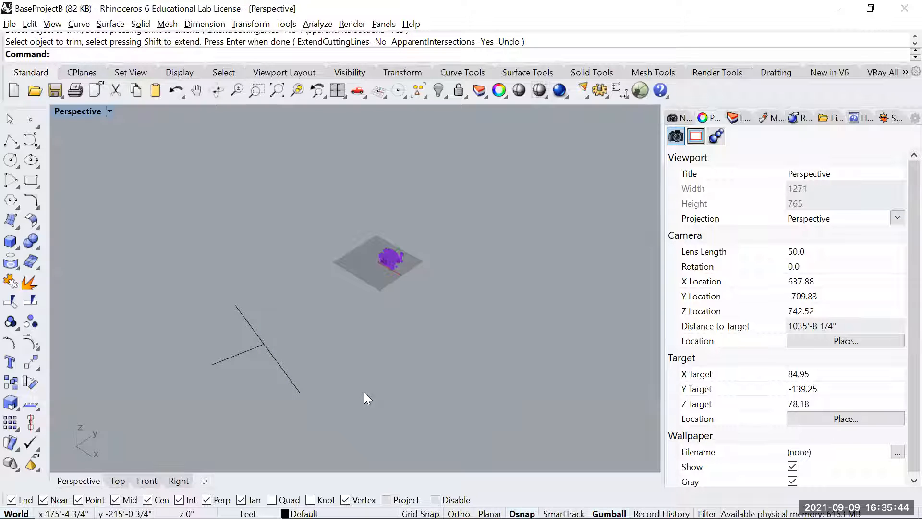
- Draw a tall box on the empty ground beside the two lines
{"action": "type", "text": "box"}
{"action": "key", "text": "Return"}
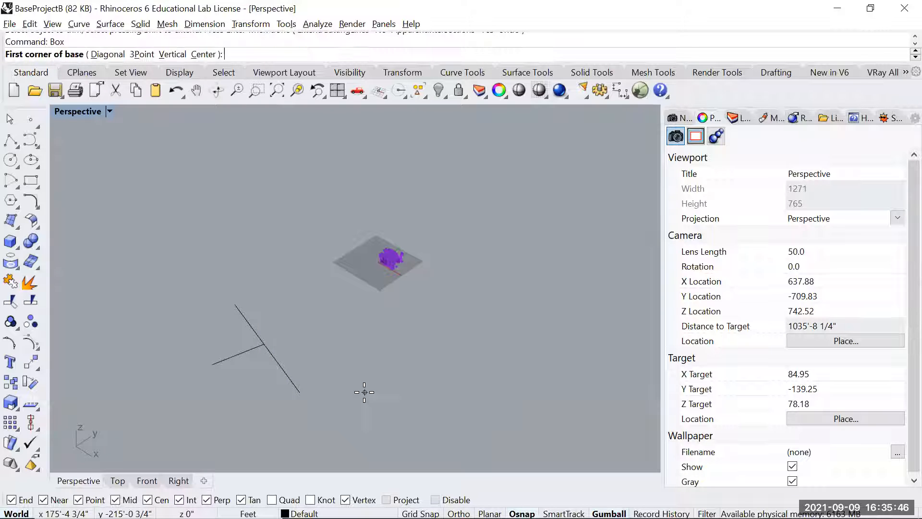
{"action": "left_click", "coordinate": [453, 335]}
{"action": "left_click", "coordinate": [431, 387]}
{"action": "left_click", "coordinate": [446, 322]}
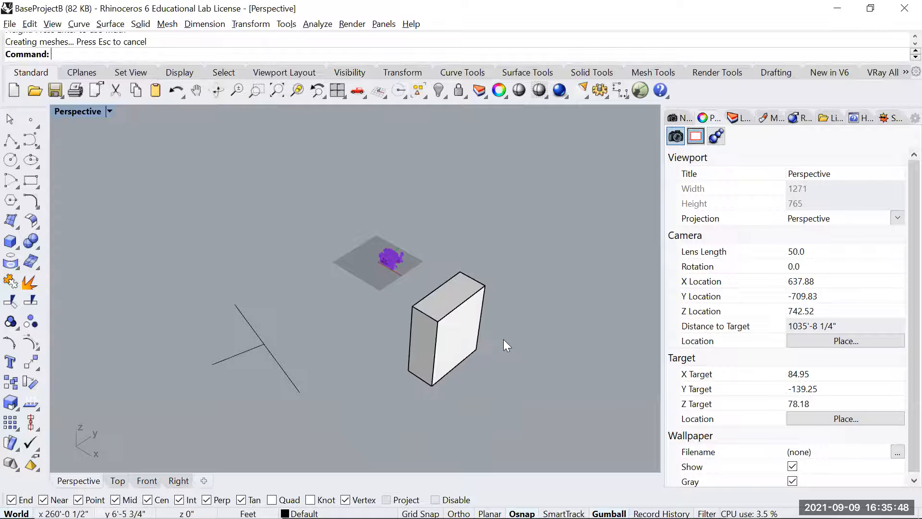
- Draw a rectangular plane surface on the ground next to the box
{"action": "type", "text": "plane"}
{"action": "key", "text": "Return"}
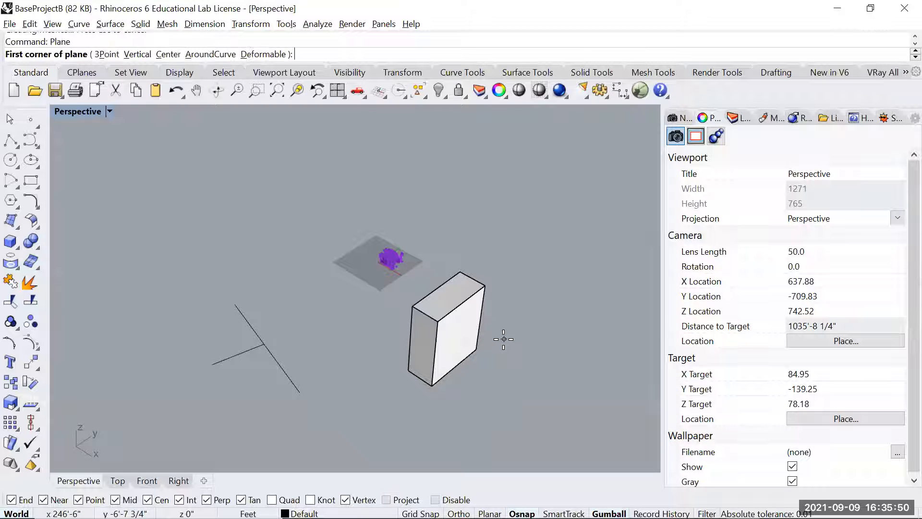
{"action": "left_click", "coordinate": [507, 340]}
{"action": "left_click", "coordinate": [539, 407]}
- Tilt the plane and move it so that it slices diagonally through the box's upper corner
{"action": "left_click", "coordinate": [528, 358]}
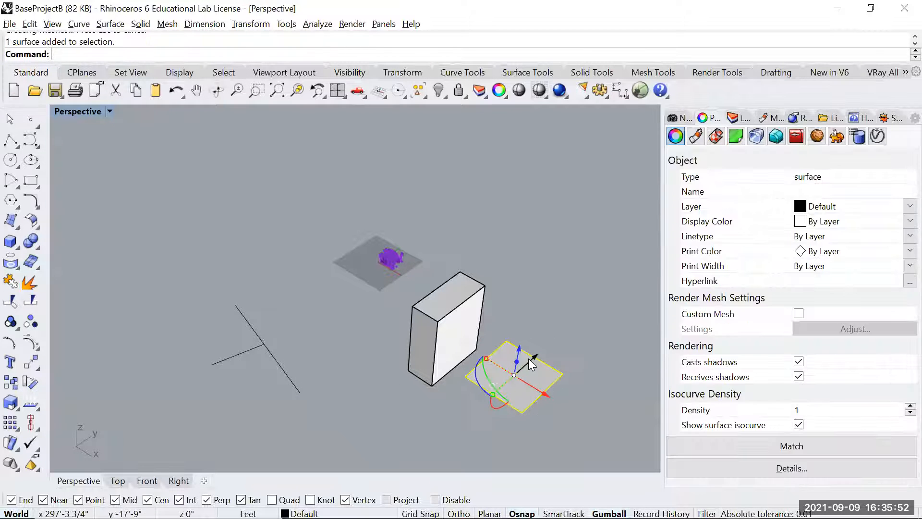
{"action": "left_click_drag", "start_coordinate": [523, 318], "coordinate": [543, 341]}
{"action": "left_click_drag", "start_coordinate": [502, 317], "coordinate": [437, 303]}
{"action": "type", "text": "Z"}
{"action": "right_click_drag", "start_coordinate": [511, 311], "coordinate": [469, 292]}
{"action": "key", "text": "Return"}
{"action": "type", "text": "s"}
{"action": "key", "text": "Return"}
{"action": "key", "text": "Escape"}
- Trim off the box's upper corner, using the tilted plane as the cutting object
{"action": "type", "text": "Trim"}
{"action": "key", "text": "Return"}
{"action": "left_click", "coordinate": [435, 361]}
{"action": "key", "text": "Return"}
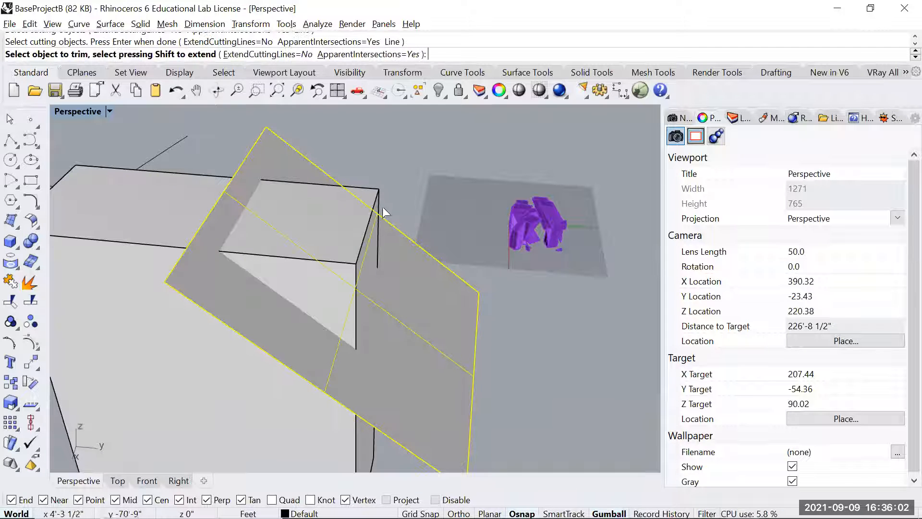
{"action": "left_click", "coordinate": [380, 192]}
{"action": "key", "text": "Return"}
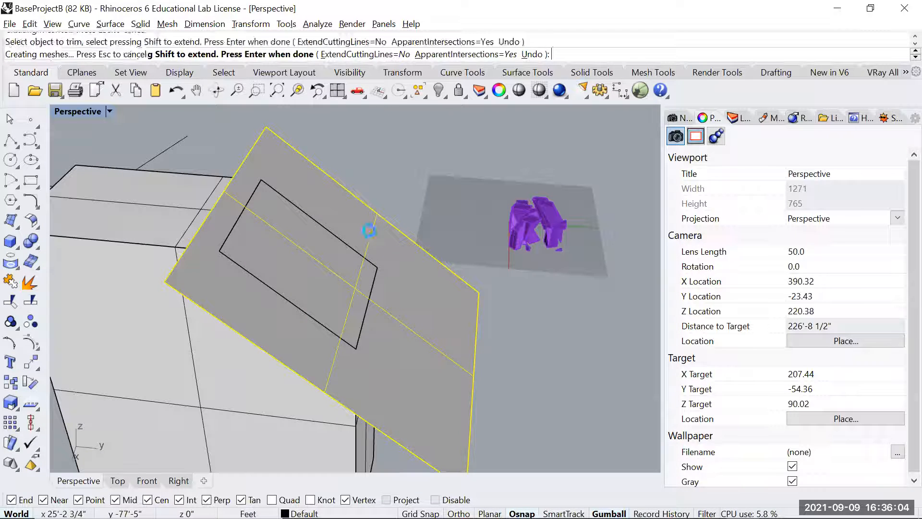
- Delete the cutting plane and close the box's open corner with the Cap command
{"action": "left_click", "coordinate": [370, 226]}
{"action": "key", "text": "Delete"}
{"action": "right_click_drag", "start_coordinate": [370, 227], "coordinate": [261, 326]}
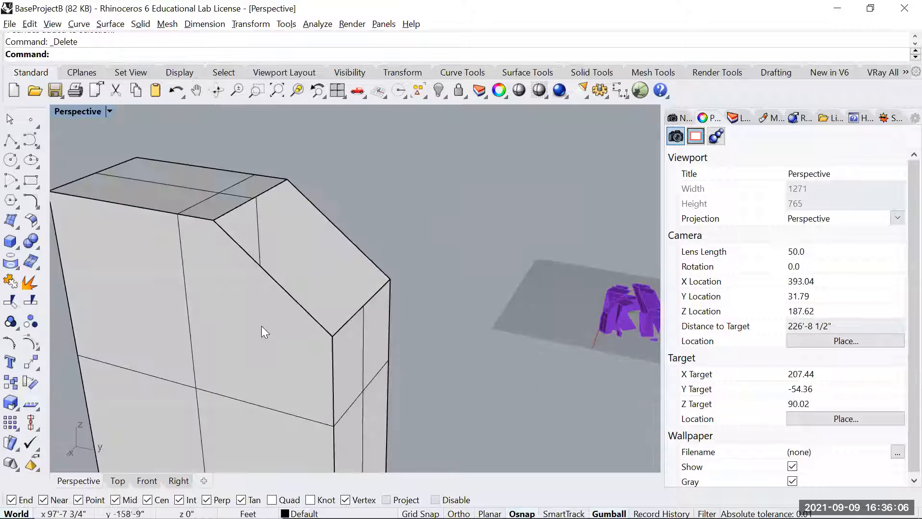
{"action": "left_click", "coordinate": [261, 326]}
{"action": "type", "text": "Cap"}
{"action": "key", "text": "Return"}
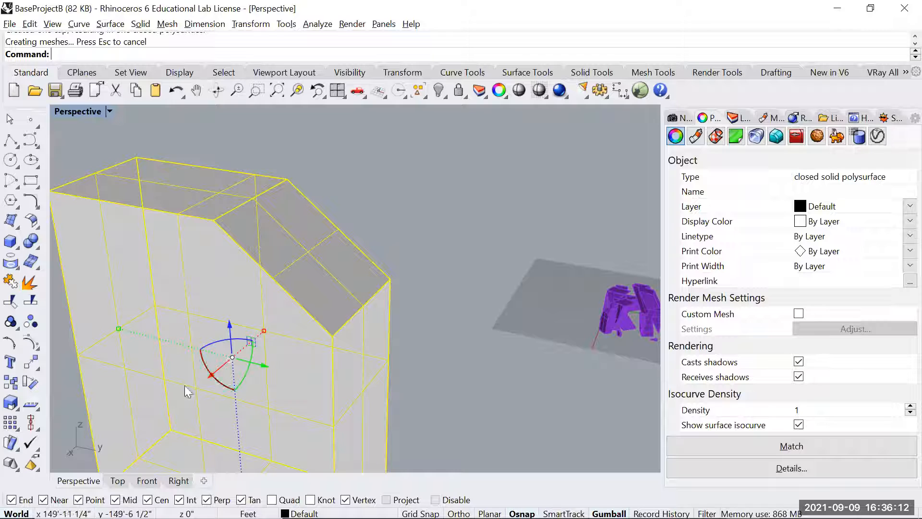
{"action": "right_click_drag", "start_coordinate": [227, 357], "coordinate": [188, 359]}
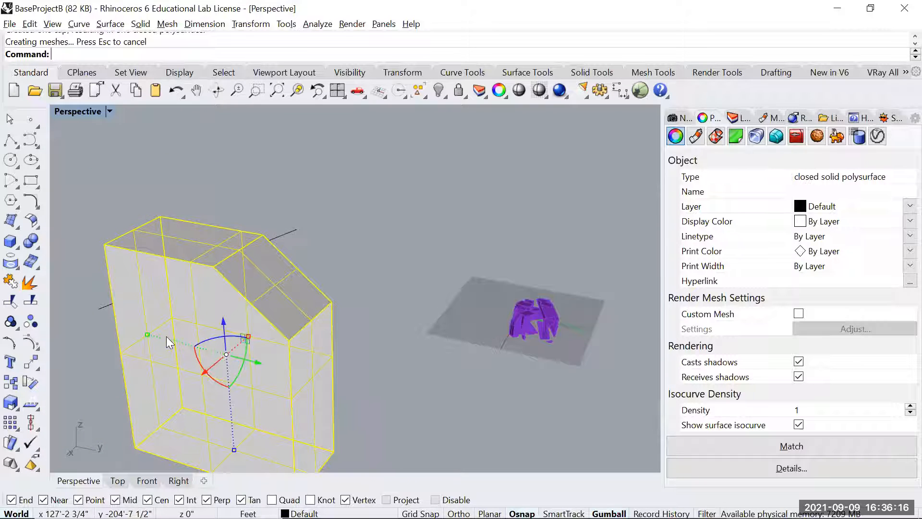
{"action": "left_click", "coordinate": [37, 227]}
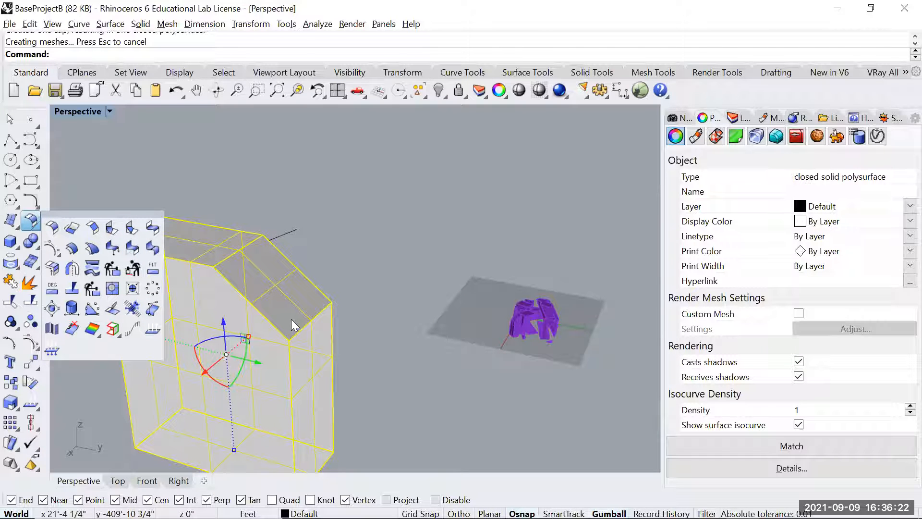
{"action": "left_click", "coordinate": [324, 209]}
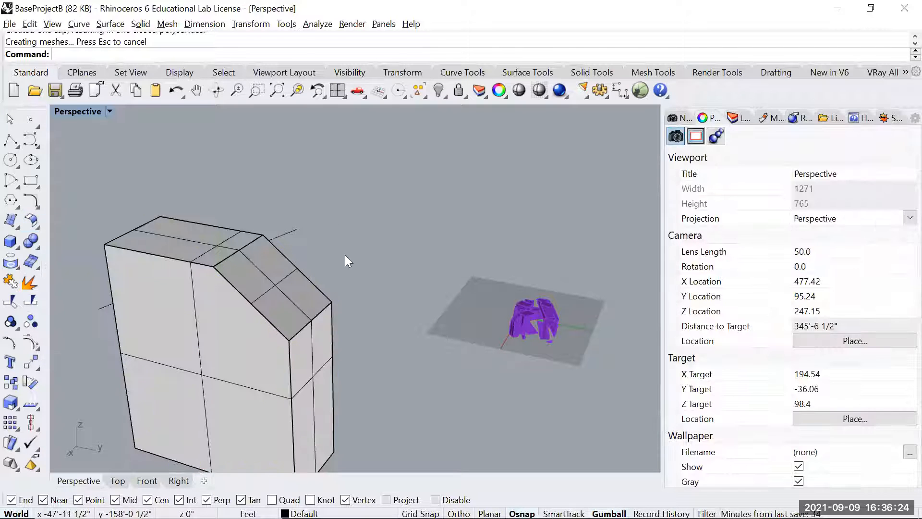
{"action": "right_click_drag", "start_coordinate": [345, 254], "coordinate": [329, 287]}
{"action": "right_click_drag", "start_coordinate": [208, 297], "coordinate": [236, 295]}
{"action": "left_click", "coordinate": [19, 190]}
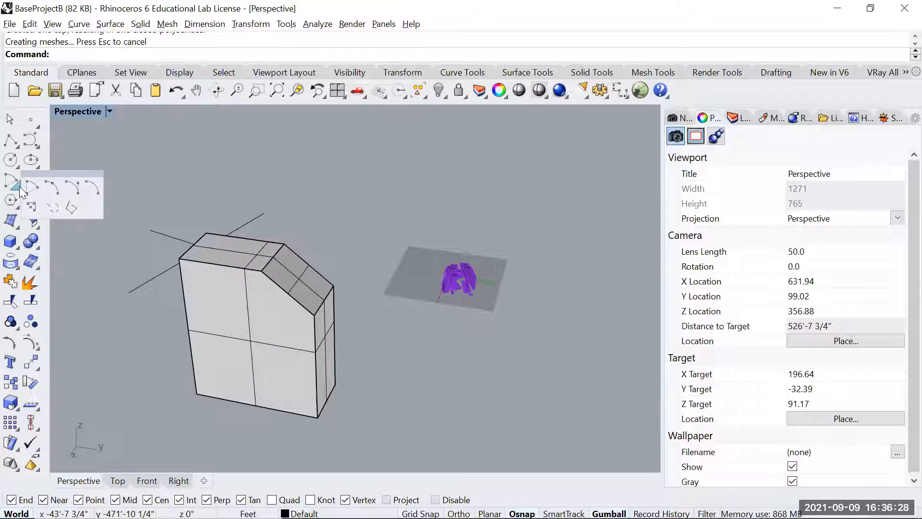
{"action": "left_click", "coordinate": [38, 187]}
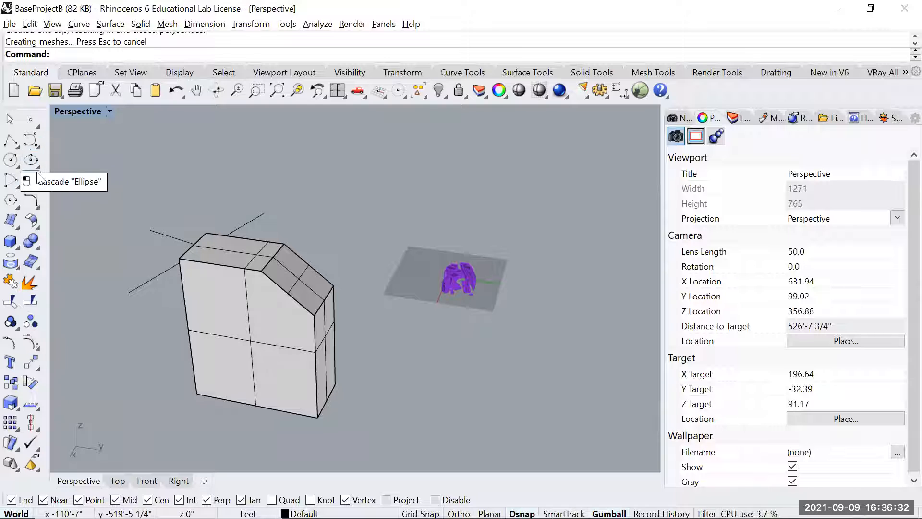
- Delete the trimmed box and the two example lines, leaving only the base project
{"action": "scroll", "coordinate": [242, 307], "scroll_direction": "down", "scroll_amount": 3}
{"action": "scroll", "coordinate": [264, 353], "scroll_direction": "down", "scroll_amount": 4}
{"action": "left_click_drag", "start_coordinate": [301, 218], "coordinate": [193, 338]}
{"action": "key", "text": "Delete"}
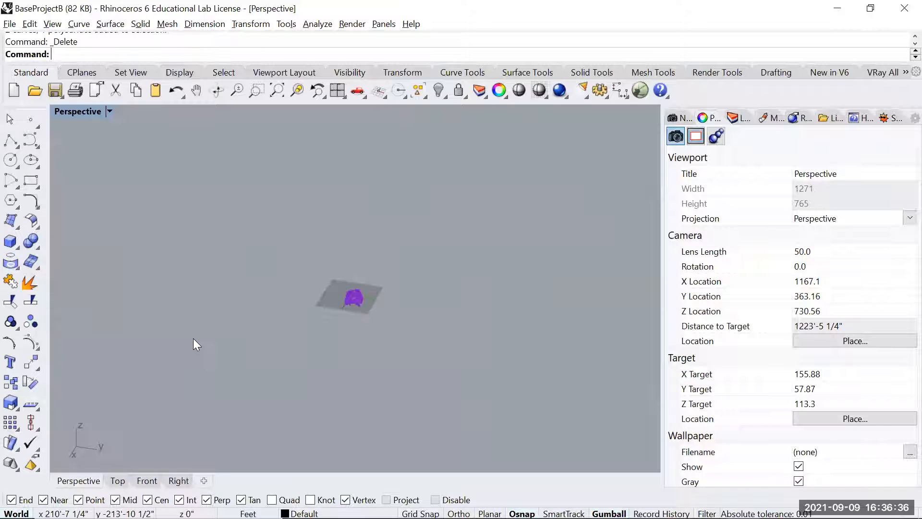